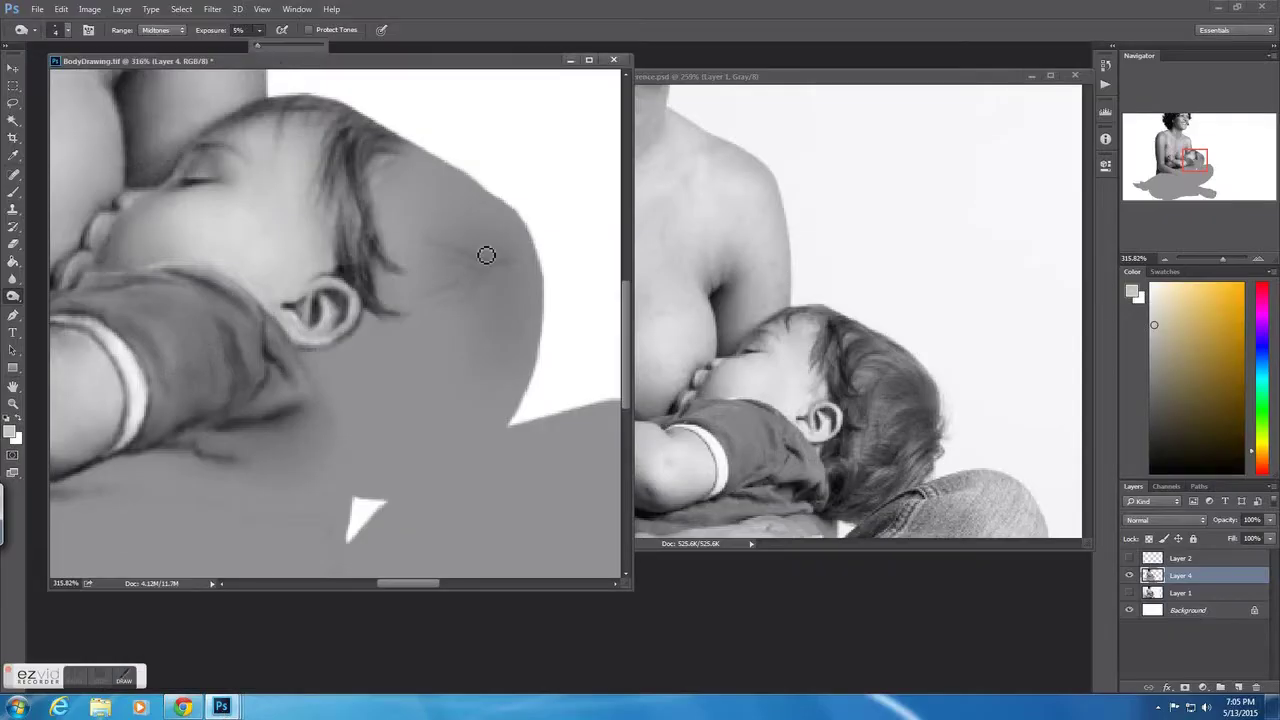
# - Burn the top of the baby's head at about 10% exposure, toggling the Layer 2 sketch to compare
pyautogui.moveTo(486, 255)
pyautogui.mouseDown()
pyautogui.moveTo(534, 263)
pyautogui.moveTo(447, 209)
pyautogui.moveTo(415, 233)
pyautogui.moveTo(480, 214)
pyautogui.mouseUp()
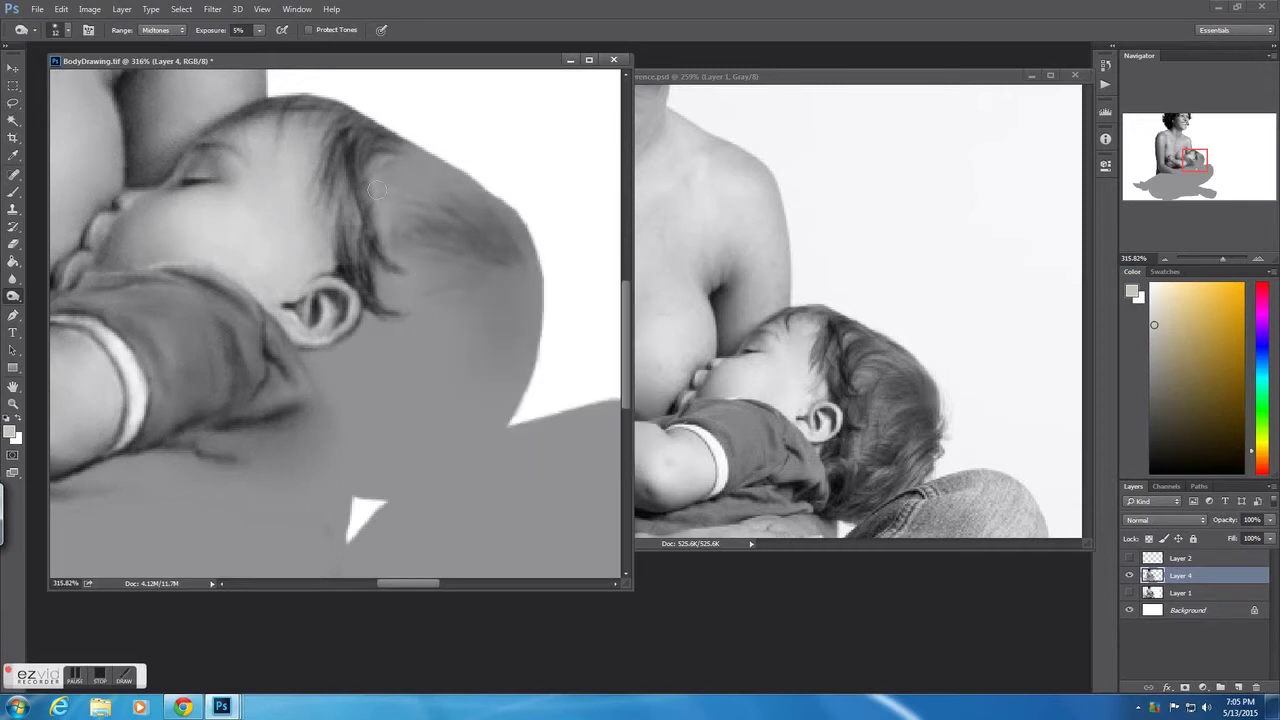
pyautogui.press('1')
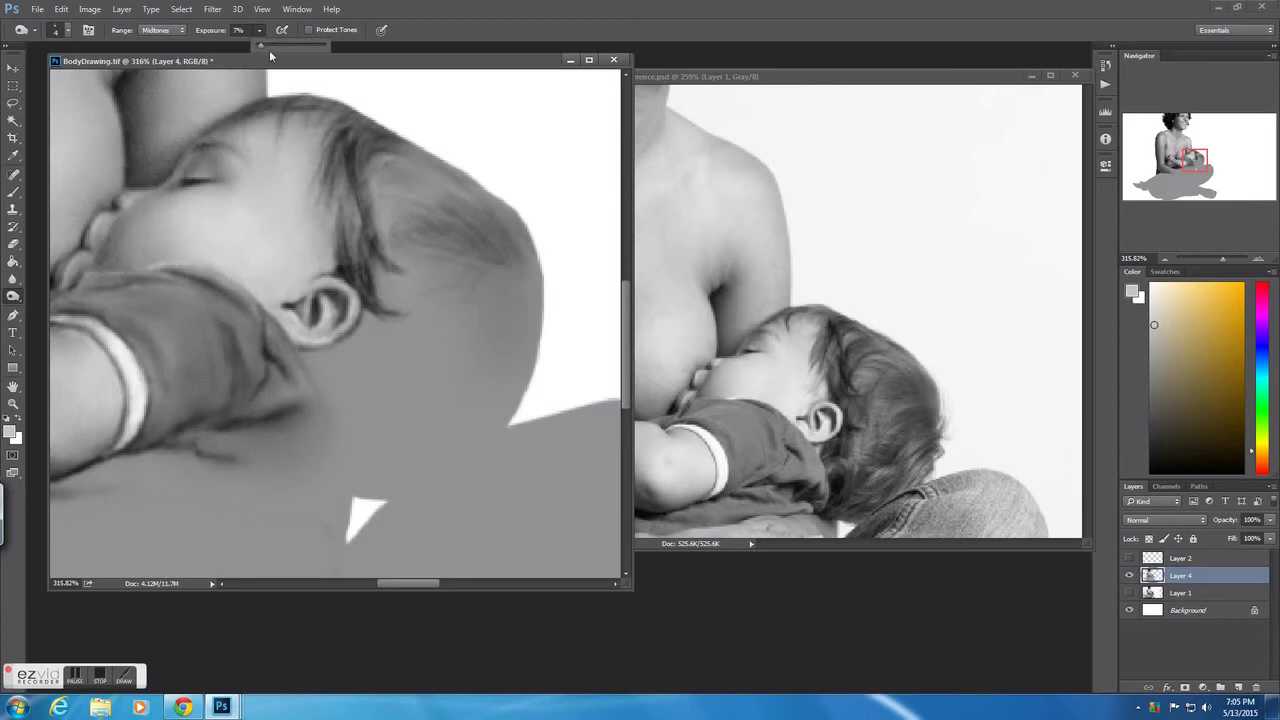
pyautogui.moveTo(480, 217)
pyautogui.mouseDown()
pyautogui.moveTo(401, 178)
pyautogui.moveTo(383, 217)
pyautogui.moveTo(420, 190)
pyautogui.moveTo(465, 215)
pyautogui.moveTo(411, 189)
pyautogui.moveTo(496, 225)
pyautogui.mouseUp()
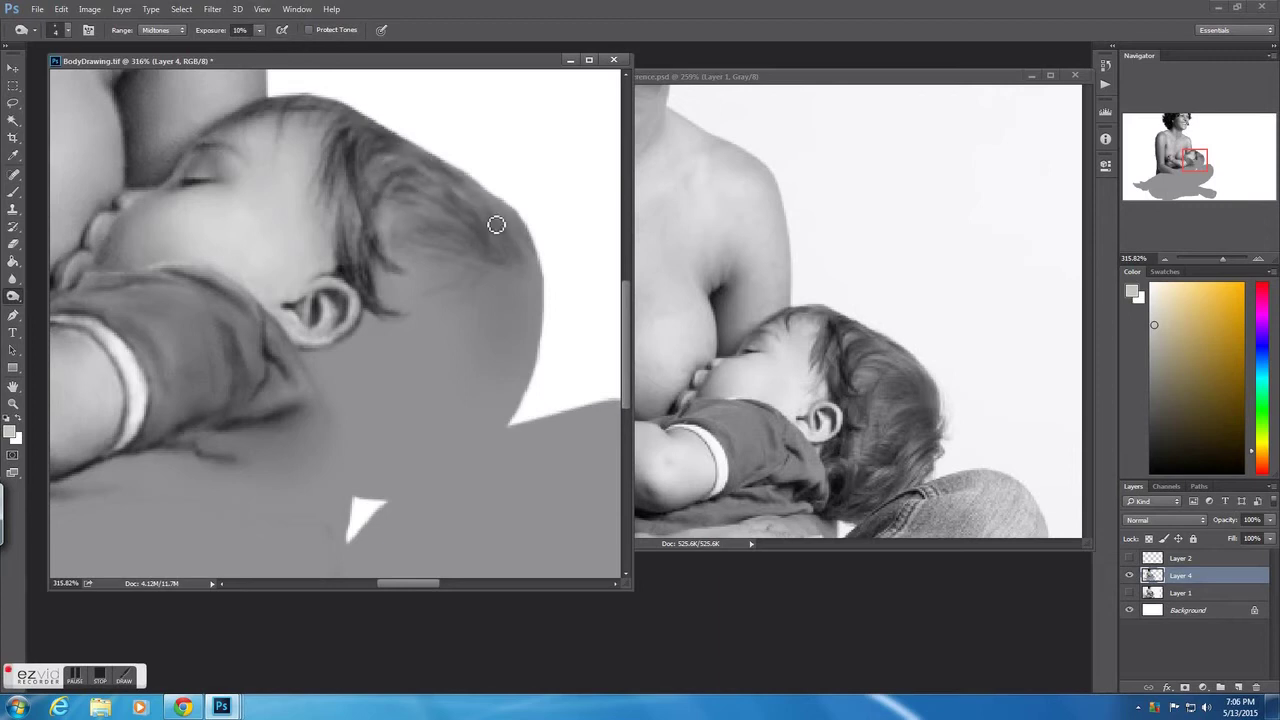
pyautogui.click(1129, 558)
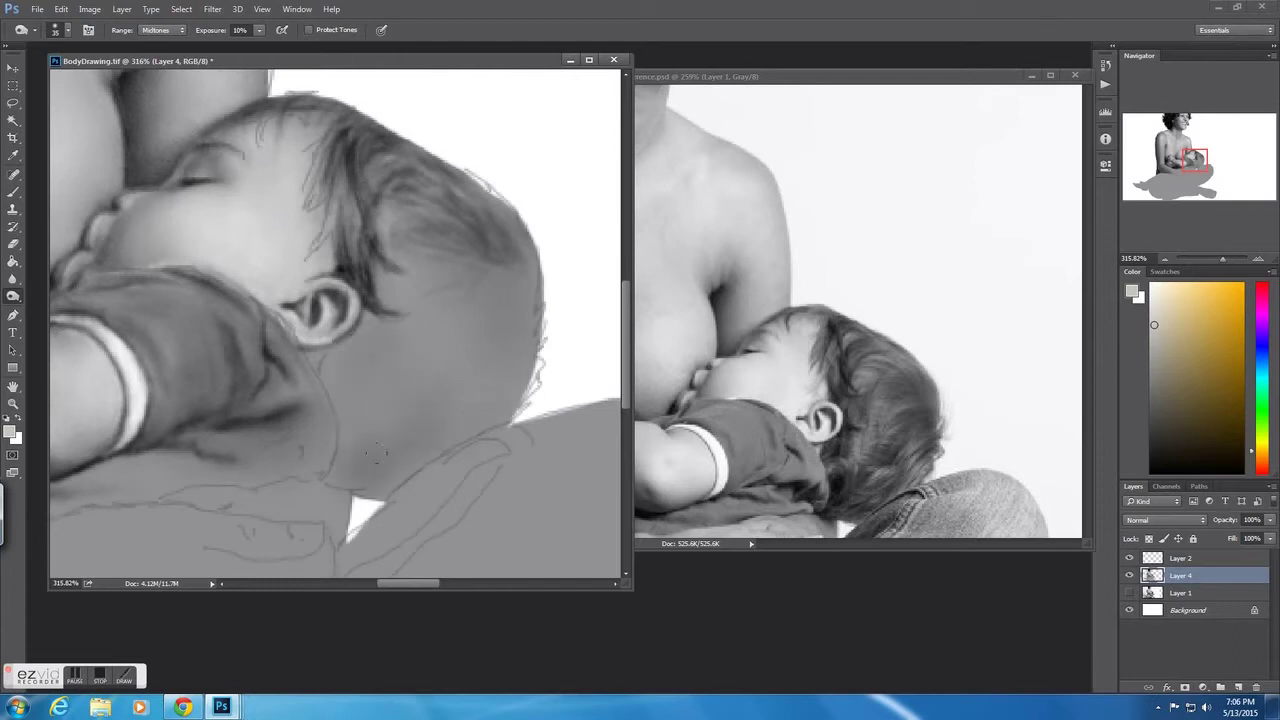
pyautogui.rightClick(450, 365)
pyautogui.click(1129, 558)
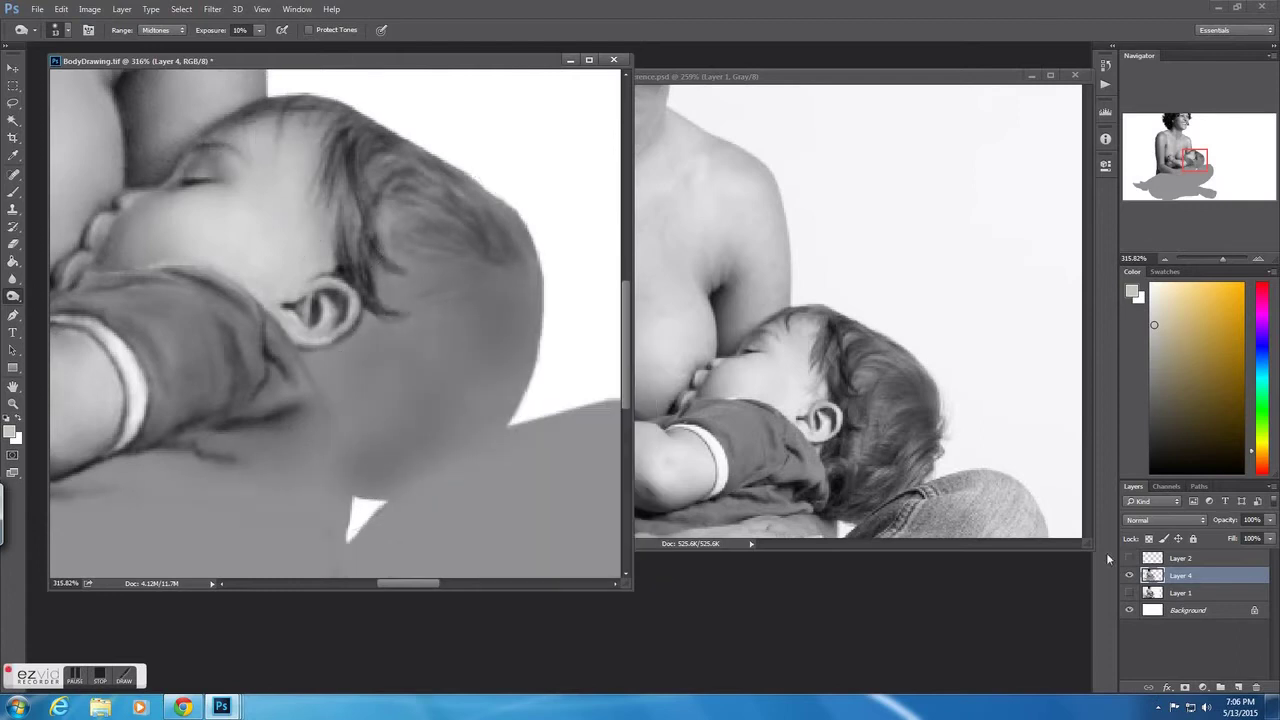
# - With the sketch hidden, darken behind and below the ear and deepen the neck crease
pyautogui.rightClick(324, 450)
pyautogui.rightClick(328, 476)
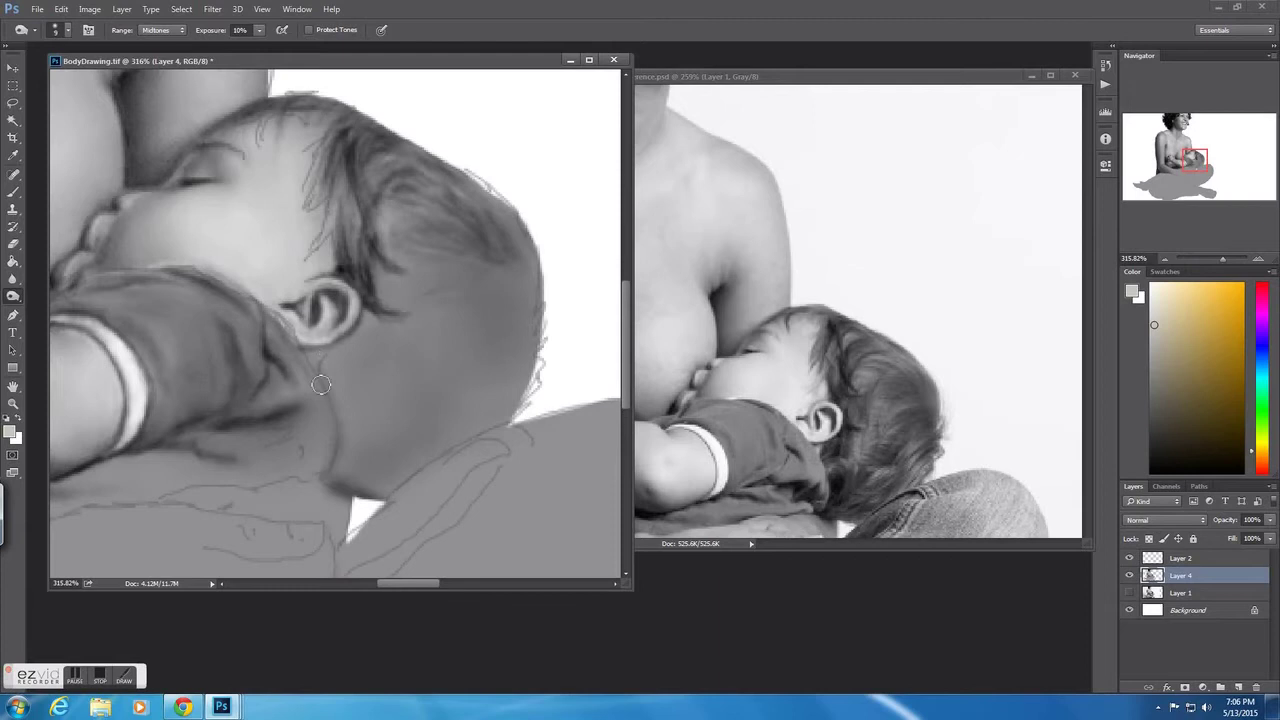
pyautogui.click(1129, 558)
pyautogui.rightClick(352, 410)
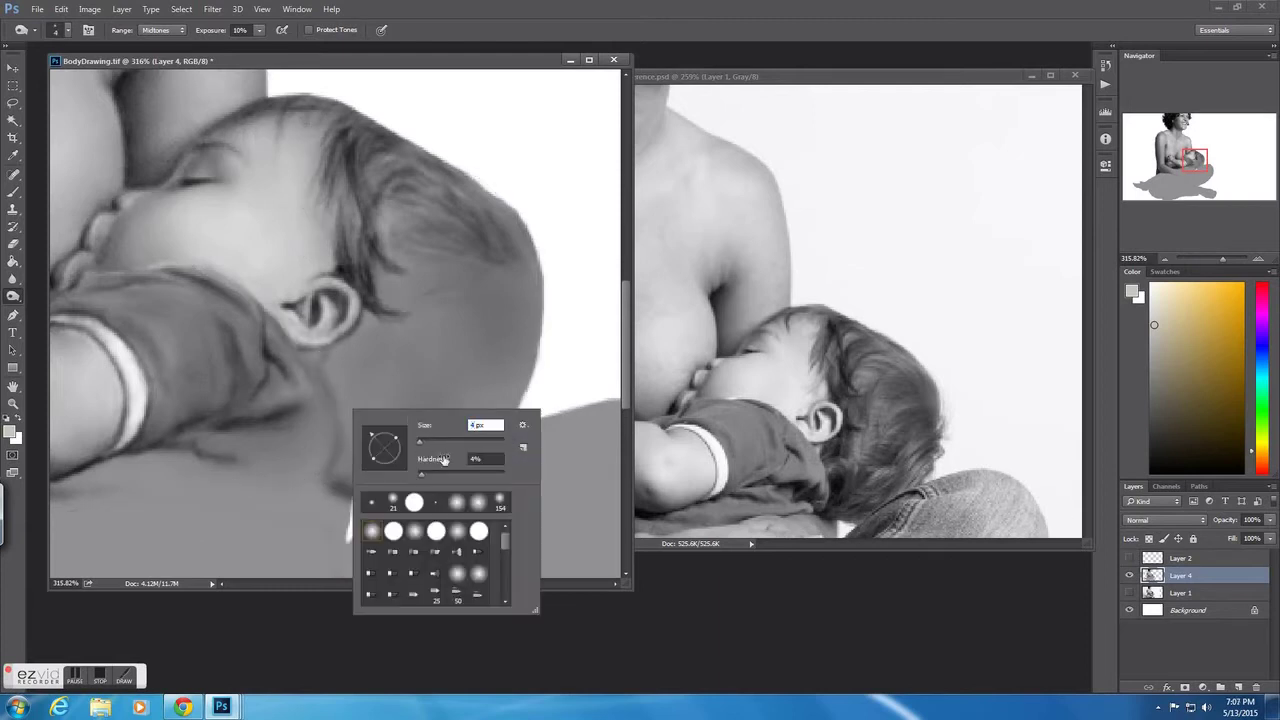
pyautogui.press('Return')
pyautogui.moveTo(343, 361)
pyautogui.mouseDown()
pyautogui.moveTo(329, 380)
pyautogui.moveTo(363, 337)
pyautogui.moveTo(370, 350)
pyautogui.moveTo(332, 392)
pyautogui.mouseUp()
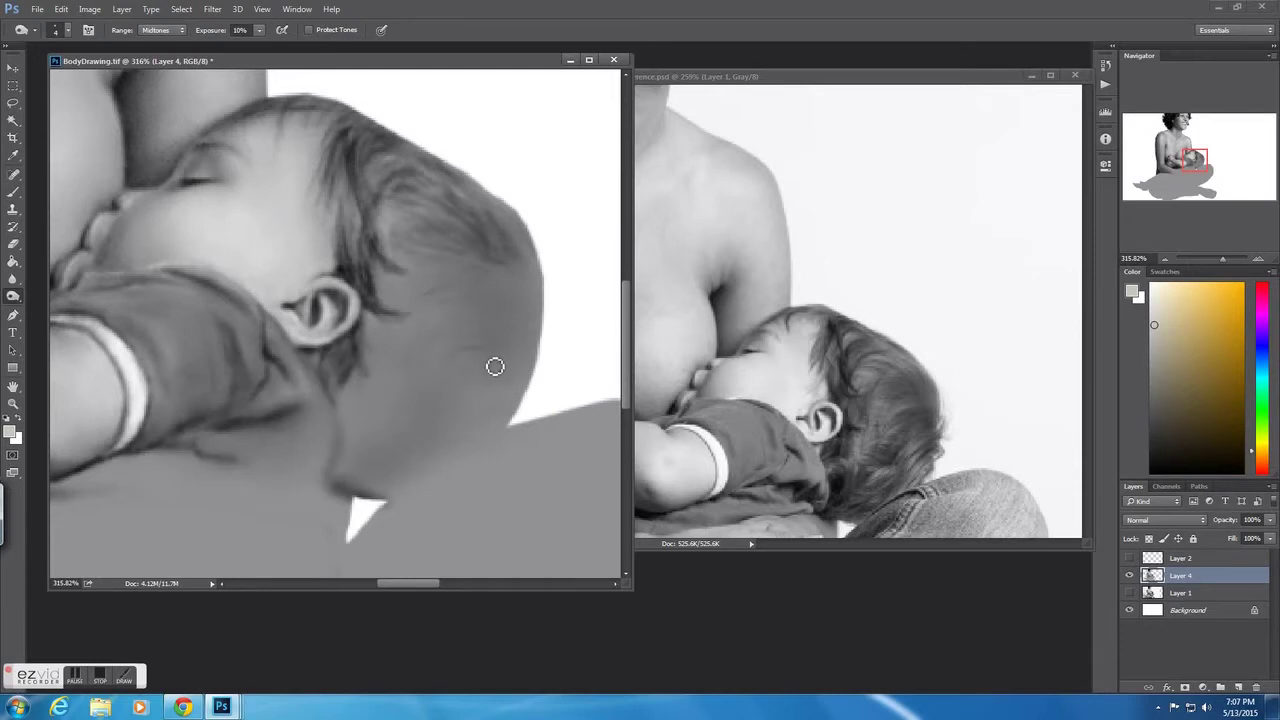
pyautogui.moveTo(399, 318)
pyautogui.mouseDown()
pyautogui.moveTo(394, 289)
pyautogui.moveTo(417, 314)
pyautogui.moveTo(338, 417)
pyautogui.mouseUp()
pyautogui.moveTo(335, 492); pyautogui.dragTo(340, 410)
pyautogui.moveTo(344, 461); pyautogui.dragTo(357, 403)
# - Resize the brush and burn the shadow along the neck and at the lower back of the head
pyautogui.rightClick(378, 446)
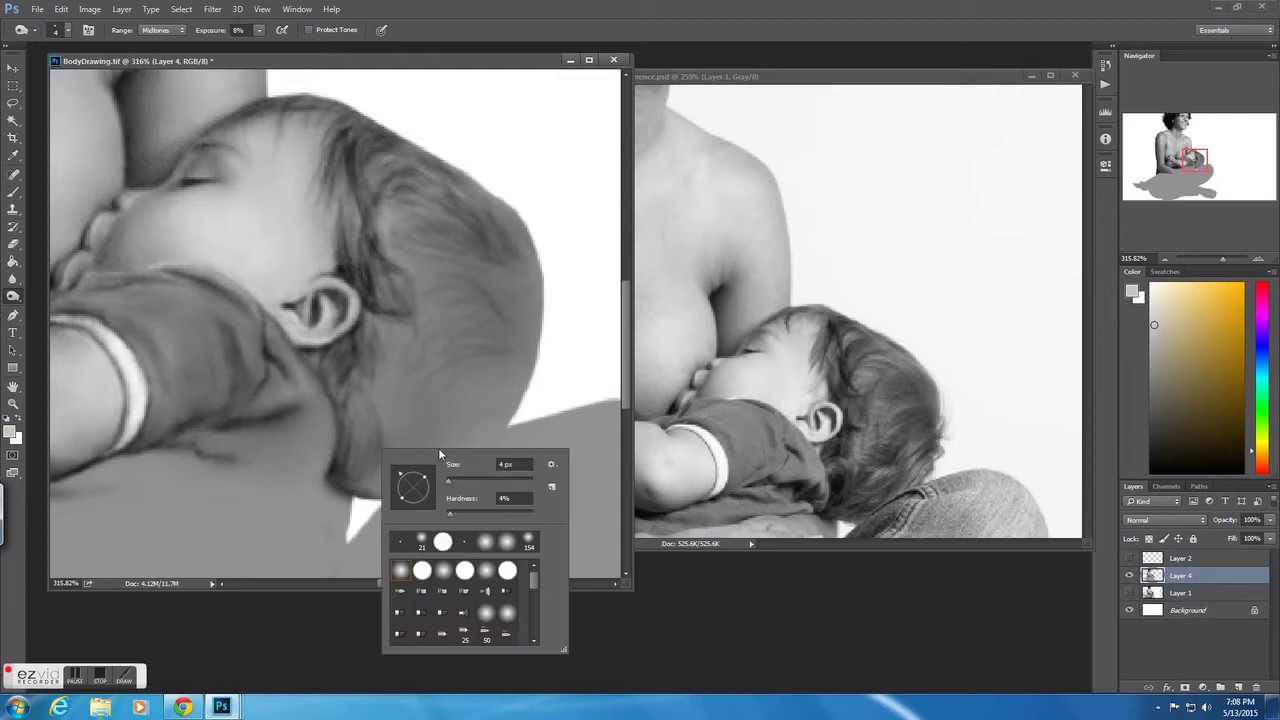
pyautogui.press('Return')
pyautogui.moveTo(400, 460); pyautogui.dragTo(453, 410)
pyautogui.rightClick(514, 272)
pyautogui.press('Return')
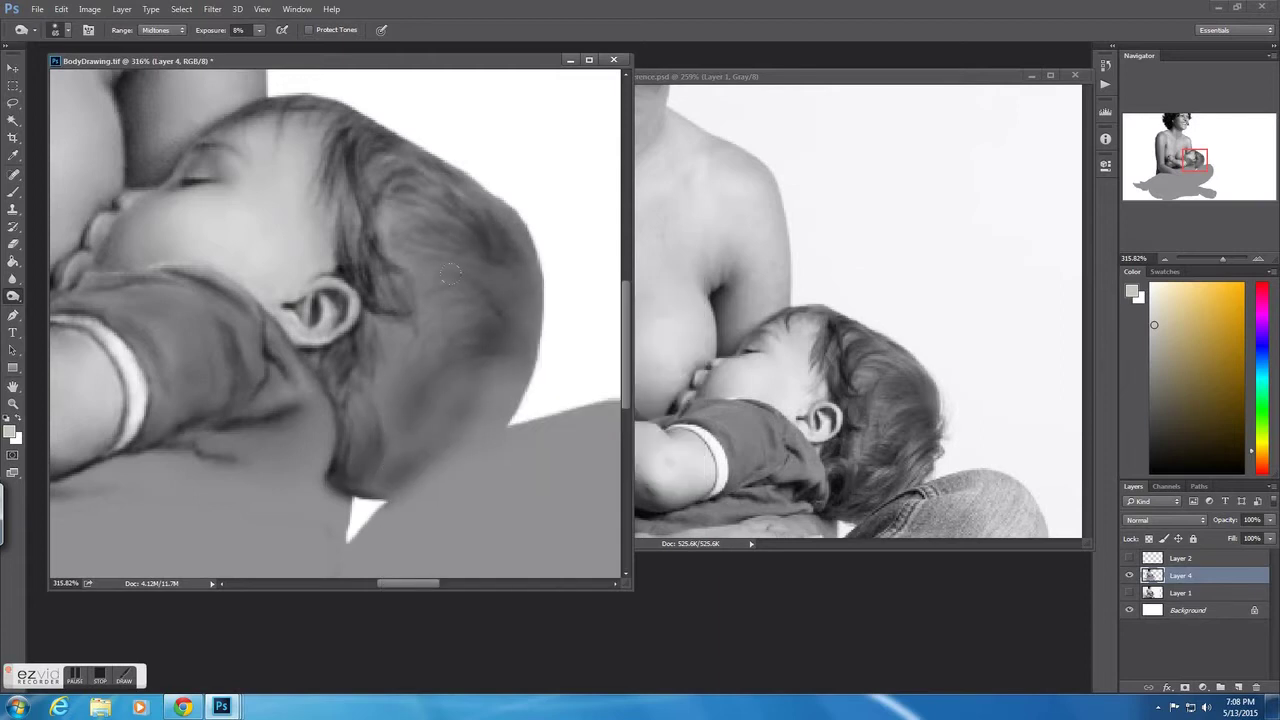
pyautogui.rightClick(512, 360)
pyautogui.press('Return')
pyautogui.rightClick(466, 352)
pyautogui.press('Return')
pyautogui.moveTo(466, 397); pyautogui.dragTo(495, 355)
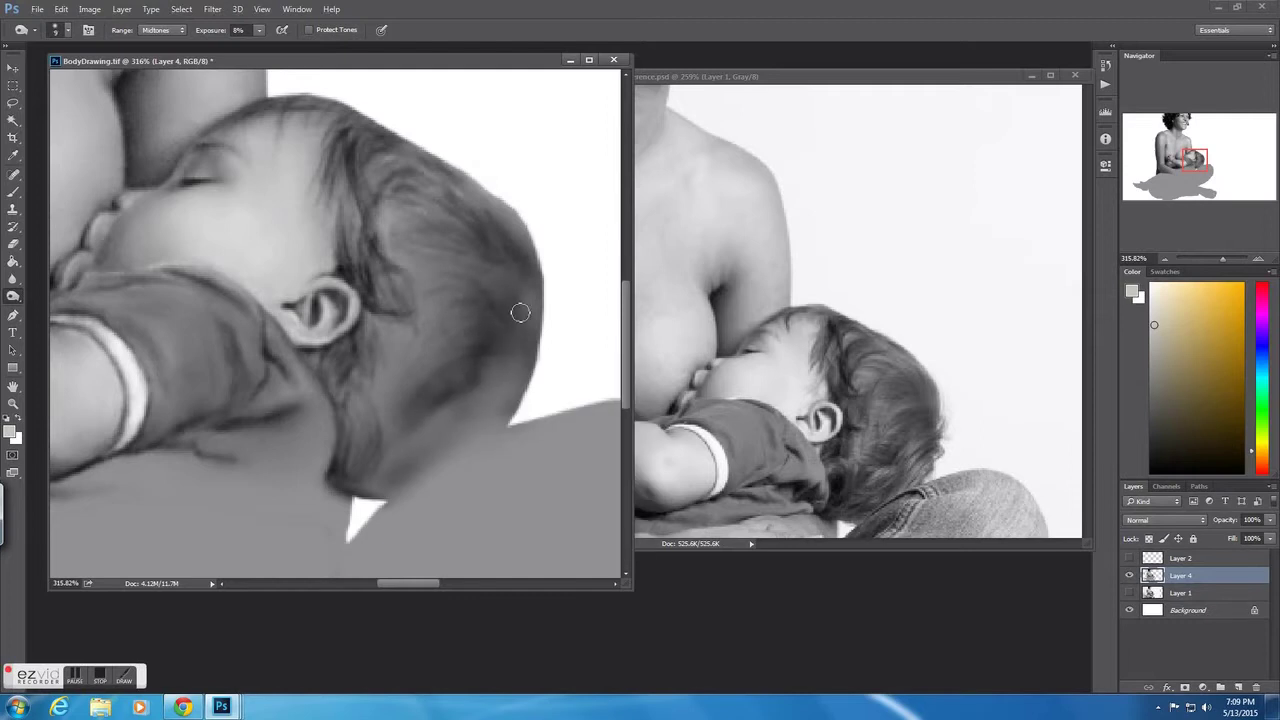
pyautogui.moveTo(520, 312); pyautogui.dragTo(463, 343)
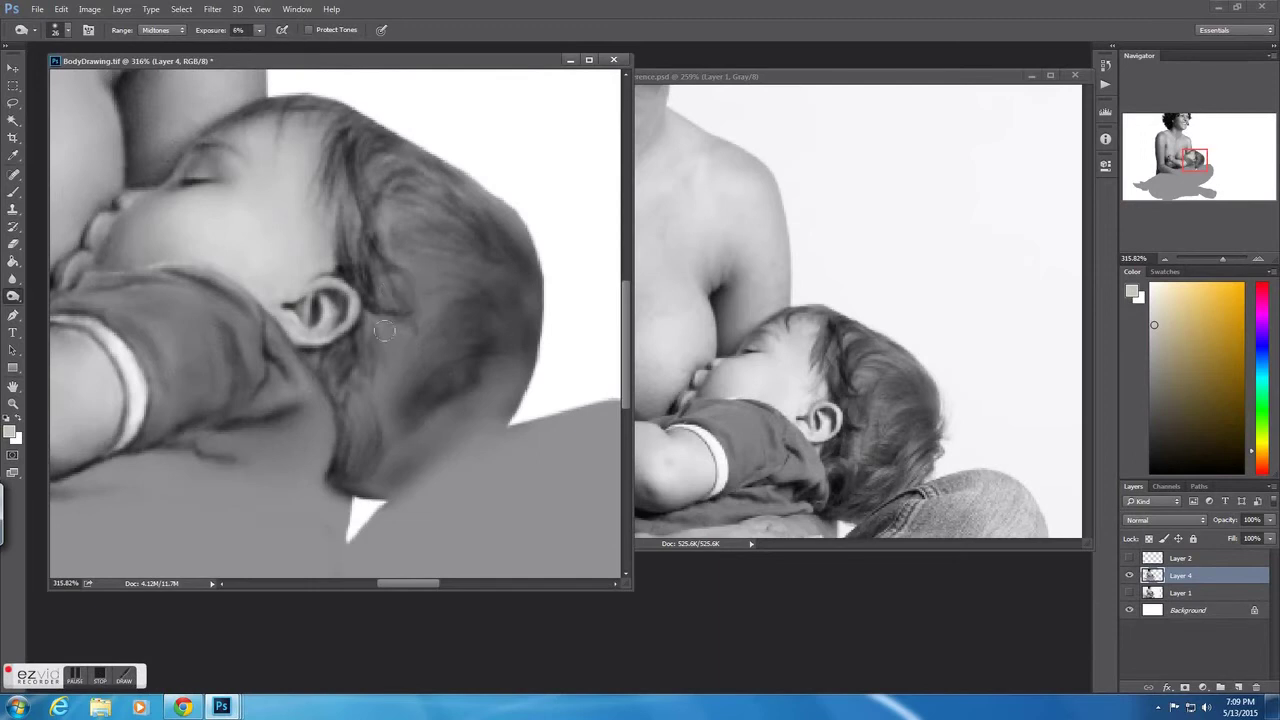
# - Burn a shadow from the baby's lower neck up along the jaw toward the head
pyautogui.rightClick(430, 336)
pyautogui.rightClick(366, 419)
pyautogui.moveTo(384, 434)
pyautogui.mouseDown()
pyautogui.moveTo(458, 333)
pyautogui.moveTo(442, 325)
pyautogui.mouseUp()
pyautogui.moveTo(395, 459)
pyautogui.mouseDown()
pyautogui.moveTo(414, 477)
pyautogui.moveTo(470, 426)
pyautogui.mouseUp()
pyautogui.rightClick(490, 424)
# - With a smaller brush, burn hair at the back and outer edge of the head, varying exposure between 6% and 11%
pyautogui.click(490, 421)
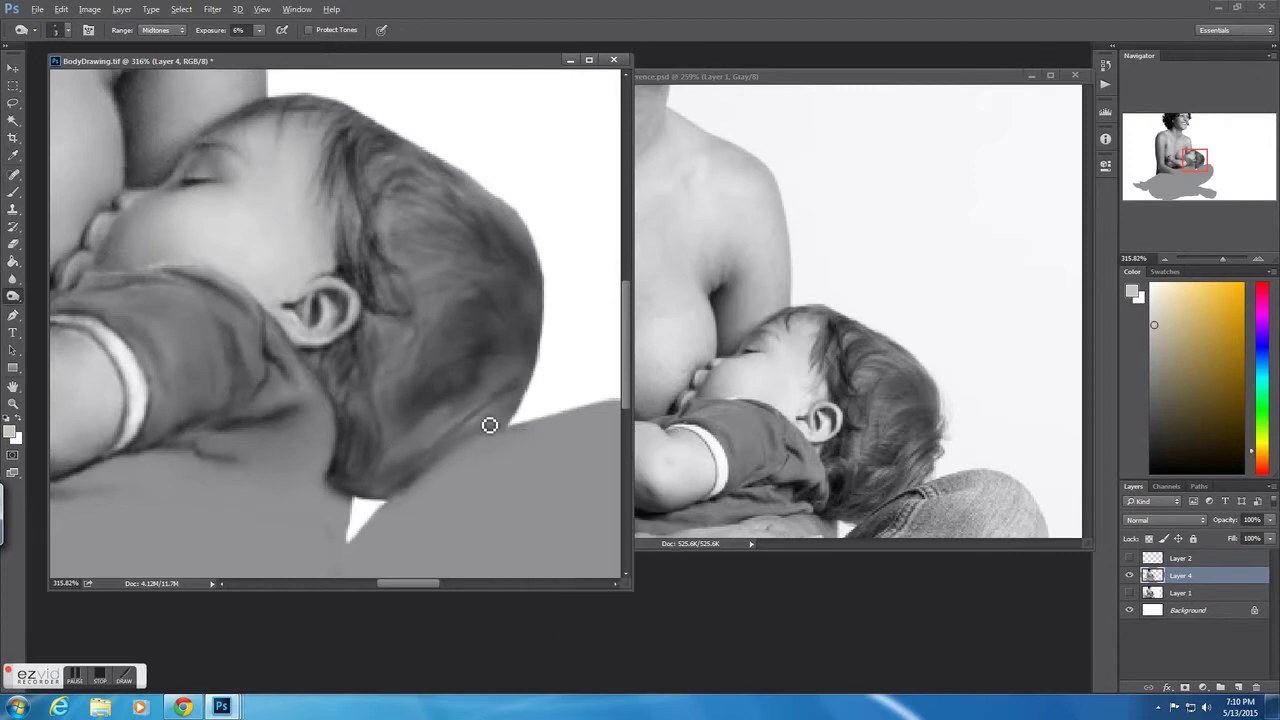
pyautogui.press('1')
pyautogui.press('1')
pyautogui.moveTo(496, 408); pyautogui.dragTo(527, 378)
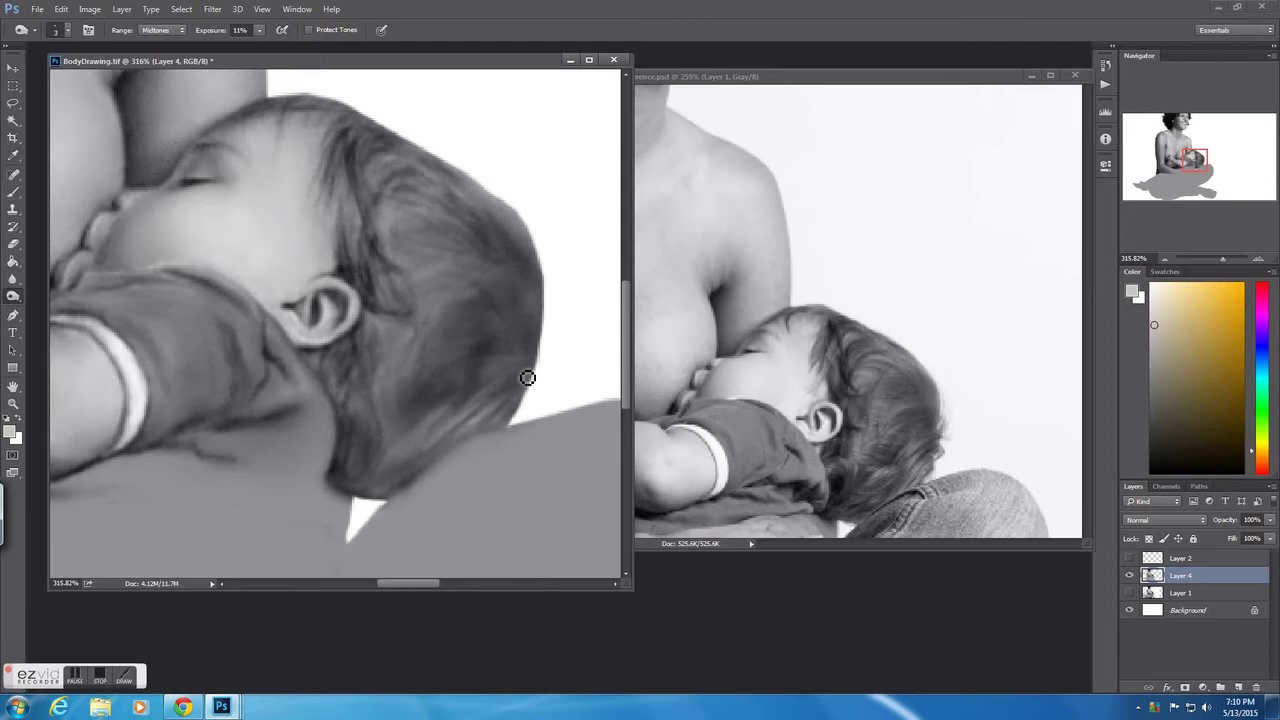
pyautogui.moveTo(397, 471)
pyautogui.mouseDown()
pyautogui.moveTo(423, 451)
pyautogui.moveTo(423, 417)
pyautogui.moveTo(510, 384)
pyautogui.moveTo(484, 393)
pyautogui.moveTo(410, 318)
pyautogui.mouseUp()
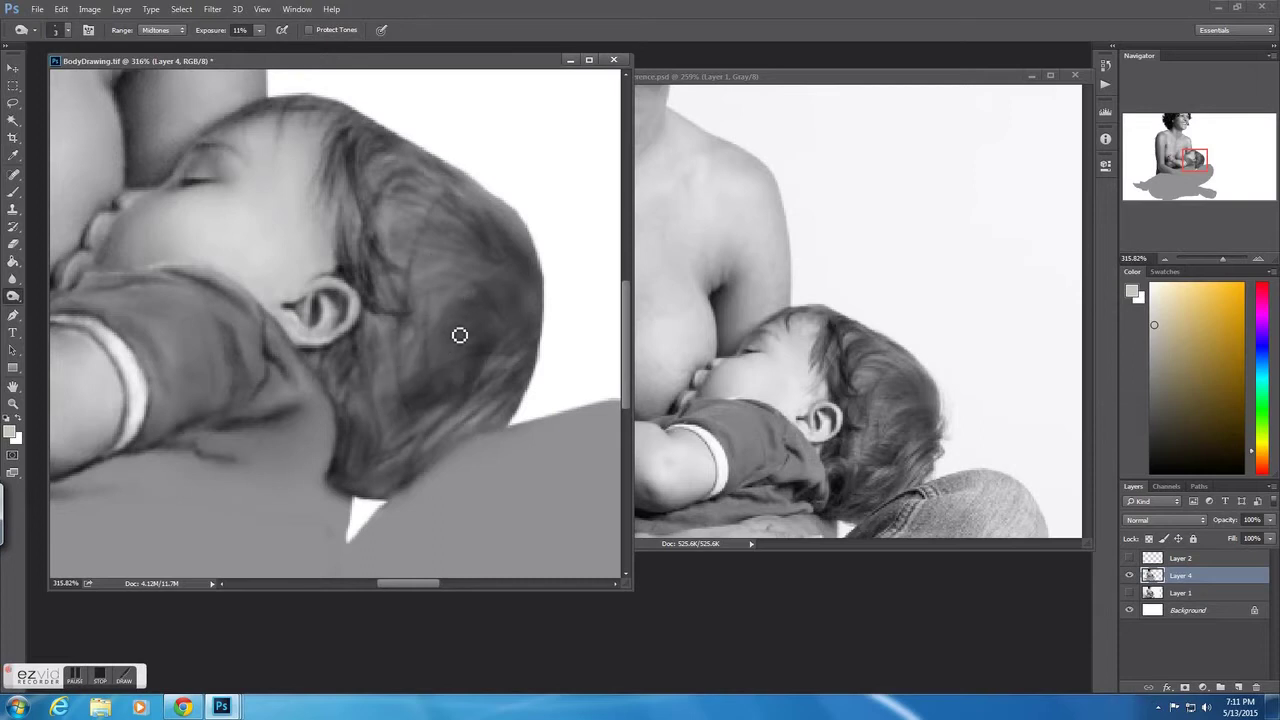
pyautogui.press('0')
pyautogui.press('6')
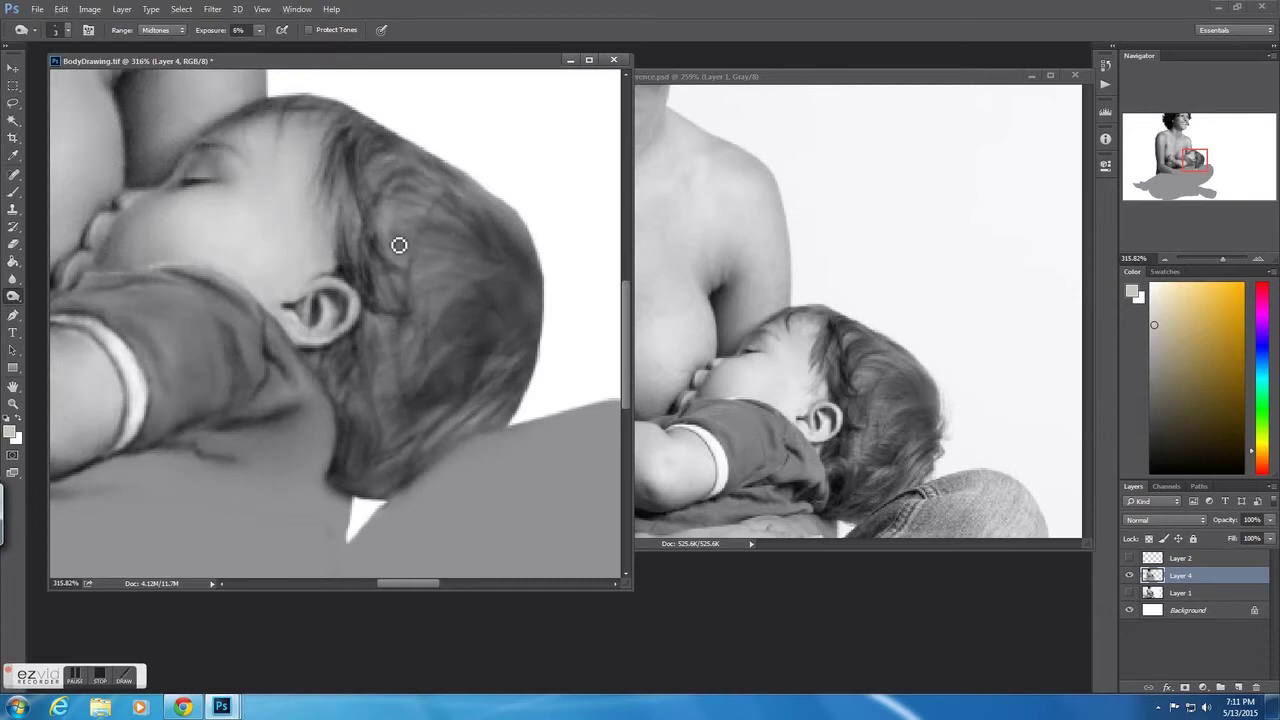
pyautogui.press('1')
pyautogui.press('1')
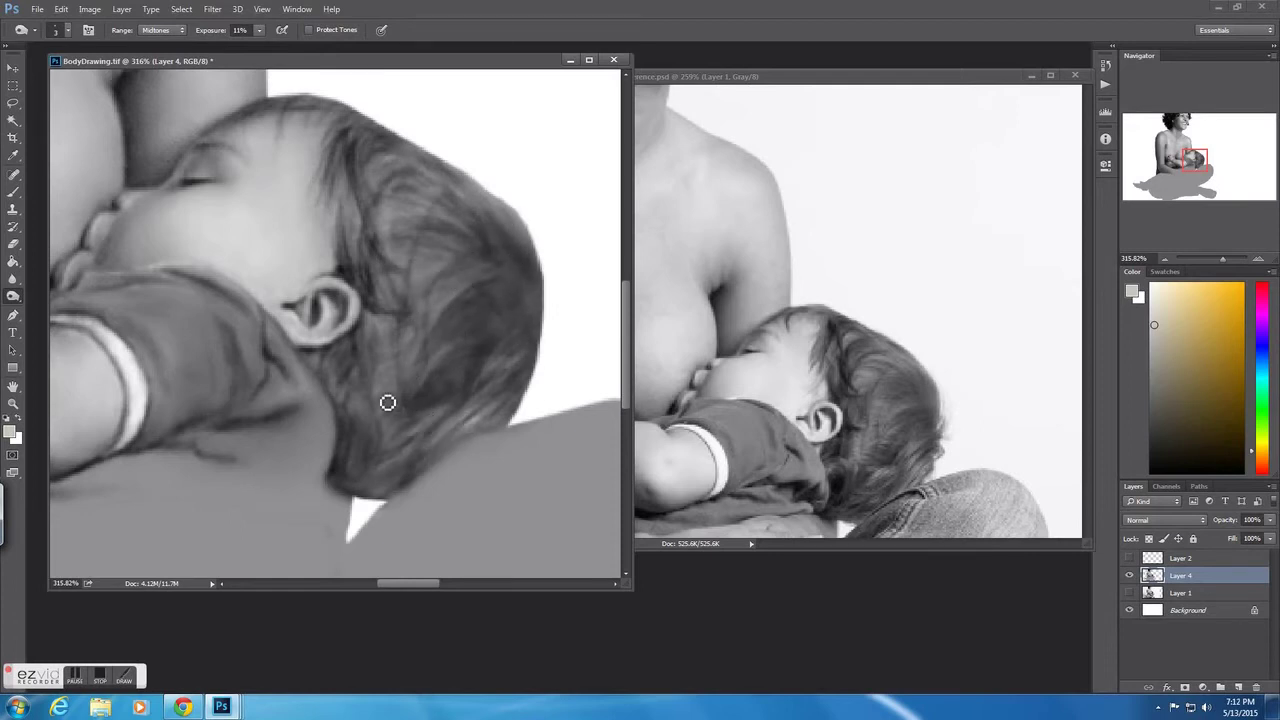
# - Darken more strands across the hair, lowering exposure and zooming out and back in to check
pyautogui.moveTo(444, 213); pyautogui.dragTo(396, 232)
pyautogui.moveTo(379, 406); pyautogui.dragTo(387, 414)
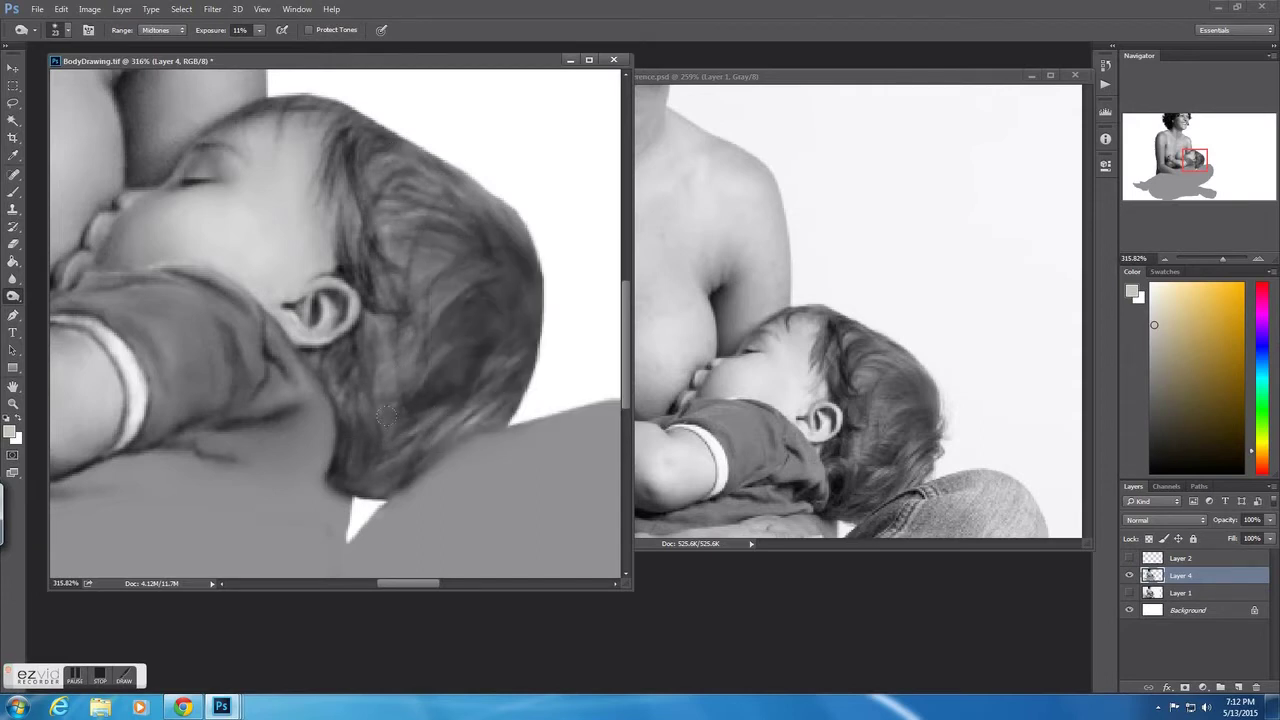
pyautogui.rightClick(470, 386)
pyautogui.moveTo(1222, 258); pyautogui.dragTo(1219, 262)
pyautogui.rightClick(468, 296)
pyautogui.press('Return')
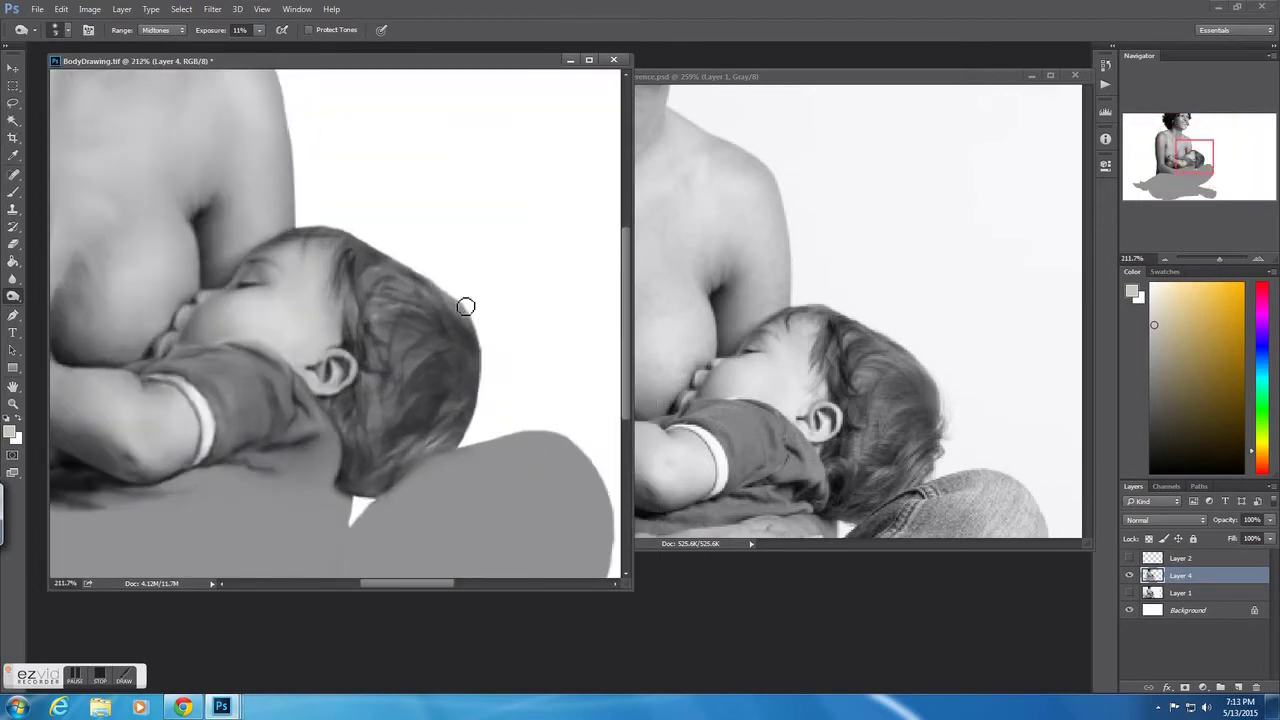
pyautogui.moveTo(259, 29); pyautogui.dragTo(250, 45)
pyautogui.rightClick(420, 405)
pyautogui.press('Return')
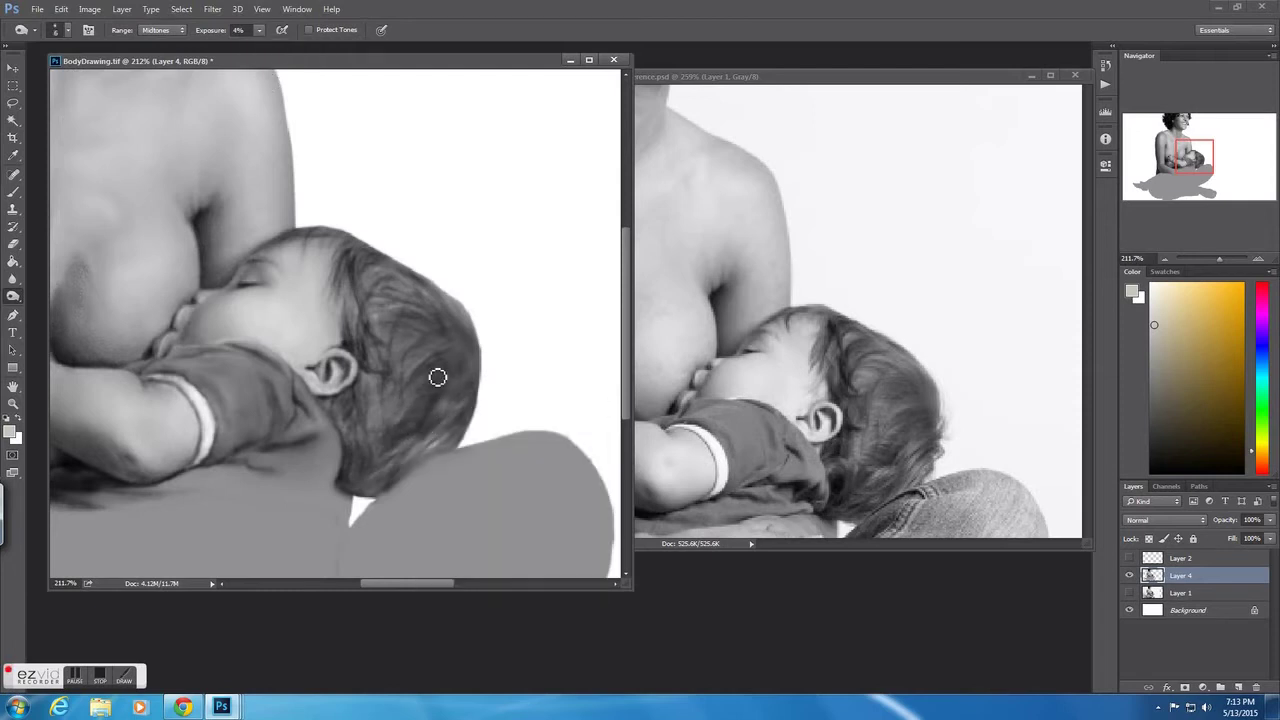
pyautogui.moveTo(1219, 258); pyautogui.dragTo(1222, 258)
pyautogui.press('e')
pyautogui.rightClick(383, 274)
# - Erase the ragged hair edge, then paint over the white gap with a size-5 brush
pyautogui.press('Return')
pyautogui.moveTo(359, 364); pyautogui.dragTo(347, 412)
pyautogui.press('b')
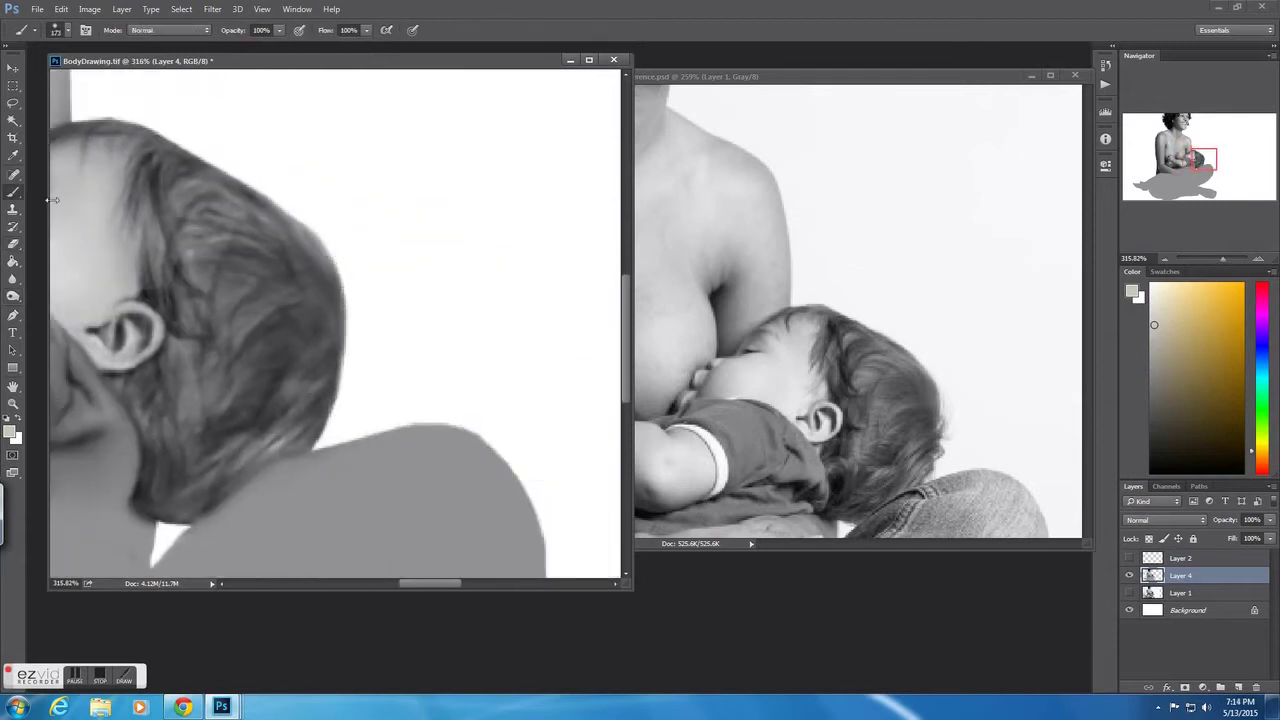
pyautogui.rightClick(392, 392)
pyautogui.write('5')
pyautogui.press('Return')
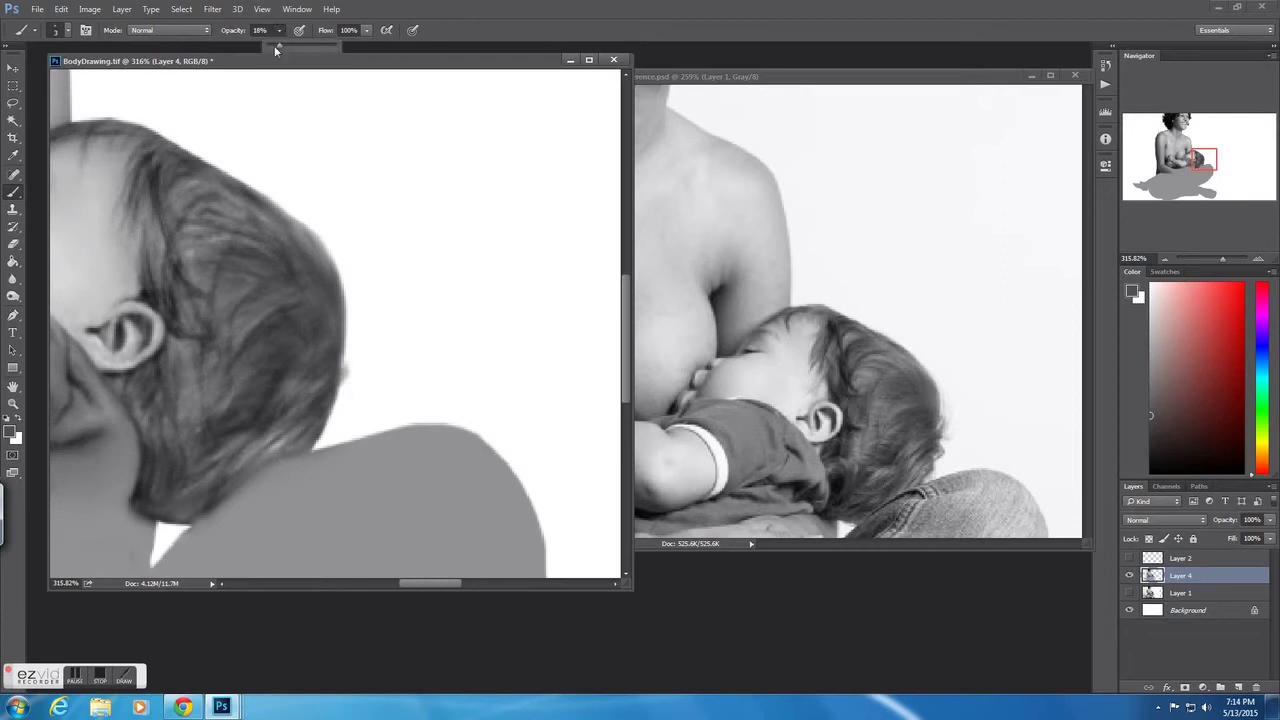
pyautogui.moveTo(336, 443); pyautogui.dragTo(358, 342)
# - Set the brush opacity to 13% for blending the hair edge into the grey area
pyautogui.moveTo(279, 30); pyautogui.dragTo(278, 48)
pyautogui.press('e')
pyautogui.press('b')
pyautogui.press('1')
pyautogui.press('3')
pyautogui.rightClick(330, 432)
pyautogui.press('Escape')
# - Zoom out to view the whole figure beside the reference, checking the brush size
pyautogui.moveTo(1222, 258); pyautogui.dragTo(1210, 261)
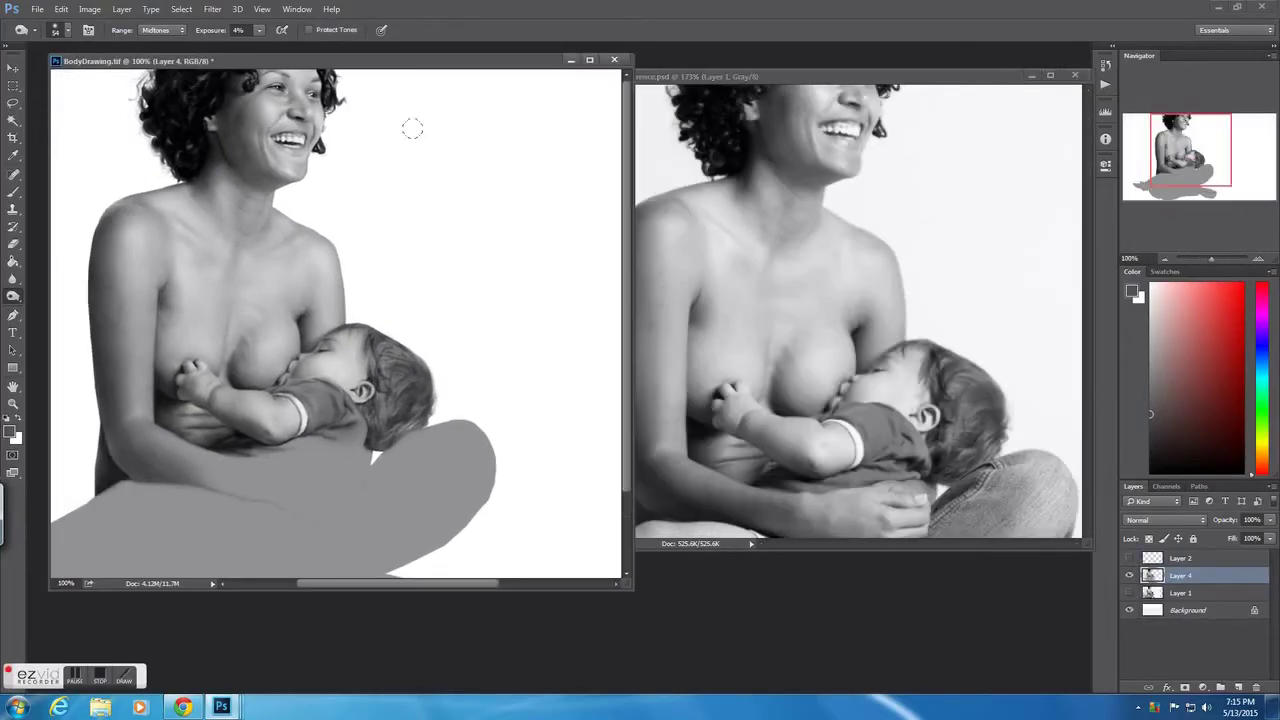
pyautogui.rightClick(333, 325)
pyautogui.press('Escape')
pyautogui.rightClick(300, 305)
pyautogui.press('Escape')
pyautogui.rightClick(276, 304)
pyautogui.press('Escape')
pyautogui.rightClick(280, 332)
pyautogui.press('Escape')
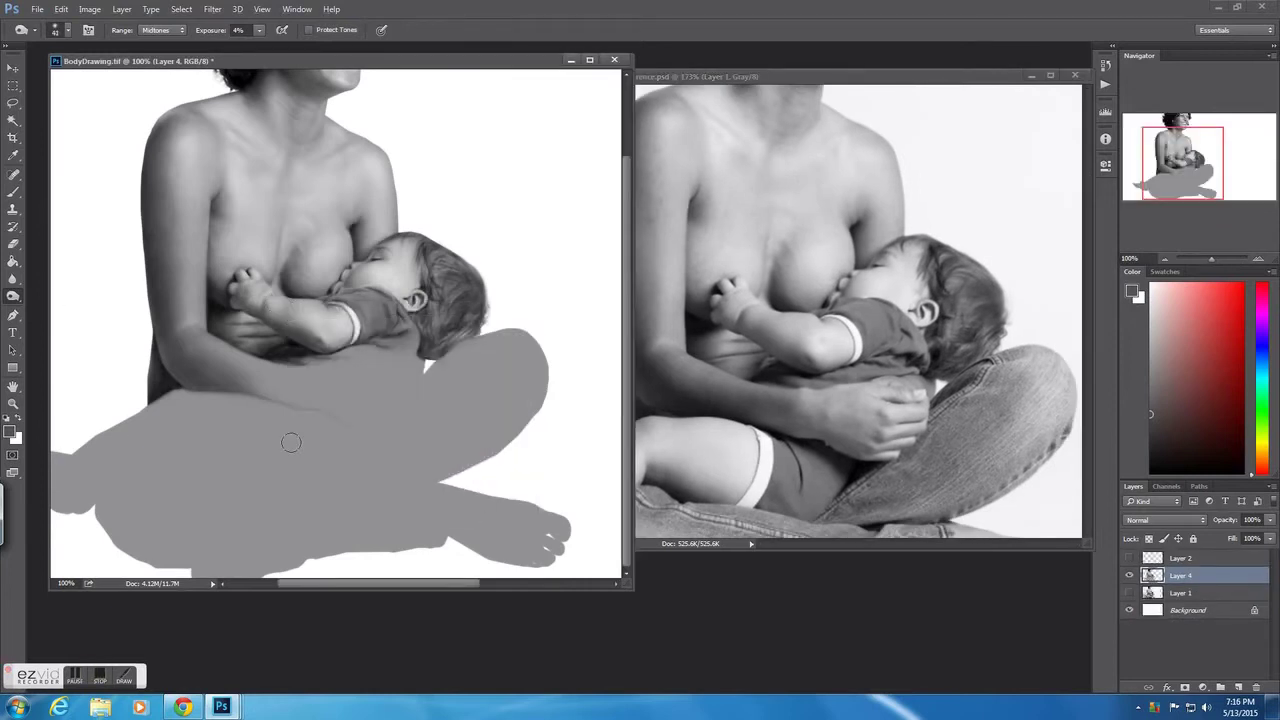
pyautogui.hscroll(-1, 290, 442)
# - Zoom the painting and the reference photo in on the baby's arm
pyautogui.moveTo(1211, 258); pyautogui.dragTo(1229, 262)
pyautogui.hotkey('ctrl', 'Tab')
pyautogui.hotkey('ctrl', 'Tab')
pyautogui.hotkey('ctrl', '+')
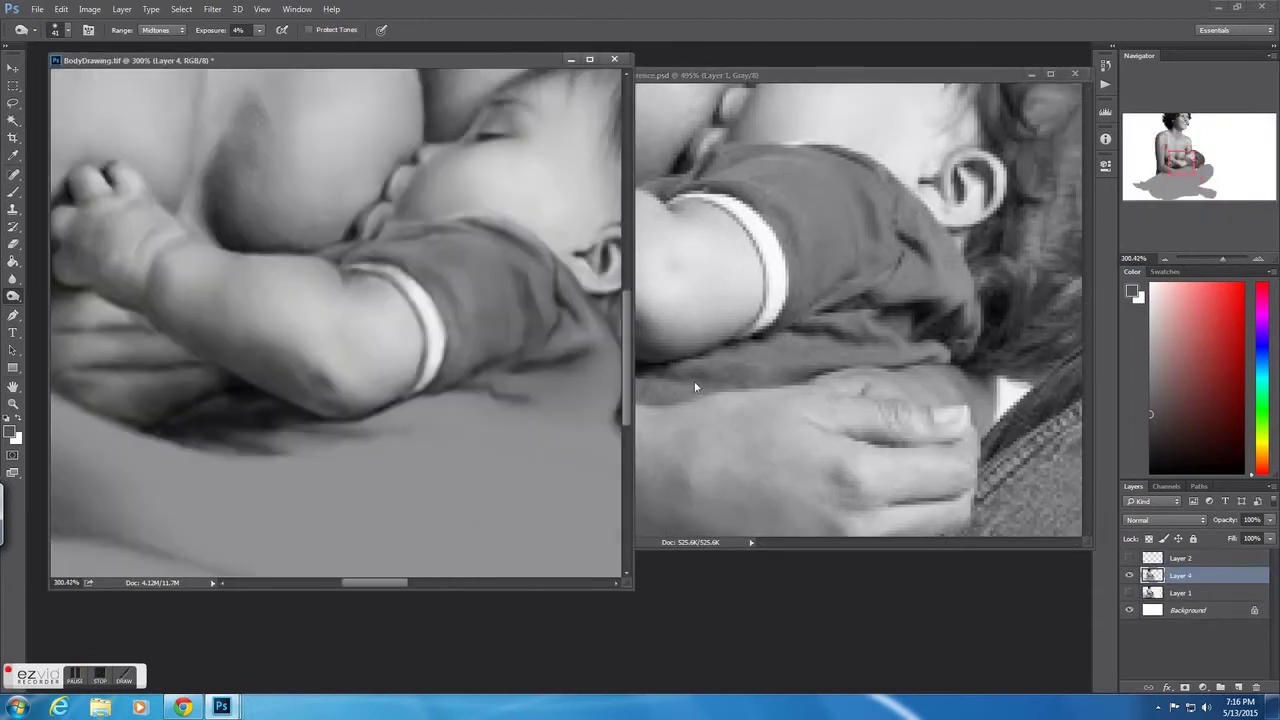
pyautogui.moveTo(554, 332); pyautogui.dragTo(414, 275)
pyautogui.rightClick(414, 275)
pyautogui.press('Escape')
# - Raise the Burn exposure and size the brush for the shadow under the arm
pyautogui.rightClick(380, 298)
pyautogui.press('Escape')
pyautogui.rightClick(362, 300)
pyautogui.click(259, 30)
pyautogui.moveTo(265, 45); pyautogui.dragTo(271, 45)
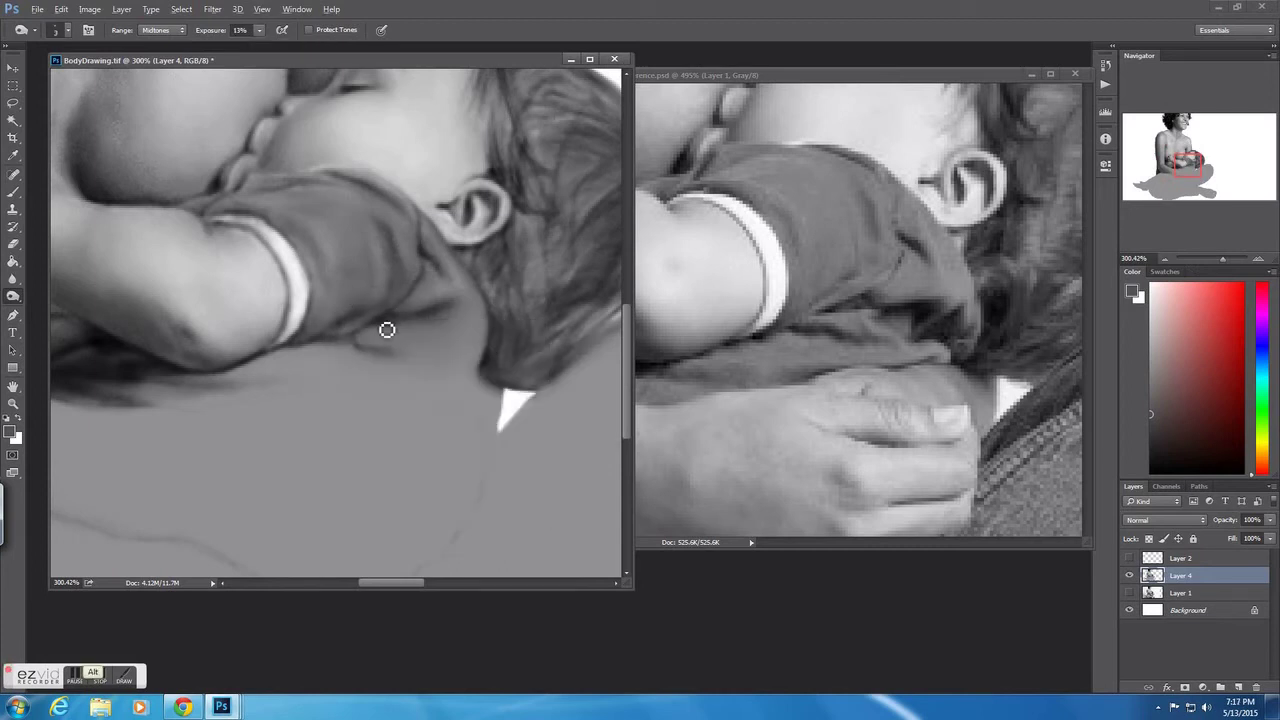
pyautogui.rightClick(351, 349)
pyautogui.press('Escape')
pyautogui.rightClick(450, 330)
pyautogui.press('Escape')
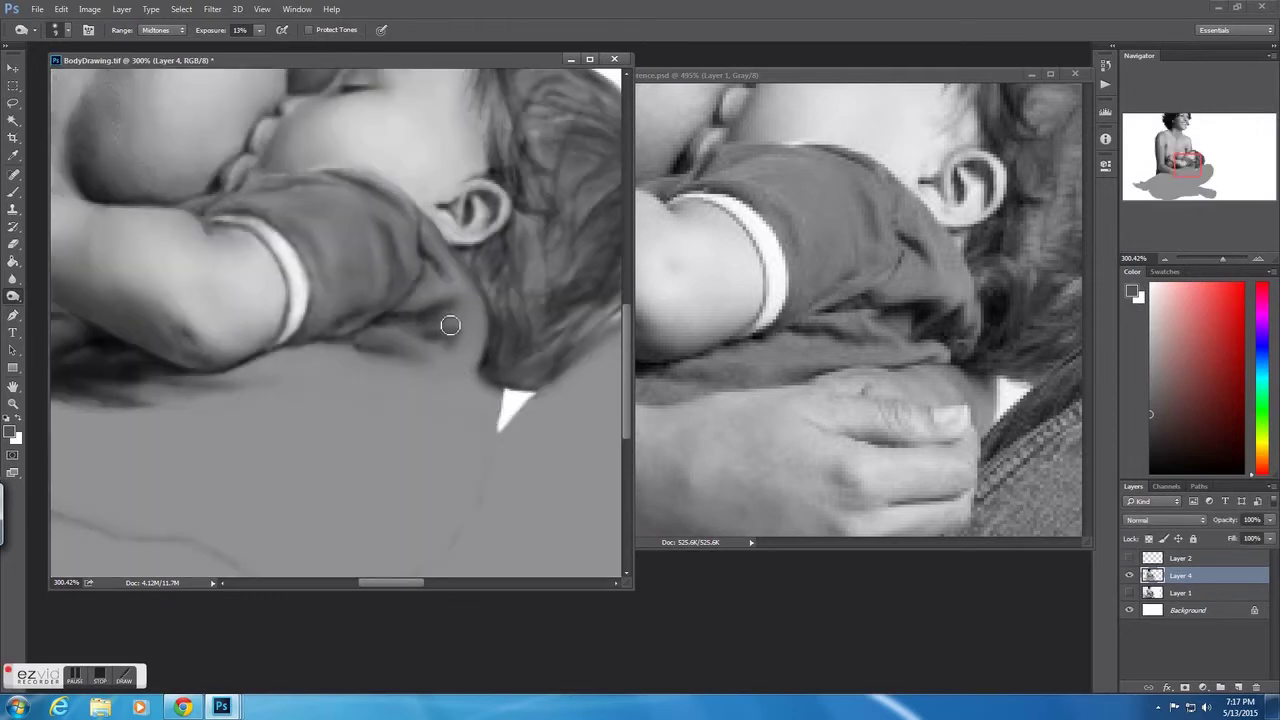
pyautogui.rightClick(462, 356)
pyautogui.press('Escape')
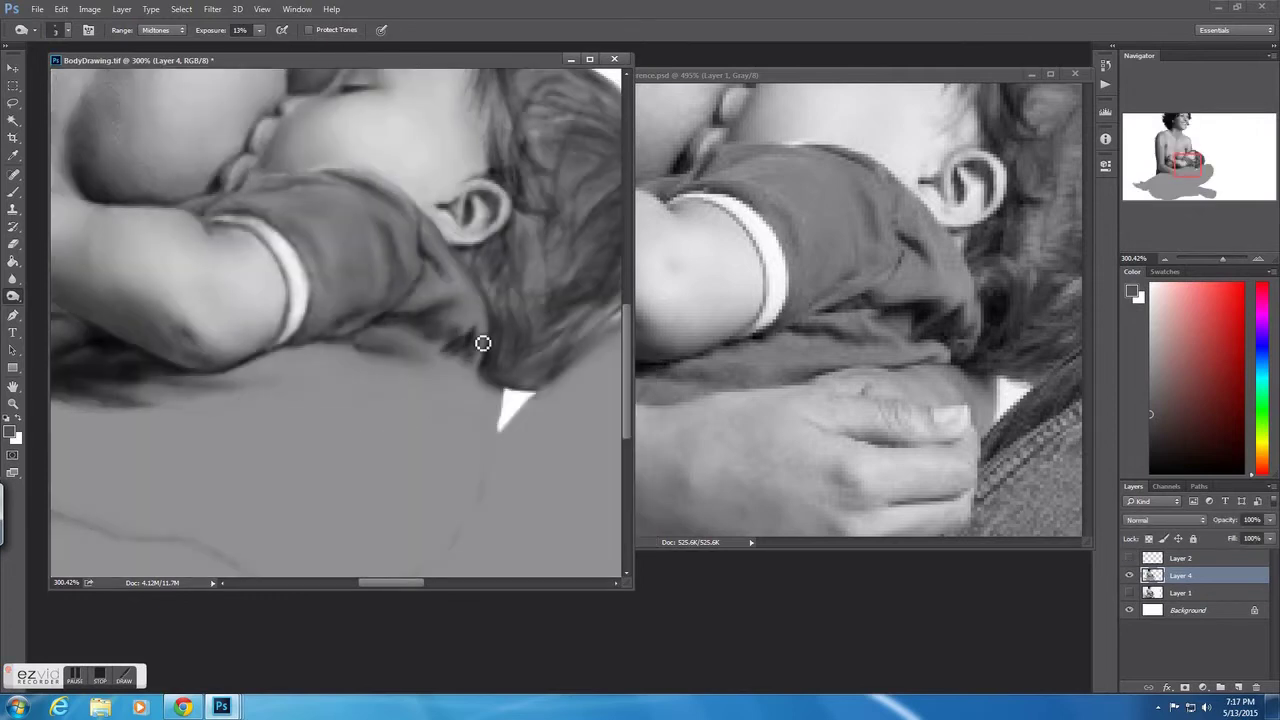
# - Fine-tune the Burn brush size with the bracket keys over the arm's underside
pyautogui.press('[')
pyautogui.press('[')
pyautogui.press('[')
pyautogui.rightClick(424, 344)
pyautogui.press('[')
pyautogui.press('[')
pyautogui.press('Escape')
pyautogui.press(']')
pyautogui.press(']')
pyautogui.press(']')
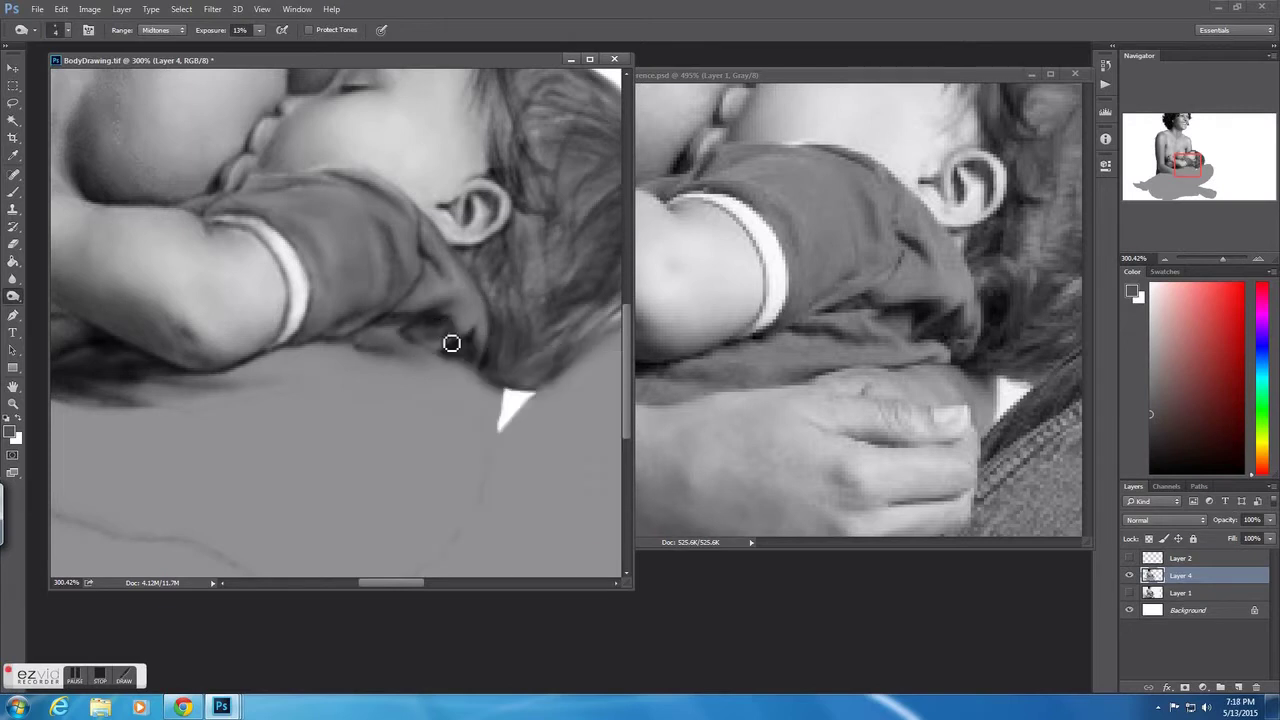
pyautogui.rightClick(451, 331)
pyautogui.press('Escape')
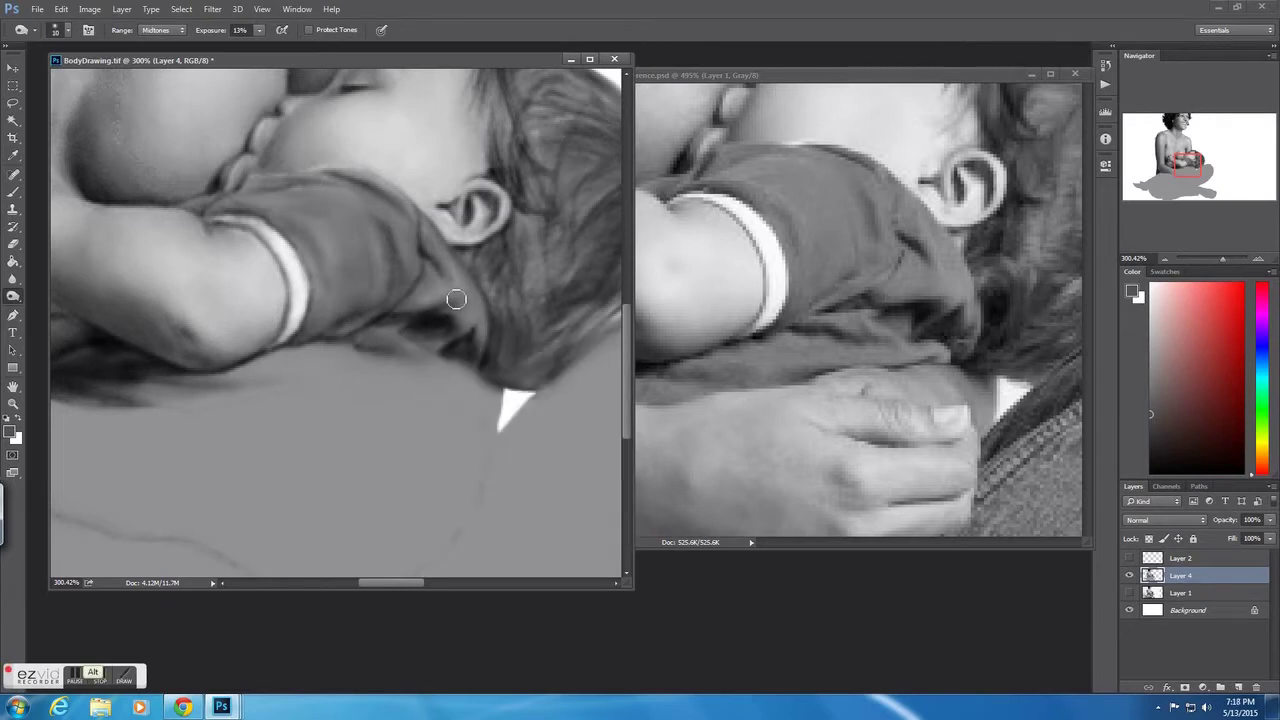
pyautogui.press('[')
pyautogui.press('[')
pyautogui.press('[')
pyautogui.rightClick(474, 304)
pyautogui.press('Escape')
pyautogui.rightClick(464, 268)
pyautogui.press('Escape')
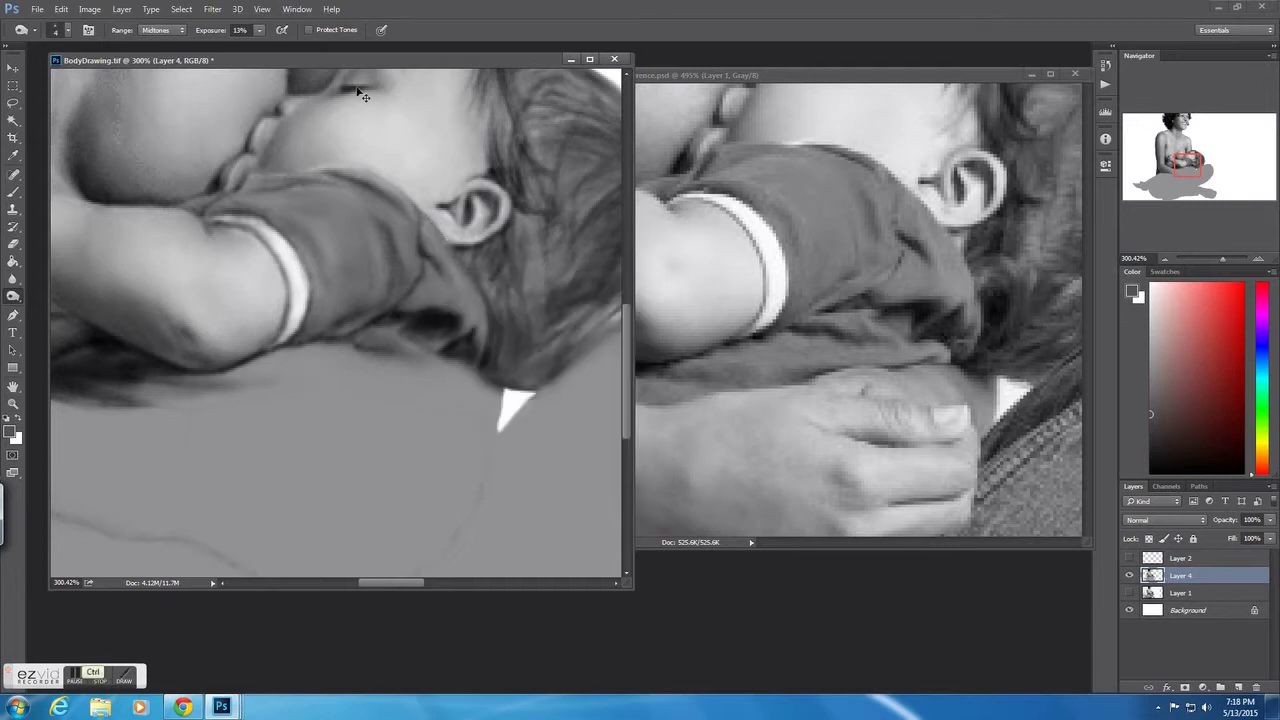
# - Lower the exposure to 6% and pan toward the blanket below the arm
pyautogui.press('0')
pyautogui.press('6')
pyautogui.rightClick(480, 291)
pyautogui.press('Escape')
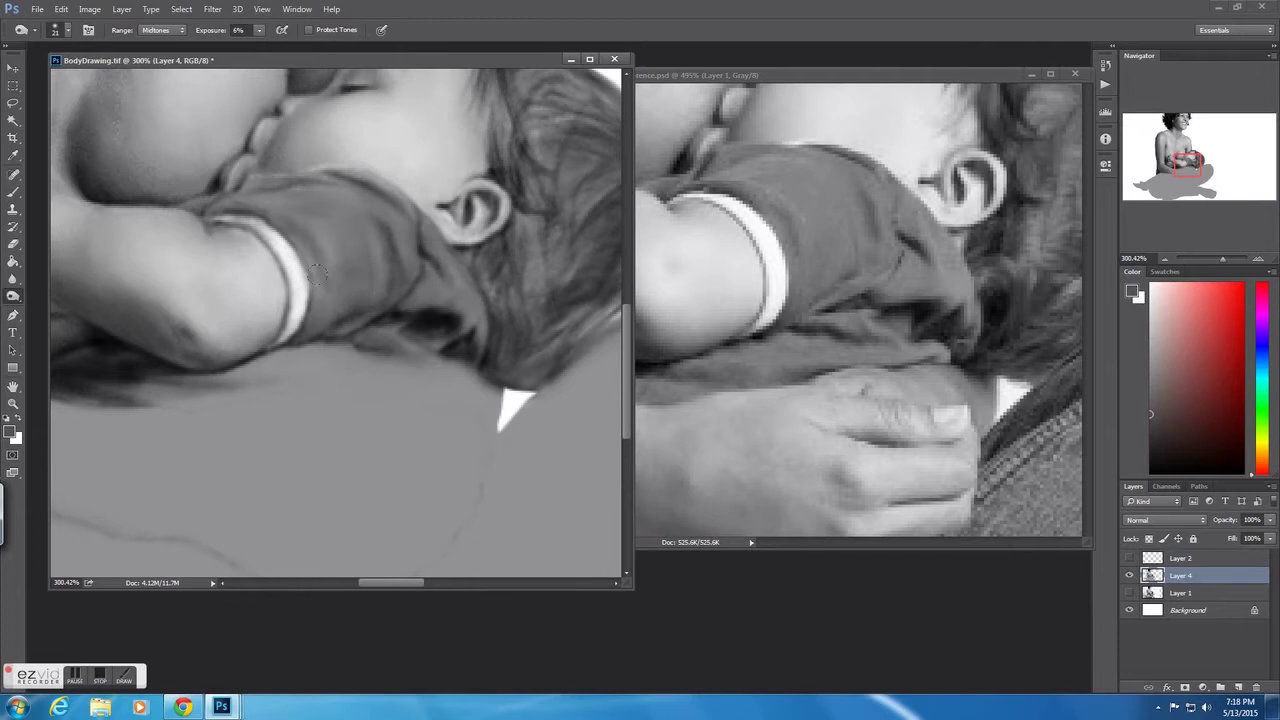
pyautogui.moveTo(316, 272); pyautogui.dragTo(334, 236)
pyautogui.rightClick(452, 312)
pyautogui.press('Escape')
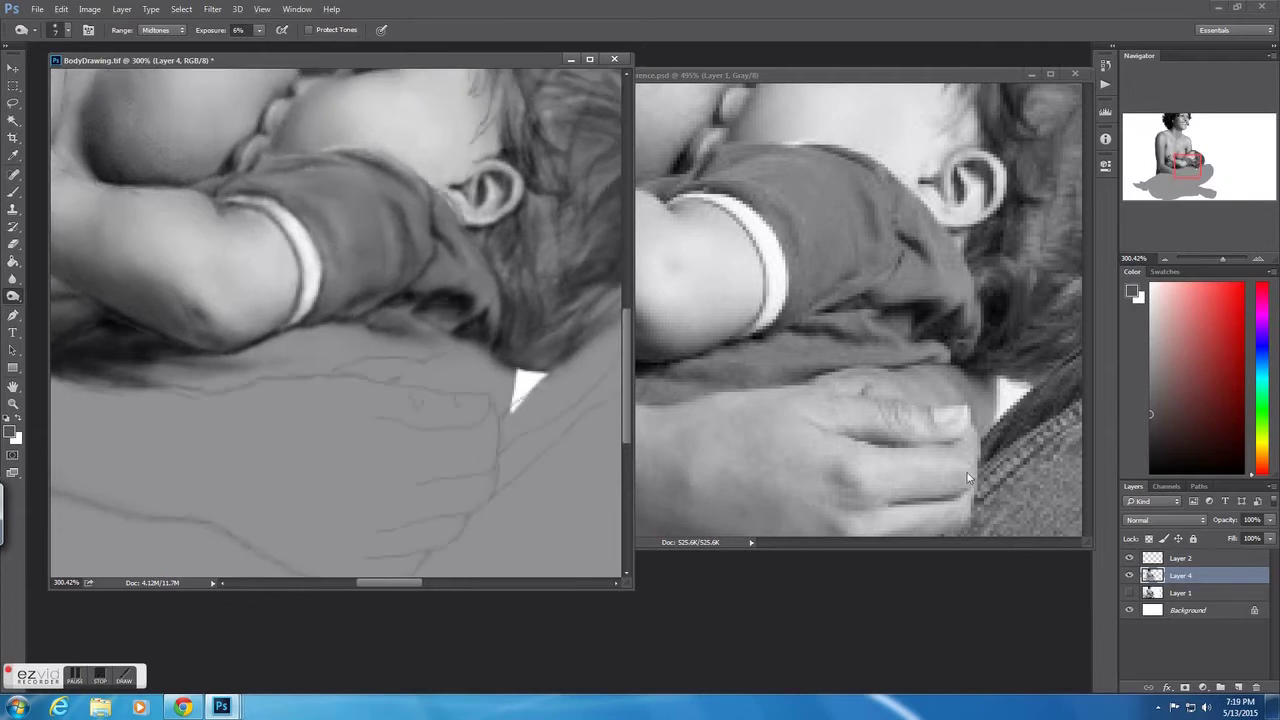
# - Hide the Layer 2 sketch, set the brush size to 3 and exposure to 14%
pyautogui.click(1129, 558)
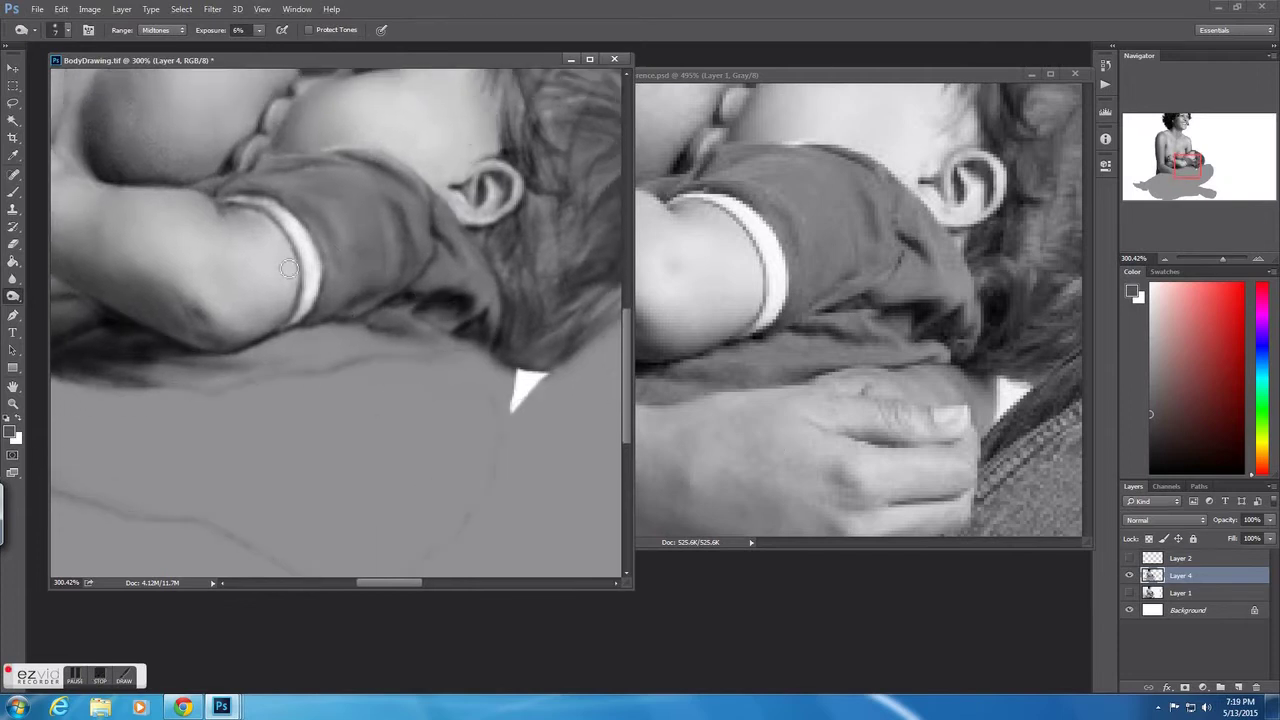
pyautogui.rightClick(333, 368)
pyautogui.write('3')
pyautogui.press('Return')
pyautogui.moveTo(260, 29); pyautogui.dragTo(267, 44)
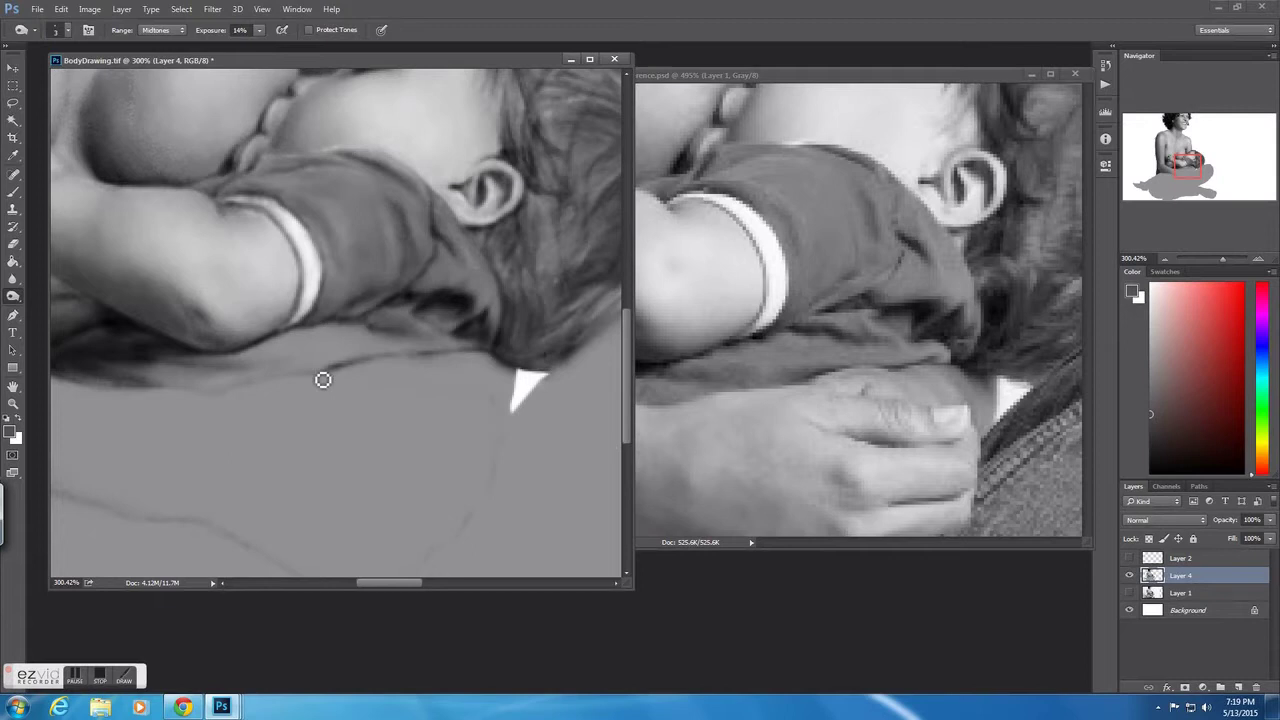
# - Lower the Burn exposure, set a 13 px brush and darken the blanket edge under the baby's arm
pyautogui.moveTo(260, 29); pyautogui.dragTo(250, 44)
pyautogui.rightClick(324, 344)
pyautogui.write('13')
pyautogui.press('Return')
pyautogui.moveTo(371, 358); pyautogui.dragTo(235, 380)
# - Shrink the Burn brush to 7 px and deepen the shadow edge under the arm
pyautogui.rightClick(248, 392)
pyautogui.write('10')
pyautogui.press('Return')
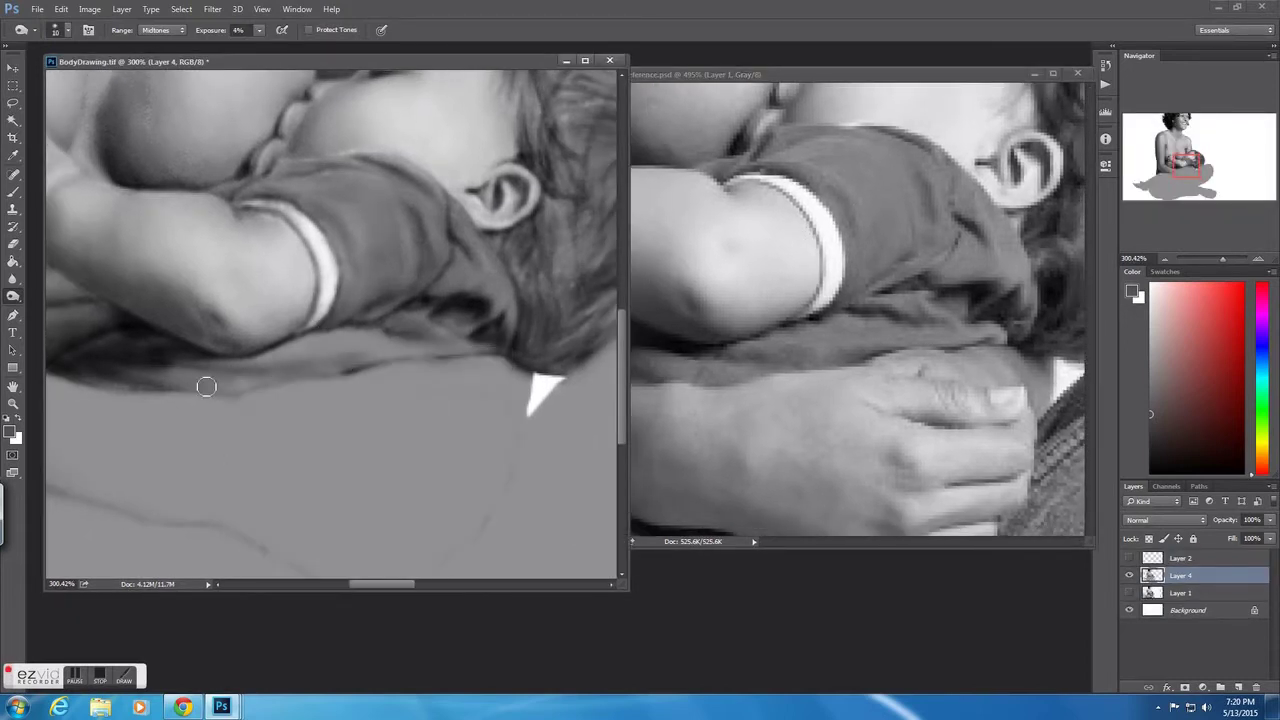
pyautogui.rightClick(243, 374)
pyautogui.write('7')
pyautogui.press('Return')
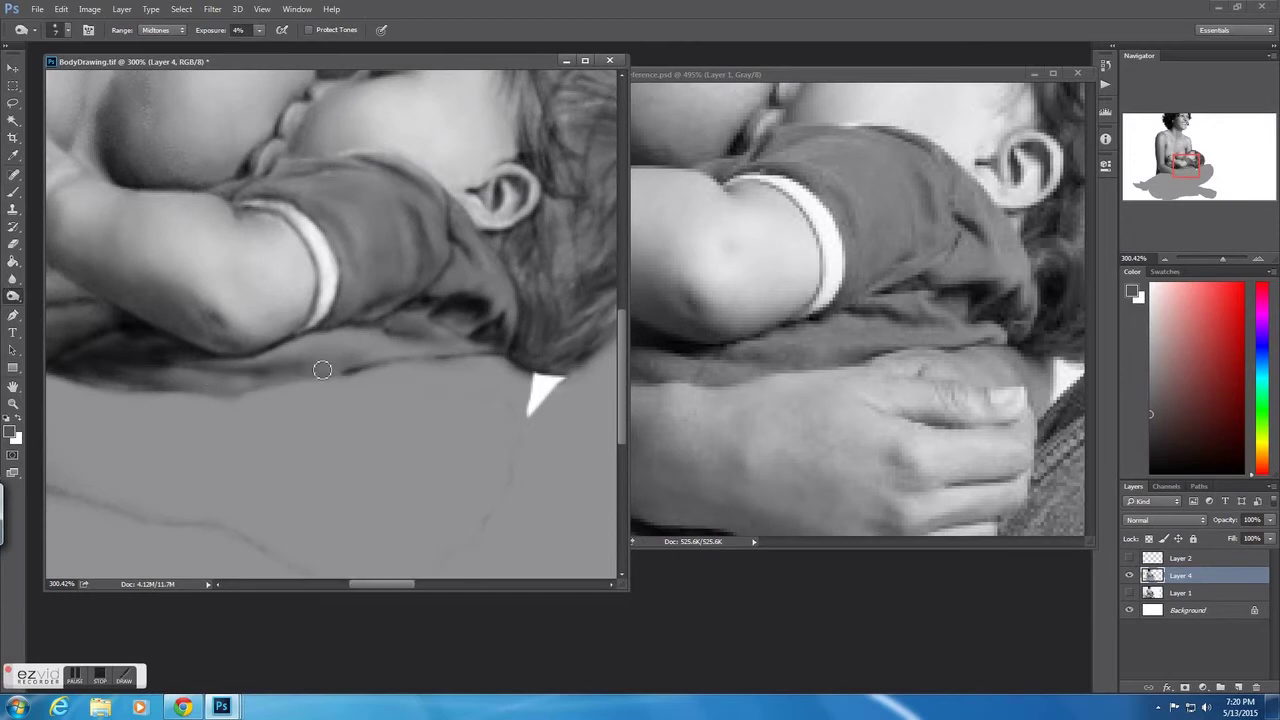
pyautogui.moveTo(396, 360); pyautogui.dragTo(357, 374)
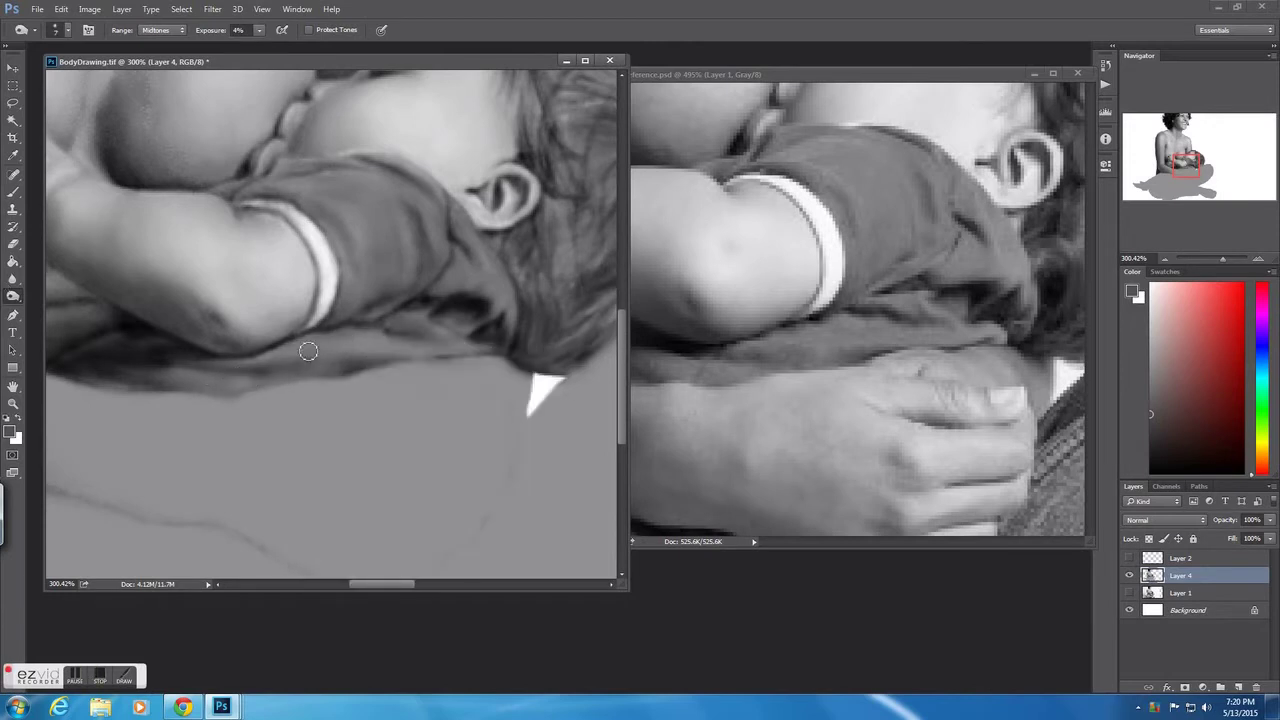
# - Set the Burn brush to 6 px, check the reference, and pan to the baby's arm and fist
pyautogui.rightClick(397, 349)
pyautogui.write('10')
pyautogui.press('Return')
pyautogui.rightClick(403, 352)
pyautogui.write('6')
pyautogui.press('Return')
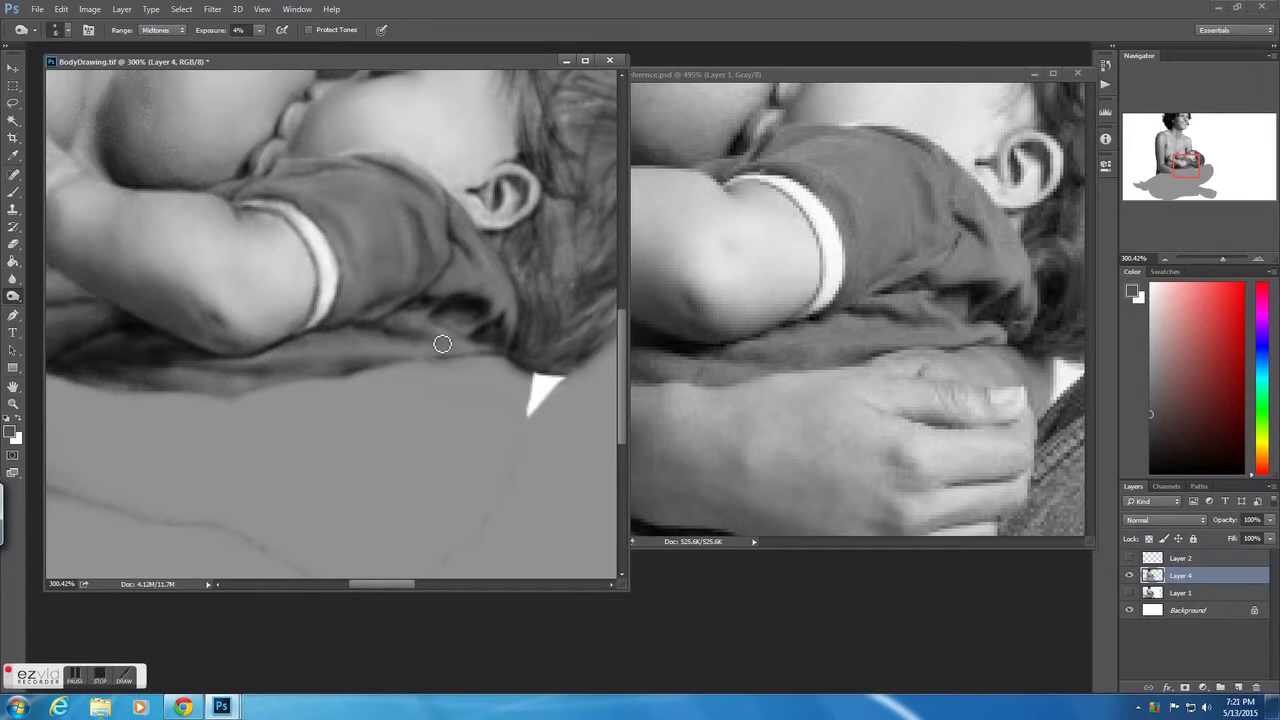
pyautogui.click(183, 707)
pyautogui.click(221, 707)
pyautogui.rightClick(235, 365)
pyautogui.press('Escape')
pyautogui.moveTo(299, 403); pyautogui.dragTo(334, 343)
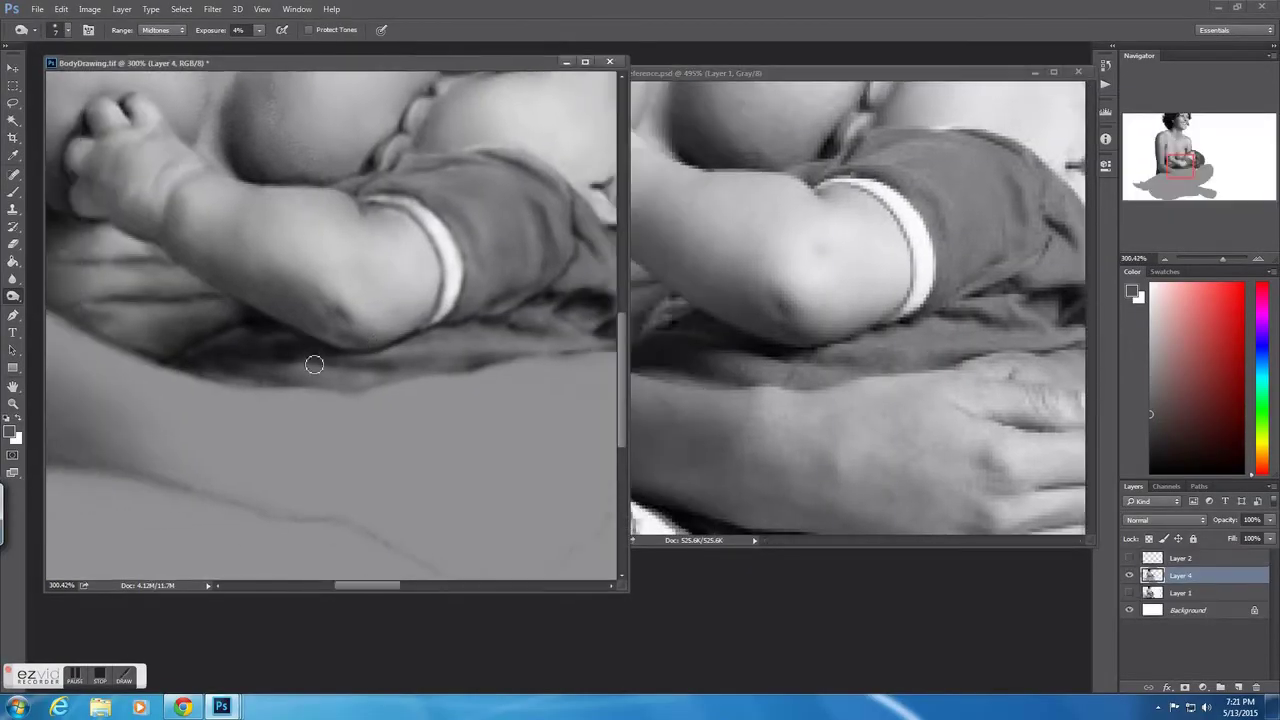
# - Enlarge the brush, then switch to the Brush tool with a lighter grey
pyautogui.rightClick(274, 362)
pyautogui.press('Escape')
pyautogui.rightClick(370, 345)
pyautogui.press('Escape')
pyautogui.rightClick(332, 326)
pyautogui.press('Escape')
pyautogui.rightClick(304, 316)
pyautogui.press('Escape')
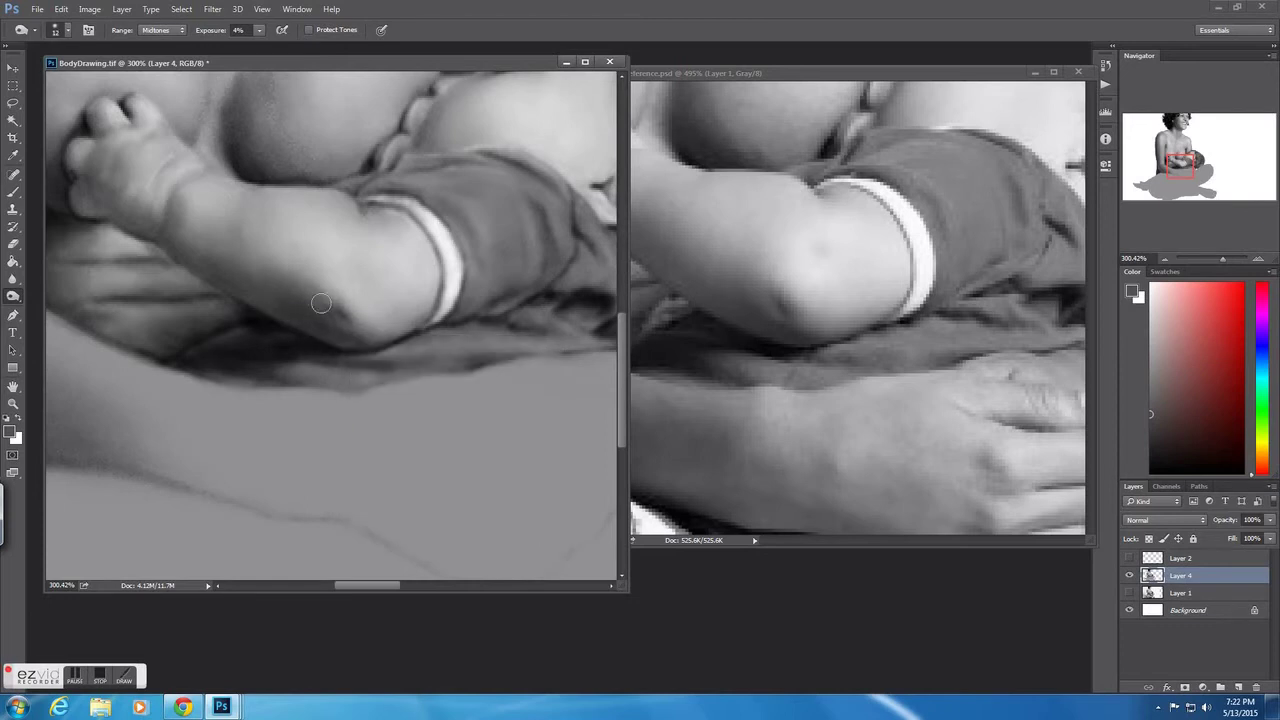
pyautogui.press('b')
pyautogui.keyDown('alt'); pyautogui.click(307, 265); pyautogui.keyUp('alt')
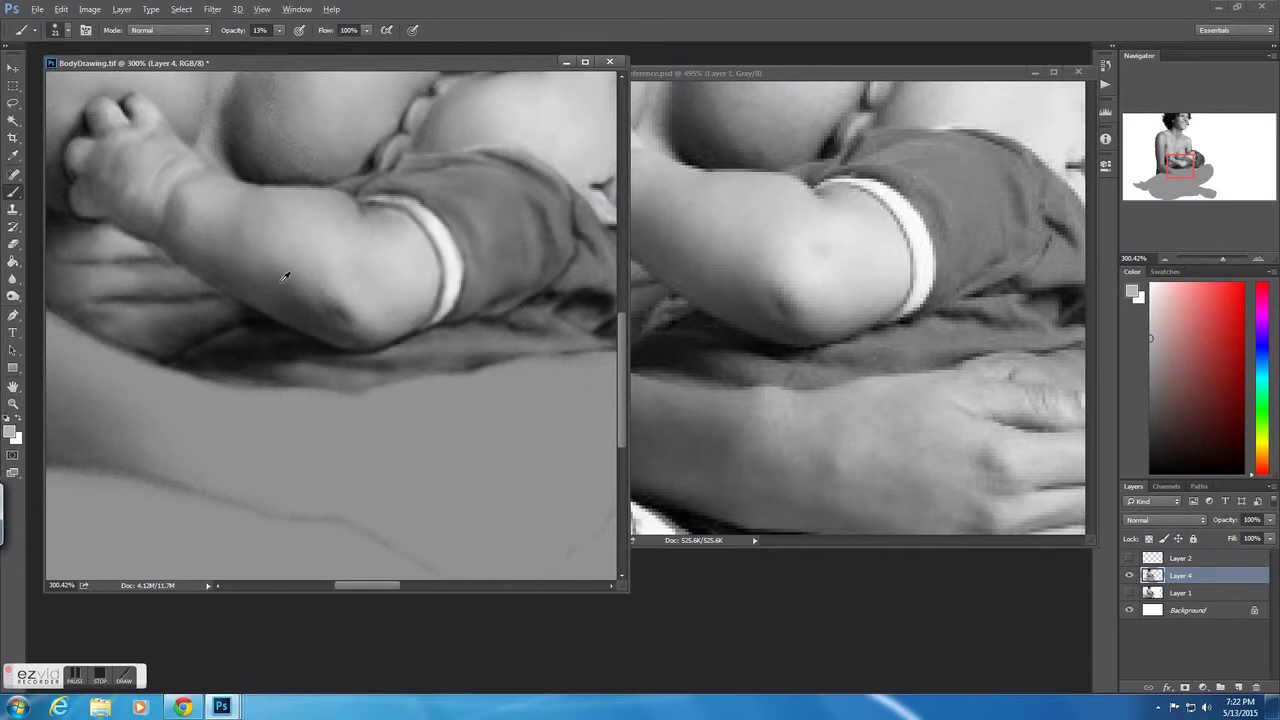
# - Choose Dodge, frame the reference on the mother's arm, and zoom the drawing to 200%
pyautogui.press('o')
pyautogui.moveTo(480, 410); pyautogui.dragTo(420, 360)
pyautogui.moveTo(630, 300); pyautogui.dragTo(592, 300)
pyautogui.hotkey('ctrl', '-')
pyautogui.moveTo(800, 300); pyautogui.dragTo(840, 336)
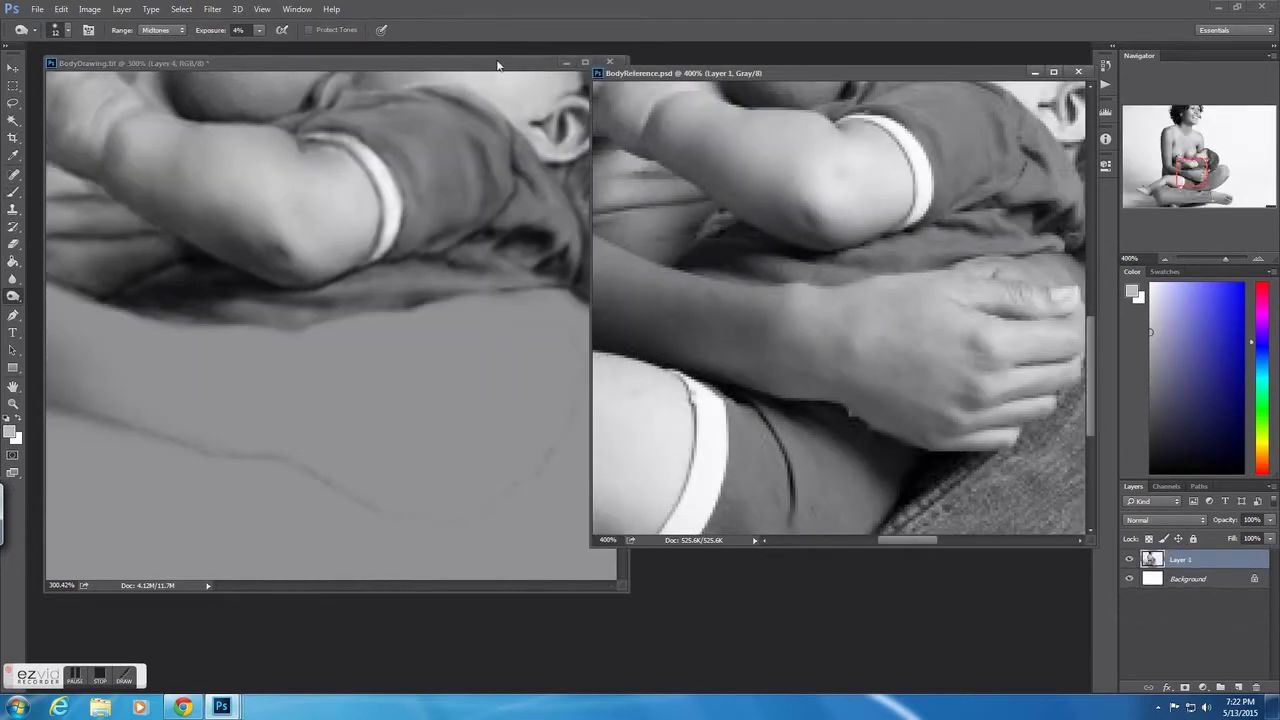
pyautogui.click(497, 65)
pyautogui.hotkey('ctrl', '-')
# - Size the Dodge brush to 6 px and brighten the outer edge of the mother's forearm
pyautogui.rightClick(182, 308)
pyautogui.rightClick(344, 372)
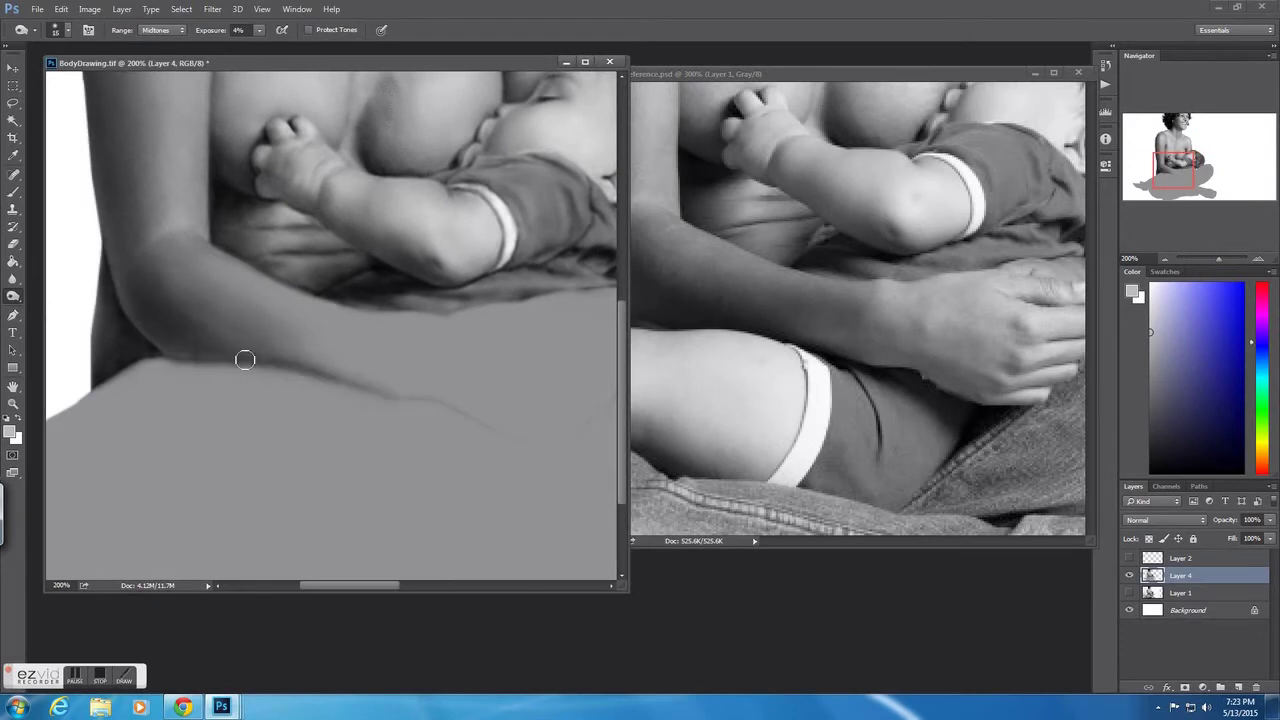
pyautogui.moveTo(737, 271); pyautogui.dragTo(781, 273)
pyautogui.click(171, 340)
pyautogui.rightClick(183, 351)
pyautogui.moveTo(251, 381); pyautogui.dragTo(262, 381)
pyautogui.rightClick(137, 268)
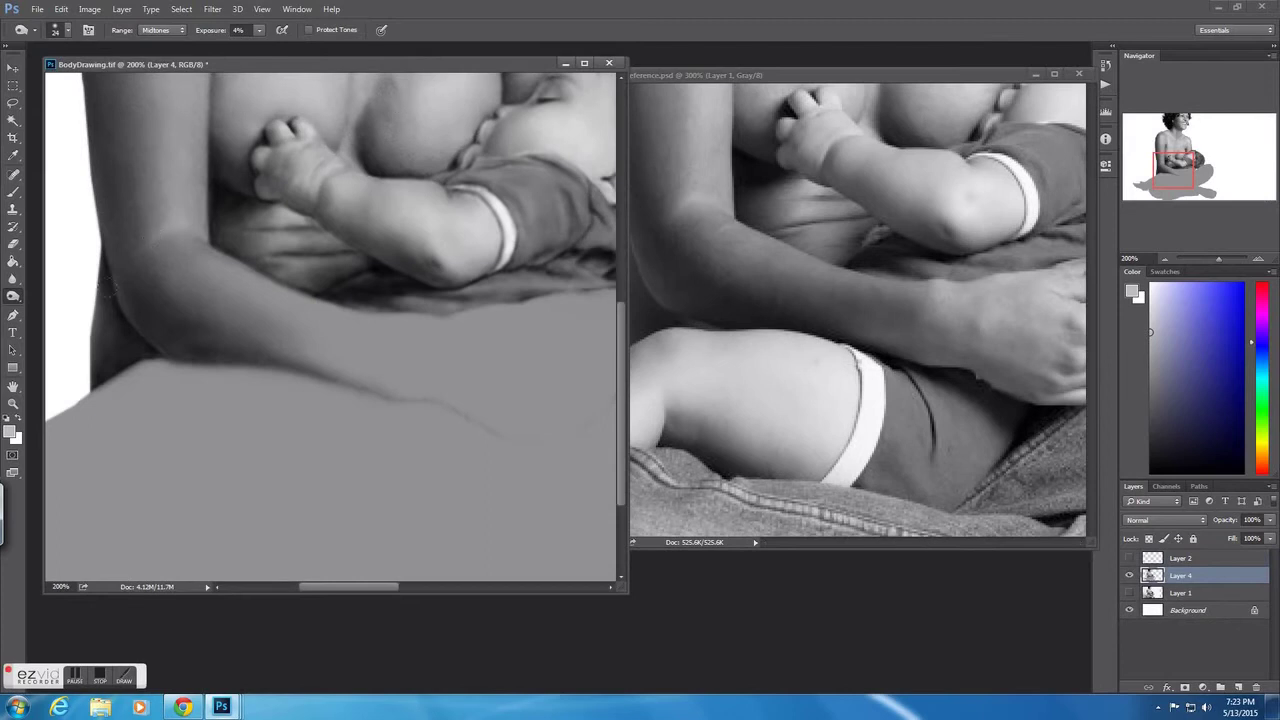
pyautogui.rightClick(121, 308)
pyautogui.moveTo(100, 324); pyautogui.dragTo(130, 300)
# - Burn-darken the mother's forearm and the area beneath it
pyautogui.moveTo(271, 331); pyautogui.dragTo(193, 323)
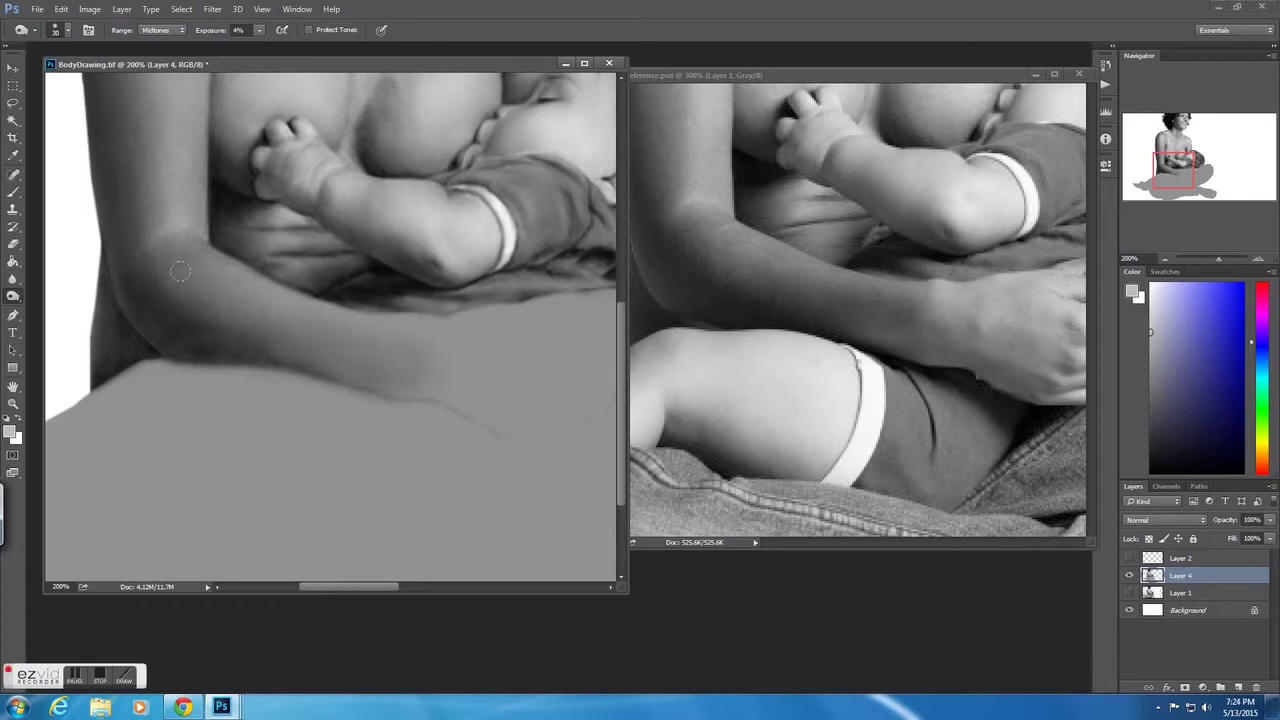
pyautogui.rightClick(410, 384)
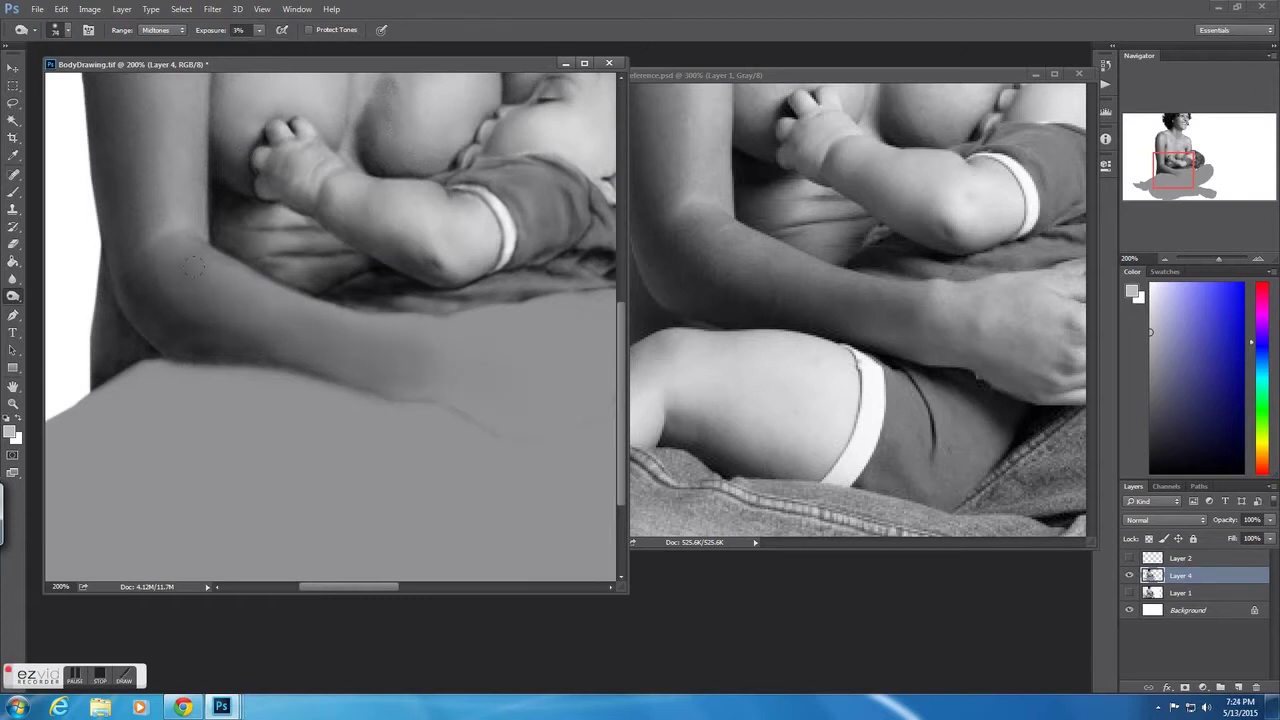
pyautogui.rightClick(250, 332)
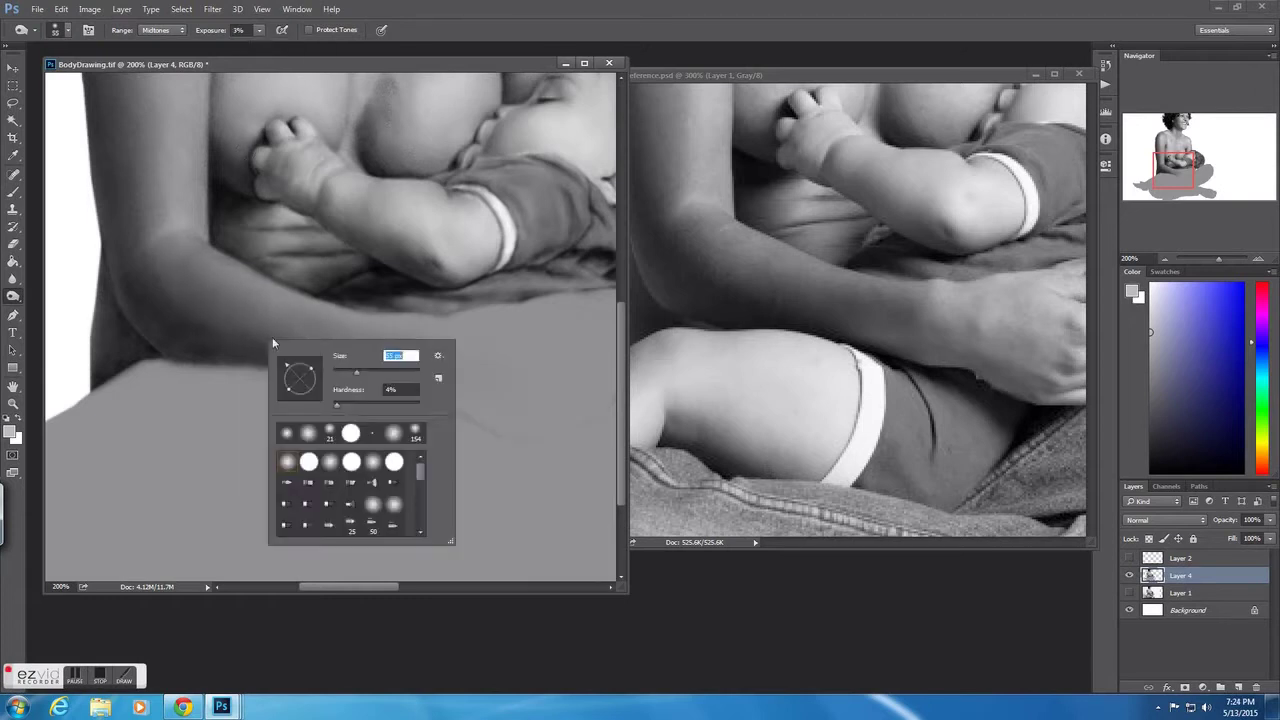
# - Show Layer 2's sketch lines, pan to the mother's hand, and set Burn exposure to 1%
pyautogui.click(1129, 558)
pyautogui.moveTo(540, 375); pyautogui.dragTo(406, 354)
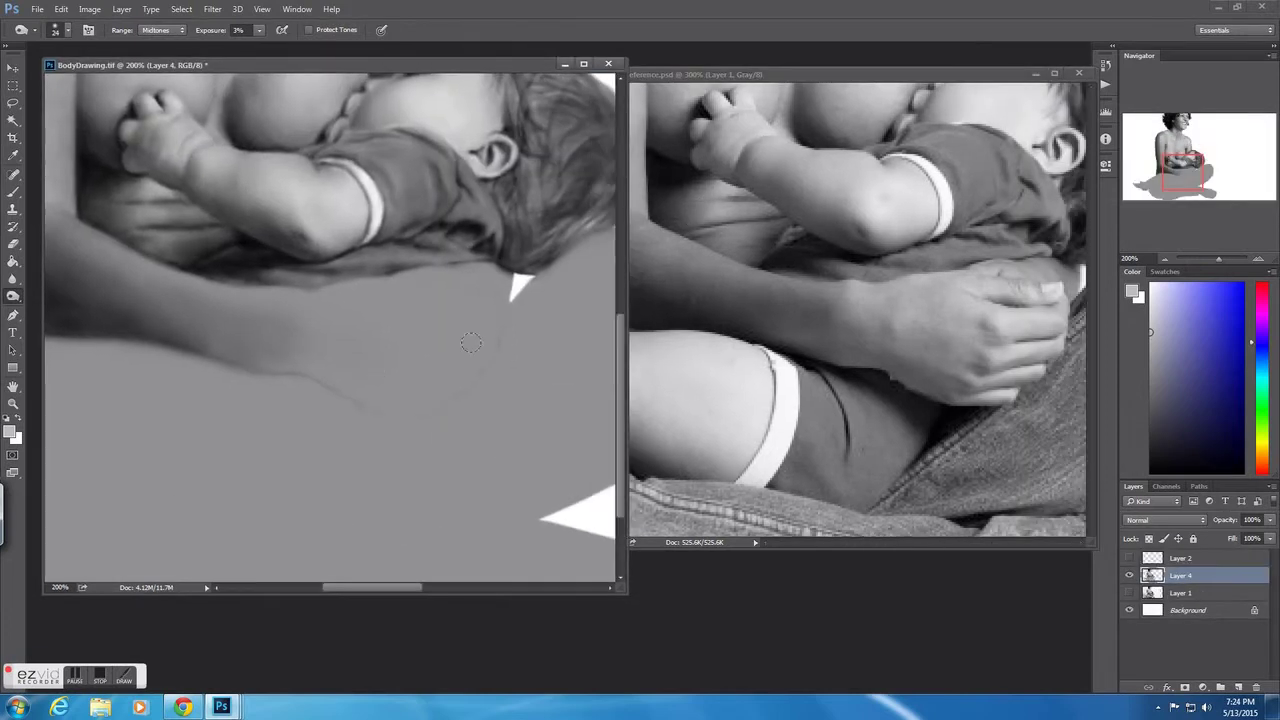
pyautogui.rightClick(322, 374)
pyautogui.moveTo(259, 29); pyautogui.dragTo(256, 46)
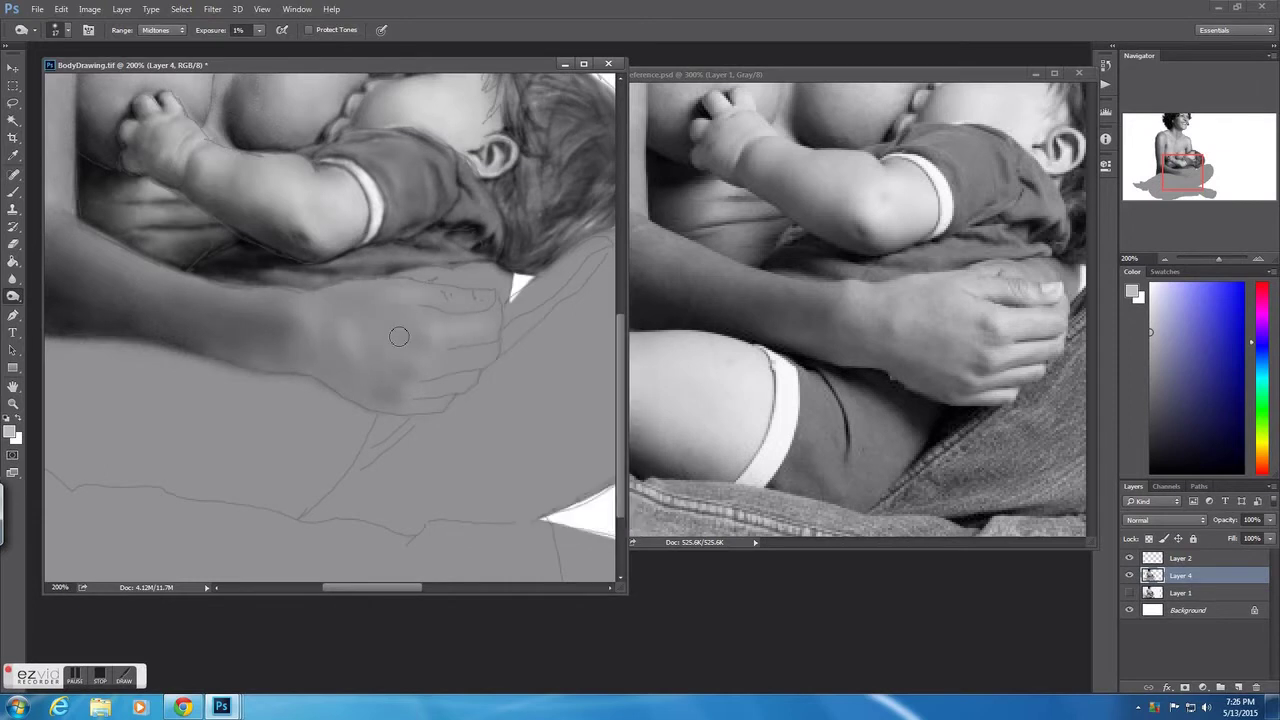
# - Raise Burn exposure to 10% and darken the shadow below the mother's hand
pyautogui.rightClick(317, 366)
pyautogui.press('1')
pyautogui.click(182, 707)
pyautogui.hotkey('alt', 'Tab')
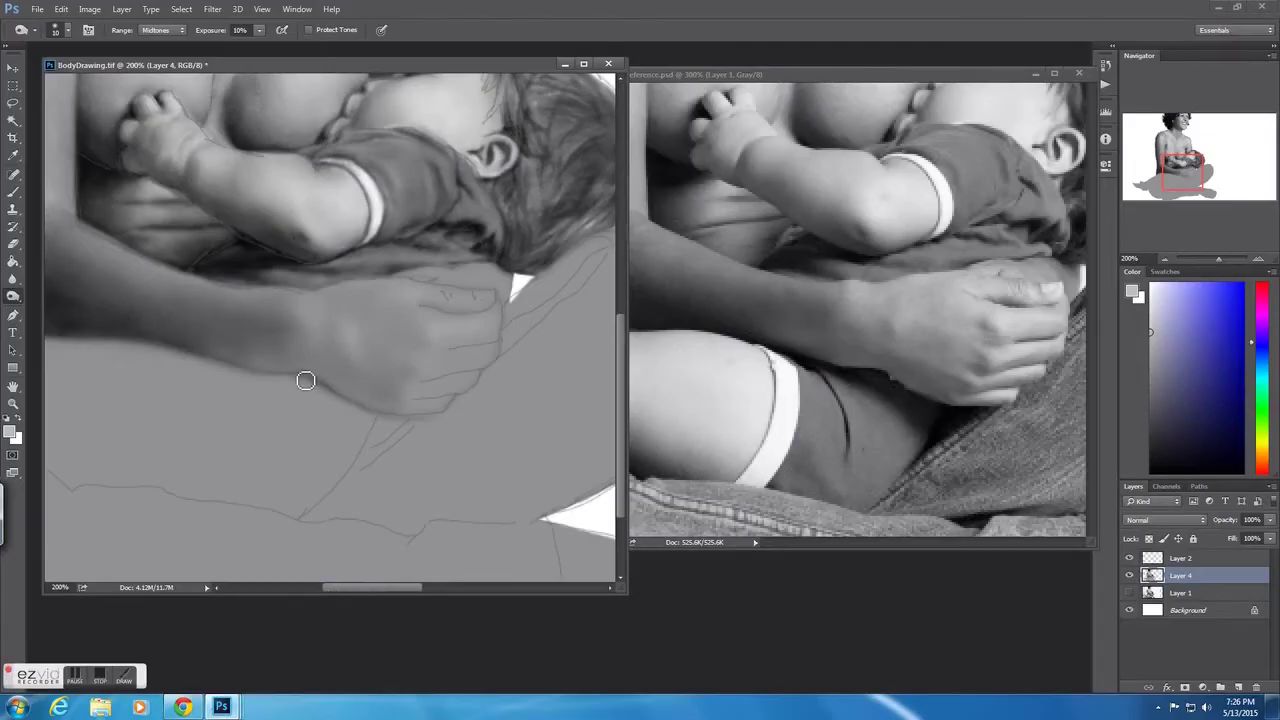
pyautogui.rightClick(345, 485)
pyautogui.press('Escape')
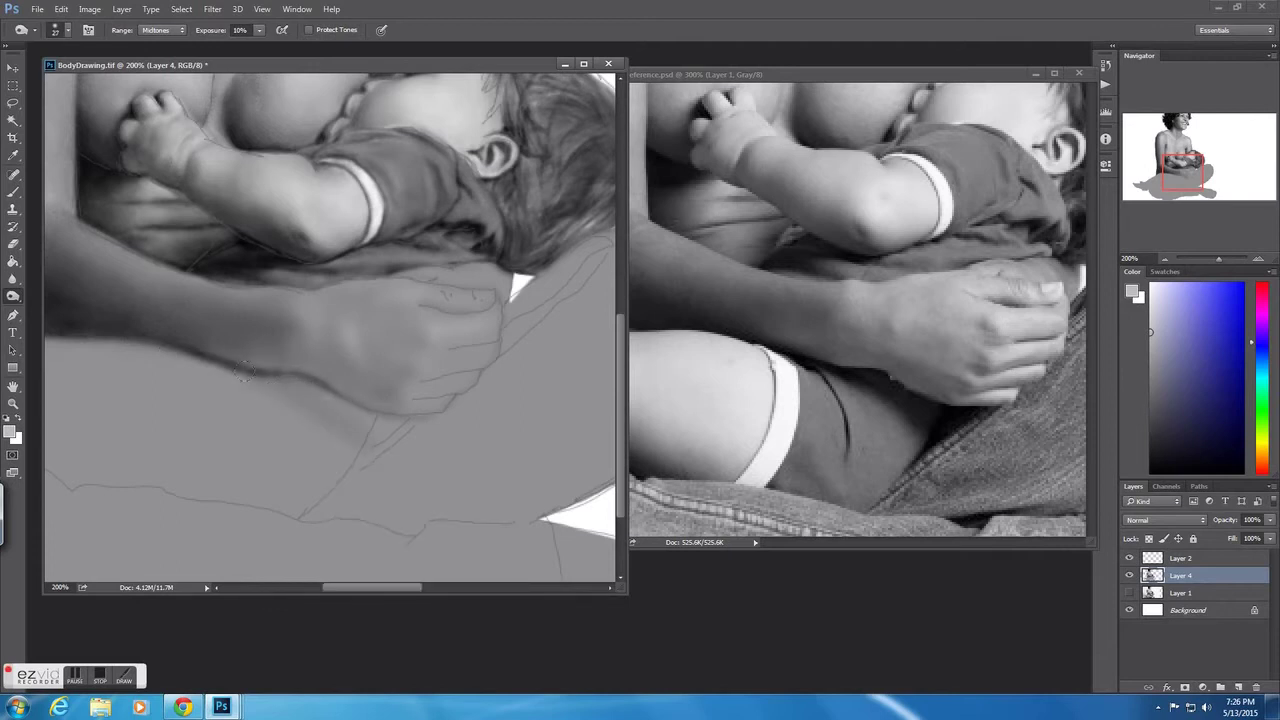
pyautogui.rightClick(395, 452)
pyautogui.press('Escape')
pyautogui.moveTo(323, 506)
pyautogui.mouseDown()
pyautogui.moveTo(389, 423)
pyautogui.moveTo(374, 437)
pyautogui.moveTo(420, 412)
pyautogui.mouseUp()
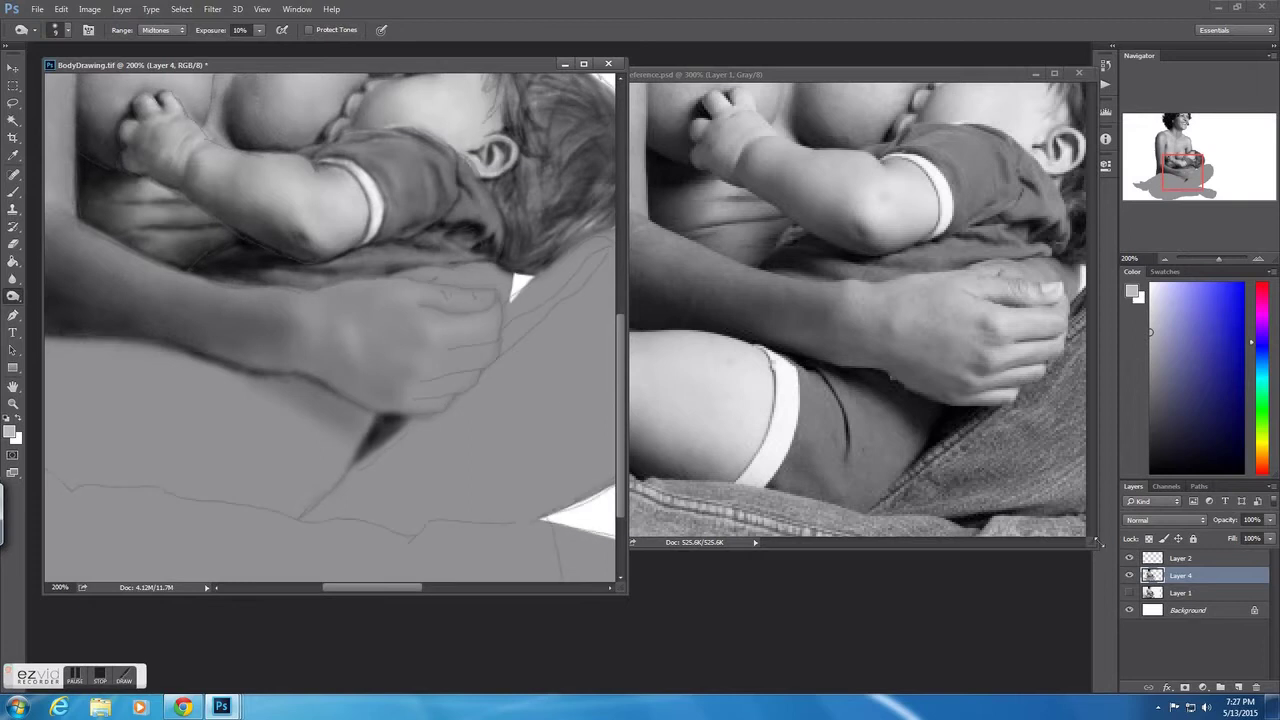
# - Hide Layer 2's sketch lines, set exposure to 5%, and shrink the brush to 3 px
pyautogui.click(1130, 558)
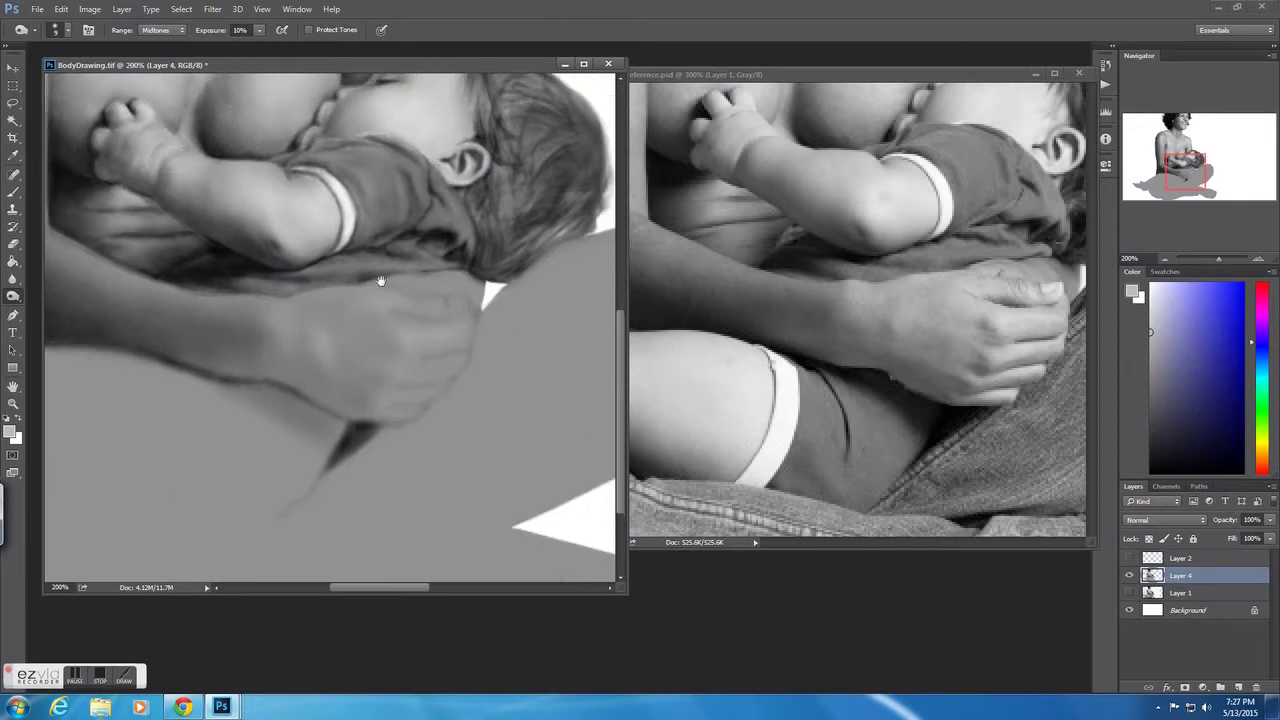
pyautogui.press('0')
pyautogui.press('5')
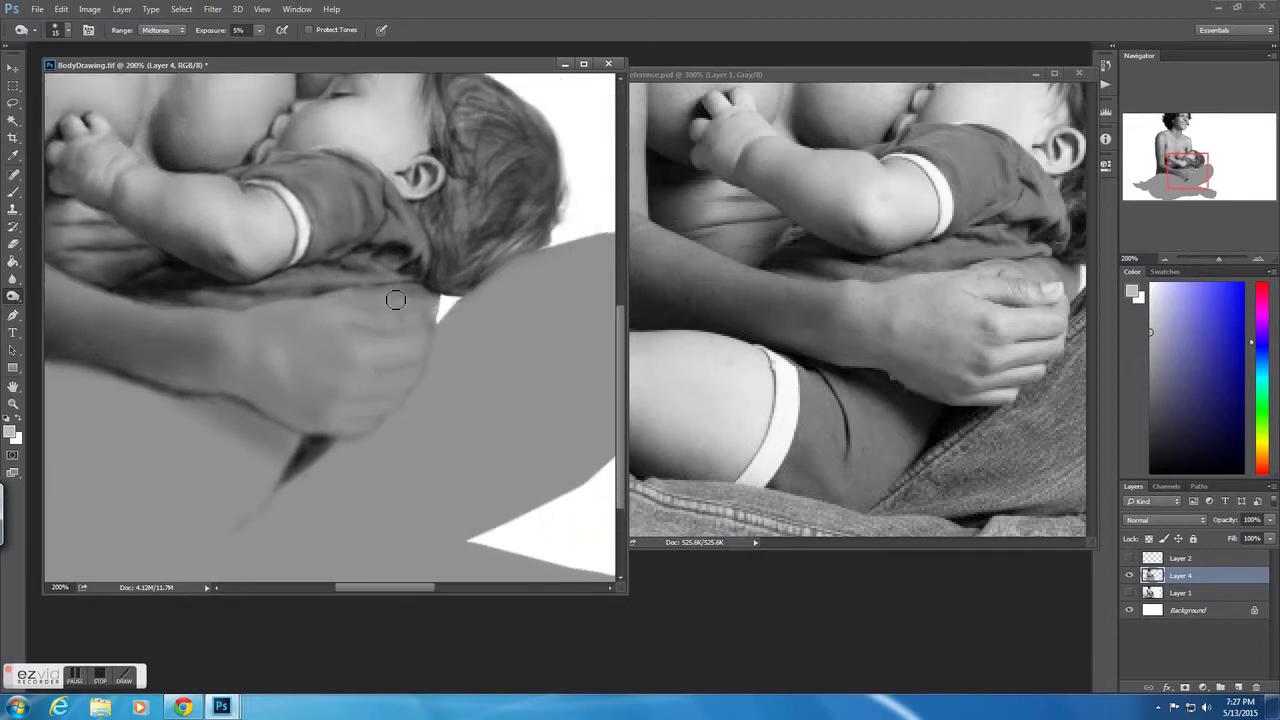
pyautogui.rightClick(354, 322)
pyautogui.press('Return')
pyautogui.rightClick(380, 420)
pyautogui.press('Return')
# - Zoom in on the mother's hand, darken a crease across it, and reset the brush to 3 px
pyautogui.moveTo(1222, 260); pyautogui.dragTo(1228, 259)
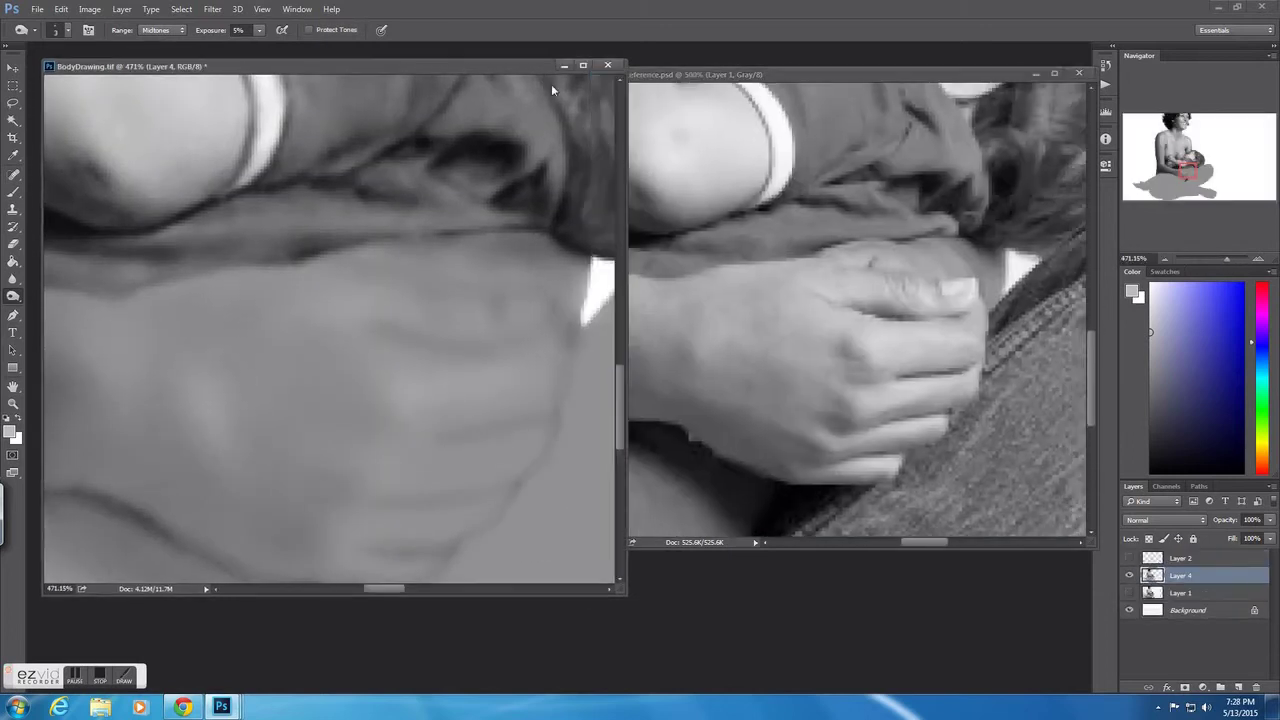
pyautogui.moveTo(393, 341)
pyautogui.mouseDown()
pyautogui.moveTo(414, 337)
pyautogui.moveTo(393, 324)
pyautogui.moveTo(406, 346)
pyautogui.moveTo(511, 343)
pyautogui.moveTo(503, 330)
pyautogui.mouseUp()
pyautogui.rightClick(482, 309)
pyautogui.doubleClick(500, 400)
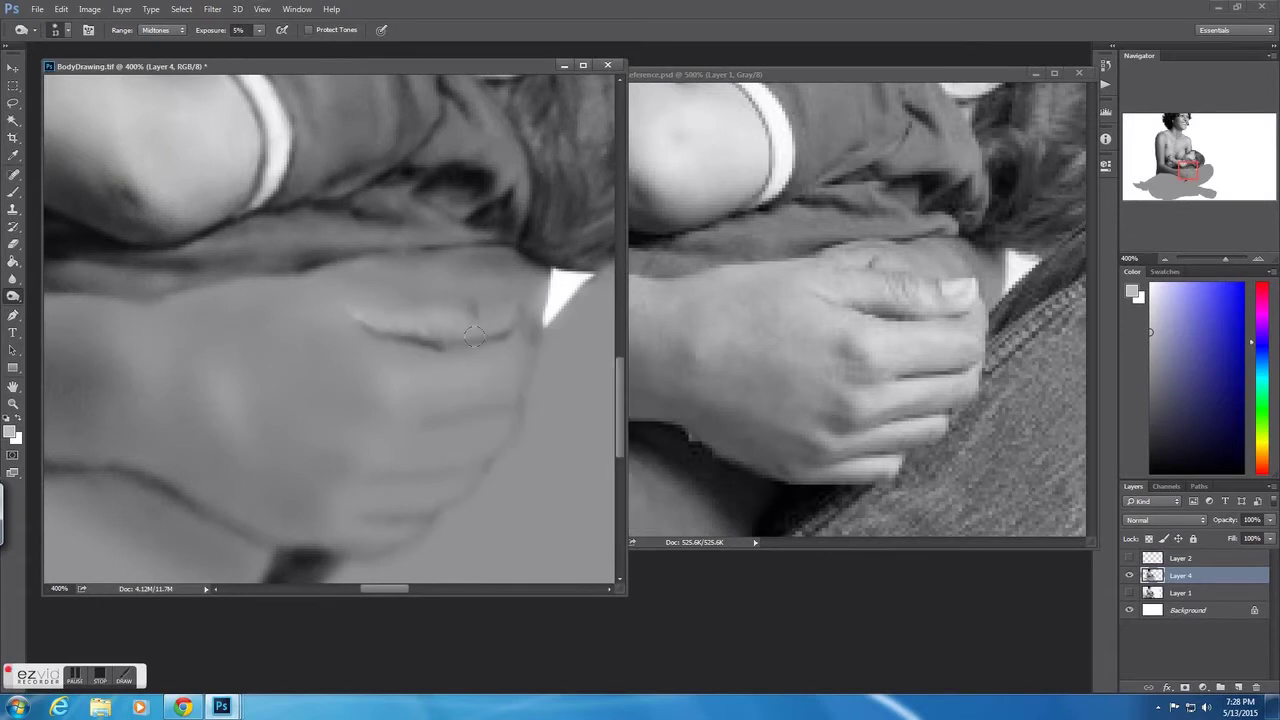
pyautogui.rightClick(488, 306)
pyautogui.doubleClick(520, 360)
# - Raise the exposure to 15% and set a 2 px brush for the hand details
pyautogui.rightClick(396, 298)
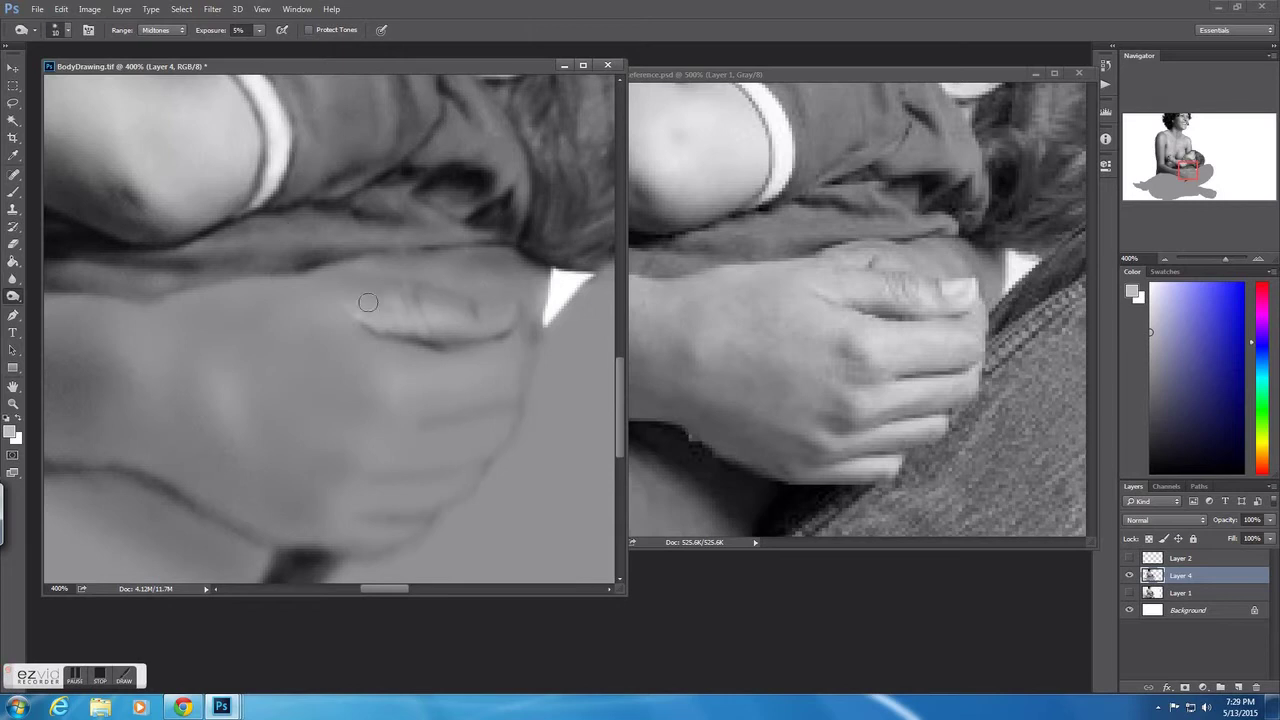
pyautogui.rightClick(426, 319)
pyautogui.moveTo(560, 355); pyautogui.dragTo(527, 348)
pyautogui.moveTo(259, 30); pyautogui.dragTo(250, 84)
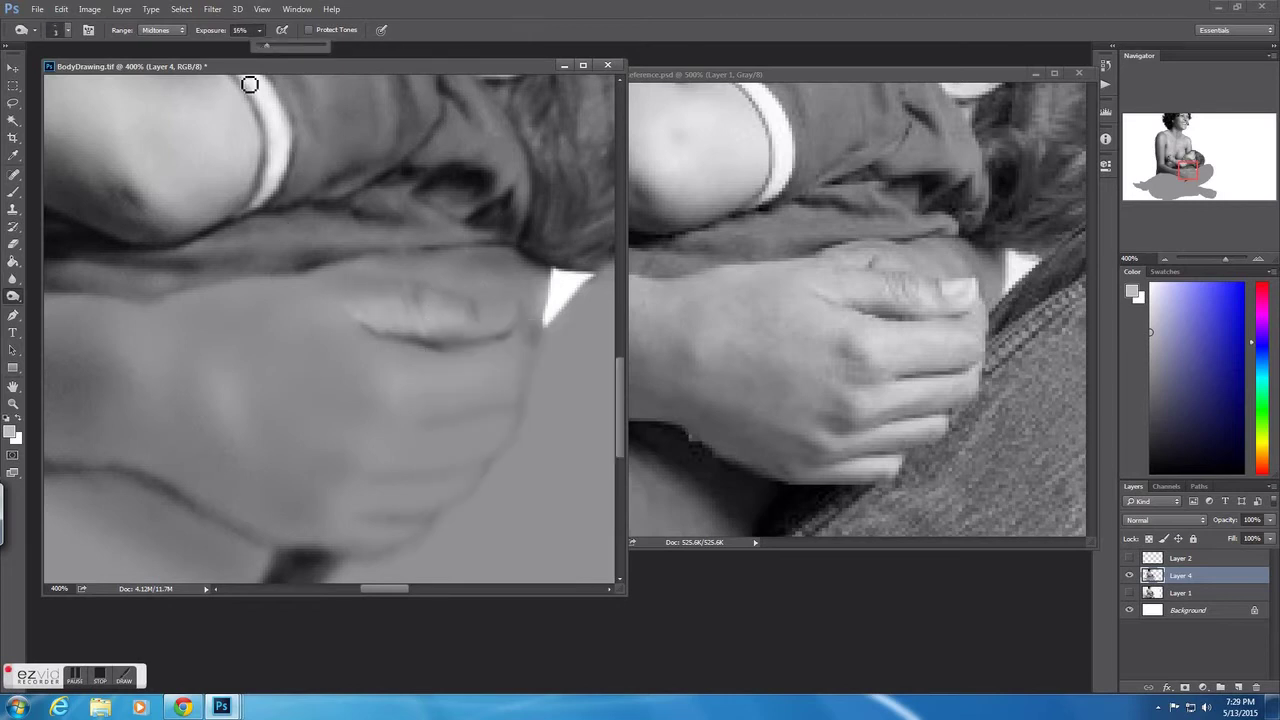
pyautogui.rightClick(434, 304)
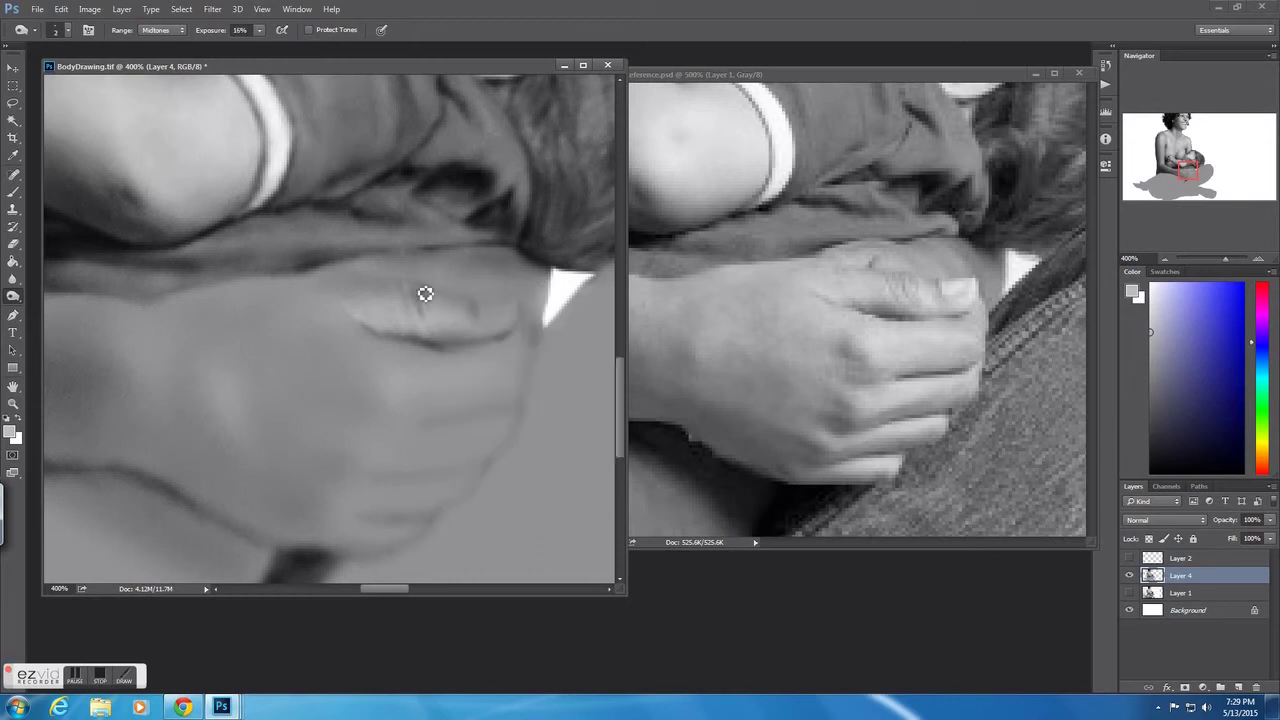
# - Shade the mother's fingers, adjusting the brush size between strokes
pyautogui.rightClick(480, 310)
pyautogui.press('Escape')
pyautogui.rightClick(494, 316)
pyautogui.press('Escape')
pyautogui.rightClick(489, 314)
pyautogui.press('Escape')
pyautogui.rightClick(494, 316)
pyautogui.press('Escape')
pyautogui.press('Escape')
pyautogui.rightClick(524, 320)
pyautogui.press('Escape')
pyautogui.rightClick(454, 312)
pyautogui.press('Escape')
pyautogui.press('Escape')
pyautogui.rightClick(432, 340)
pyautogui.press('Escape')
pyautogui.press('Escape')
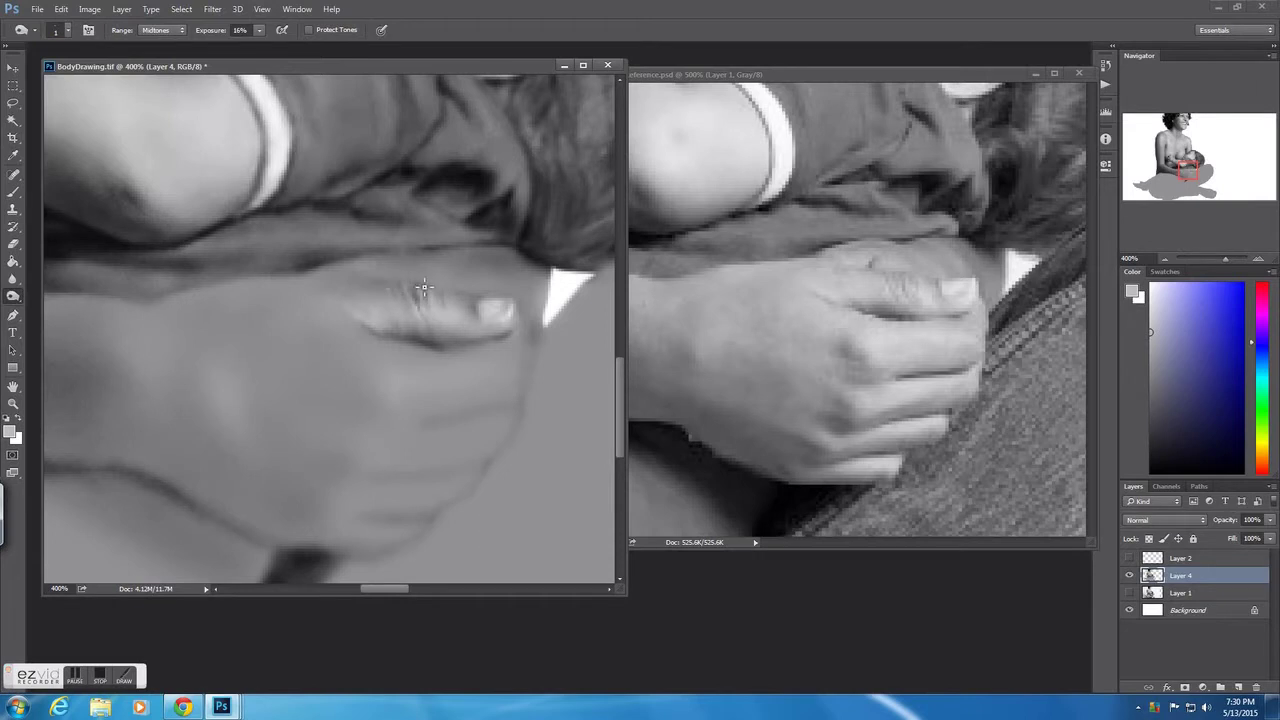
# - Shrink the brush to 1 px and lower the exposure to 10% for finger creases
pyautogui.rightClick(360, 284)
pyautogui.press('Escape')
pyautogui.rightClick(408, 306)
pyautogui.press('Escape')
pyautogui.rightClick(414, 300)
pyautogui.press('Escape')
pyautogui.press('Escape')
pyautogui.press('1')
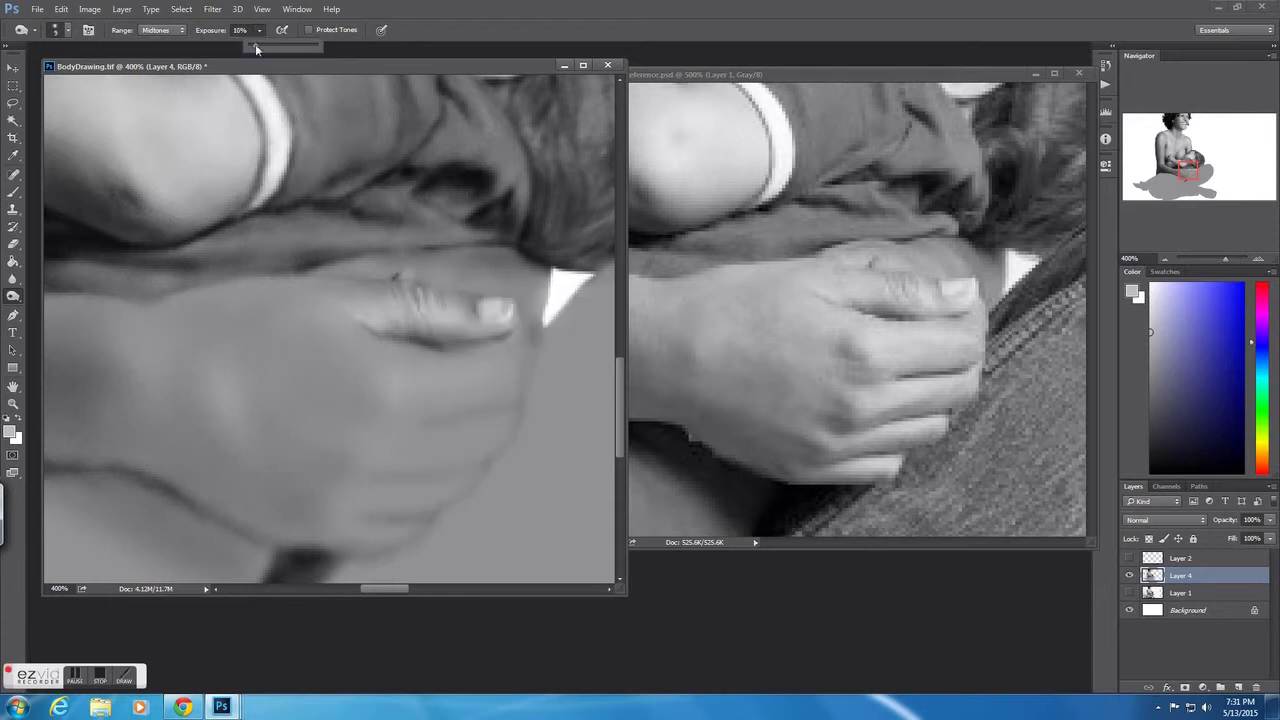
# - Lower the exposure to 1% and continue refining the hand's light and shadow
pyautogui.rightClick(478, 288)
pyautogui.press('Escape')
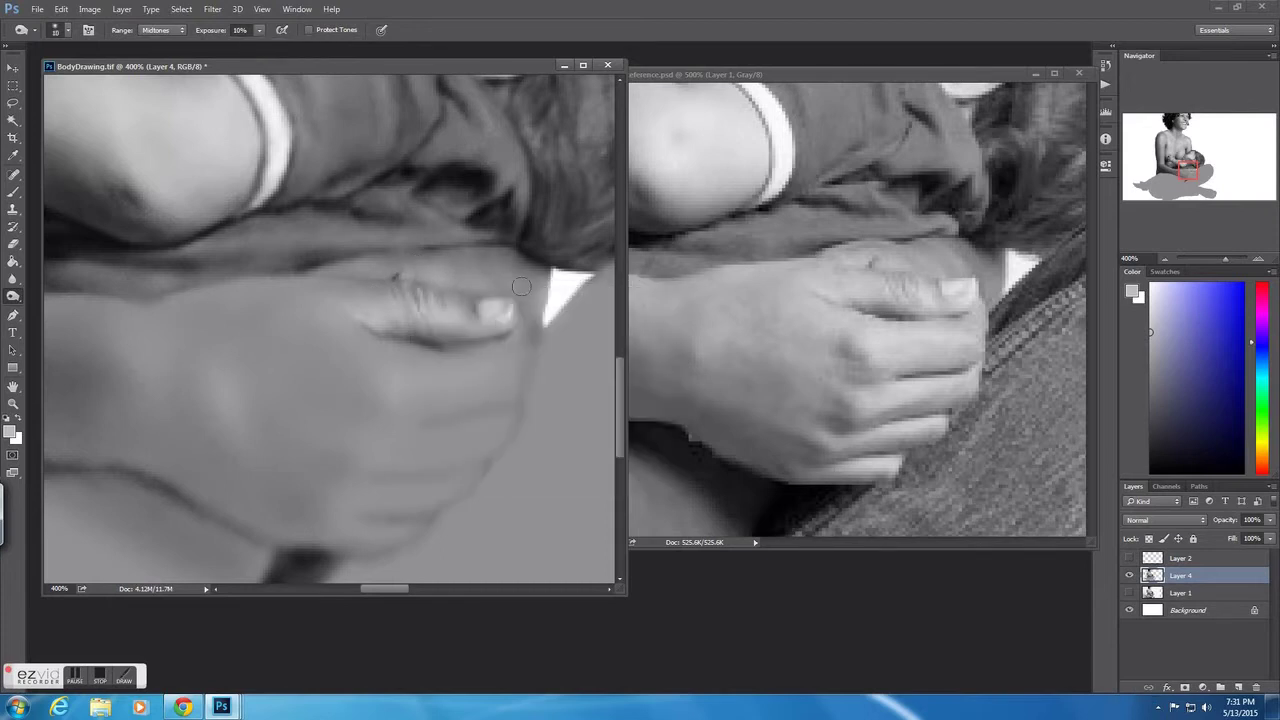
pyautogui.rightClick(379, 255)
pyautogui.press('Escape')
pyautogui.press('0')
pyautogui.press('1')
pyautogui.rightClick(482, 279)
pyautogui.press('Escape')
# - Set exposure to 4% and finish the hand with brushes of 13 px and 4 px
pyautogui.press('0')
pyautogui.press('4')
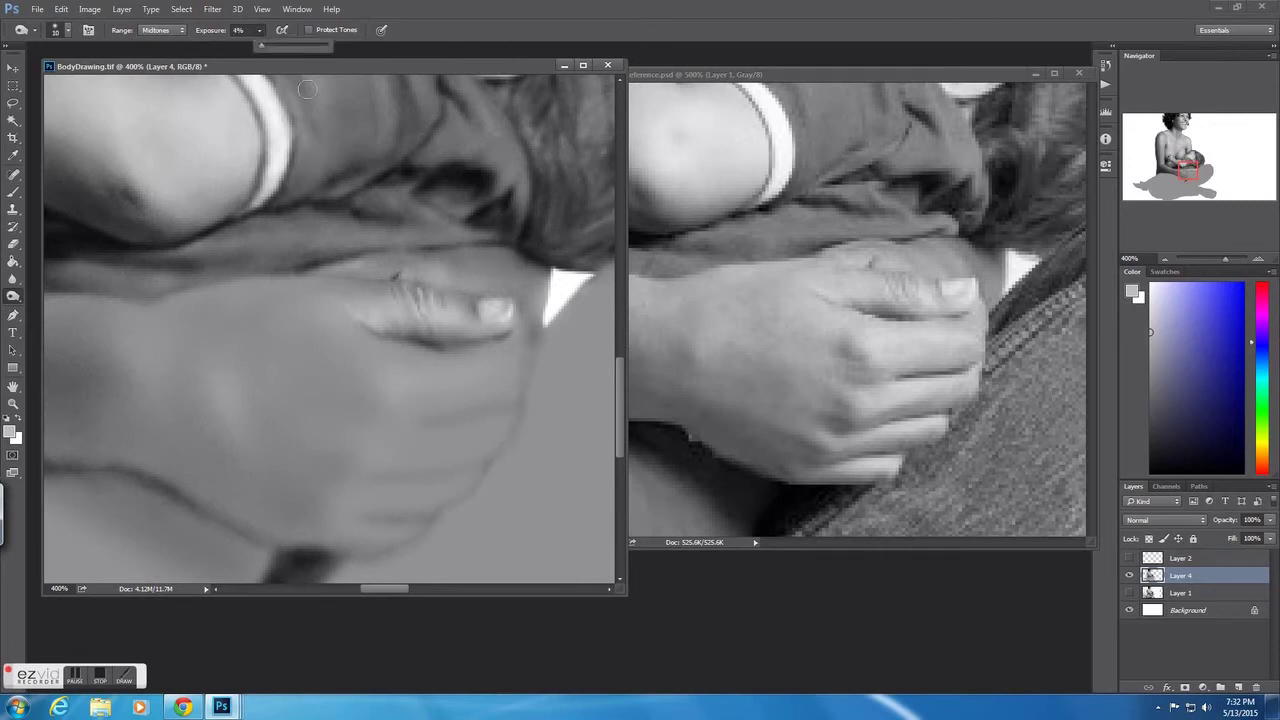
pyautogui.rightClick(451, 253)
pyautogui.press('Escape')
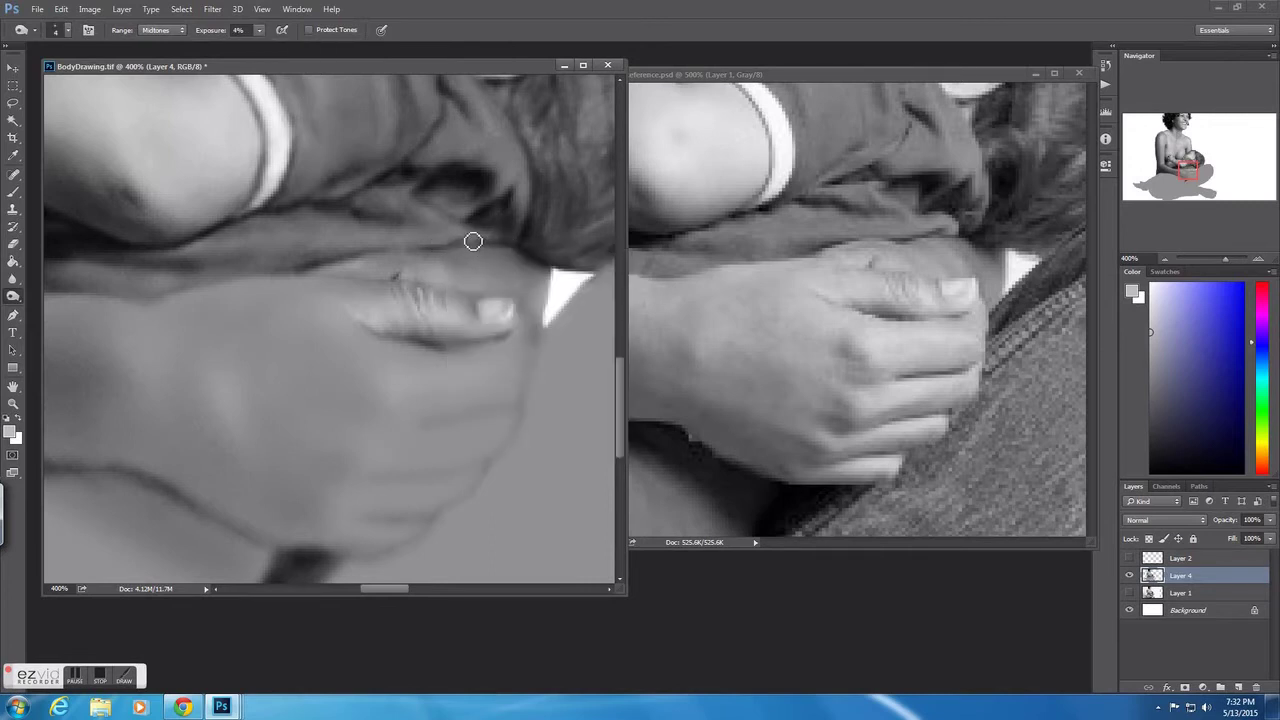
pyautogui.rightClick(459, 253)
pyautogui.press('Escape')
pyautogui.rightClick(522, 321)
pyautogui.press('Escape')
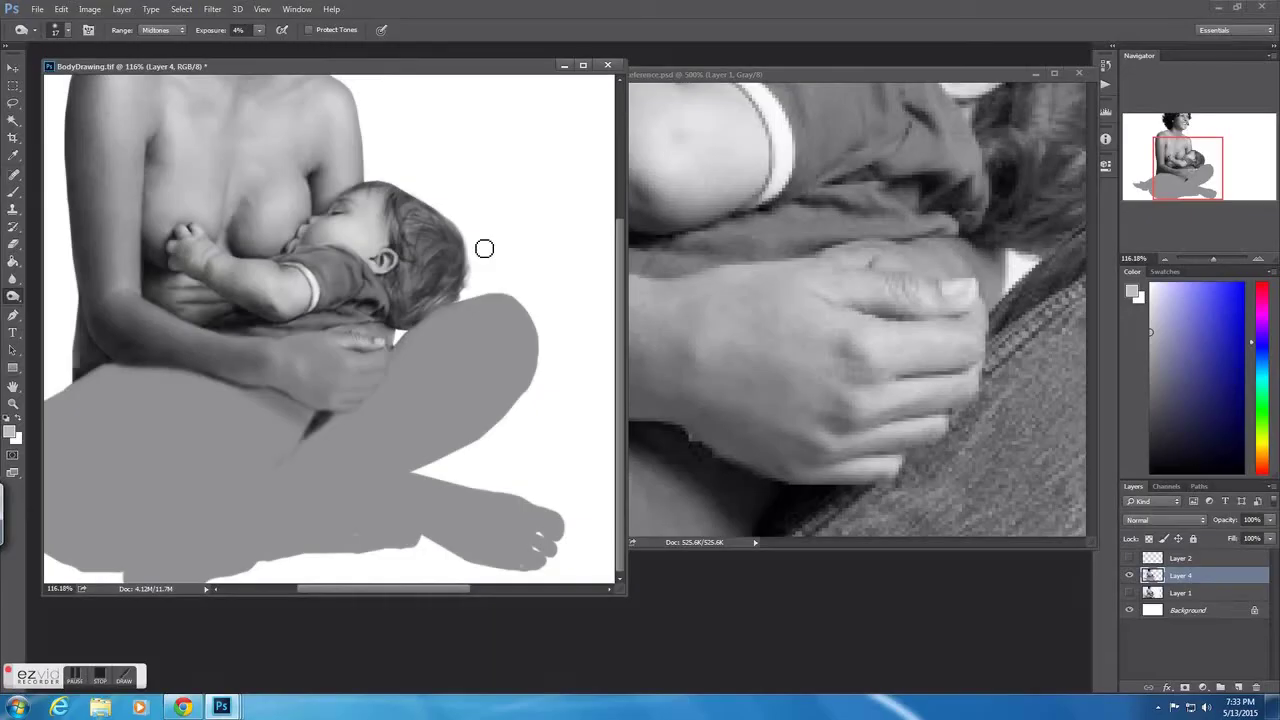
# - With a 3 px dodge brush at 7% exposure, brighten the skin on the back of the hand
pyautogui.scroll(-3, 460, 393)
pyautogui.scroll(5, 460, 393)
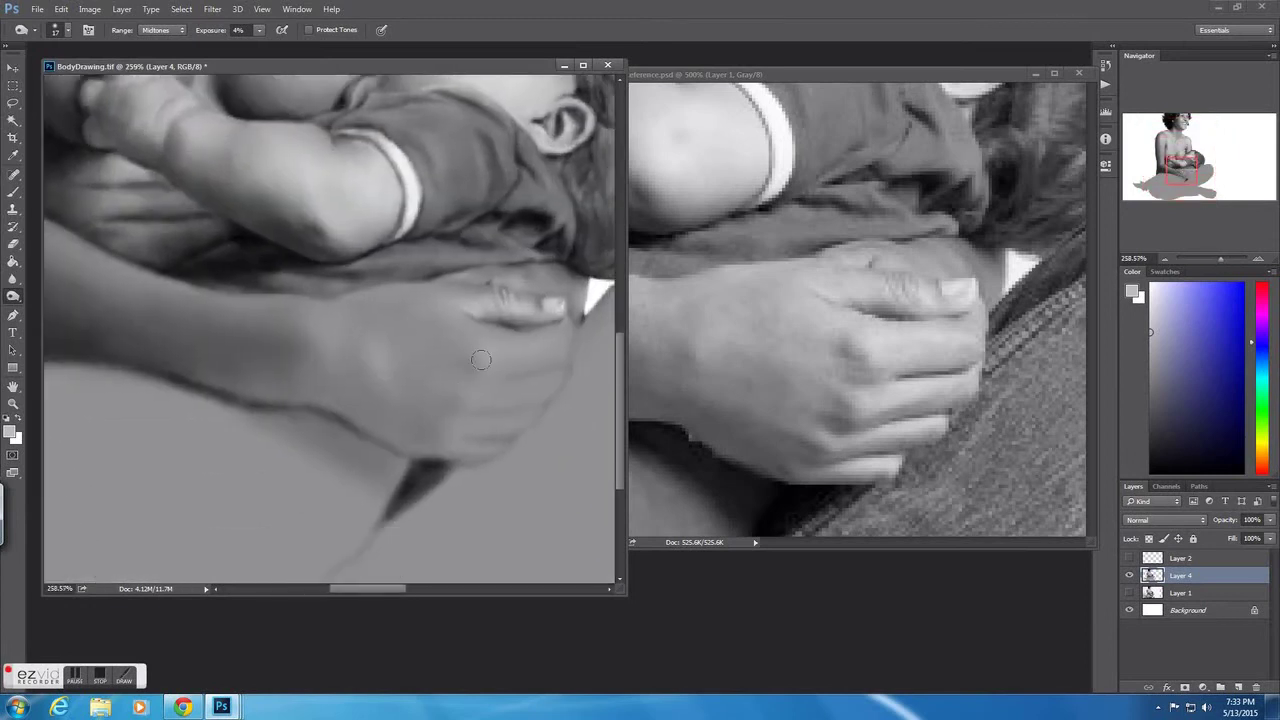
pyautogui.press('0')
pyautogui.press('1')
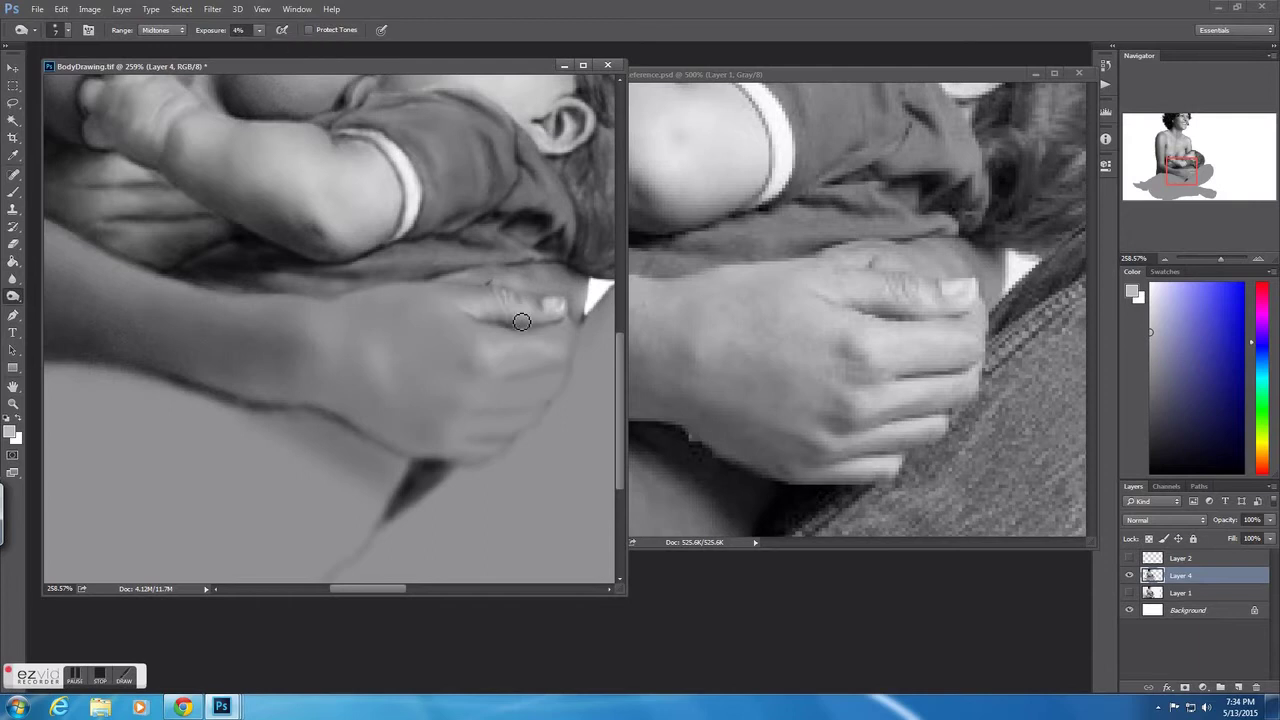
pyautogui.rightClick(558, 366)
pyautogui.write('3')
pyautogui.press('Return')
pyautogui.press('0')
pyautogui.press('7')
pyautogui.moveTo(469, 318); pyautogui.dragTo(521, 348)
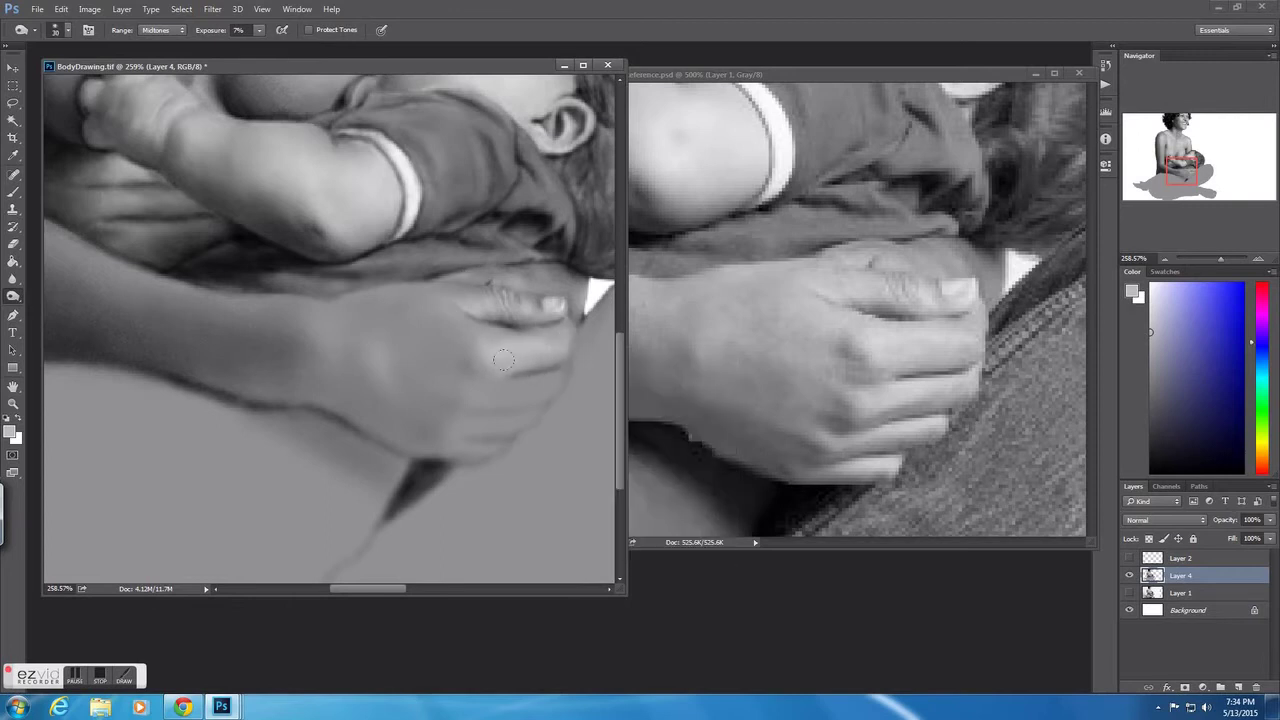
# - Lighten the knuckle highlights at 3% exposure, then narrow the brush to 3 px
pyautogui.rightClick(514, 400)
pyautogui.press('Return')
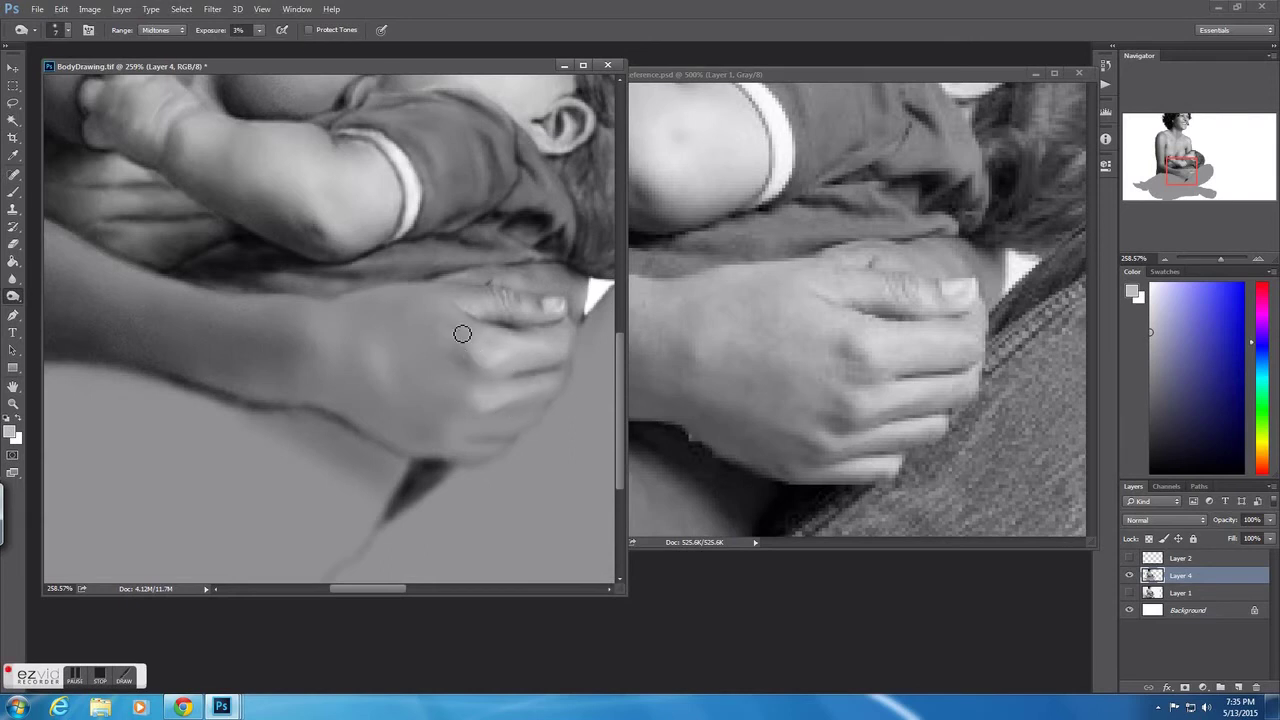
pyautogui.moveTo(400, 310); pyautogui.dragTo(447, 323)
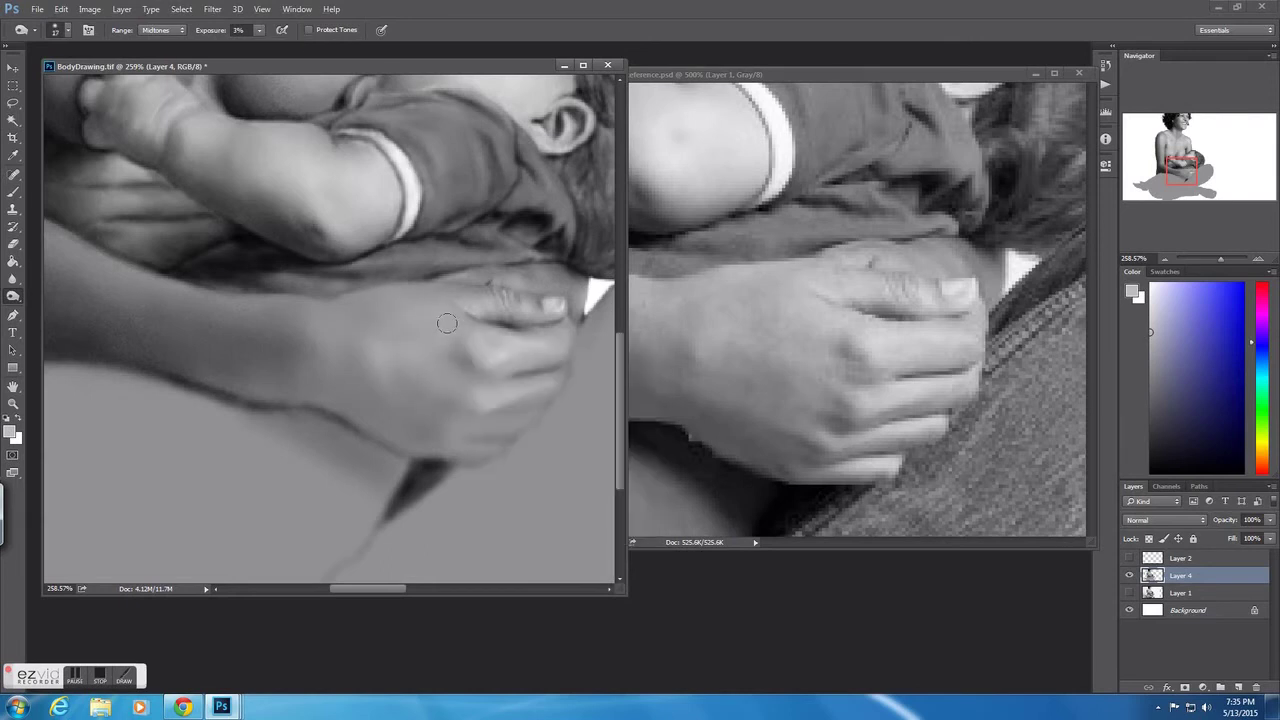
pyautogui.rightClick(416, 319)
pyautogui.press('Return')
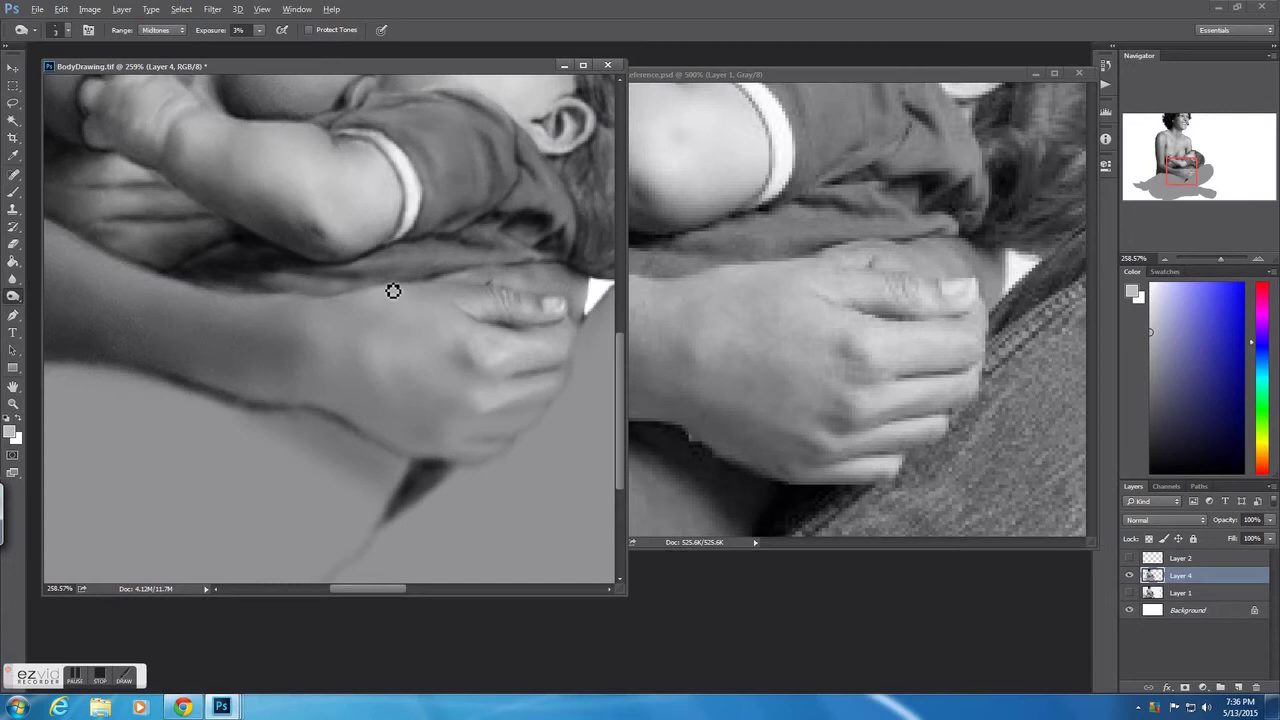
# - Resize the dodge brush between 4 and 7 px for further hand touch-ups
pyautogui.rightClick(448, 350)
pyautogui.press('Return')
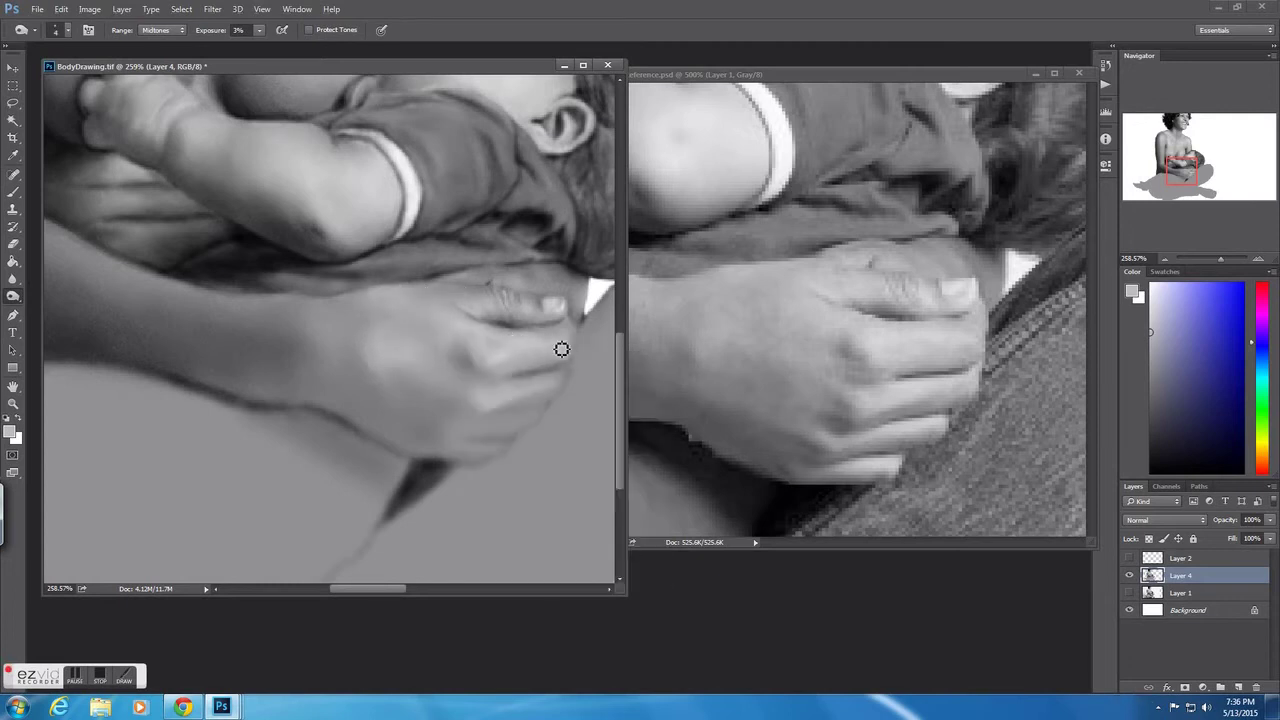
pyautogui.rightClick(567, 359)
pyautogui.write('7')
pyautogui.press('Return')
pyautogui.rightClick(551, 352)
pyautogui.press('Return')
pyautogui.rightClick(432, 400)
pyautogui.press('Return')
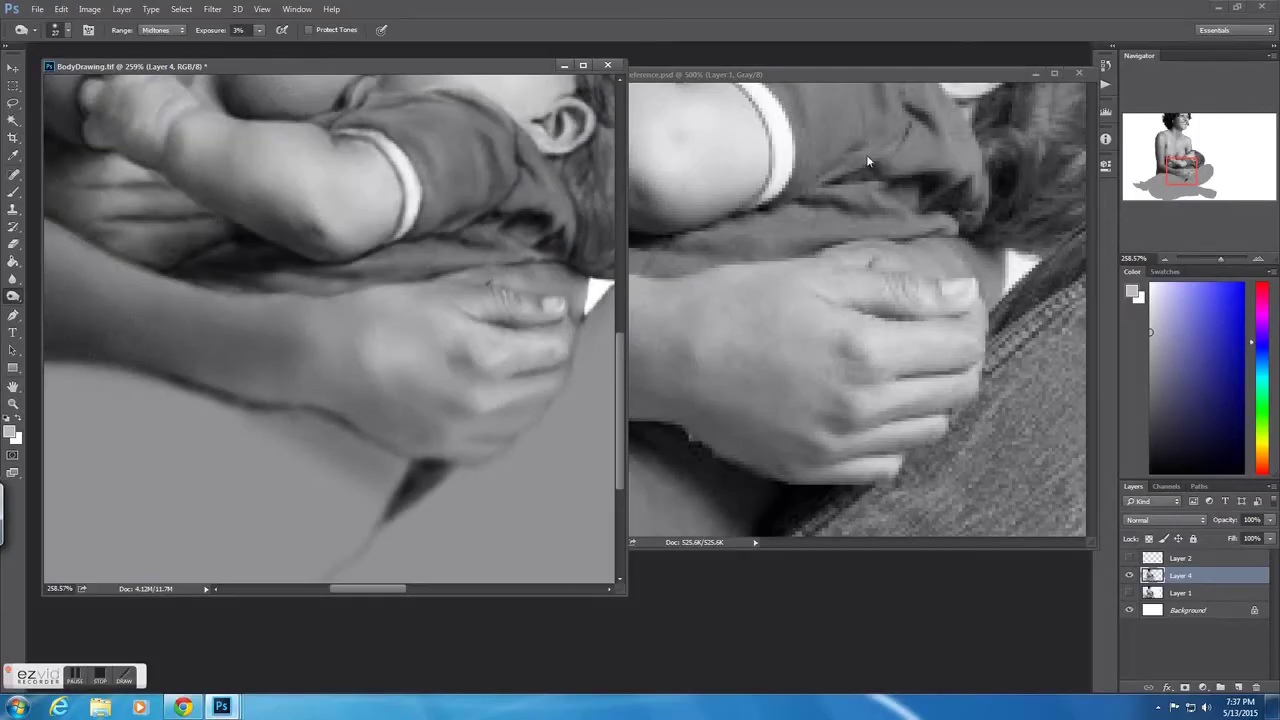
# - Zoom out and pan both views to show more of the forearm
pyautogui.hotkey('ctrl', '-')
pyautogui.moveTo(390, 410); pyautogui.dragTo(445, 400)
pyautogui.rightClick(360, 370)
pyautogui.press('Escape')
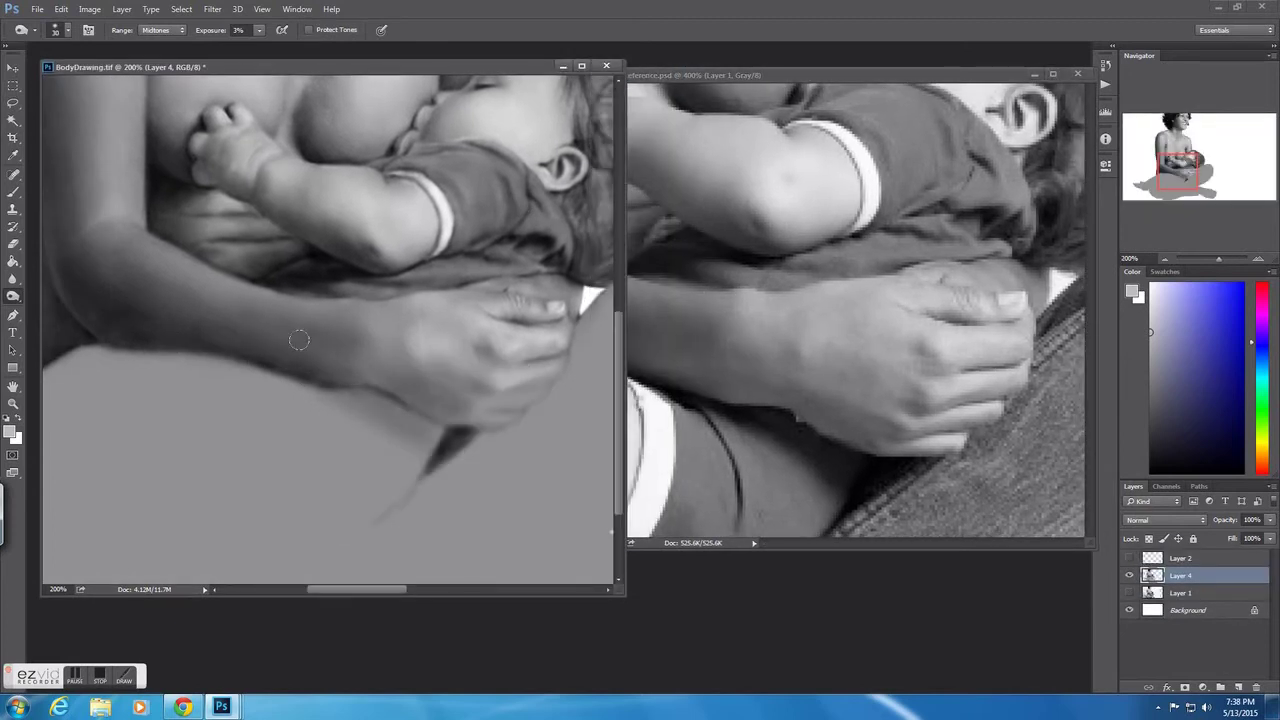
# - Shrink the burn brush down from 30 px and fine-tune its size
pyautogui.rightClick(436, 390)
pyautogui.moveTo(507, 424); pyautogui.dragTo(500, 424)
pyautogui.press('Return')
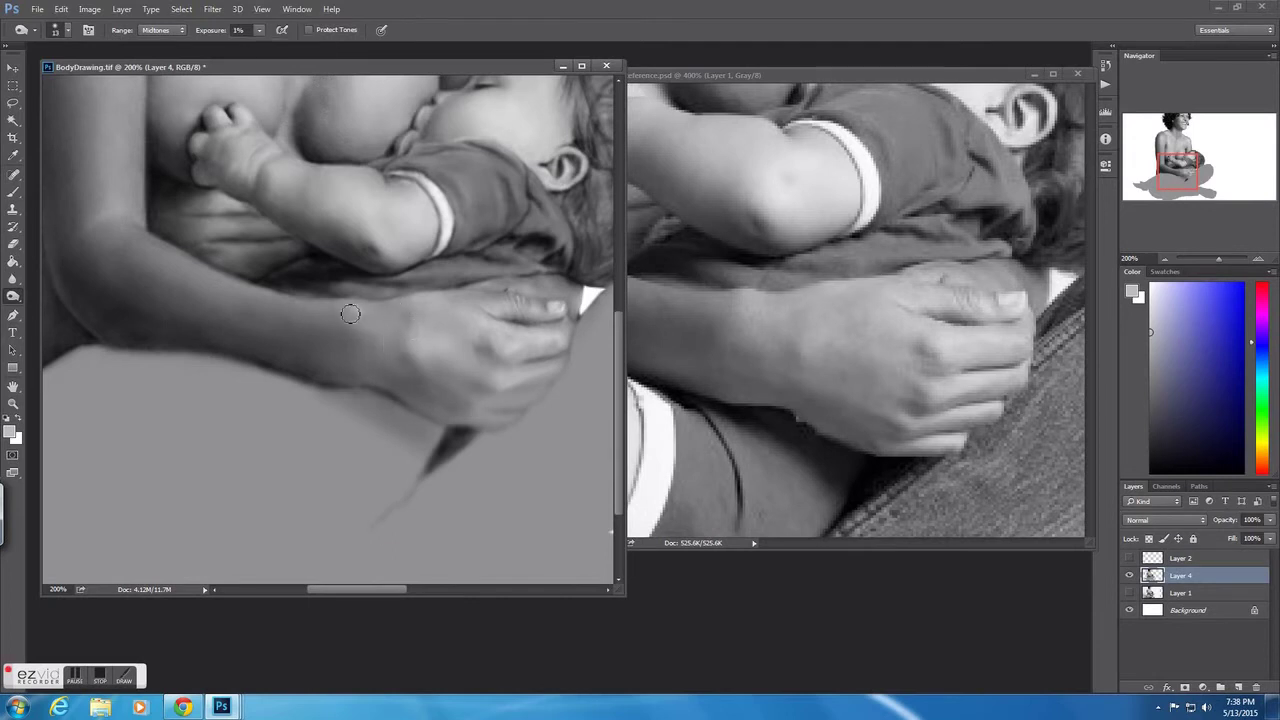
pyautogui.rightClick(397, 331)
pyautogui.rightClick(482, 363)
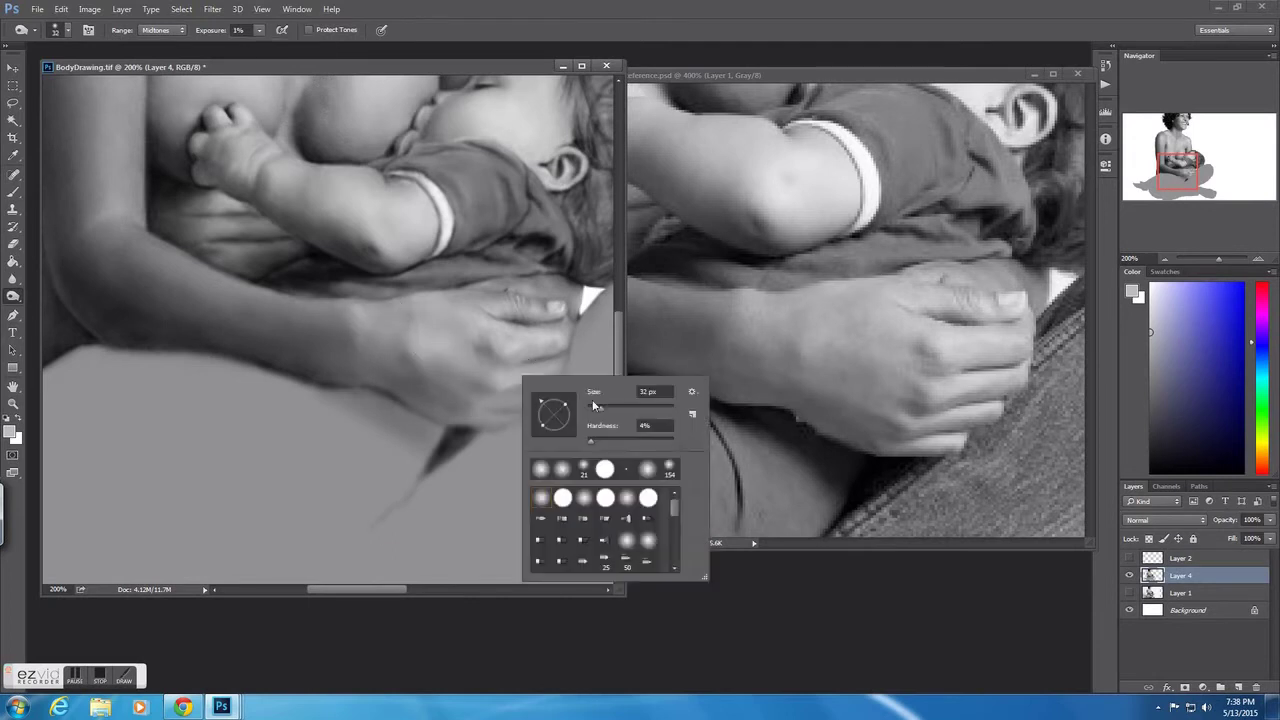
pyautogui.rightClick(503, 301)
pyautogui.rightClick(460, 364)
pyautogui.rightClick(482, 384)
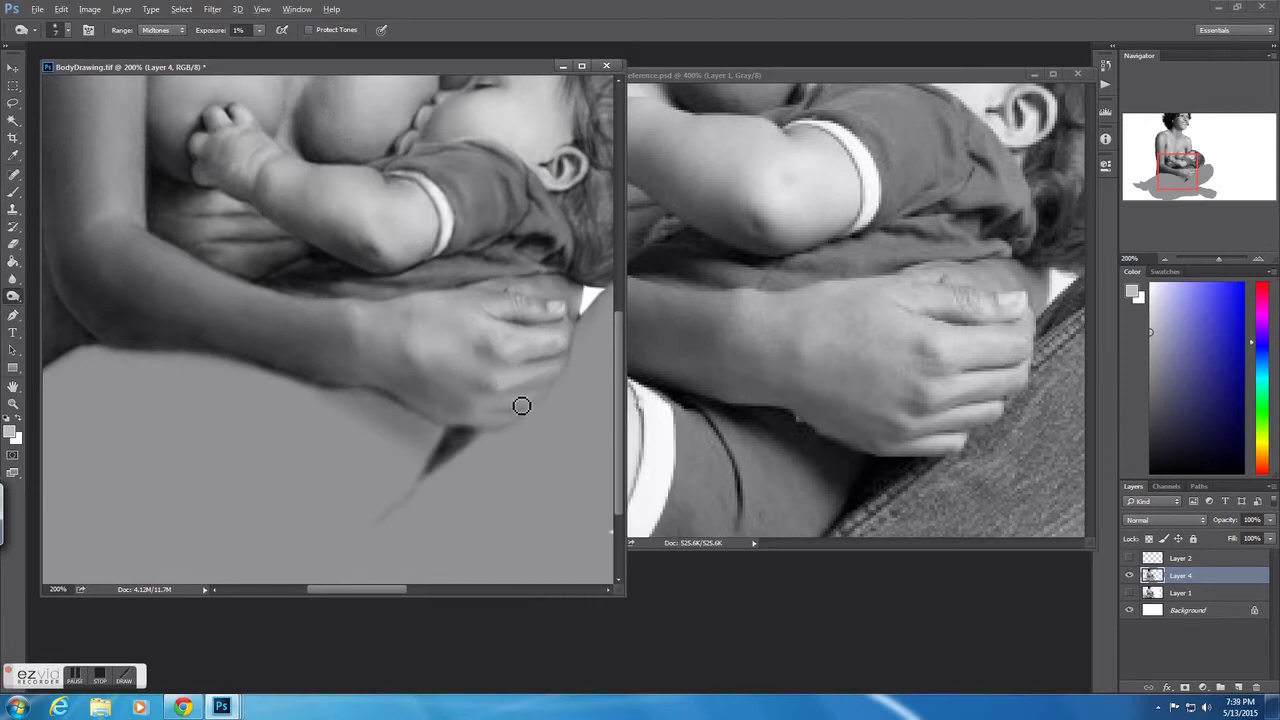
# - Darken the shadow along the hand's lower edge at 5–17% exposure
pyautogui.press('0')
pyautogui.press('5')
pyautogui.rightClick(541, 390)
pyautogui.press('1')
pyautogui.press('7')
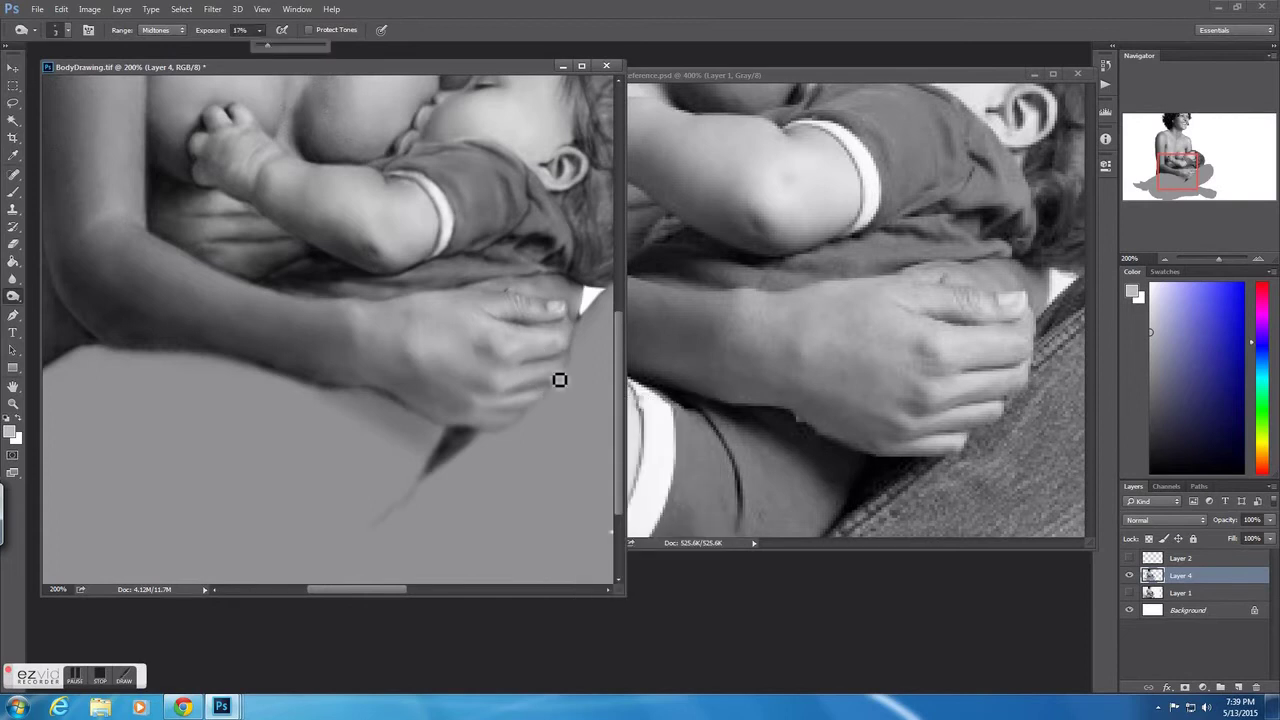
pyautogui.moveTo(559, 380)
pyautogui.mouseDown()
pyautogui.moveTo(502, 424)
pyautogui.moveTo(568, 380)
pyautogui.mouseUp()
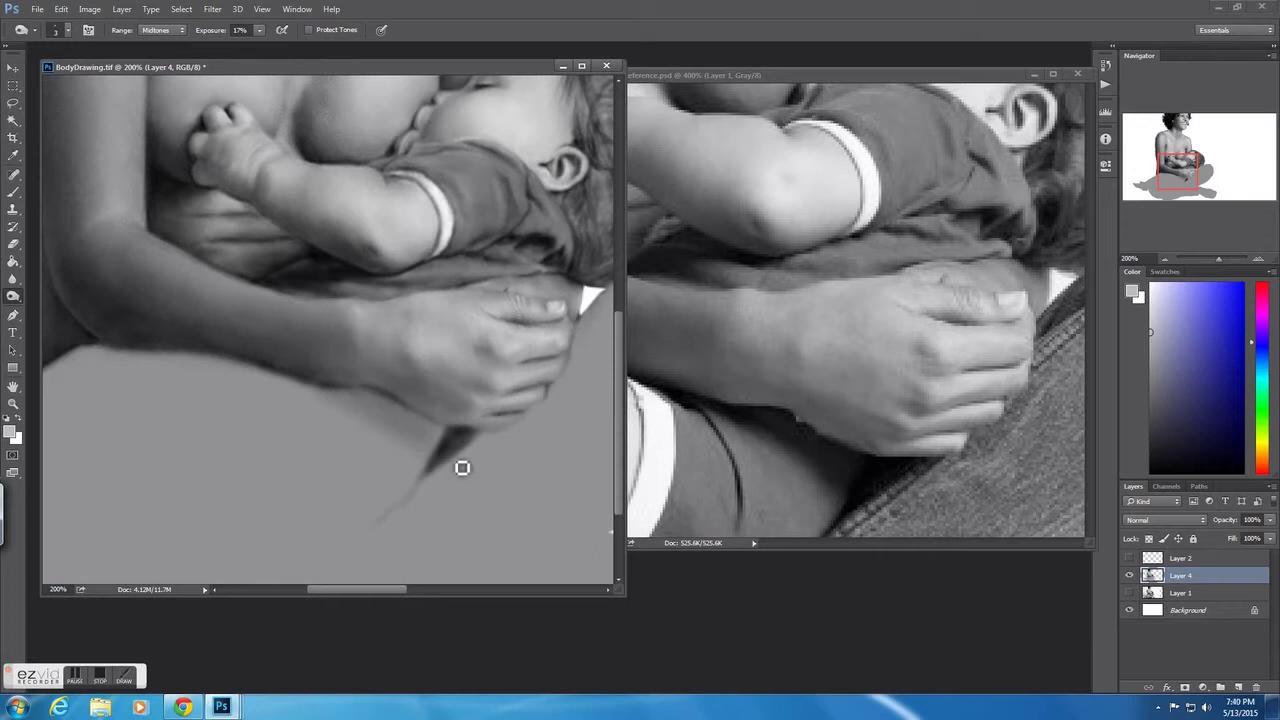
pyautogui.moveTo(520, 426)
pyautogui.mouseDown()
pyautogui.moveTo(454, 437)
pyautogui.moveTo(388, 394)
pyautogui.moveTo(217, 360)
pyautogui.moveTo(100, 363)
pyautogui.mouseUp()
# - Softly deepen the shadow under the hand at 3% exposure with a larger brush
pyautogui.press('0')
pyautogui.press('3')
pyautogui.press(']')
pyautogui.moveTo(348, 351)
pyautogui.mouseDown()
pyautogui.moveTo(397, 383)
pyautogui.moveTo(369, 356)
pyautogui.mouseUp()
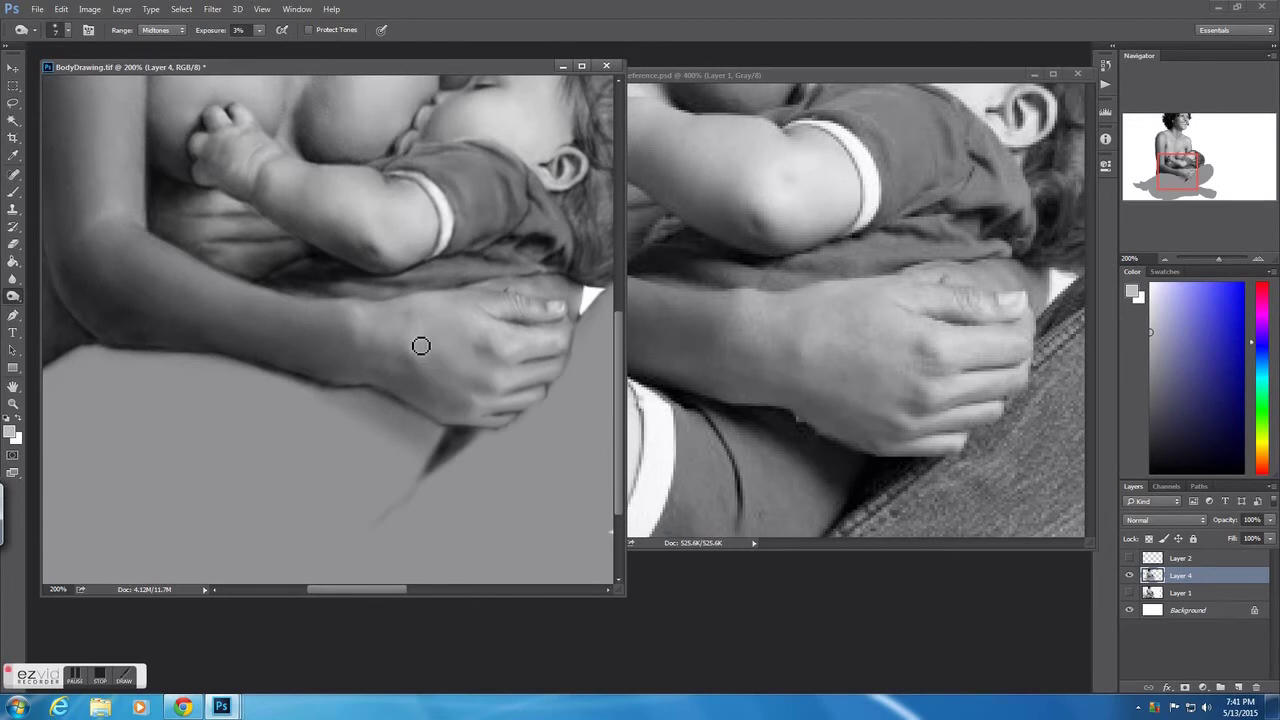
# - Adjust the burn brush size through 13 and 15 px down to about 6 px
pyautogui.rightClick(520, 400)
pyautogui.press('Return')
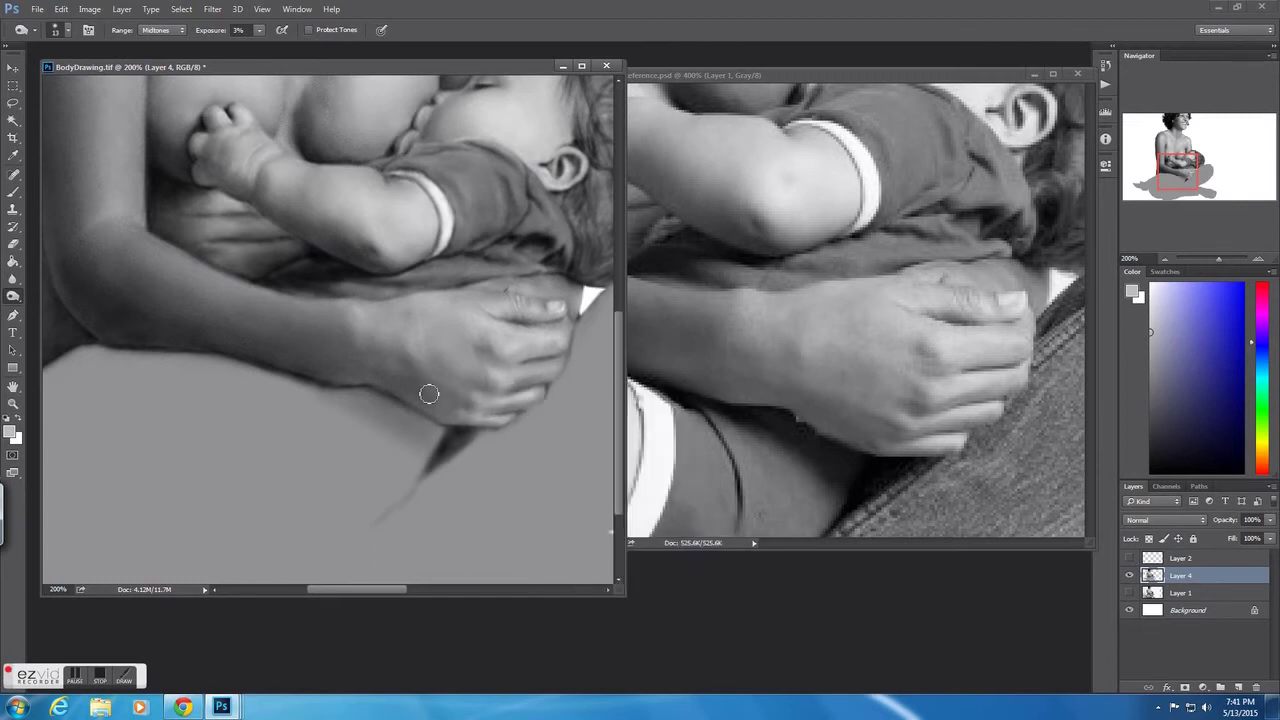
pyautogui.rightClick(396, 330)
pyautogui.press('Return')
pyautogui.press('Return')
pyautogui.rightClick(490, 345)
pyautogui.press('Return')
pyautogui.rightClick(493, 333)
pyautogui.press('Return')
pyautogui.rightClick(483, 425)
pyautogui.press('Return')
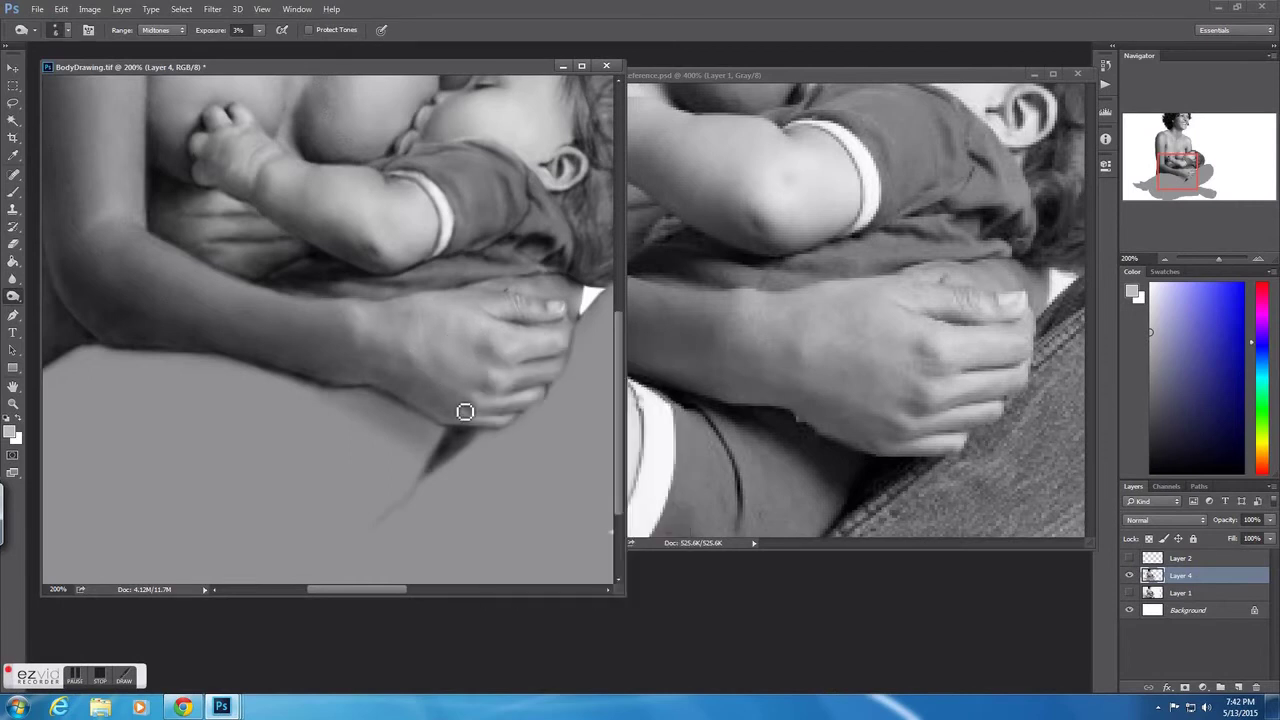
pyautogui.rightClick(487, 342)
pyautogui.press('Return')
# - Zoom out both images to match and stroke the jeans with a 25 px brush
pyautogui.moveTo(1218, 258); pyautogui.dragTo(1221, 260)
pyautogui.click(900, 74)
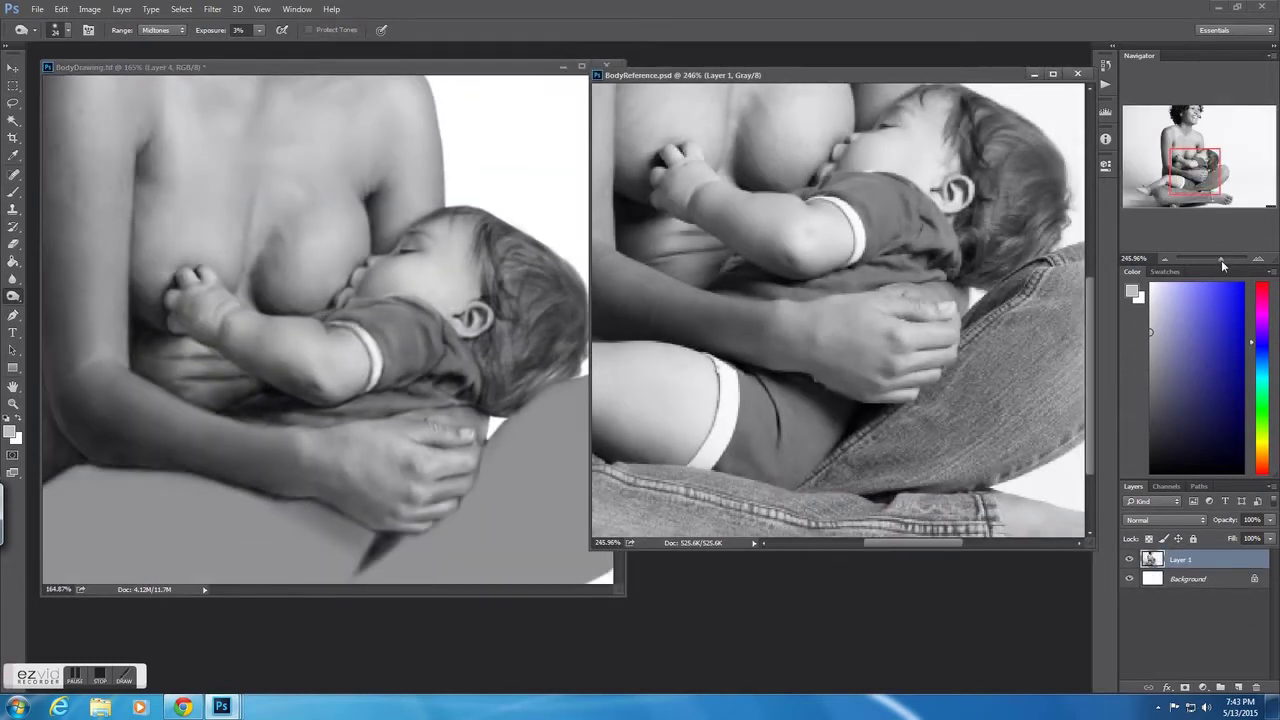
pyautogui.click(300, 67)
pyautogui.rightClick(384, 471)
pyautogui.write('25')
pyautogui.press('Return')
pyautogui.rightClick(282, 438)
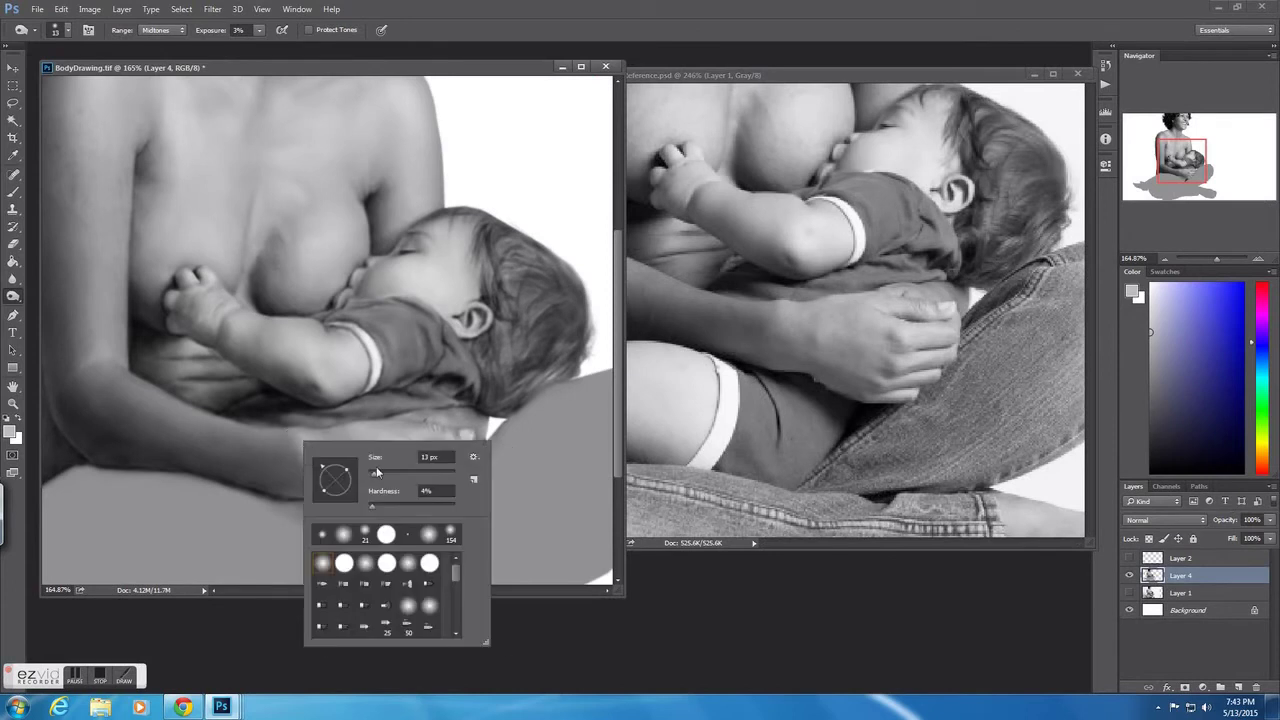
pyautogui.press('Return')
pyautogui.moveTo(274, 468); pyautogui.dragTo(339, 451)
# - Shrink the brush to about 12 px, set 2% exposure, and frame the hand and leg
pyautogui.press('[')
pyautogui.press('[')
pyautogui.press('[')
pyautogui.rightClick(497, 399)
pyautogui.press('Return')
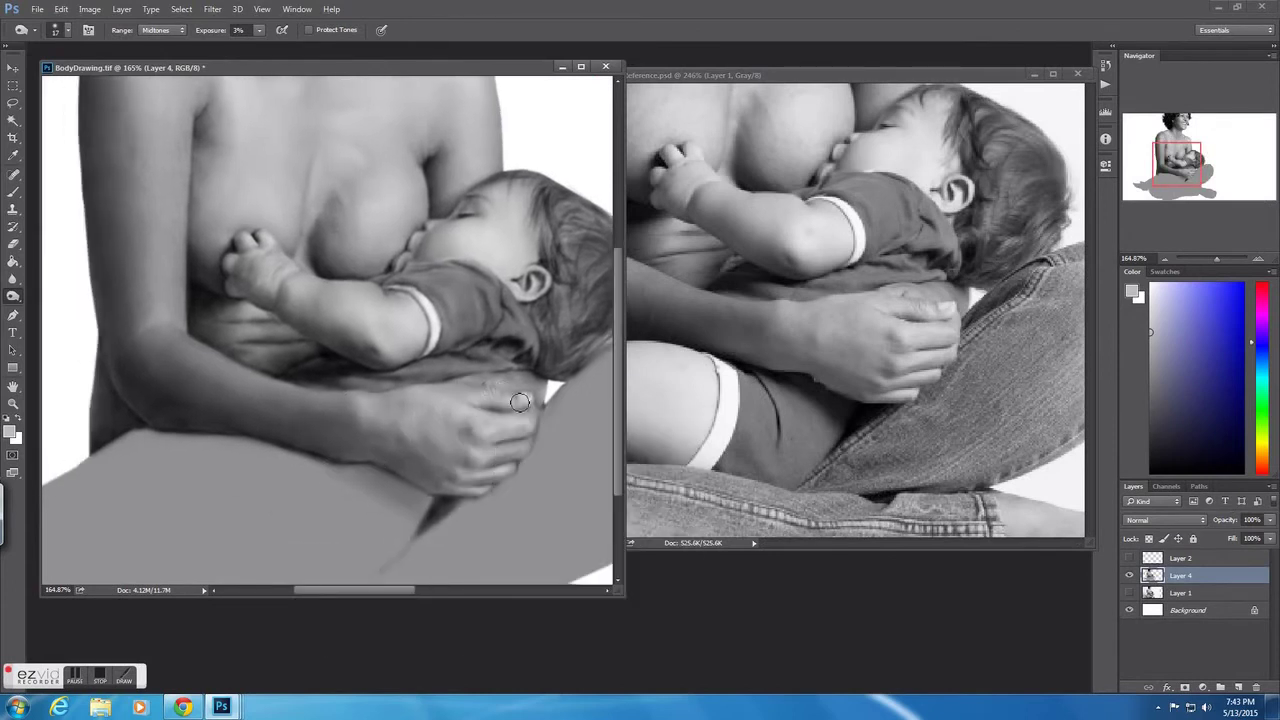
pyautogui.moveTo(1216, 258); pyautogui.dragTo(1214, 258)
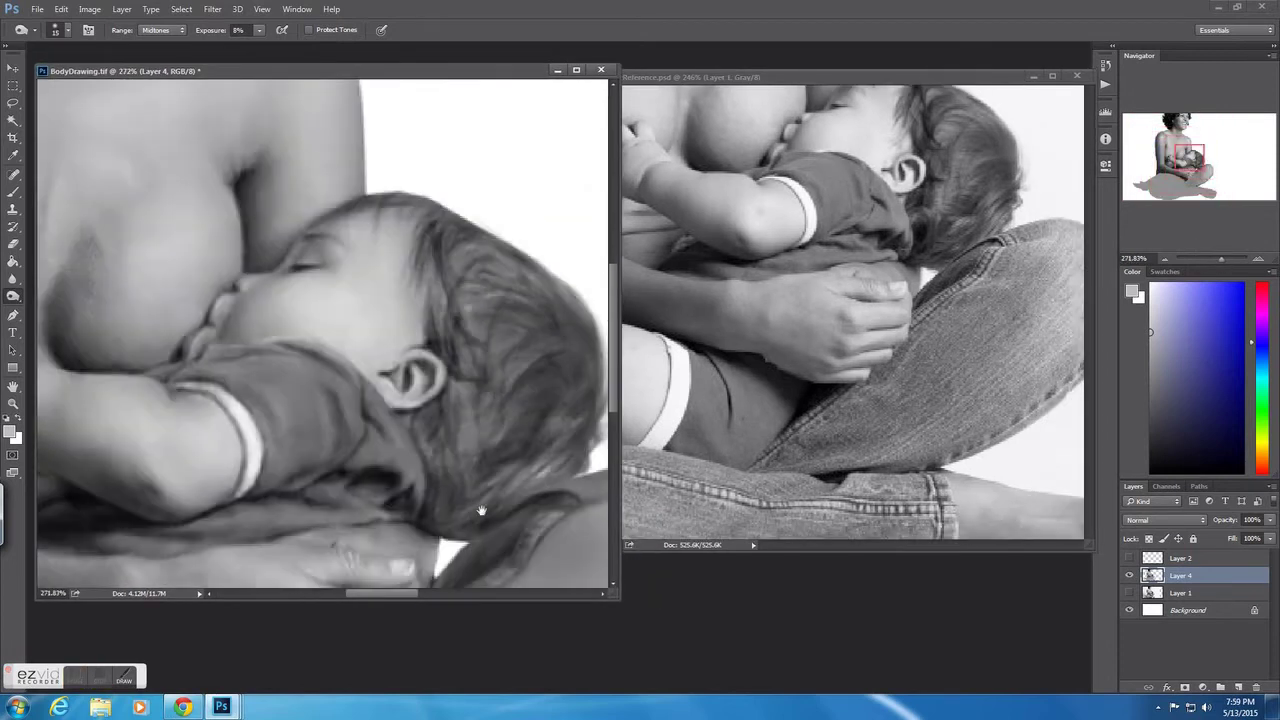
pyautogui.moveTo(423, 469); pyautogui.dragTo(360, 500)
pyautogui.rightClick(390, 325)
pyautogui.press('Return')
pyautogui.moveTo(414, 337); pyautogui.dragTo(505, 221)
# - Darken the arm's lower edge line with a 4 px brush at 6% exposure
pyautogui.rightClick(336, 289)
pyautogui.press('Return')
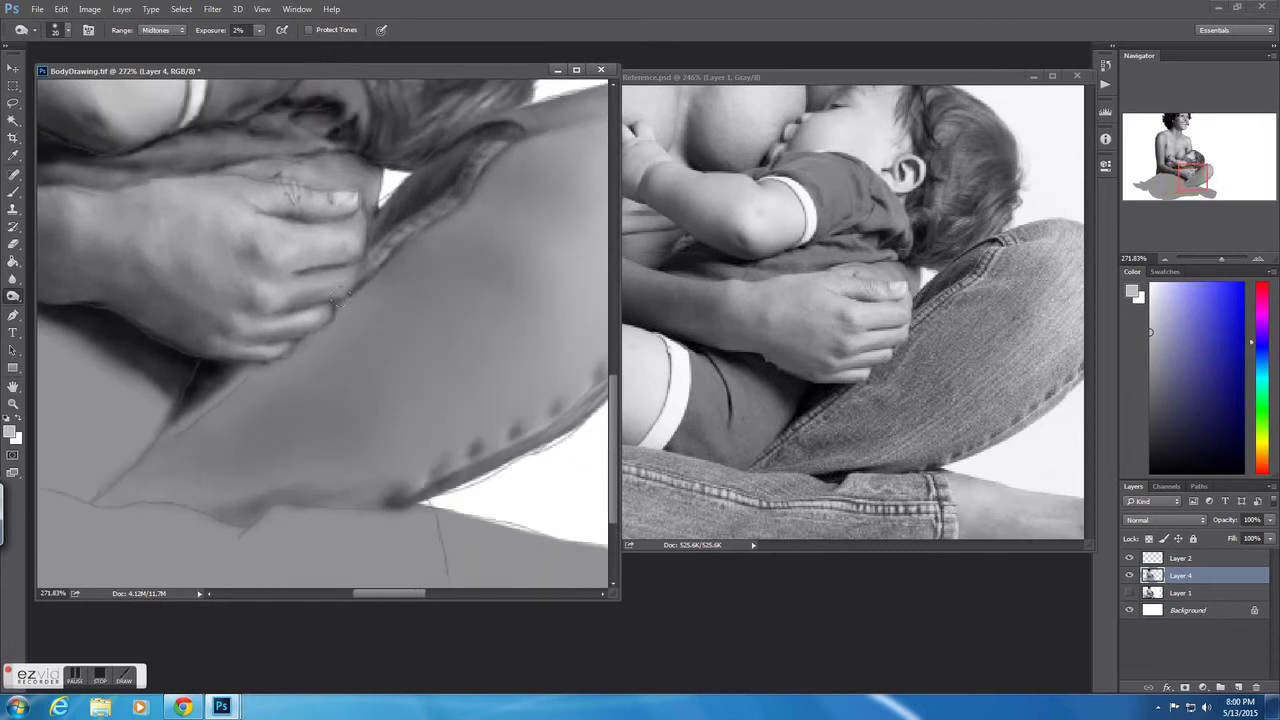
pyautogui.rightClick(242, 416)
pyautogui.press('Return')
pyautogui.rightClick(246, 408)
pyautogui.press('Return')
pyautogui.click(259, 30)
pyautogui.moveTo(259, 48); pyautogui.dragTo(262, 48)
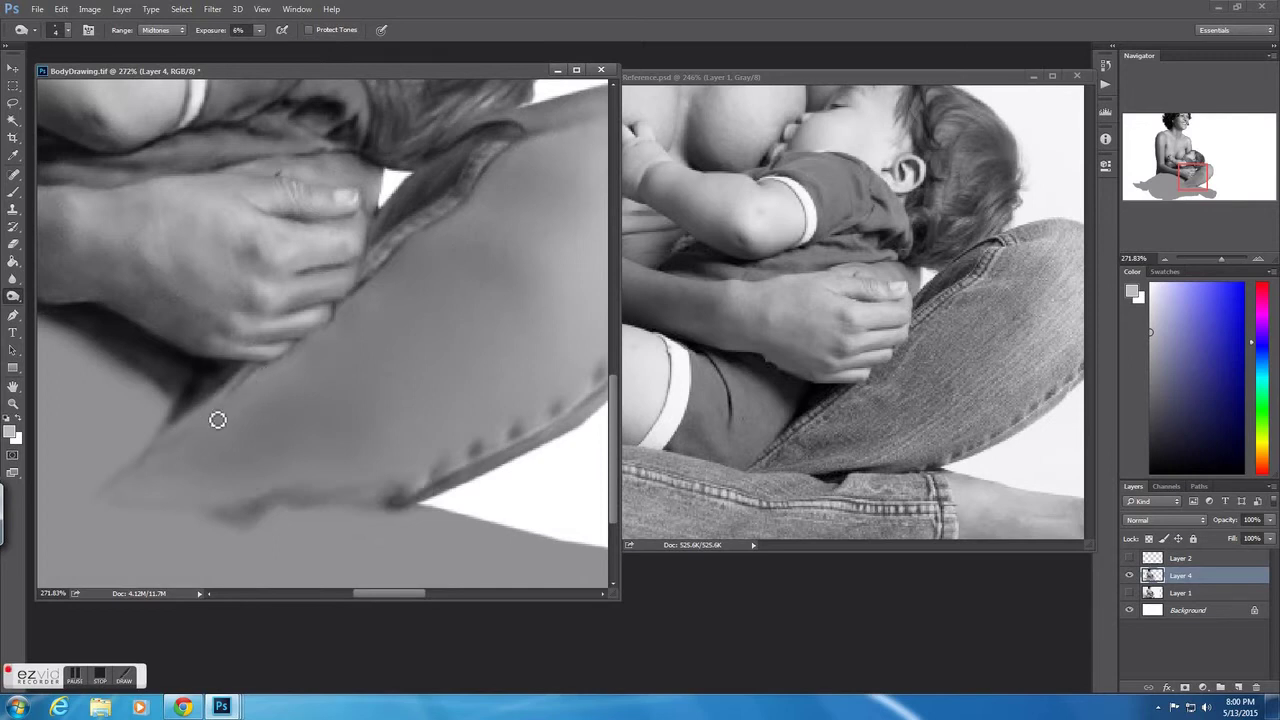
pyautogui.moveTo(274, 349)
pyautogui.mouseDown()
pyautogui.moveTo(183, 440)
pyautogui.moveTo(220, 417)
pyautogui.moveTo(166, 443)
pyautogui.moveTo(245, 381)
pyautogui.mouseUp()
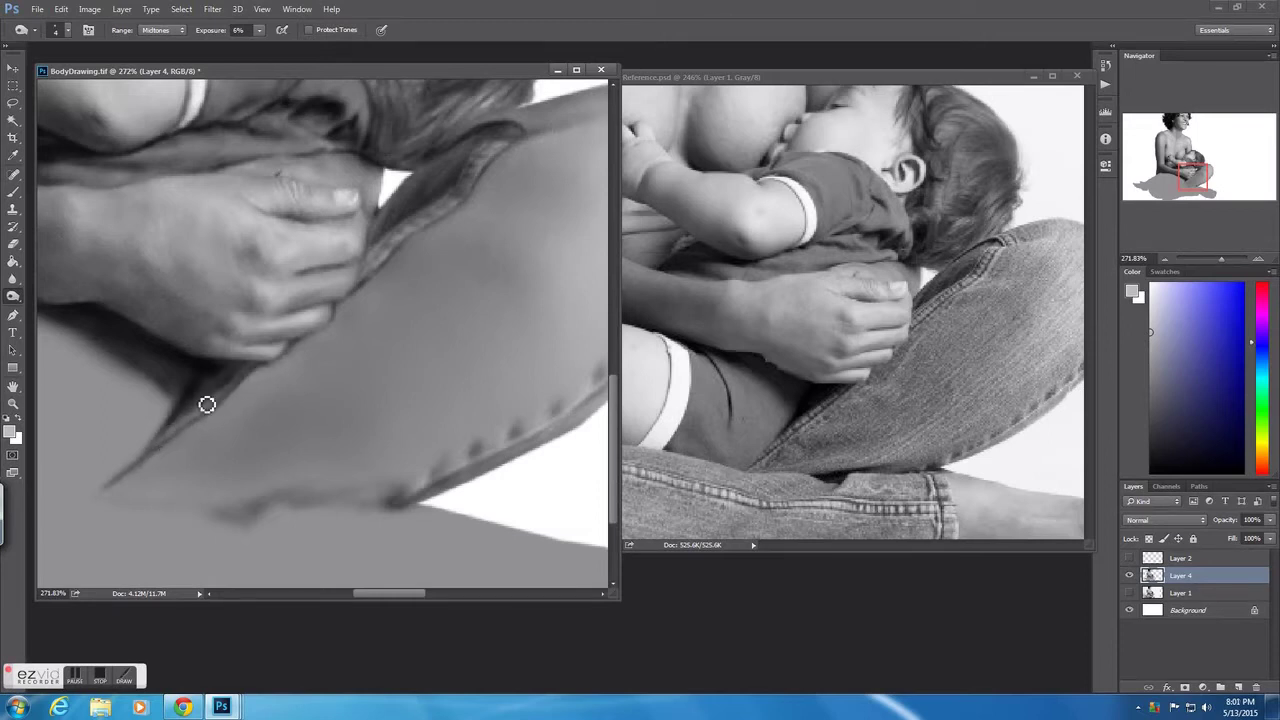
pyautogui.moveTo(180, 437)
pyautogui.mouseDown()
pyautogui.moveTo(226, 400)
pyautogui.moveTo(220, 411)
pyautogui.mouseUp()
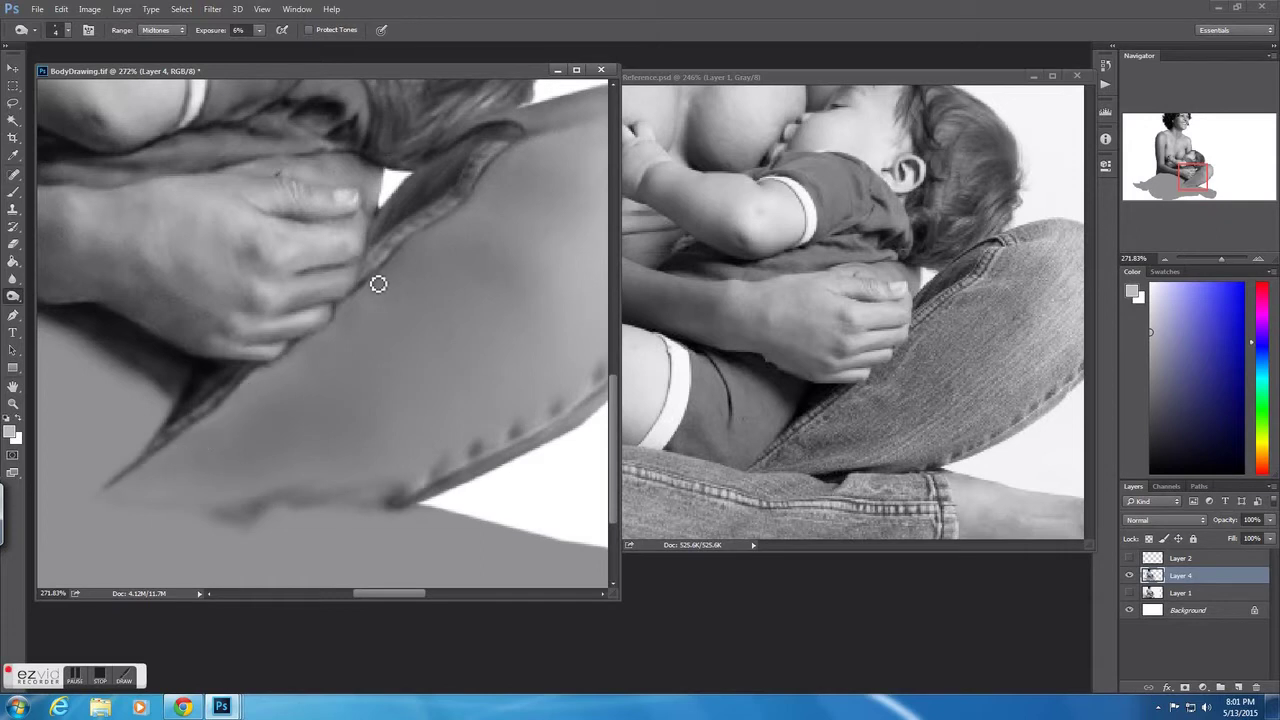
# - Bring more of the leg into view and stroke it at 3% exposure, then set a 3 px brush
pyautogui.moveTo(508, 163)
pyautogui.mouseDown()
pyautogui.moveTo(407, 165)
pyautogui.moveTo(262, 93)
pyautogui.mouseUp()
pyautogui.press(']')
pyautogui.press(']')
pyautogui.press(']')
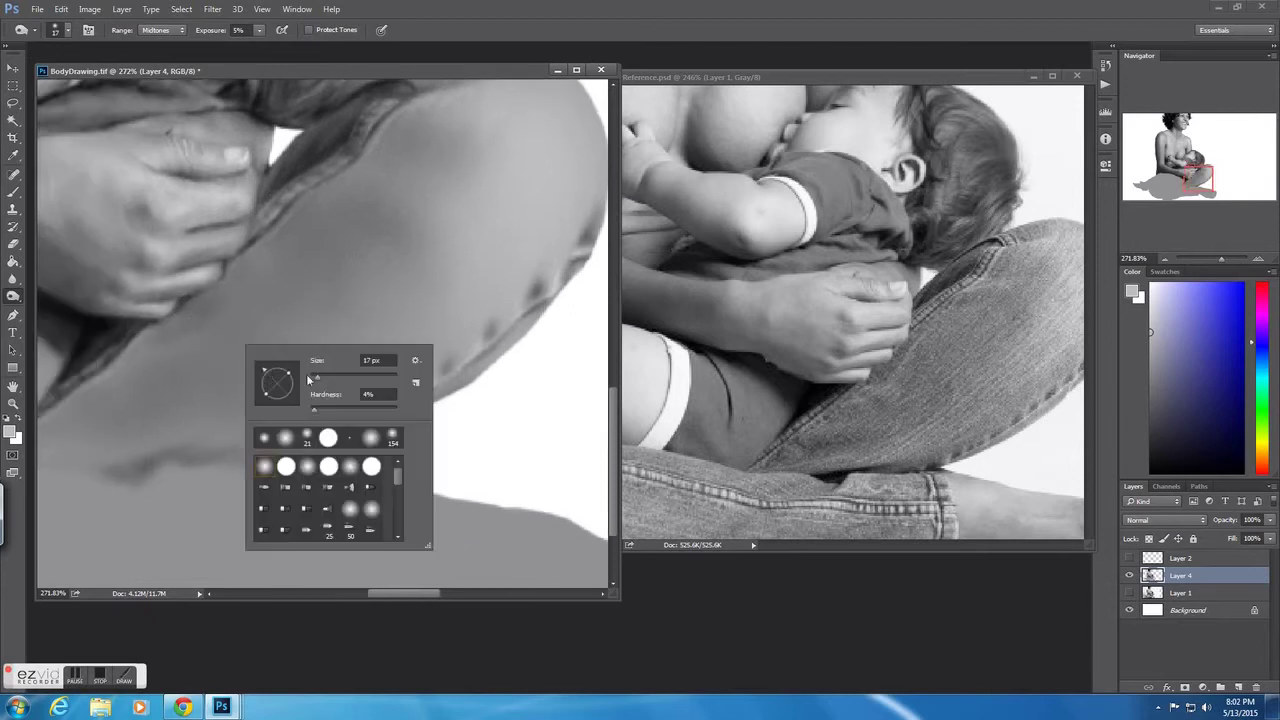
pyautogui.rightClick(537, 385)
pyautogui.press('Escape')
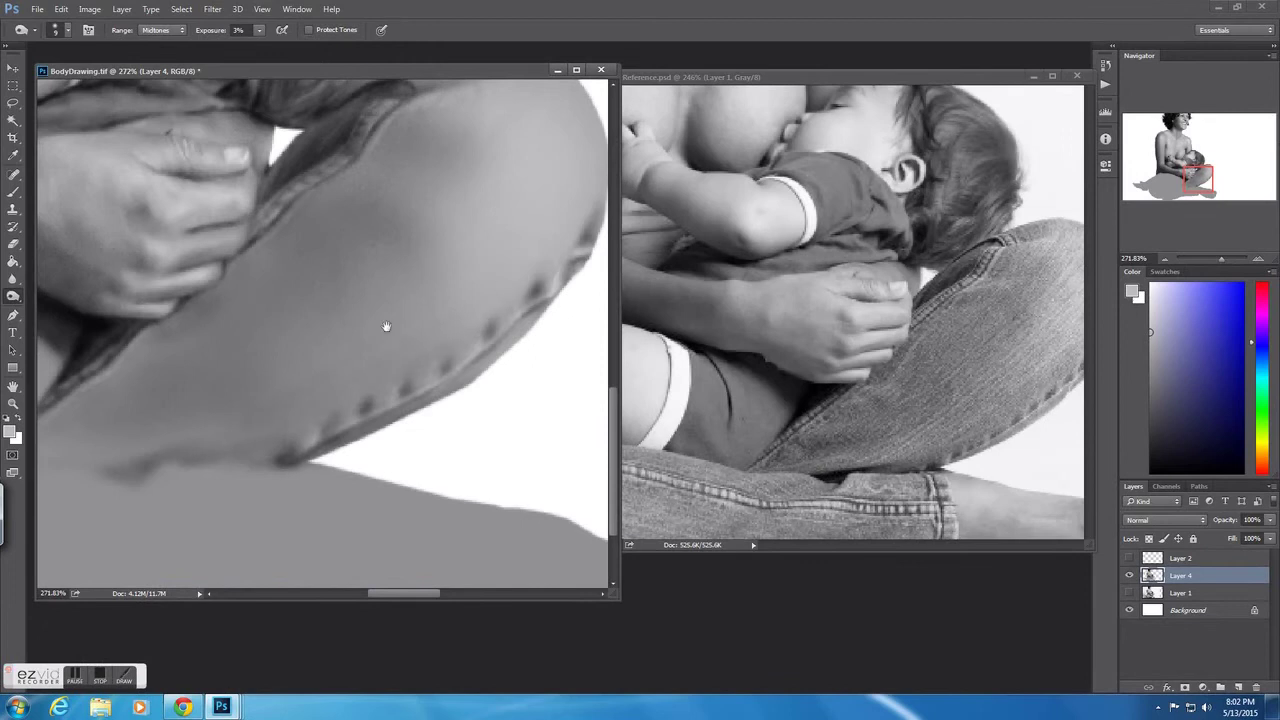
pyautogui.moveTo(386, 326); pyautogui.dragTo(301, 366)
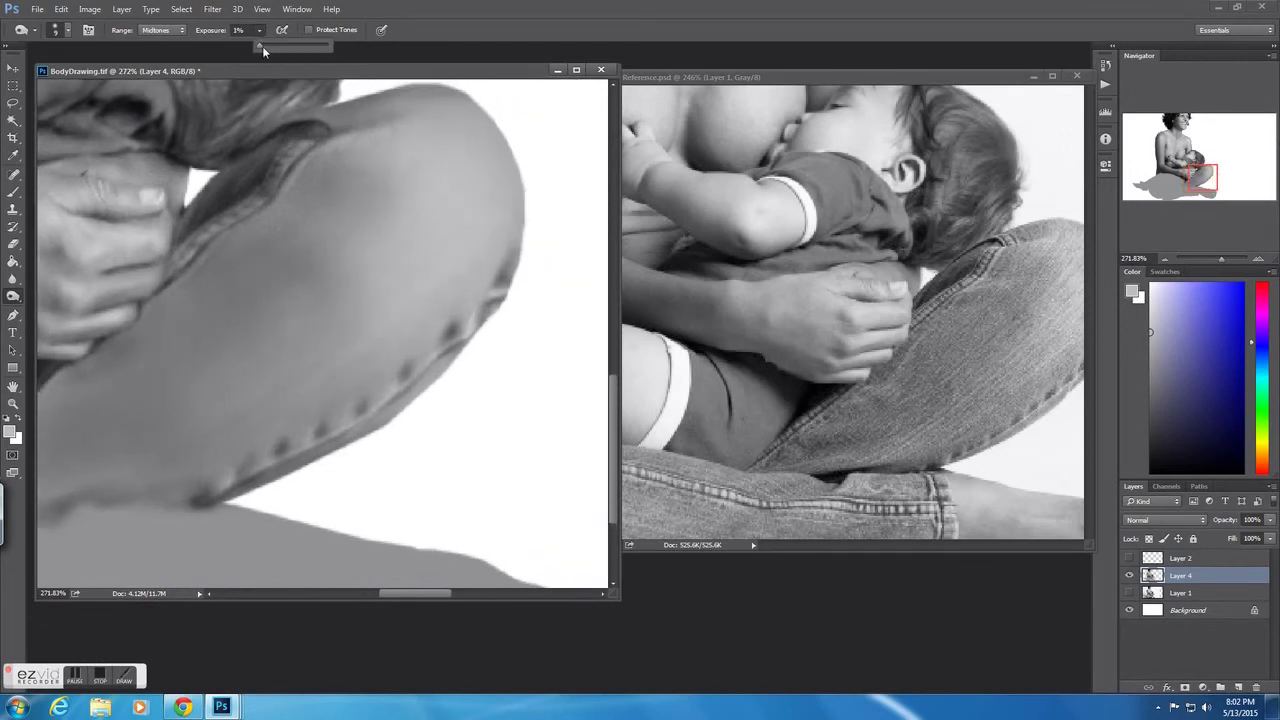
pyautogui.rightClick(313, 287)
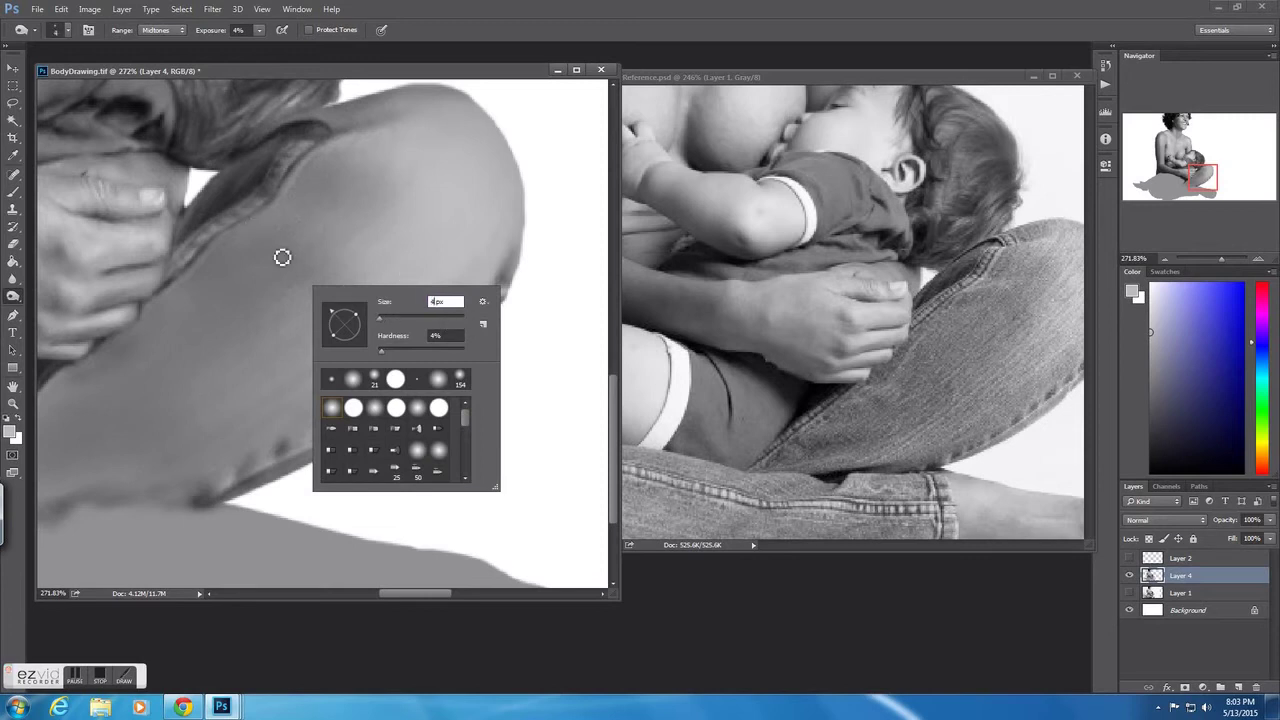
pyautogui.write('3')
pyautogui.press('Return')
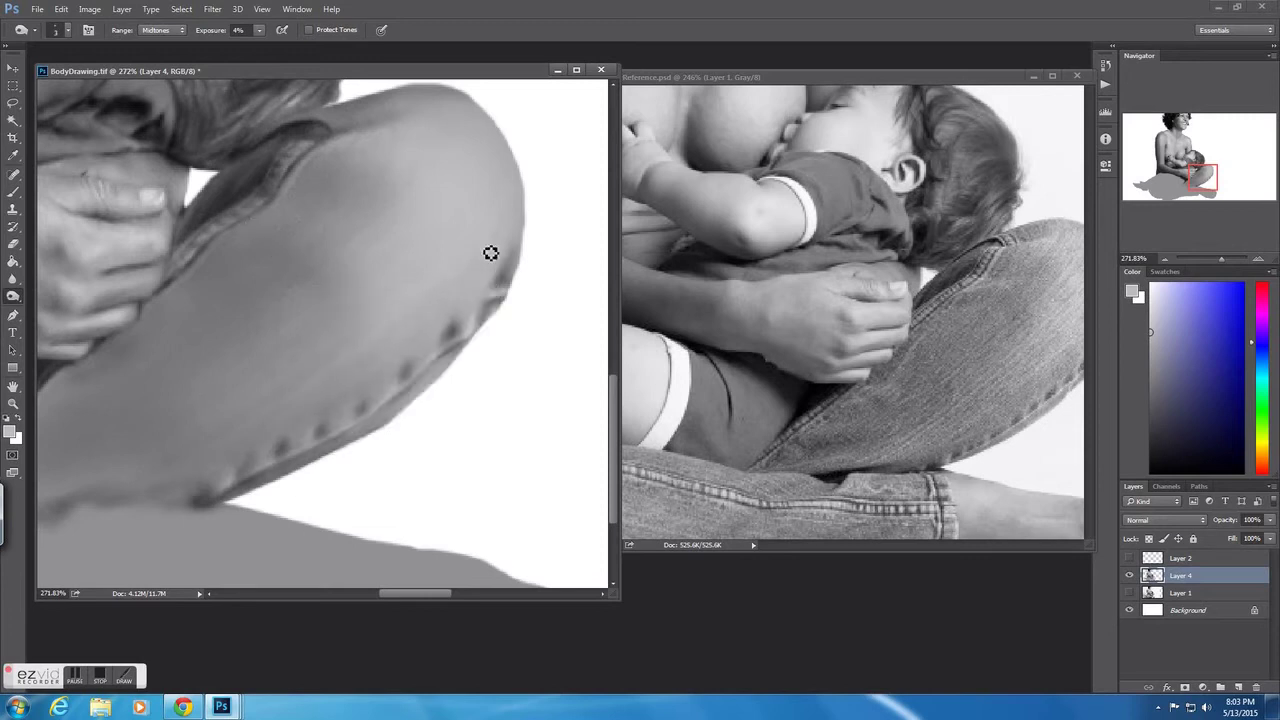
# - Lighten the top of the jeans seam at 10% exposure and darken along the lower seam
pyautogui.press('1')
pyautogui.moveTo(372, 137); pyautogui.dragTo(348, 147)
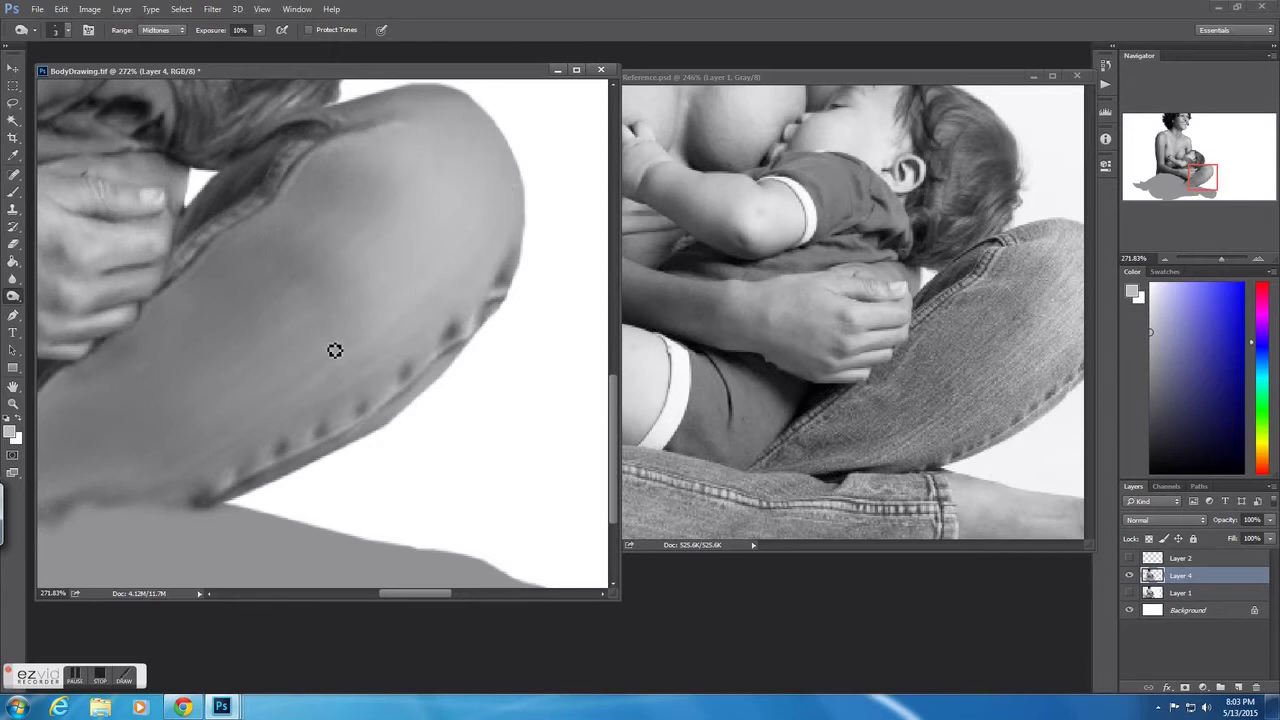
pyautogui.moveTo(335, 350); pyautogui.dragTo(440, 314)
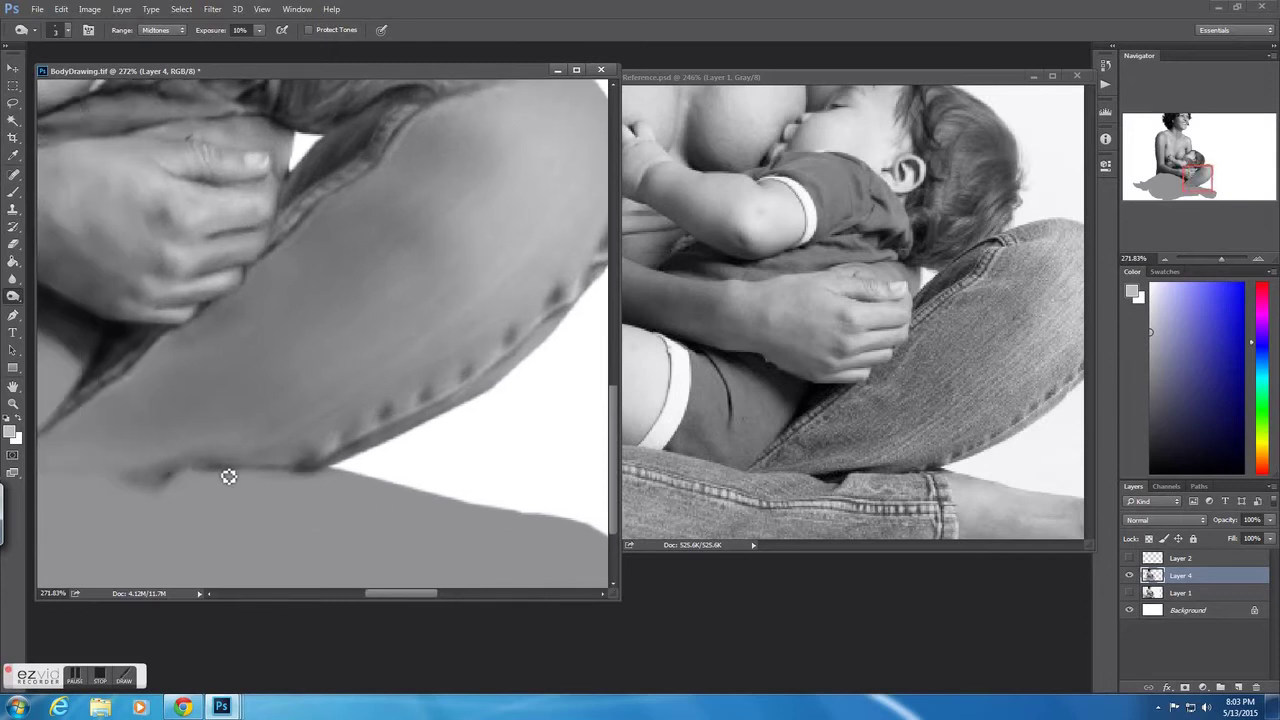
pyautogui.moveTo(149, 474); pyautogui.dragTo(80, 433)
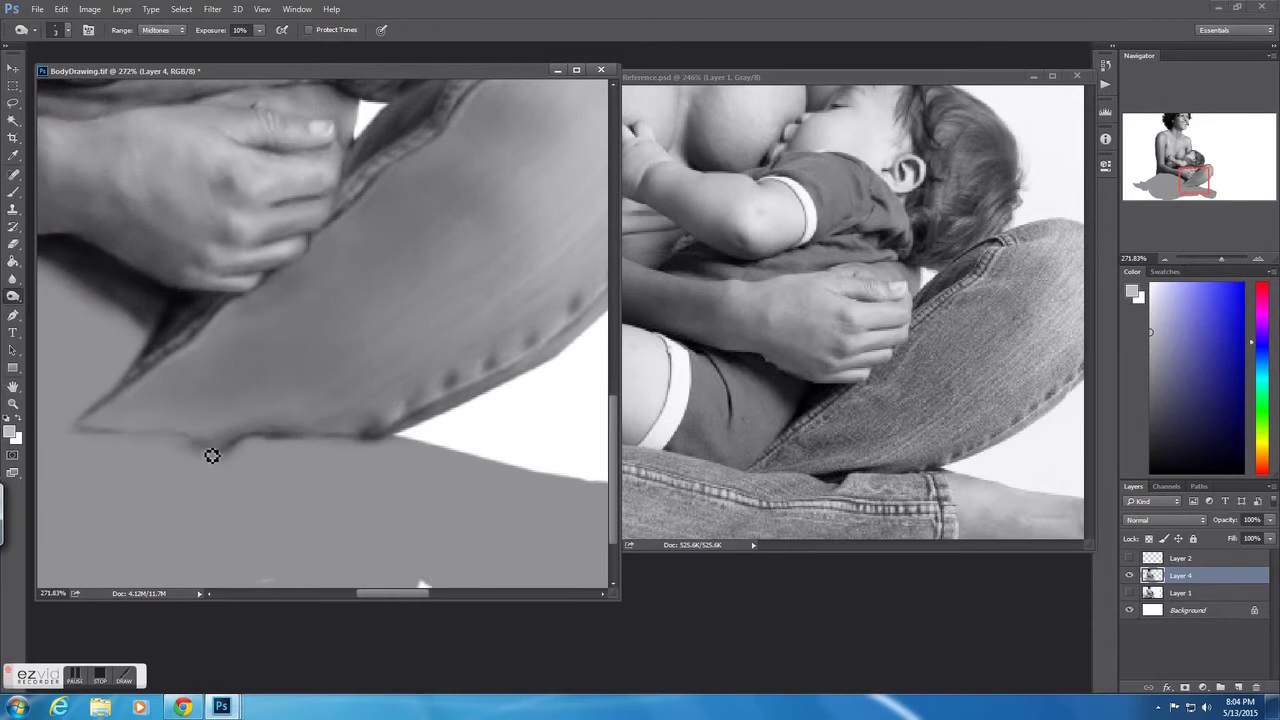
pyautogui.rightClick(158, 443)
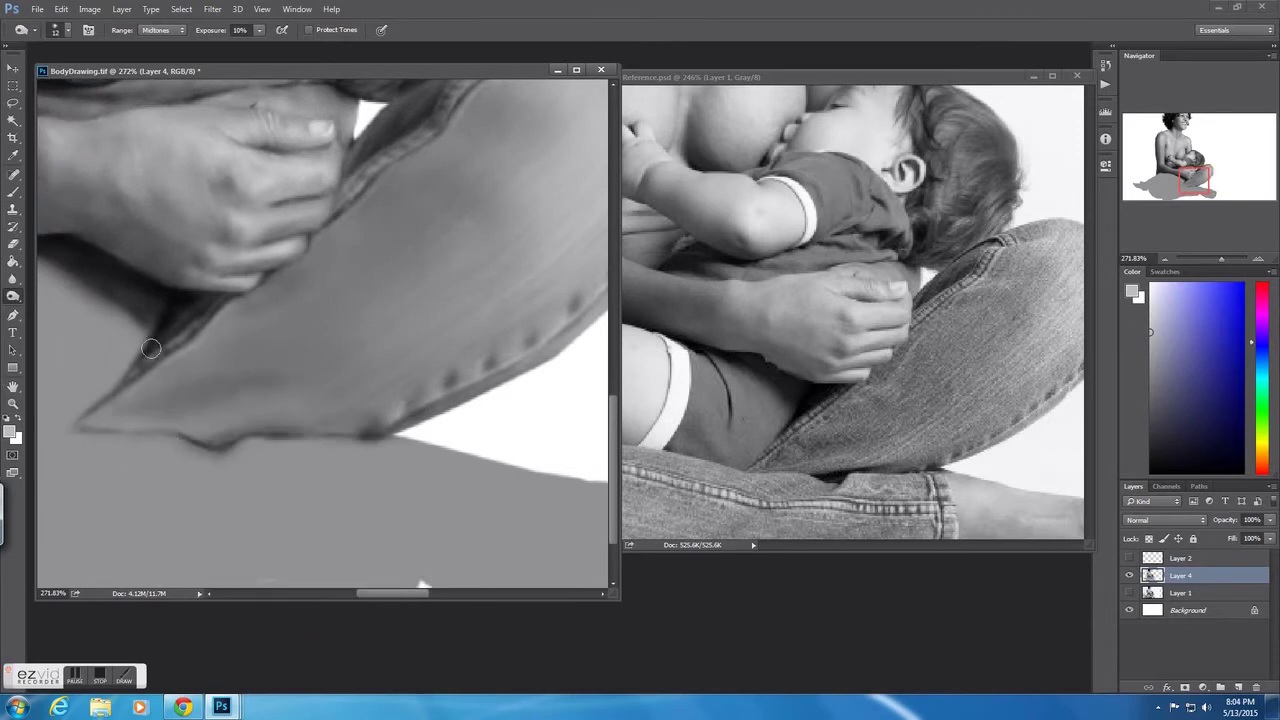
pyautogui.moveTo(270, 285); pyautogui.dragTo(351, 258)
pyautogui.rightClick(351, 258)
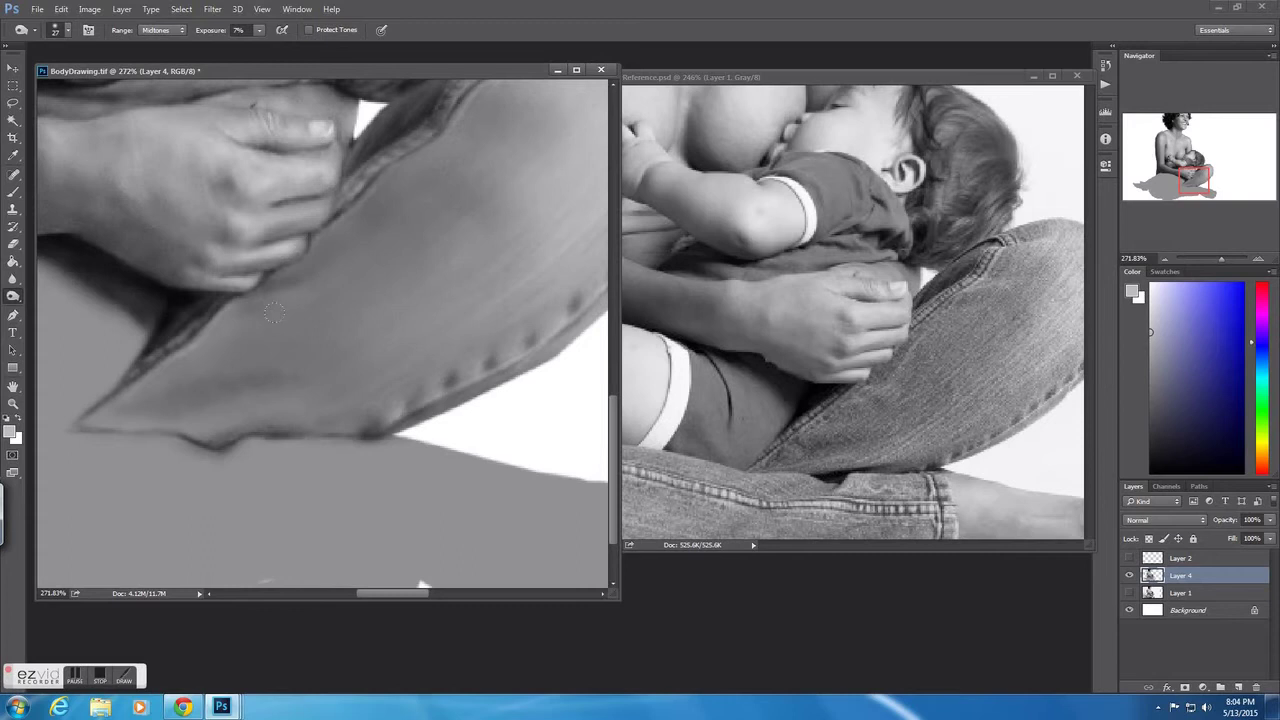
pyautogui.rightClick(258, 352)
# - Zoom out and darken a broad area of the jeans with the 145 px soft brush, then return to 79 px
pyautogui.press('Return')
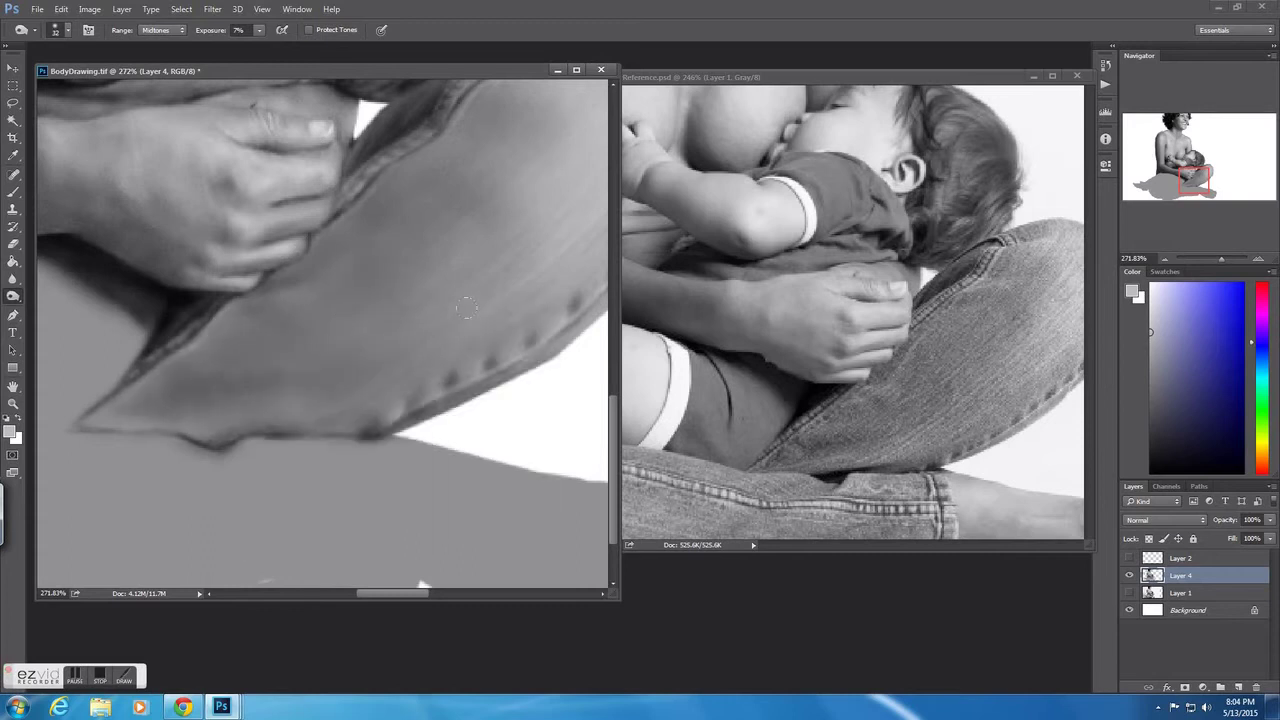
pyautogui.moveTo(1221, 258); pyautogui.dragTo(1219, 259)
pyautogui.rightClick(486, 414)
pyautogui.doubleClick(520, 550)
pyautogui.moveTo(483, 424); pyautogui.dragTo(302, 400)
pyautogui.rightClick(380, 490)
pyautogui.doubleClick(410, 622)
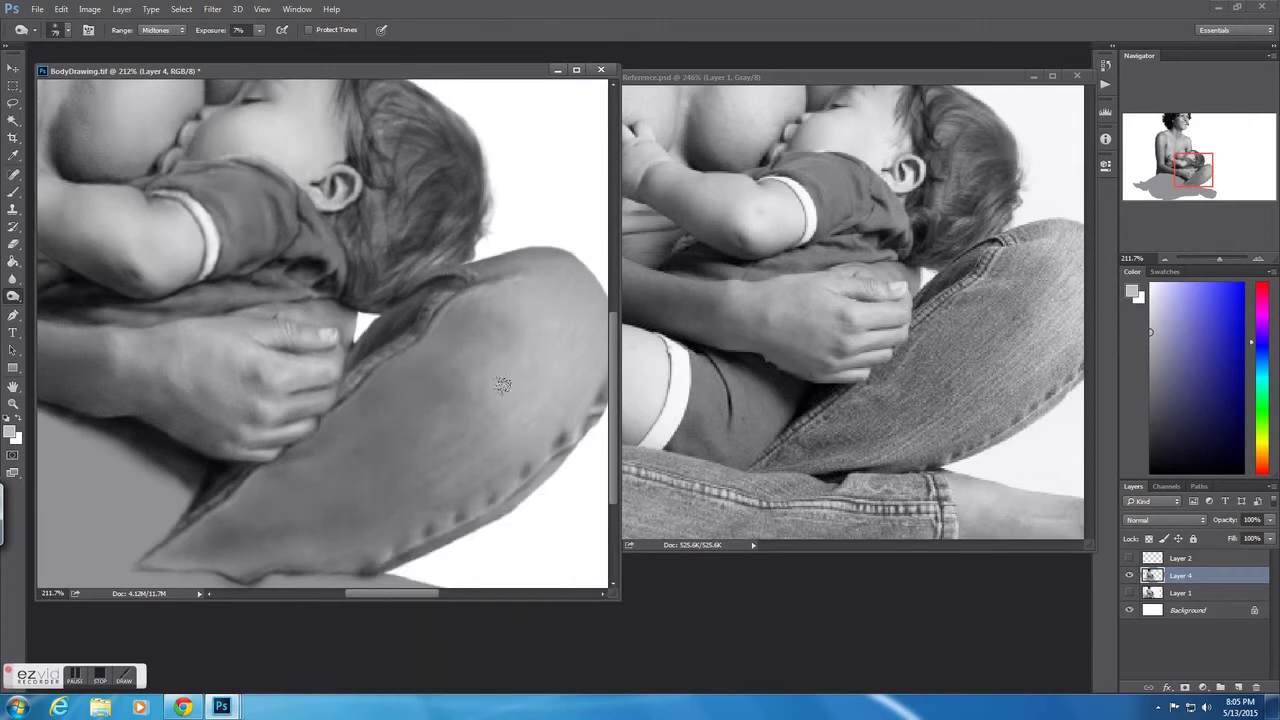
# - Lighten the jeans near the mother's hand and enlarge the brush
pyautogui.moveTo(369, 374); pyautogui.dragTo(280, 432)
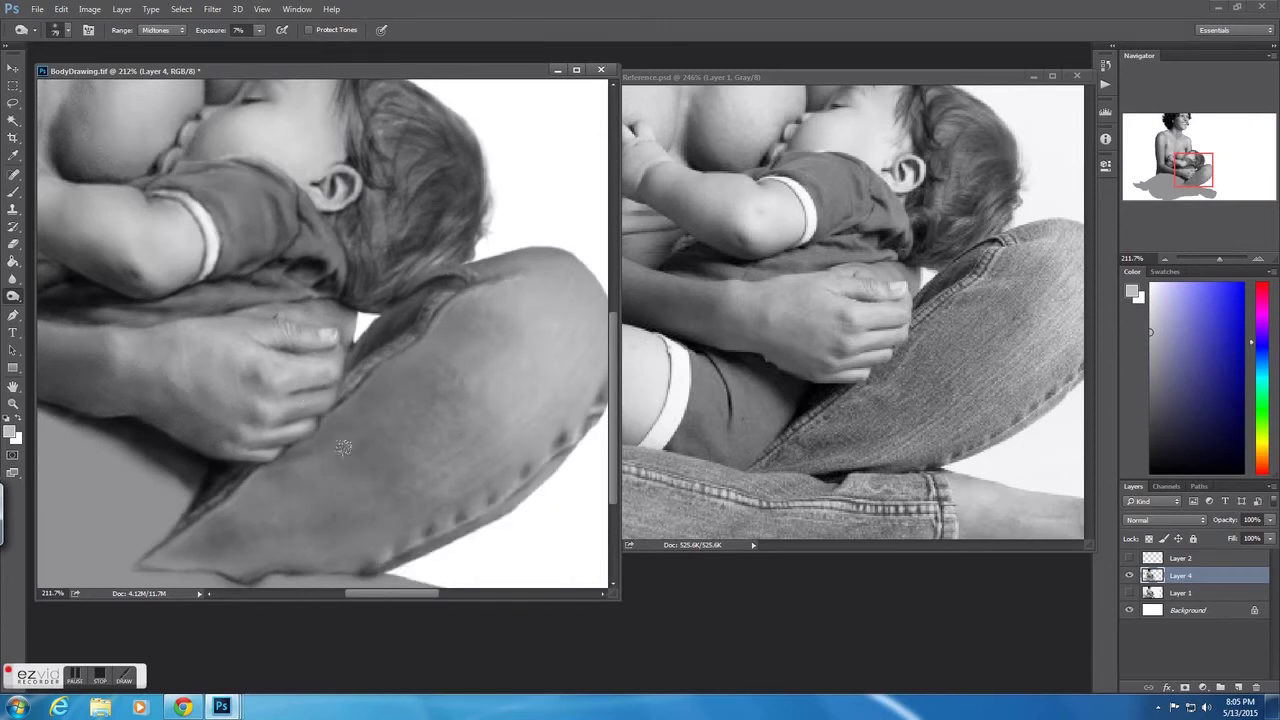
pyautogui.scroll(-1, 390, 380)
pyautogui.hscroll(1, 390, 380)
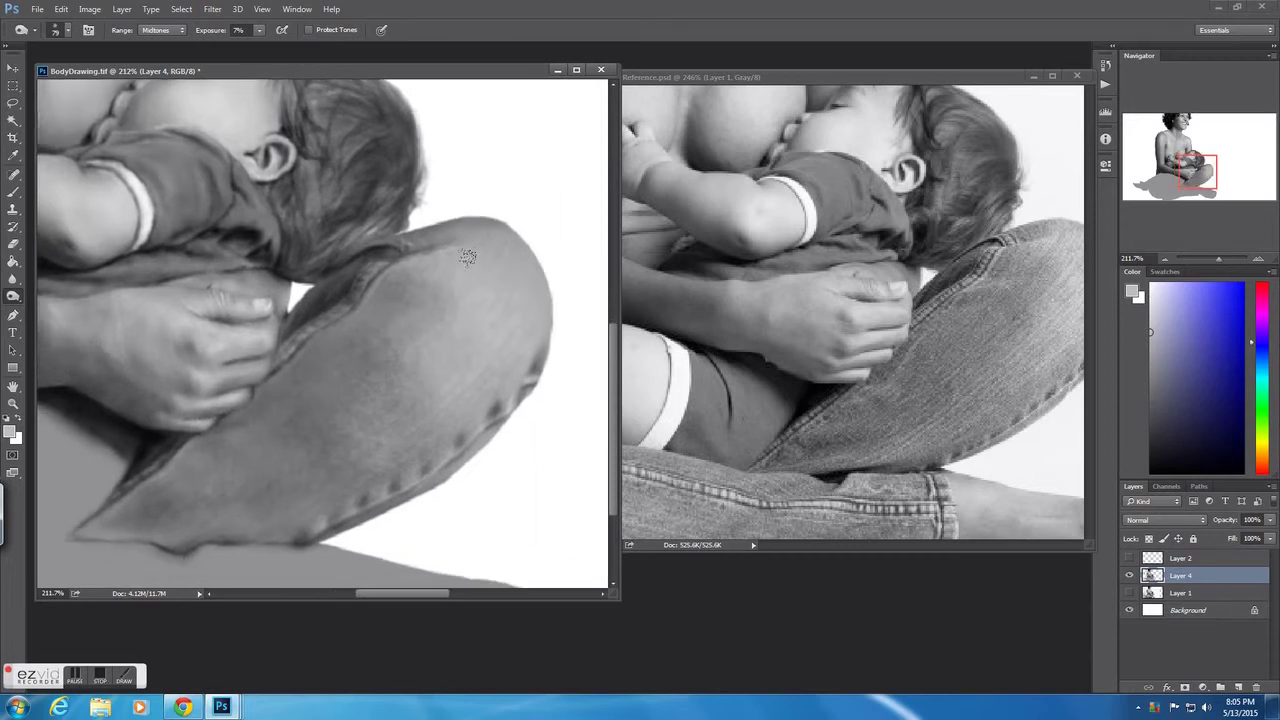
pyautogui.rightClick(457, 385)
pyautogui.rightClick(372, 358)
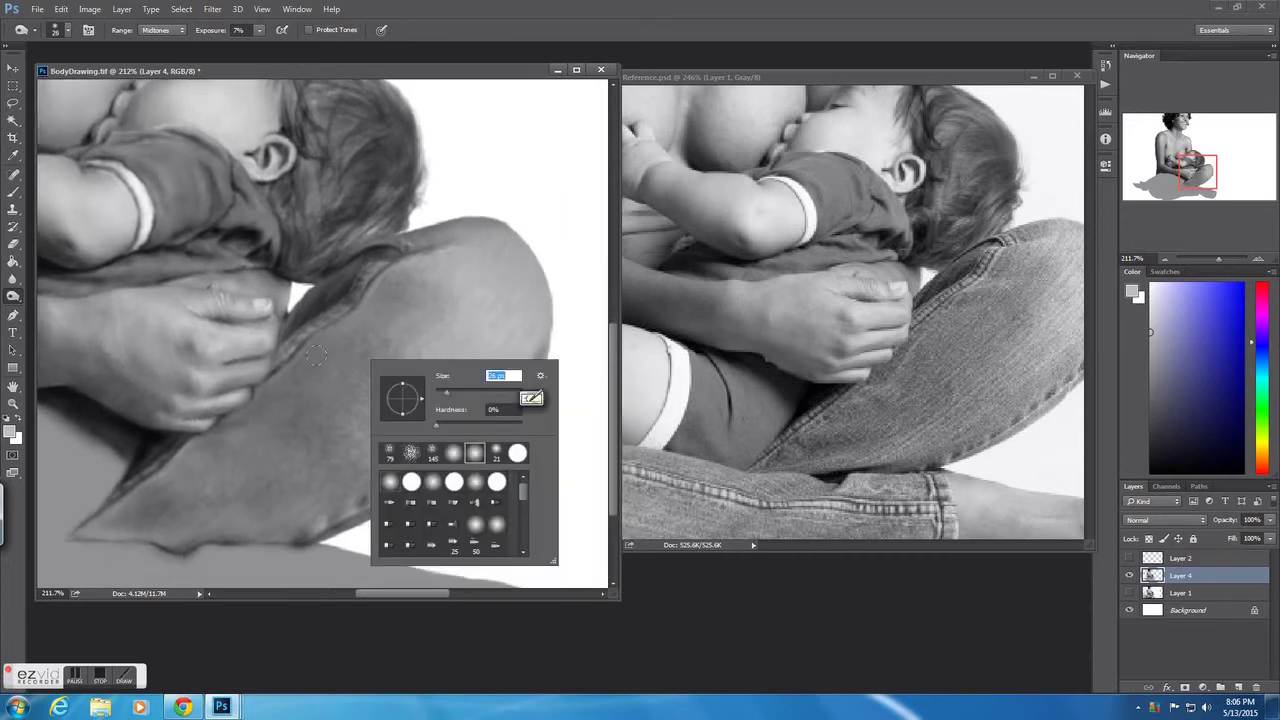
pyautogui.press('Return')
# - Set a 2 px burn brush at 3% exposure for denim texture
pyautogui.click(277, 65)
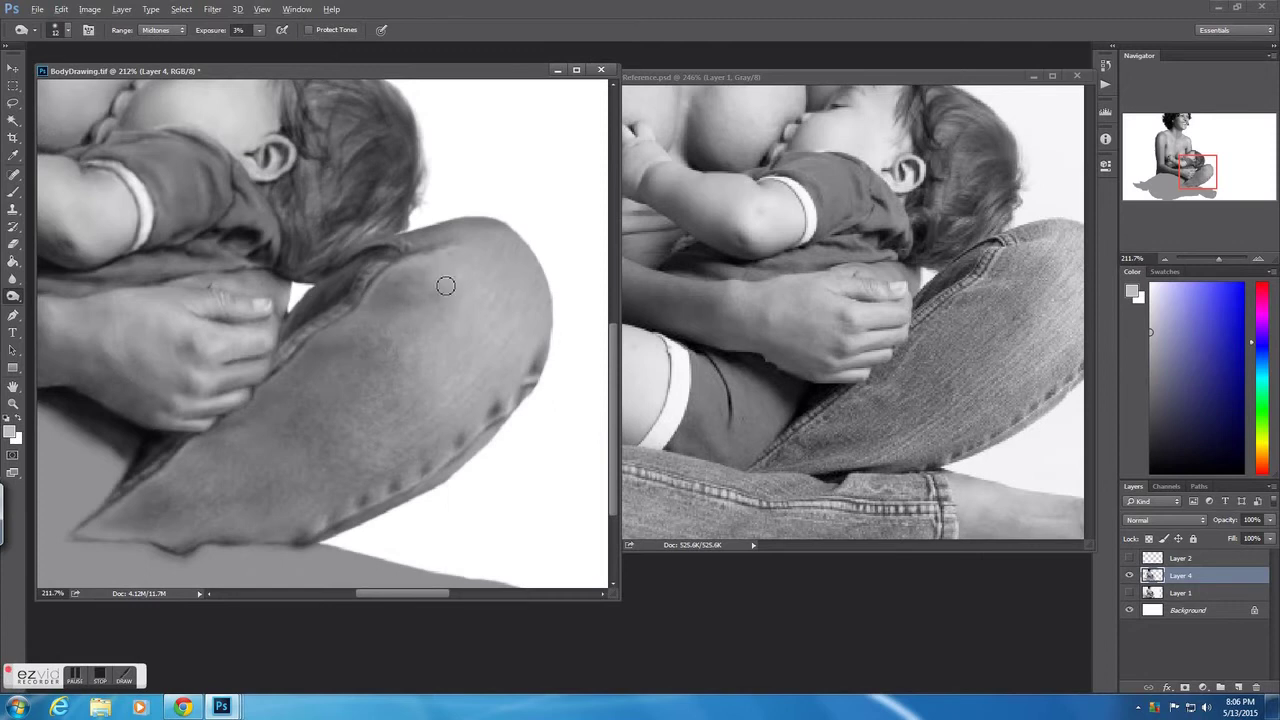
pyautogui.rightClick(520, 328)
pyautogui.rightClick(285, 440)
pyautogui.write('2')
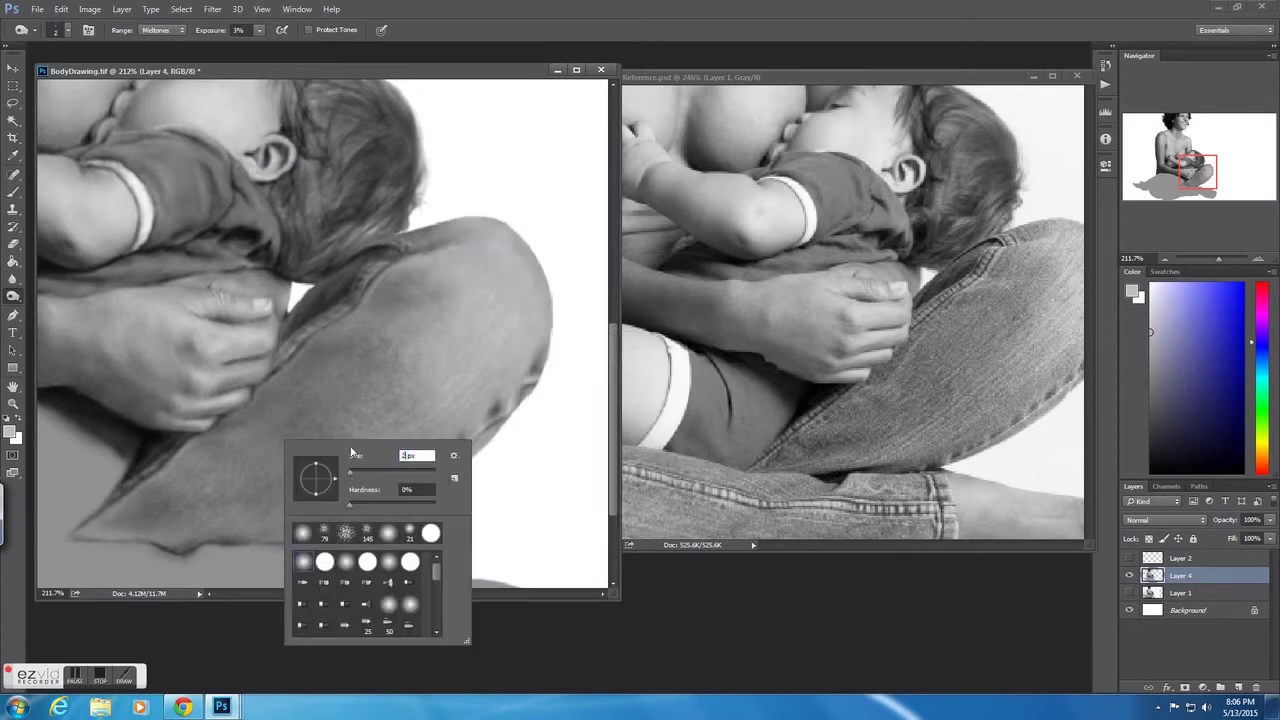
pyautogui.press('Return')
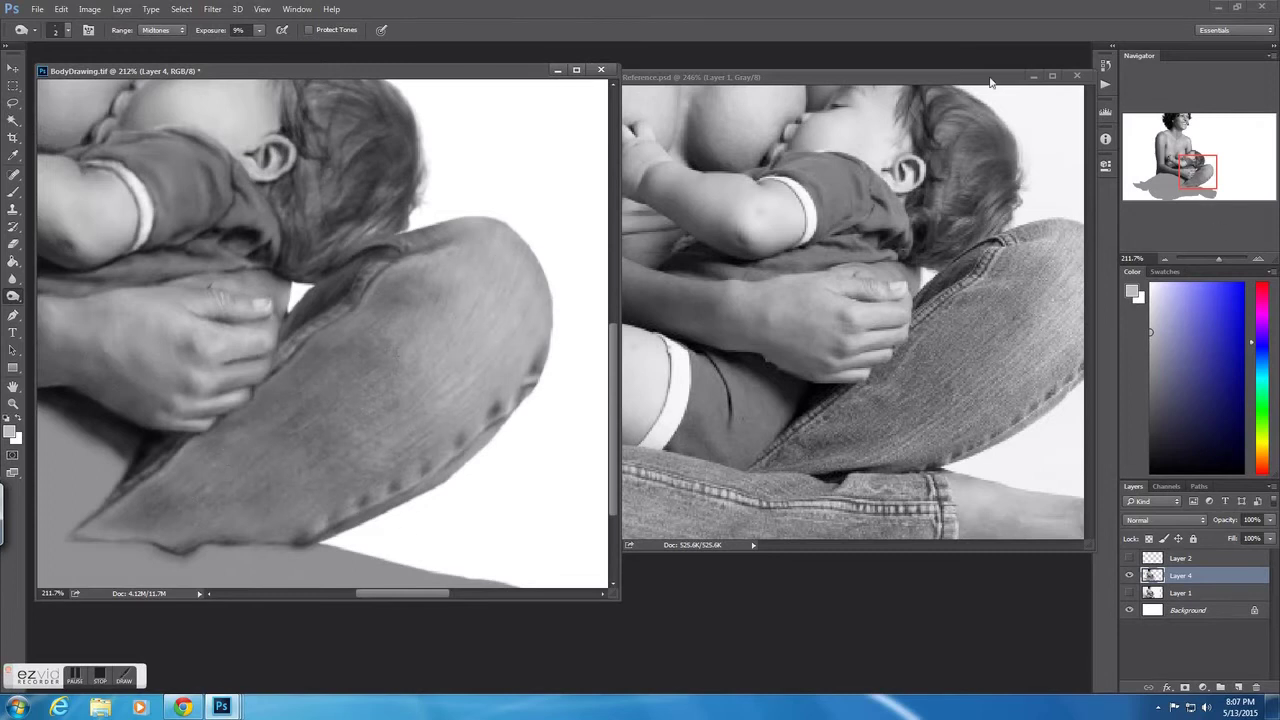
pyautogui.scroll(-3, 934, 143)
pyautogui.scroll(-2, 279, 145)
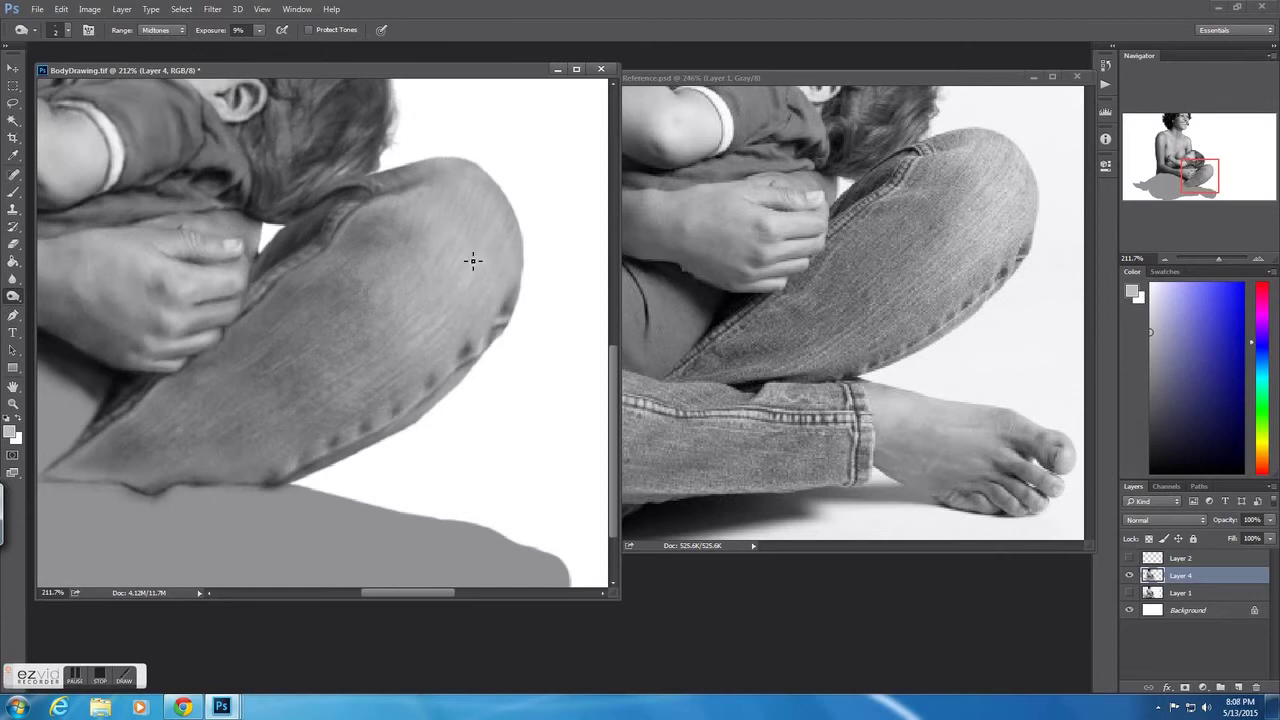
# - Darken along the bottom edge of the jeans
pyautogui.rightClick(510, 222)
pyautogui.rightClick(443, 170)
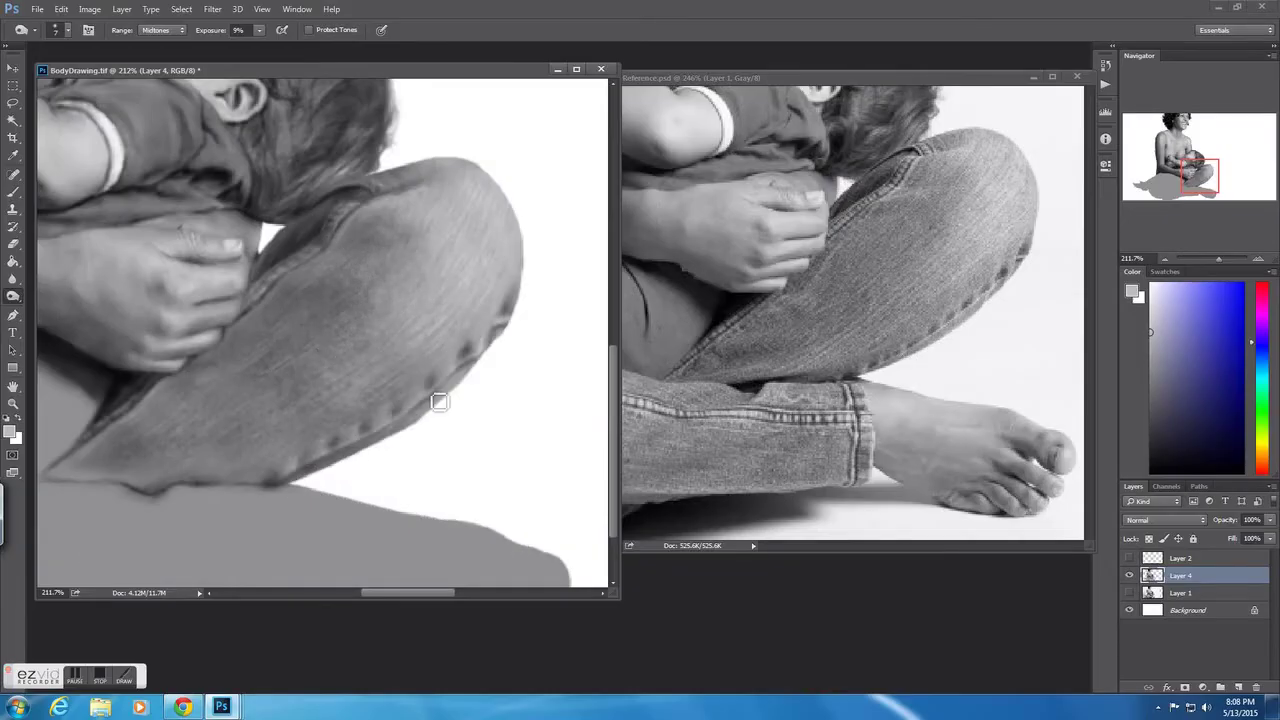
pyautogui.rightClick(220, 442)
pyautogui.rightClick(238, 398)
pyautogui.moveTo(62, 471); pyautogui.dragTo(237, 474)
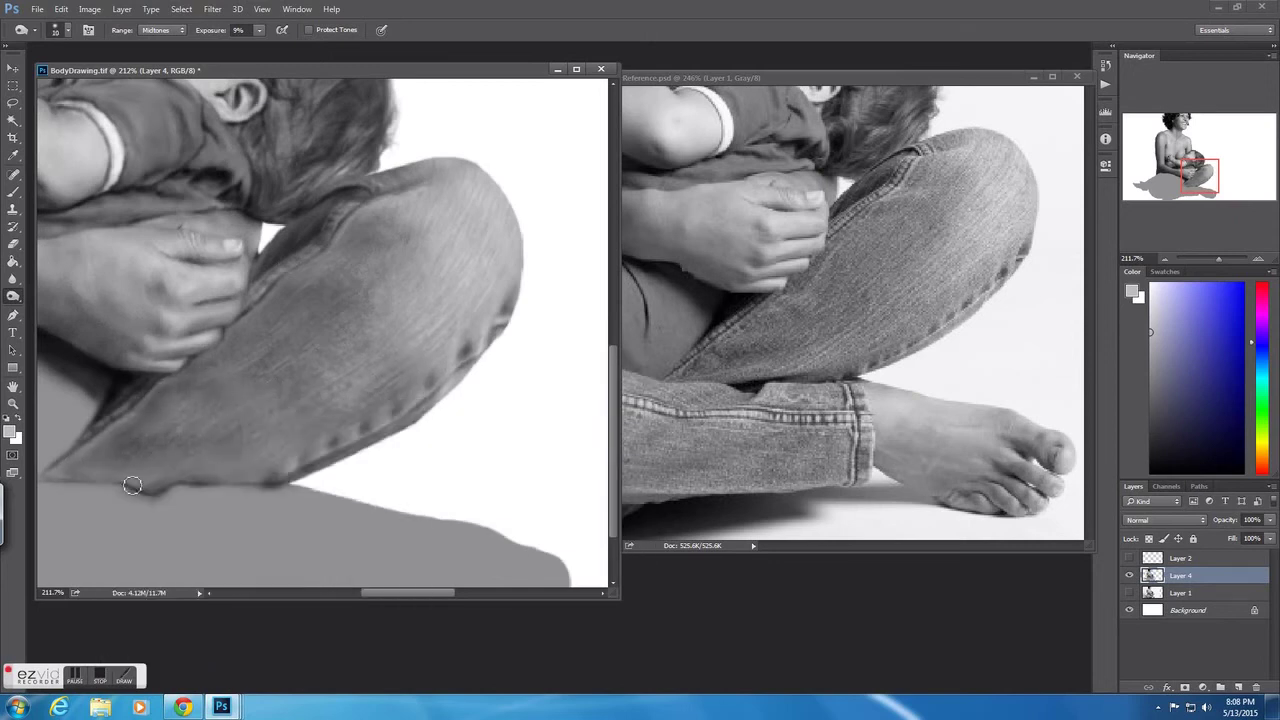
# - Deepen the shading across the jeans leg at 4% exposure
pyautogui.rightClick(237, 474)
pyautogui.rightClick(278, 478)
pyautogui.rightClick(144, 456)
pyautogui.press('Escape')
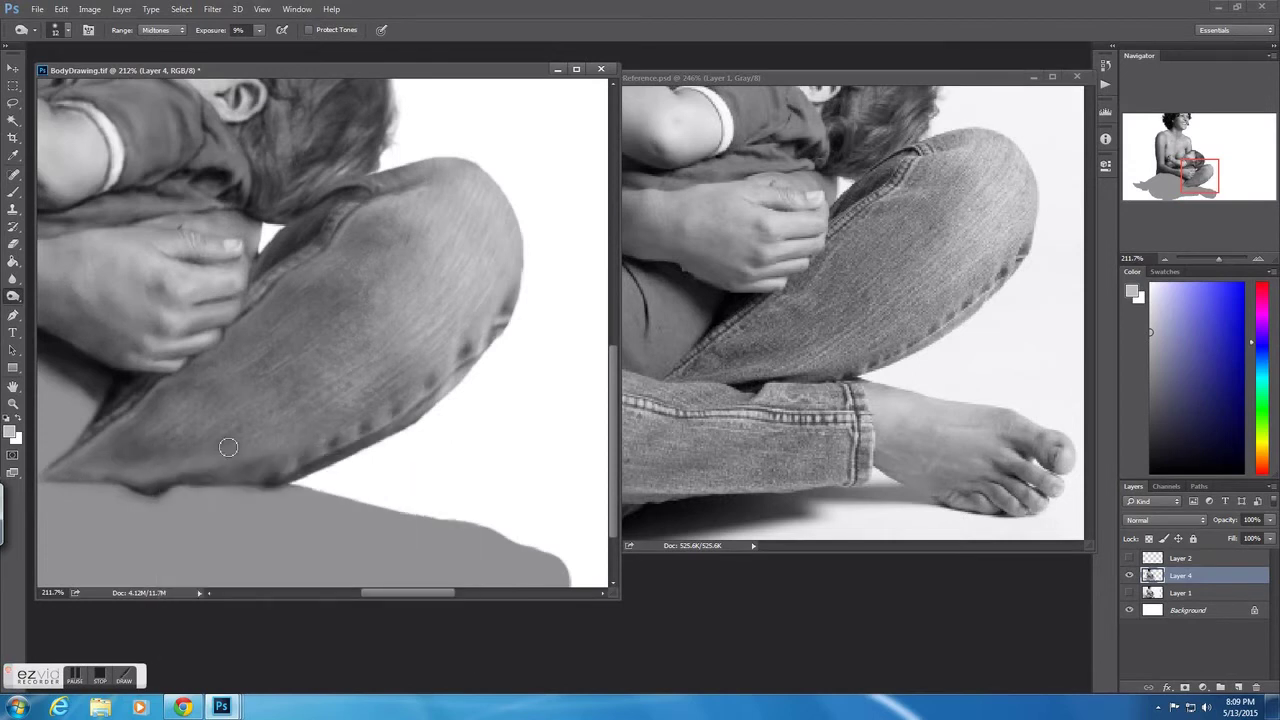
pyautogui.press('0')
pyautogui.press('4')
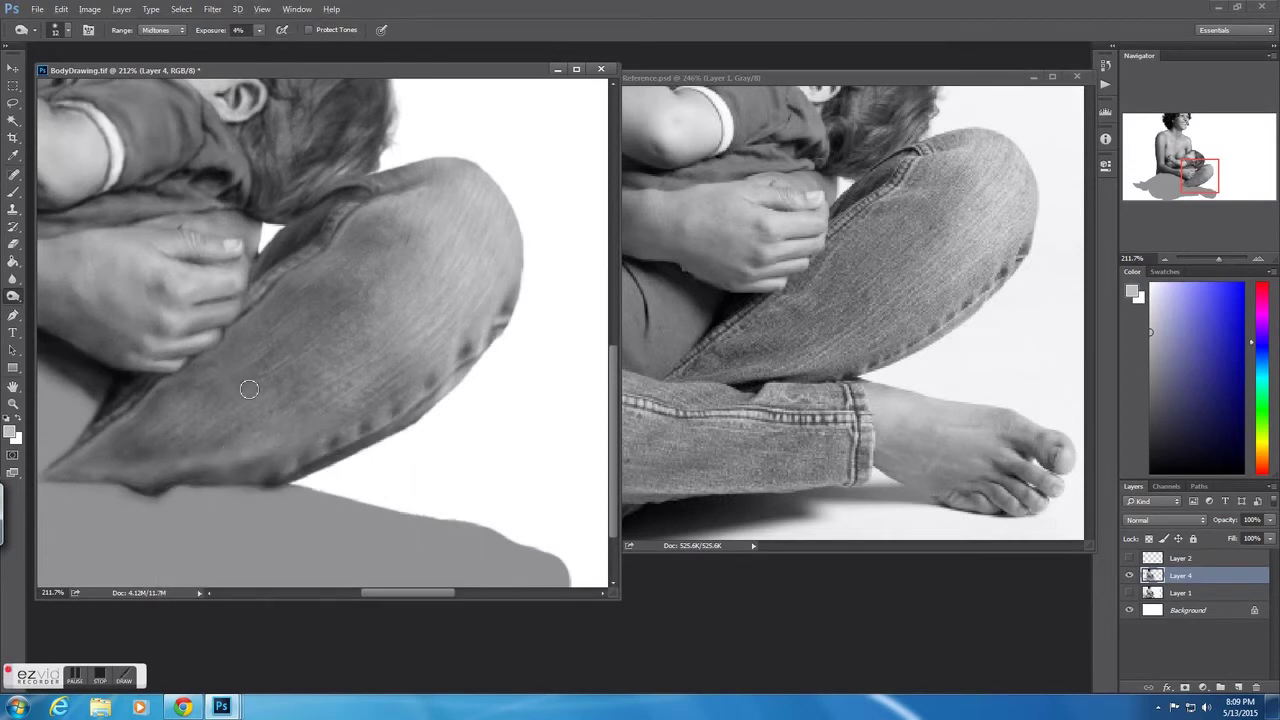
pyautogui.moveTo(249, 389); pyautogui.dragTo(351, 293)
pyautogui.rightClick(398, 245)
pyautogui.press('Escape')
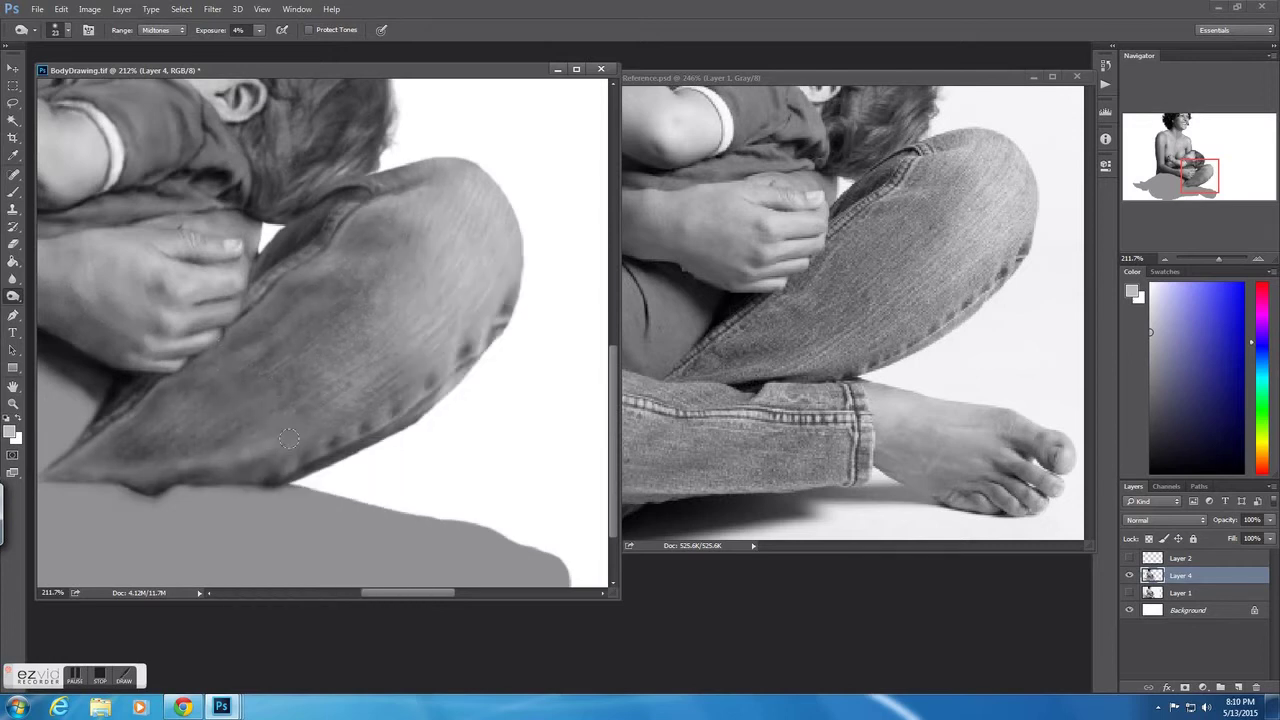
pyautogui.scroll(-5, 371, 379)
pyautogui.scroll(4, 509, 258)
# - Burn along the jeans' bottom edge with a 3 px brush at 8% exposure
pyautogui.scroll(2, 509, 258)
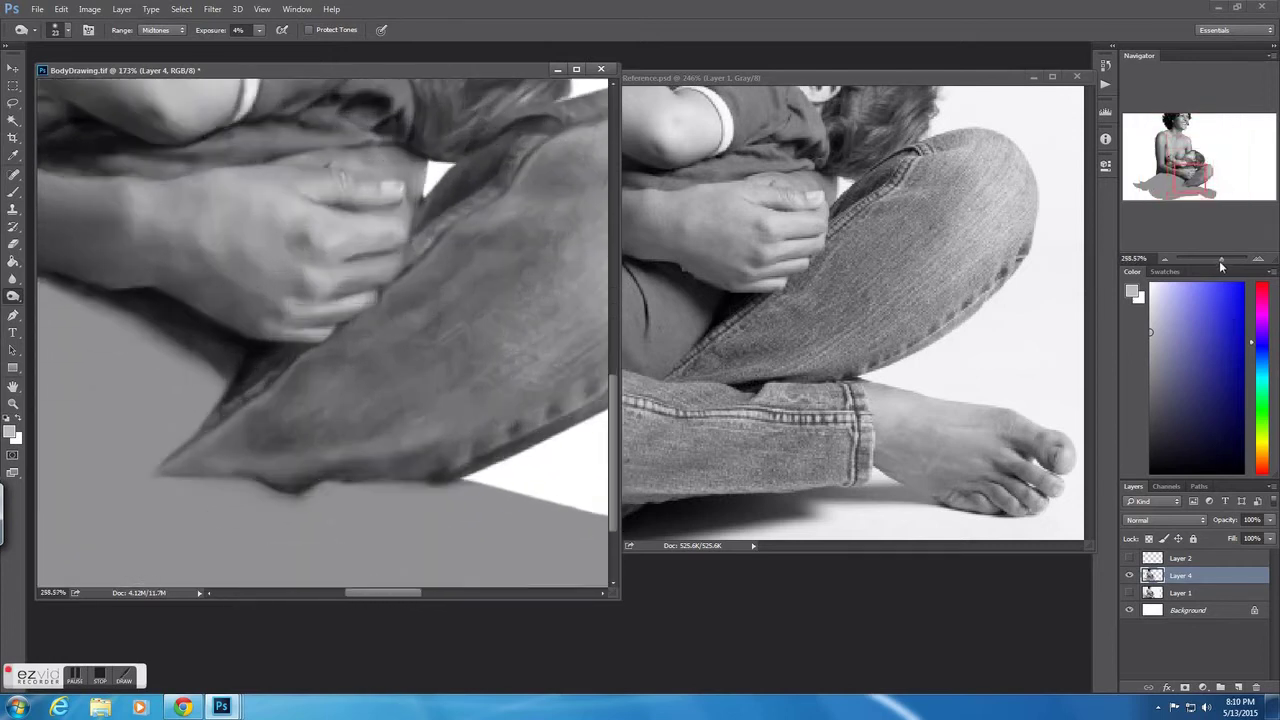
pyautogui.rightClick(300, 365)
pyautogui.press('Escape')
pyautogui.rightClick(372, 448)
pyautogui.write('3')
pyautogui.press('Return')
pyautogui.moveTo(261, 38); pyautogui.dragTo(266, 40)
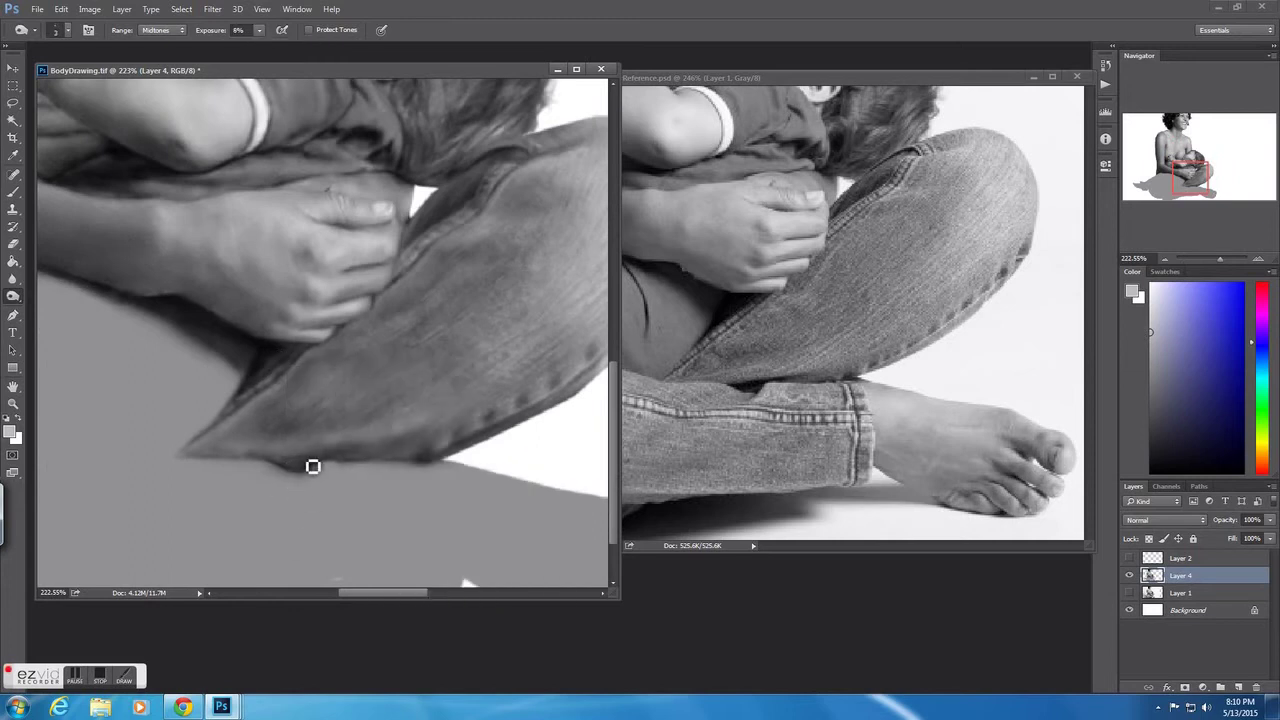
pyautogui.moveTo(442, 420)
pyautogui.mouseDown()
pyautogui.moveTo(377, 446)
pyautogui.moveTo(222, 449)
pyautogui.moveTo(366, 440)
pyautogui.moveTo(289, 457)
pyautogui.moveTo(417, 442)
pyautogui.moveTo(517, 354)
pyautogui.moveTo(297, 400)
pyautogui.moveTo(354, 411)
pyautogui.moveTo(369, 429)
pyautogui.moveTo(349, 366)
pyautogui.moveTo(374, 383)
pyautogui.moveTo(406, 360)
pyautogui.moveTo(385, 384)
pyautogui.moveTo(491, 251)
pyautogui.moveTo(434, 269)
pyautogui.moveTo(480, 240)
pyautogui.moveTo(511, 240)
pyautogui.moveTo(523, 192)
pyautogui.moveTo(514, 274)
pyautogui.moveTo(543, 171)
pyautogui.moveTo(511, 137)
pyautogui.moveTo(450, 153)
pyautogui.moveTo(483, 163)
pyautogui.moveTo(503, 191)
pyautogui.moveTo(485, 167)
pyautogui.mouseUp()
# - Scroll right and switch to the Sharpen tool, confirming its brush settings
pyautogui.hscroll(2, 523, 192)
pyautogui.hscroll(1, 552, 190)
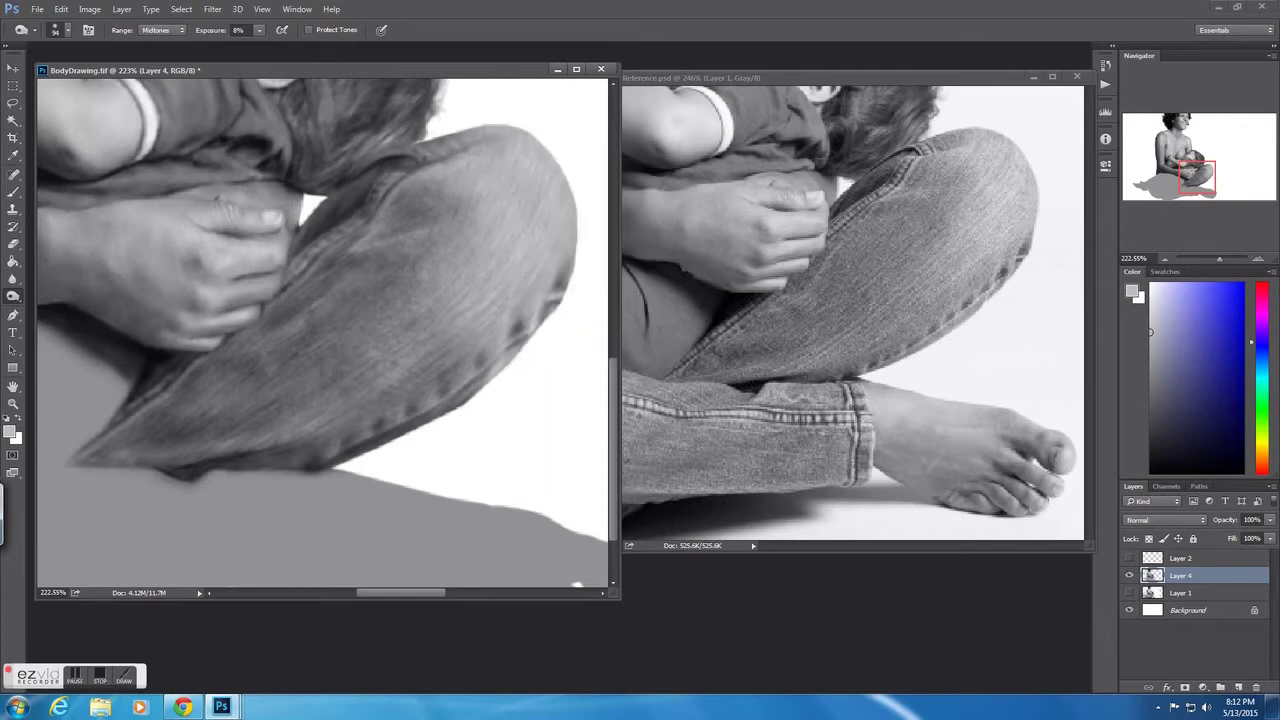
pyautogui.rightClick(472, 248)
pyautogui.press('Return')
pyautogui.rightClick(13, 278)
pyautogui.click(55, 292)
pyautogui.rightClick(300, 400)
pyautogui.press('Return')
# - Zoom to 100% and return to Dodge/Burn with a 145 px brush
pyautogui.hotkey('ctrl', '1')
pyautogui.press('o')
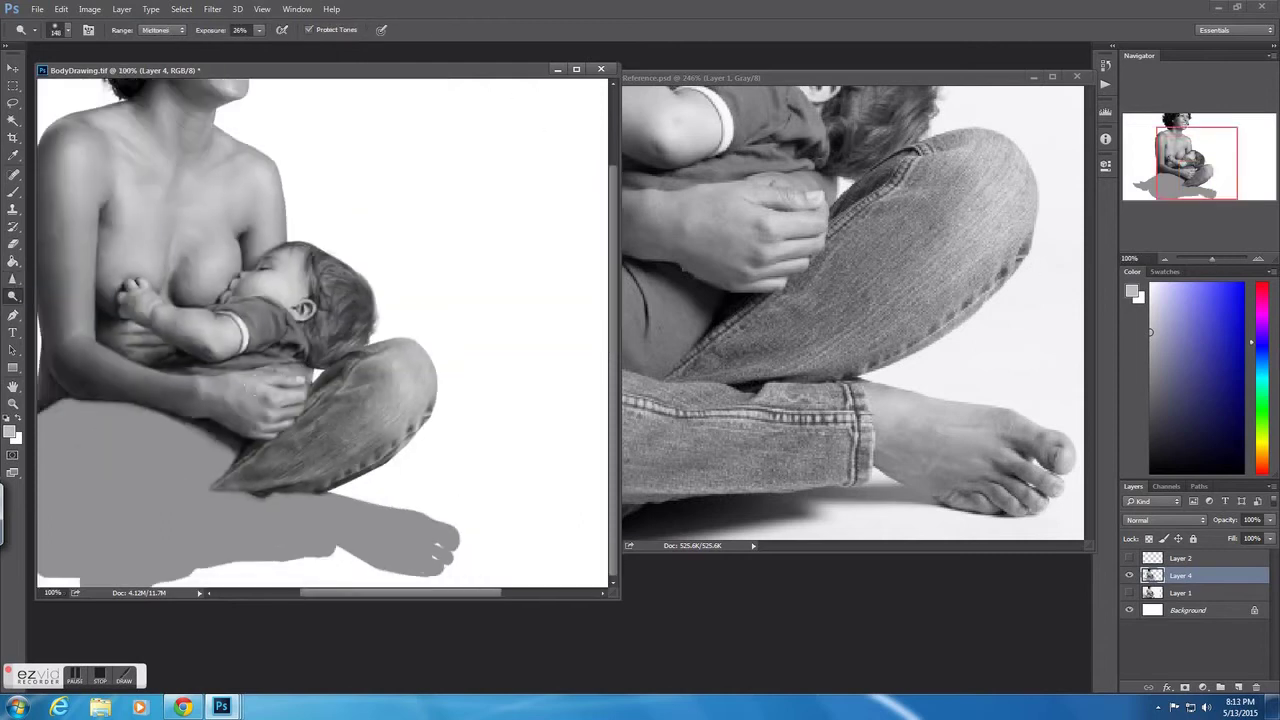
pyautogui.rightClick(298, 428)
pyautogui.press('Return')
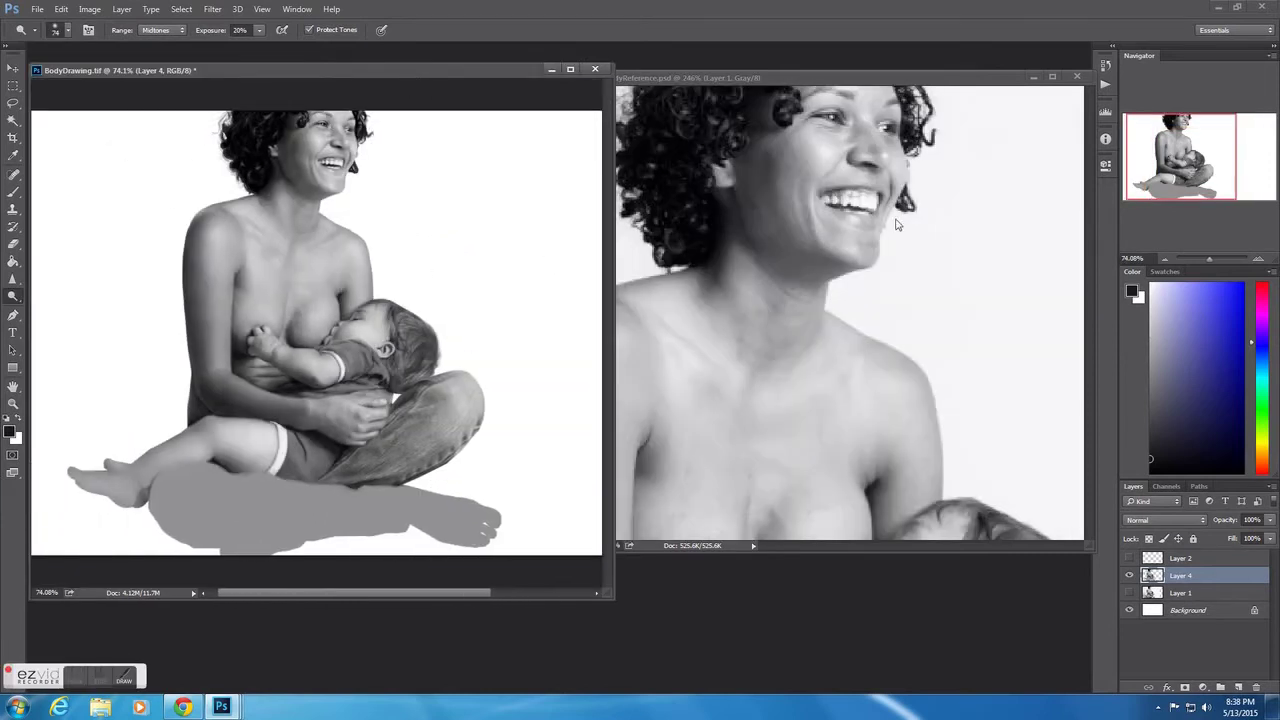
# - Bring the baby's foot into view, lower Dodge exposure to 3%, and shrink the brush
pyautogui.scroll(5, 325, 355)
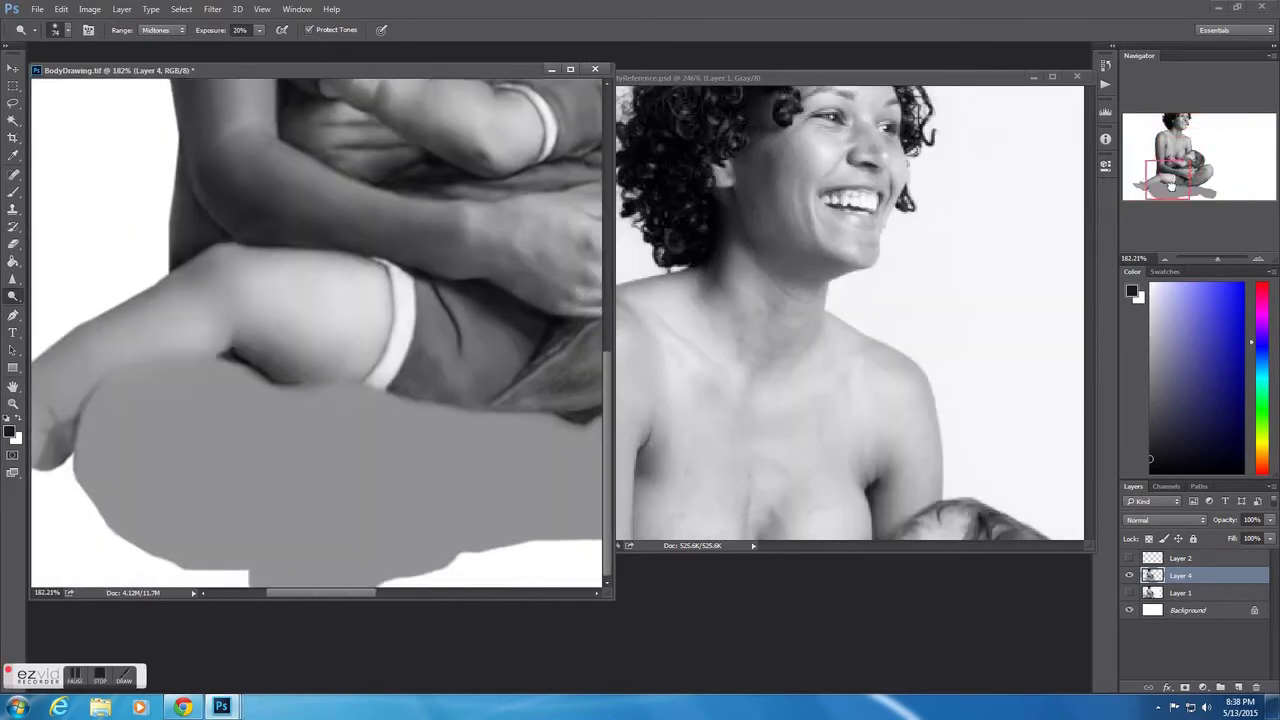
pyautogui.moveTo(325, 355); pyautogui.dragTo(341, 356)
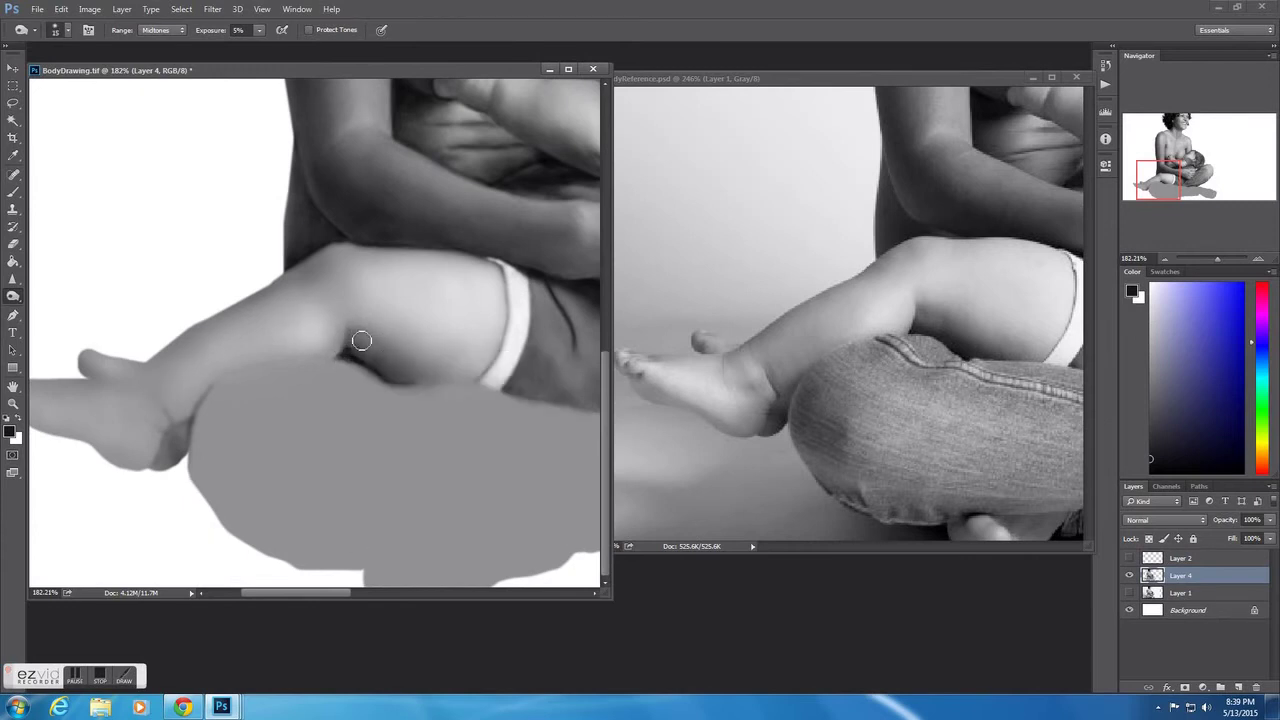
pyautogui.press('0')
pyautogui.press('3')
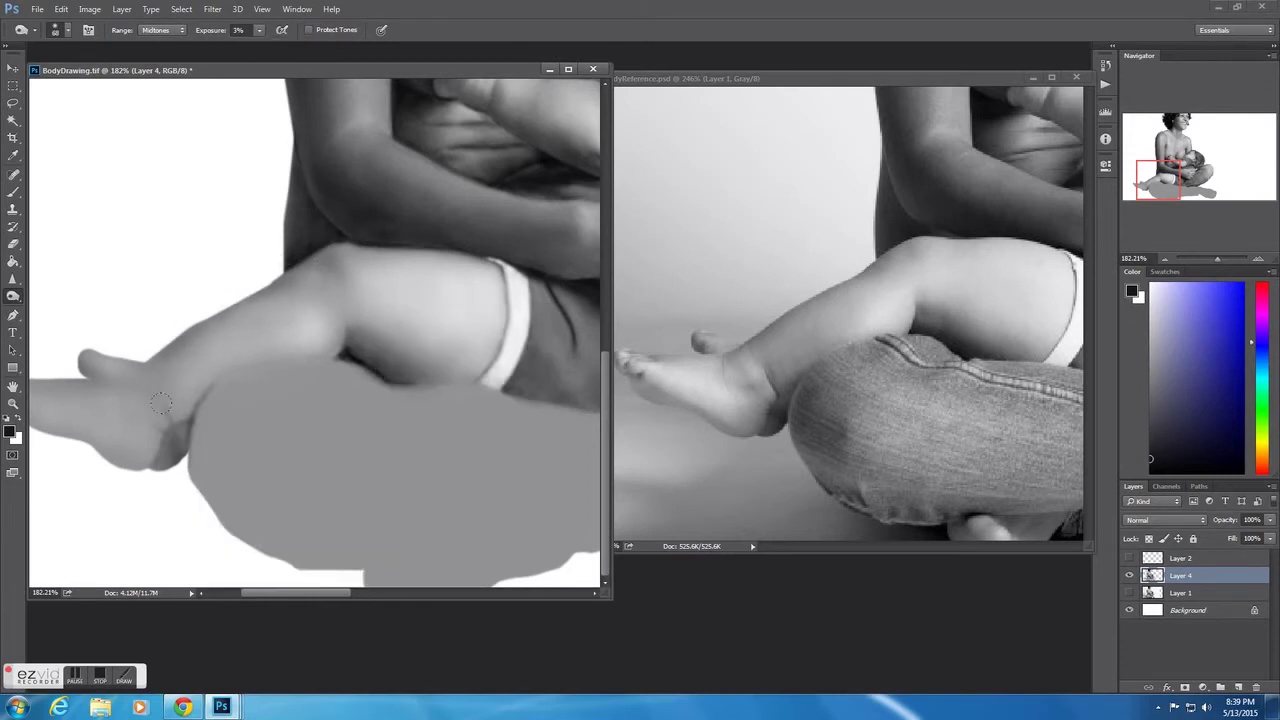
pyautogui.rightClick(282, 326)
pyautogui.moveTo(360, 364); pyautogui.dragTo(344, 364)
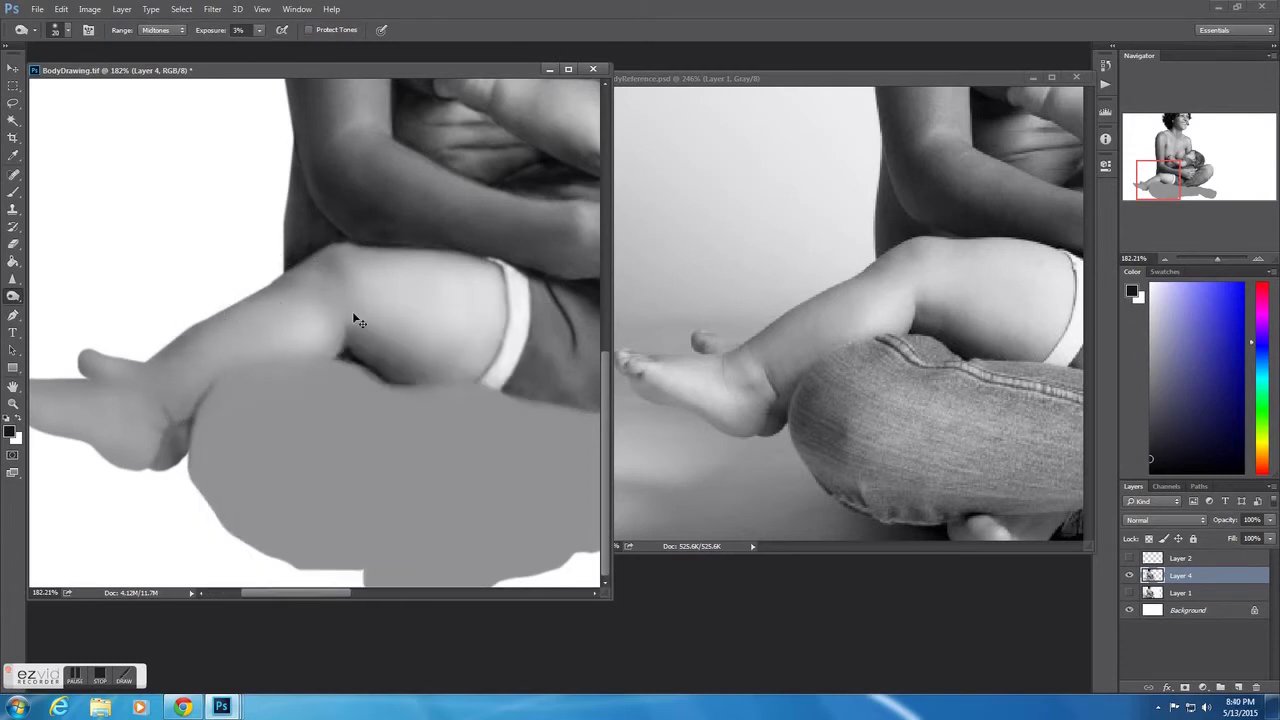
pyautogui.hscroll(-2, 412, 271)
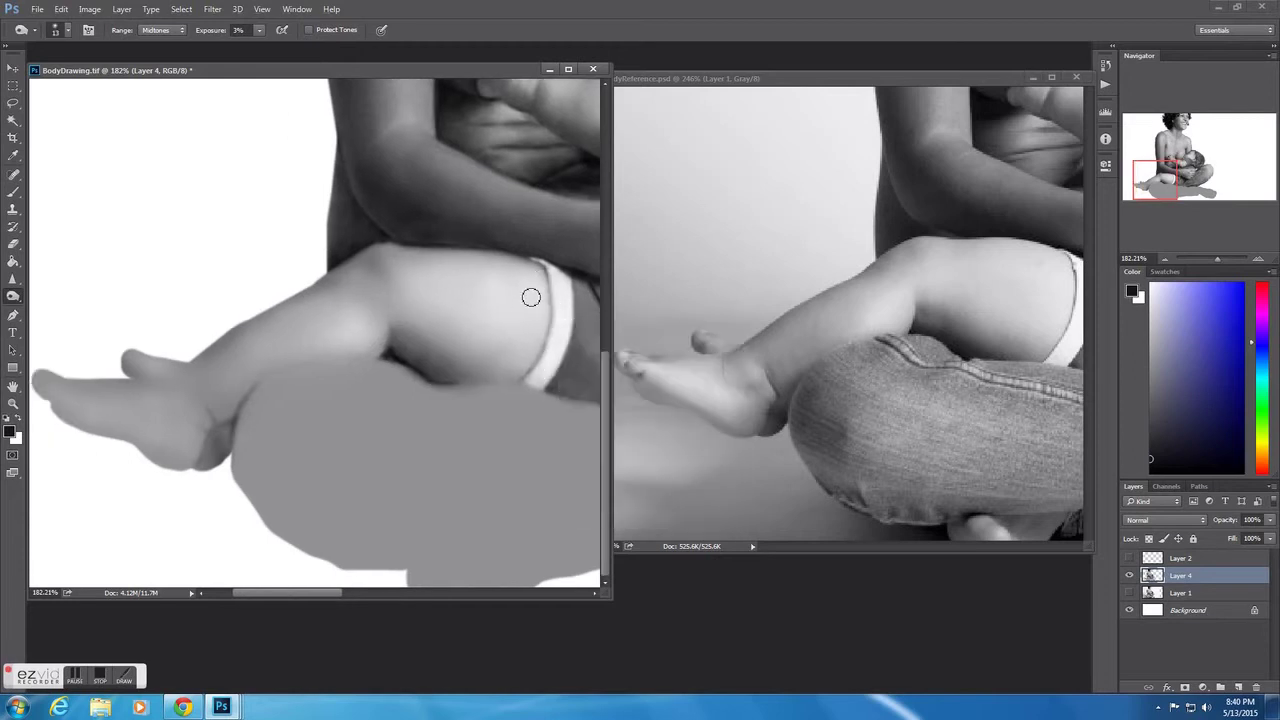
# - Lighten the baby's shin and foot with a smaller soft brush
pyautogui.press('[')
pyautogui.press('[')
pyautogui.hscroll(-2, 397, 373)
pyautogui.rightClick(250, 370)
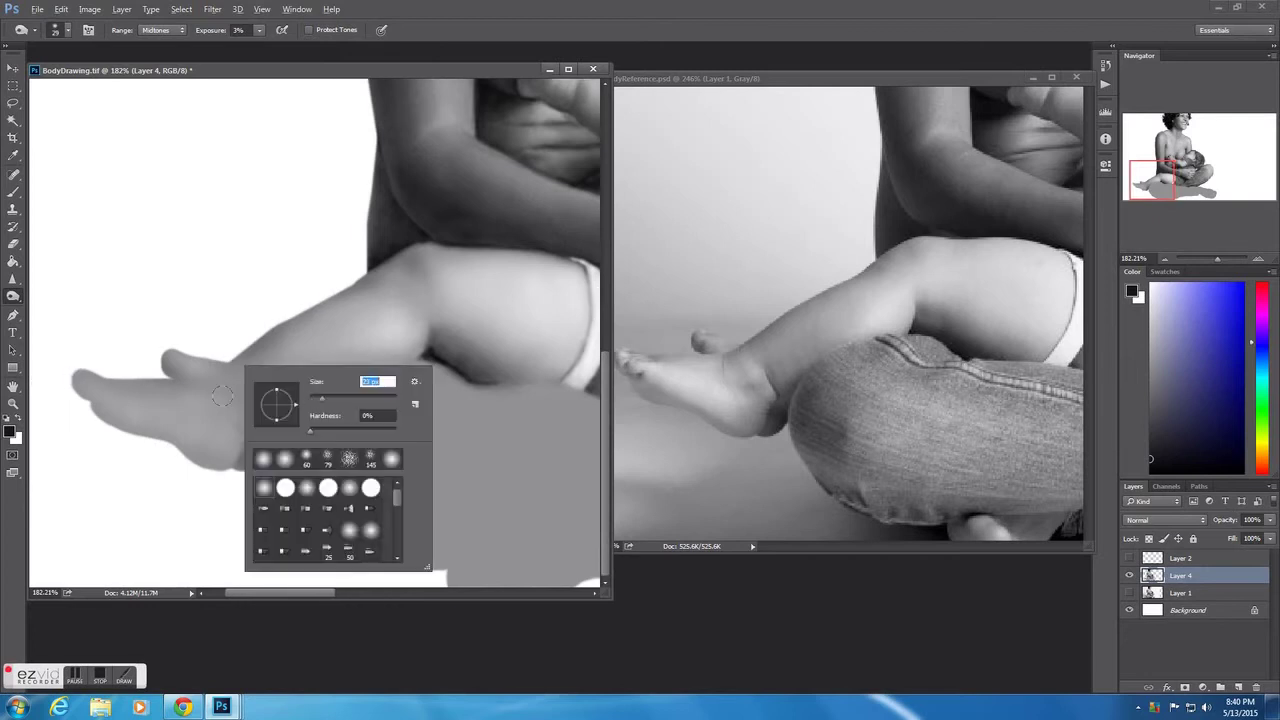
pyautogui.moveTo(137, 399); pyautogui.dragTo(172, 395)
pyautogui.rightClick(172, 410)
pyautogui.rightClick(268, 412)
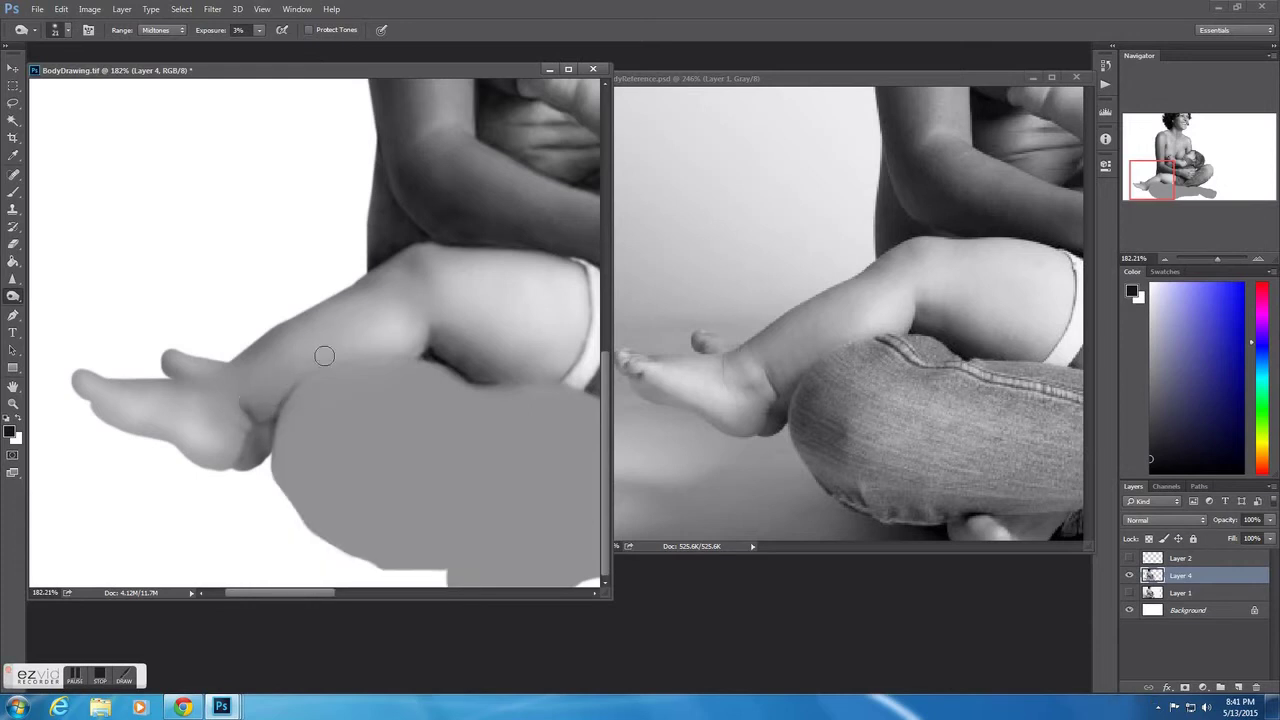
pyautogui.rightClick(229, 417)
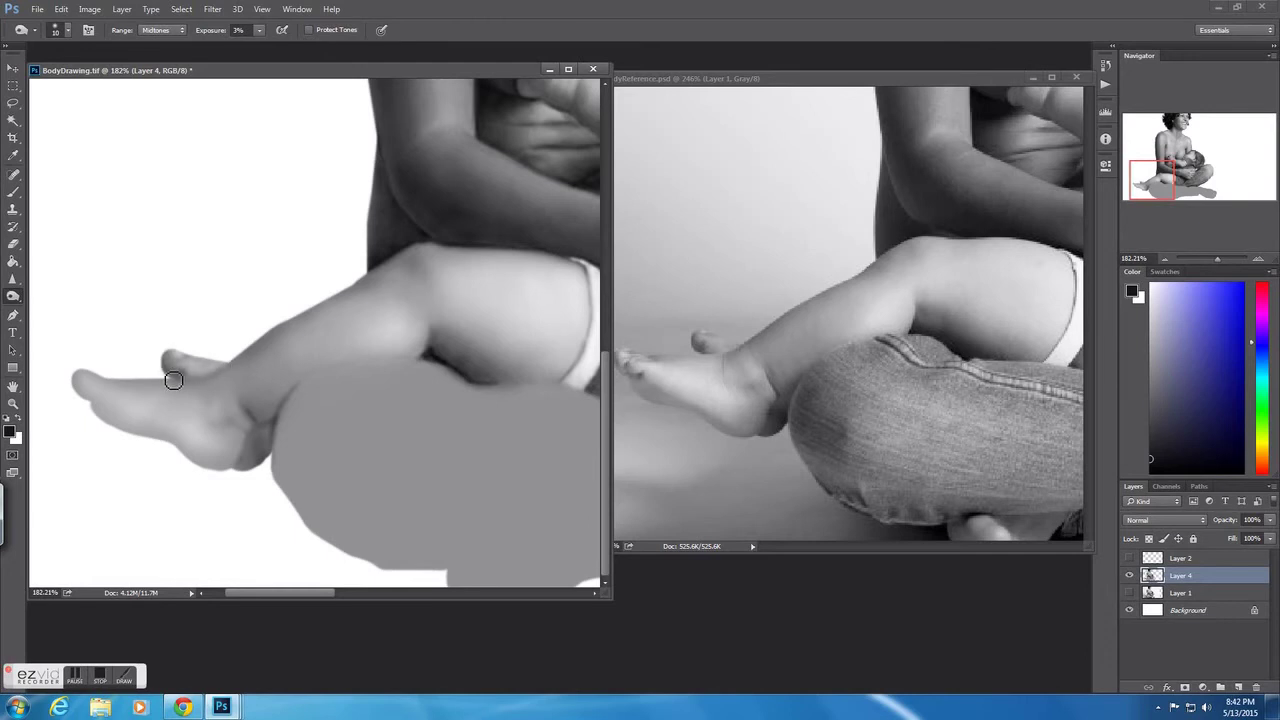
# - Set exposure to 9%, enlarge the brush, and darken the underside of the baby's heel
pyautogui.rightClick(106, 400)
pyautogui.click(97, 400)
pyautogui.press('0')
pyautogui.press('9')
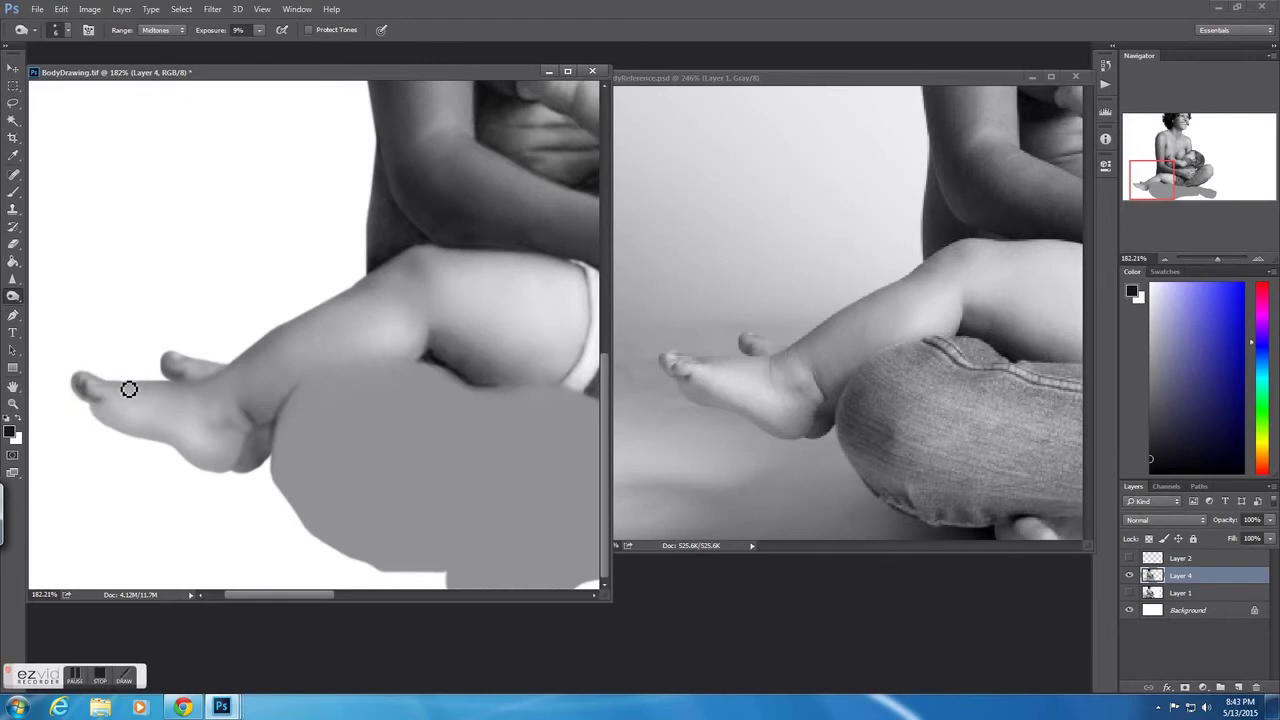
pyautogui.rightClick(200, 412)
pyautogui.click(120, 446)
pyautogui.moveTo(182, 456); pyautogui.dragTo(239, 467)
# - Resize the brush, first to a fine 7 px tip, then to 13 px
pyautogui.rightClick(240, 462)
pyautogui.write('7')
pyautogui.press('Return')
pyautogui.rightClick(258, 414)
pyautogui.write('13')
pyautogui.press('Return')
pyautogui.rightClick(250, 440)
pyautogui.press('Return')
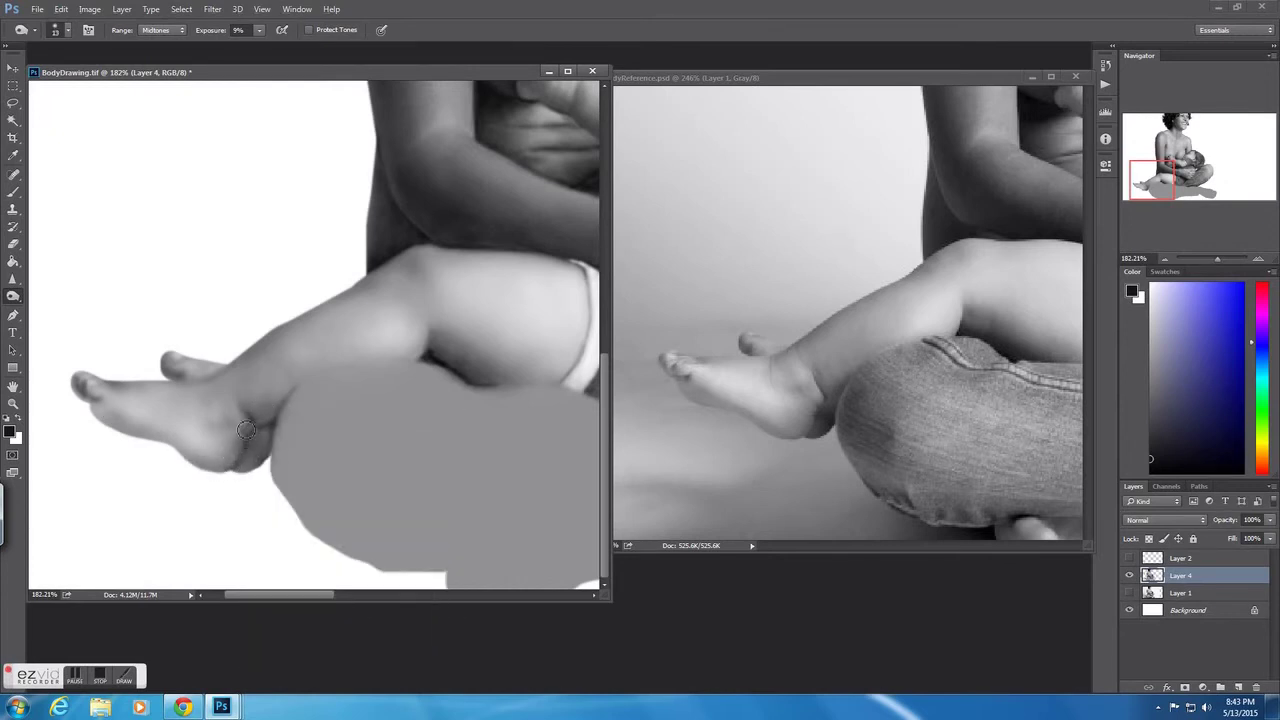
pyautogui.rightClick(388, 357)
pyautogui.press('Return')
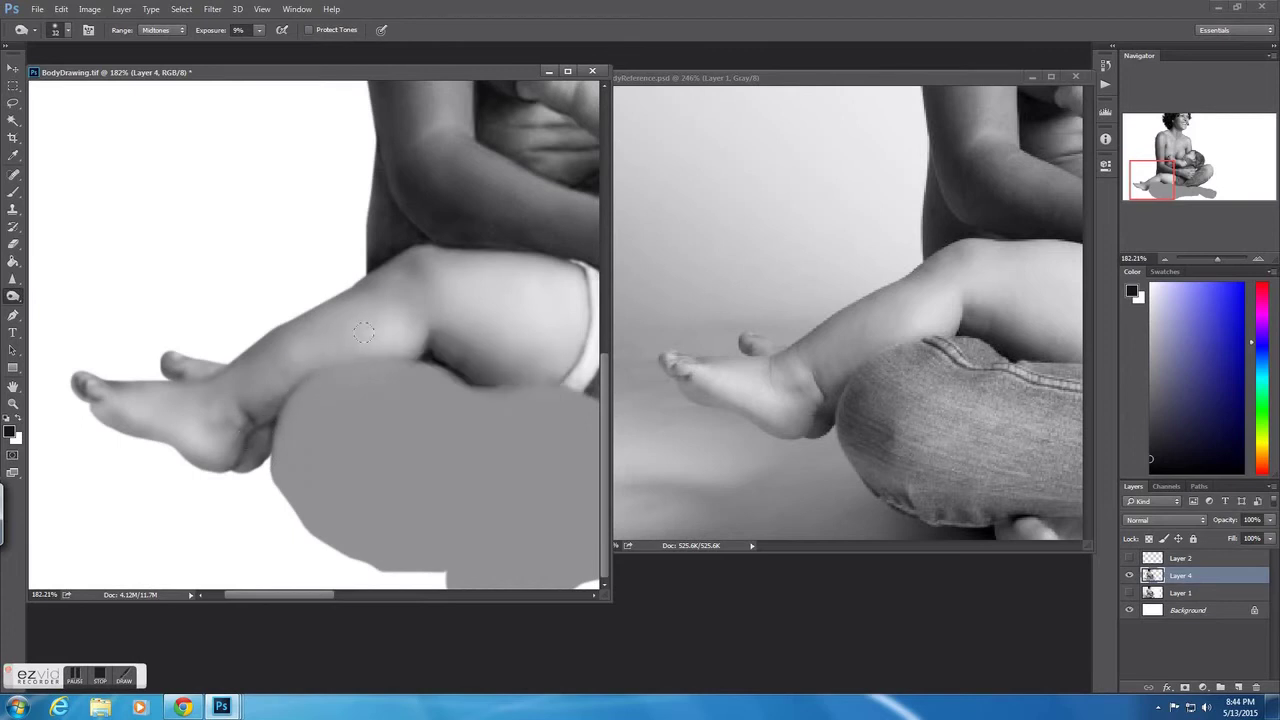
# - Briefly pick the Eraser, return to Dodge, and raise exposure to 17%
pyautogui.press('e')
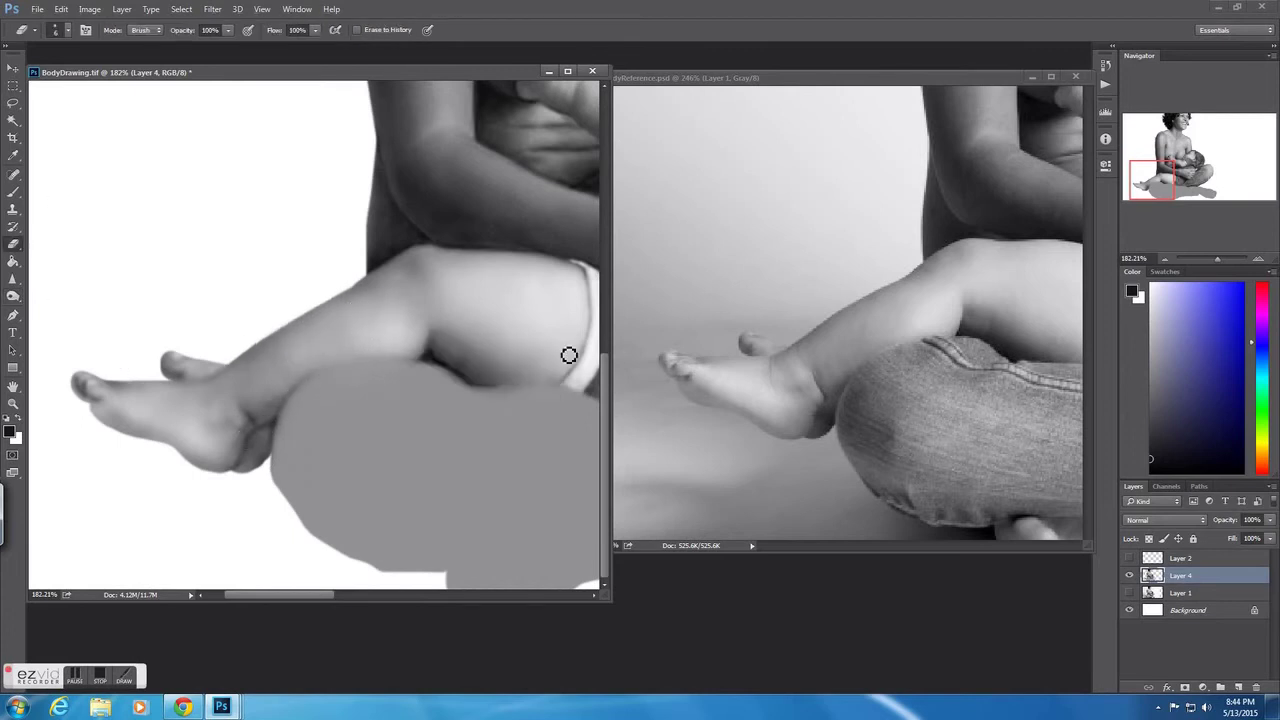
pyautogui.click(12, 296)
pyautogui.rightClick(143, 400)
pyautogui.press('Return')
pyautogui.rightClick(196, 444)
pyautogui.press('Return')
pyautogui.press('1')
pyautogui.press('7')
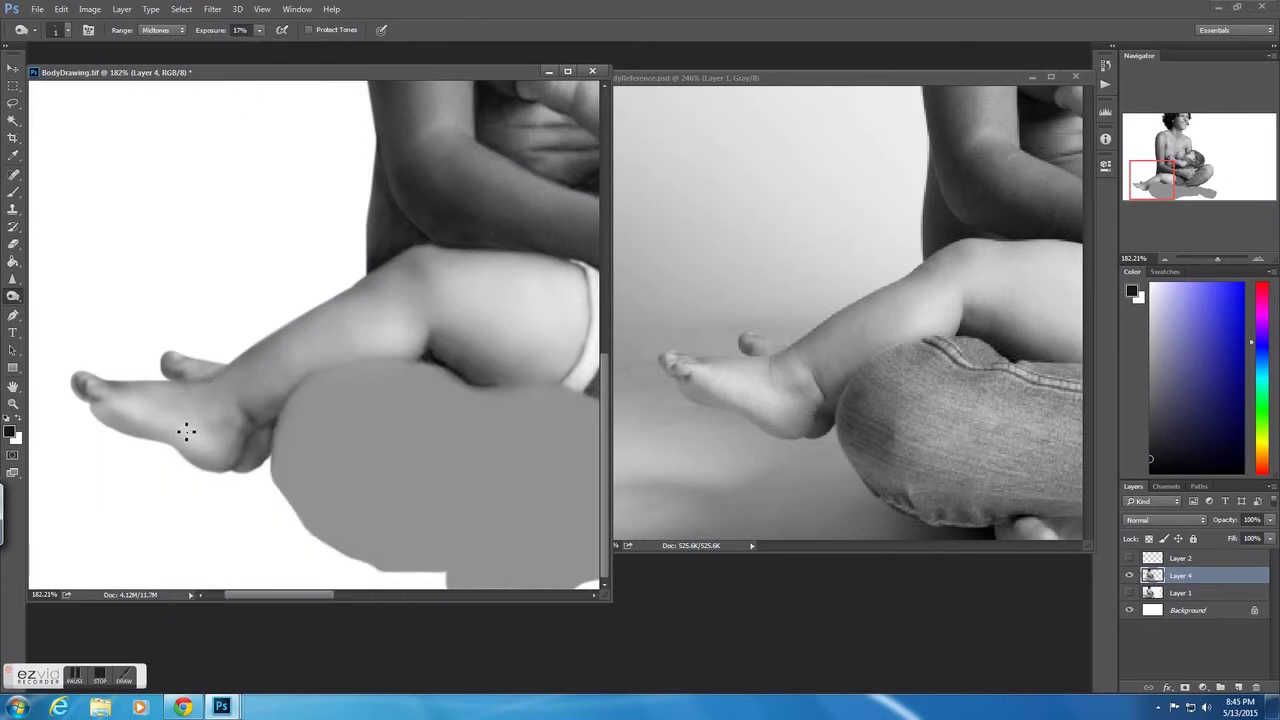
# - Lower Dodge exposure to 4% and adjust the brush size
pyautogui.rightClick(222, 392)
pyautogui.press('Return')
pyautogui.press('0')
pyautogui.press('4')
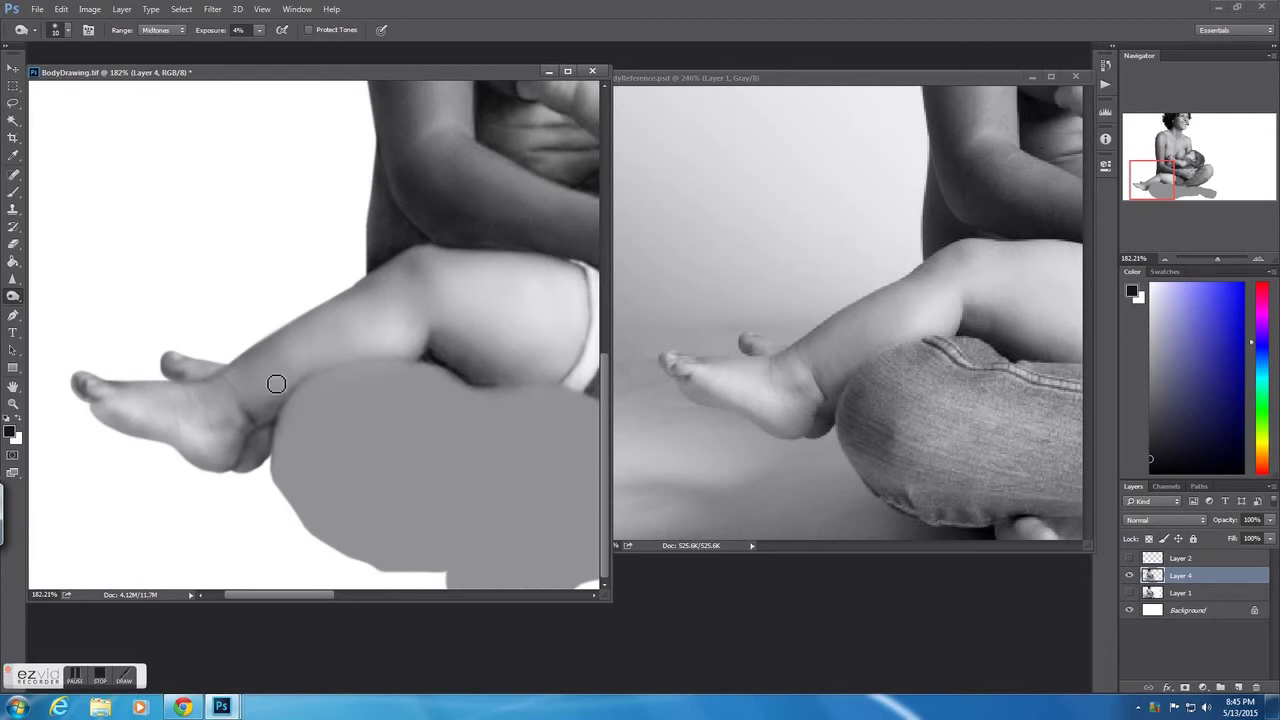
pyautogui.rightClick(249, 347)
pyautogui.press('Return')
pyautogui.click(182, 707)
pyautogui.click(95, 628)
pyautogui.rightClick(455, 365)
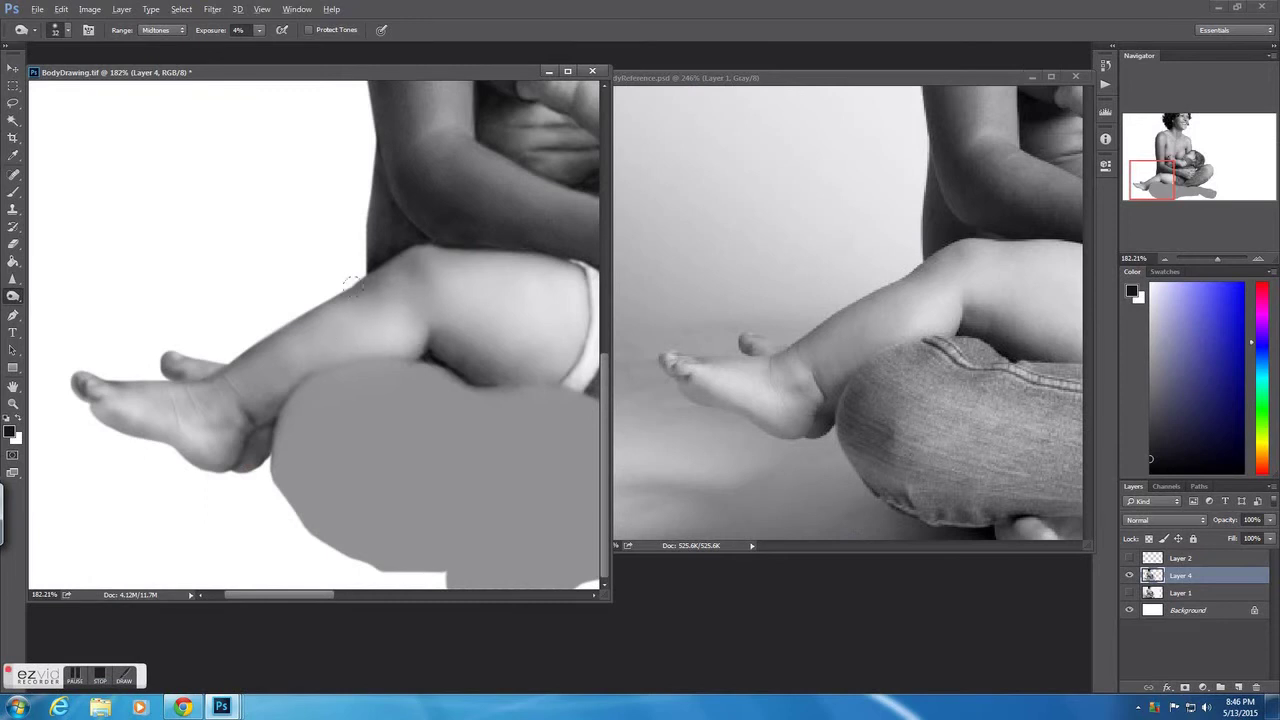
pyautogui.rightClick(300, 370)
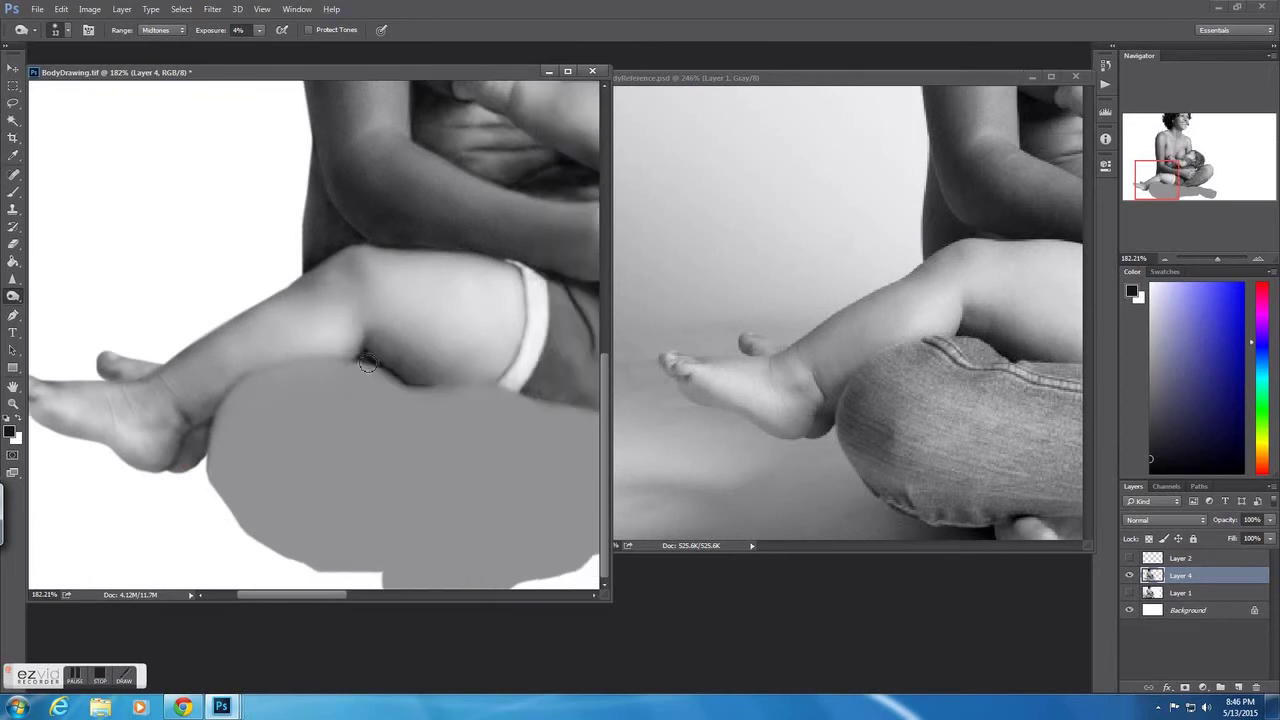
# - Bring the baby's thigh and knee into view in the drawing document
pyautogui.moveTo(428, 337); pyautogui.dragTo(444, 72)
pyautogui.click(444, 72)
pyautogui.rightClick(410, 398)
pyautogui.click(366, 386)
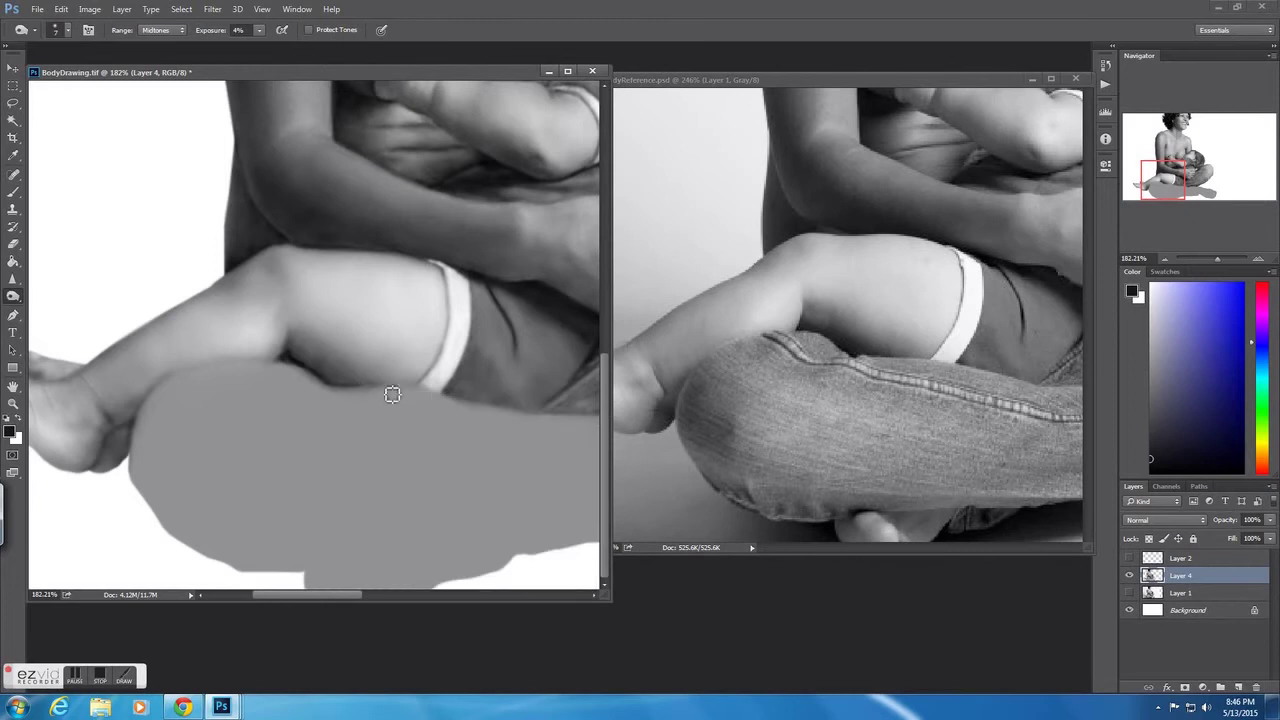
pyautogui.rightClick(342, 386)
pyautogui.press('Escape')
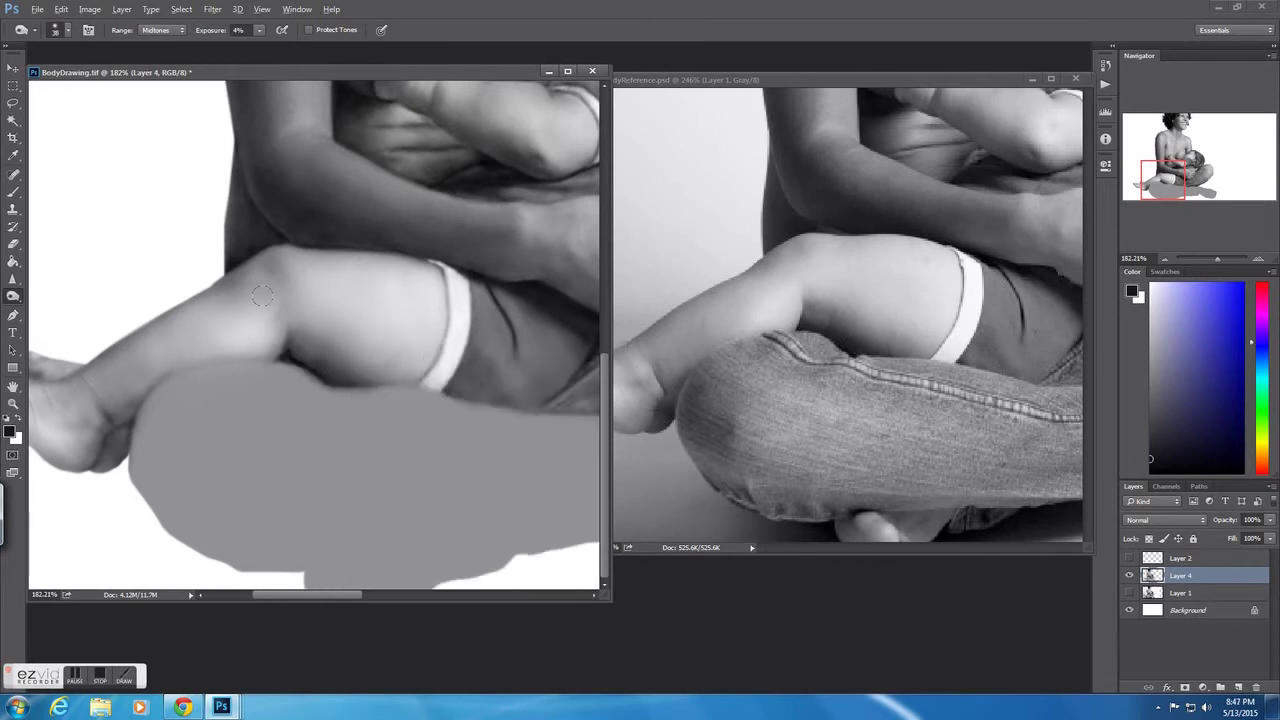
# - Zoom out to compare the whole figure, then zoom back in on the crossed legs
pyautogui.rightClick(292, 300)
pyautogui.press('Escape')
pyautogui.moveTo(1217, 258); pyautogui.dragTo(1211, 256)
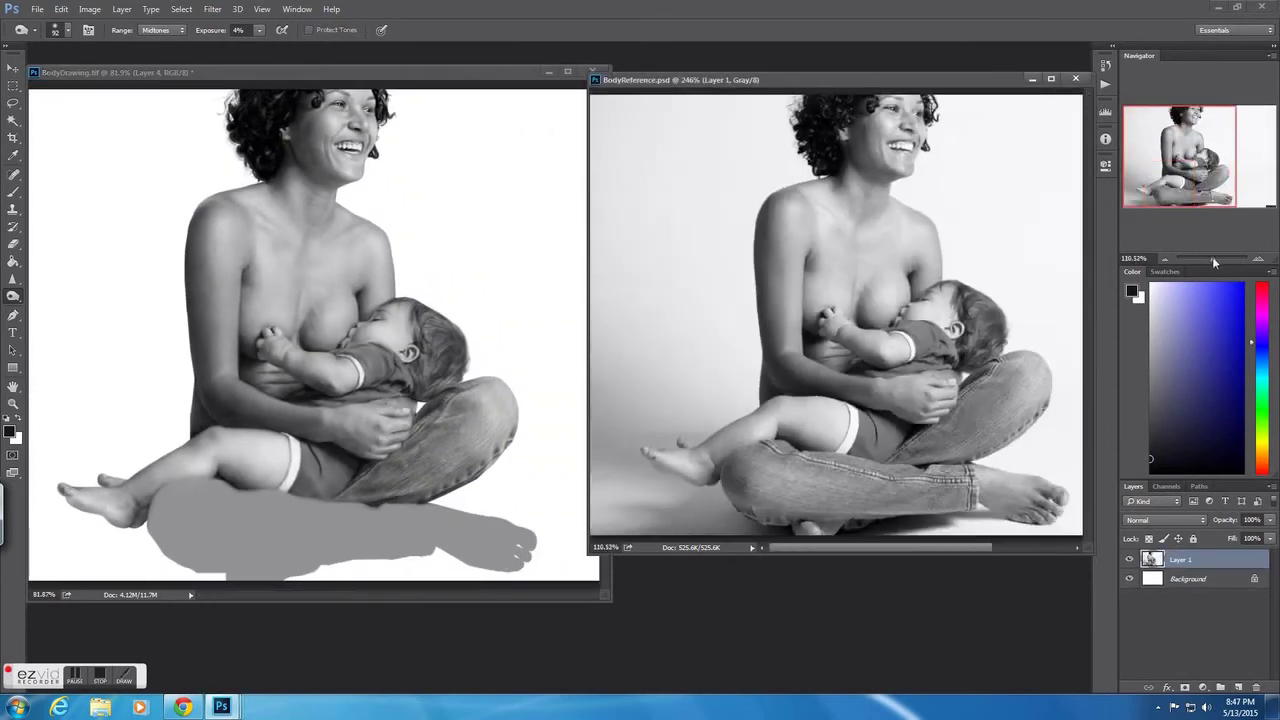
pyautogui.moveTo(400, 72); pyautogui.dragTo(403, 72)
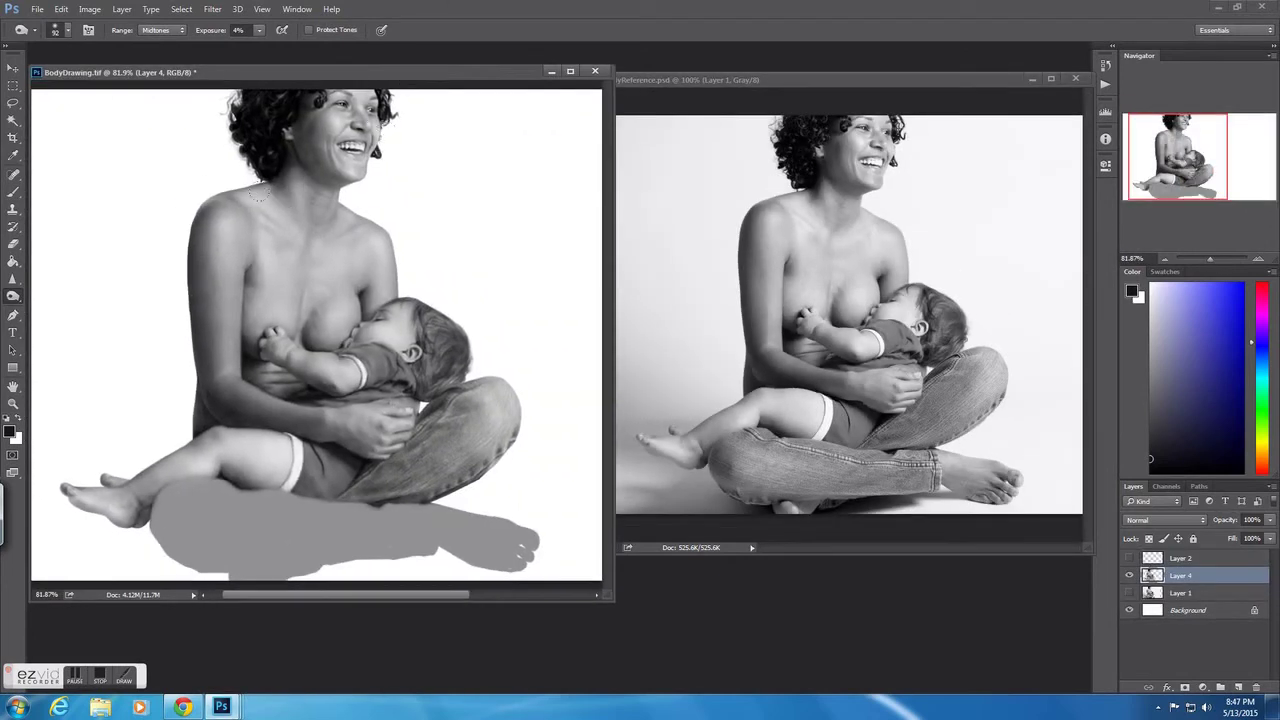
pyautogui.rightClick(268, 232)
pyautogui.press('Escape')
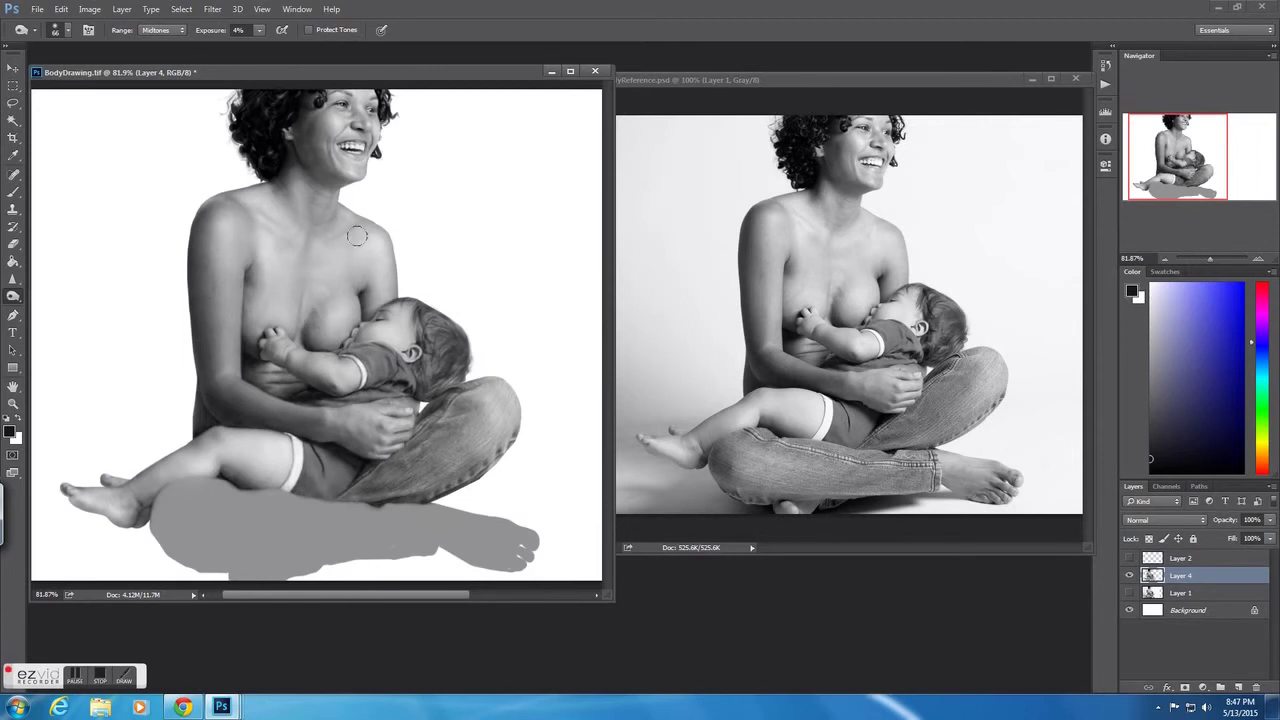
pyautogui.moveTo(1209, 258); pyautogui.dragTo(1214, 257)
pyautogui.moveTo(1190, 148); pyautogui.dragTo(1193, 178)
# - Sample the grey of the flat foot shape and return to Dodge/Burn
pyautogui.press('b')
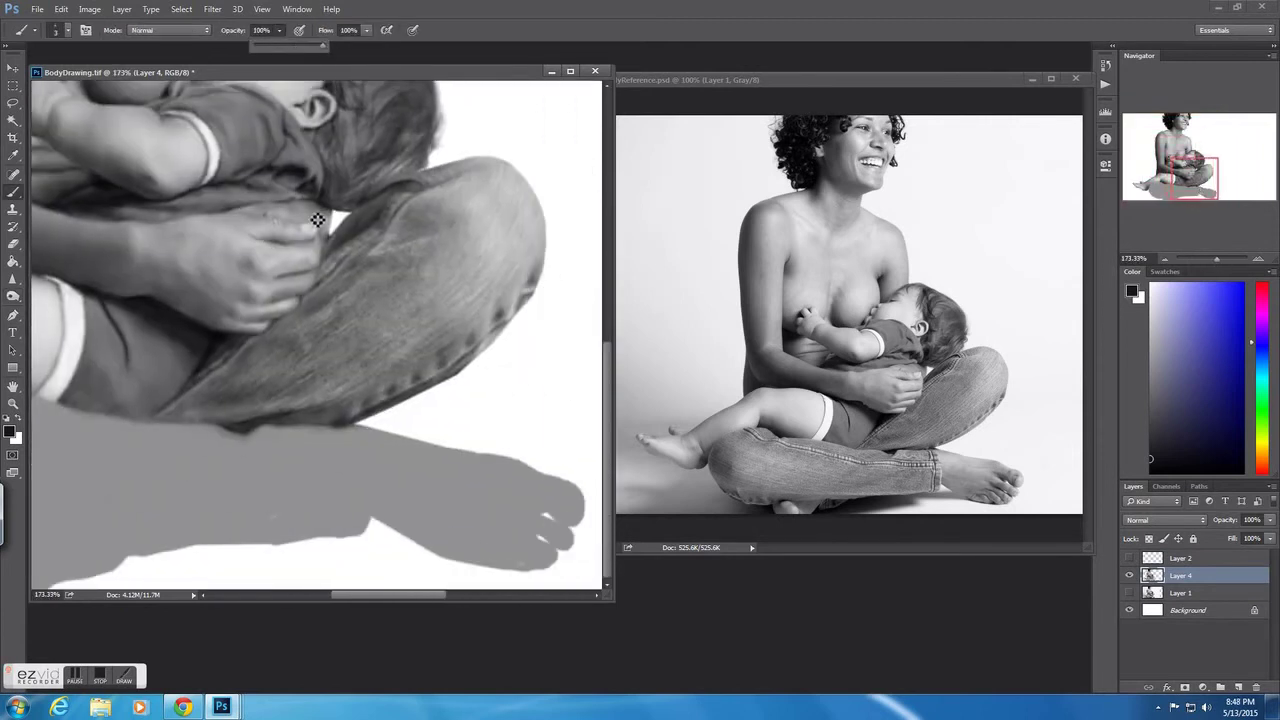
pyautogui.keyDown('alt'); pyautogui.click(274, 521); pyautogui.keyUp('alt')
pyautogui.moveTo(519, 557); pyautogui.dragTo(486, 600)
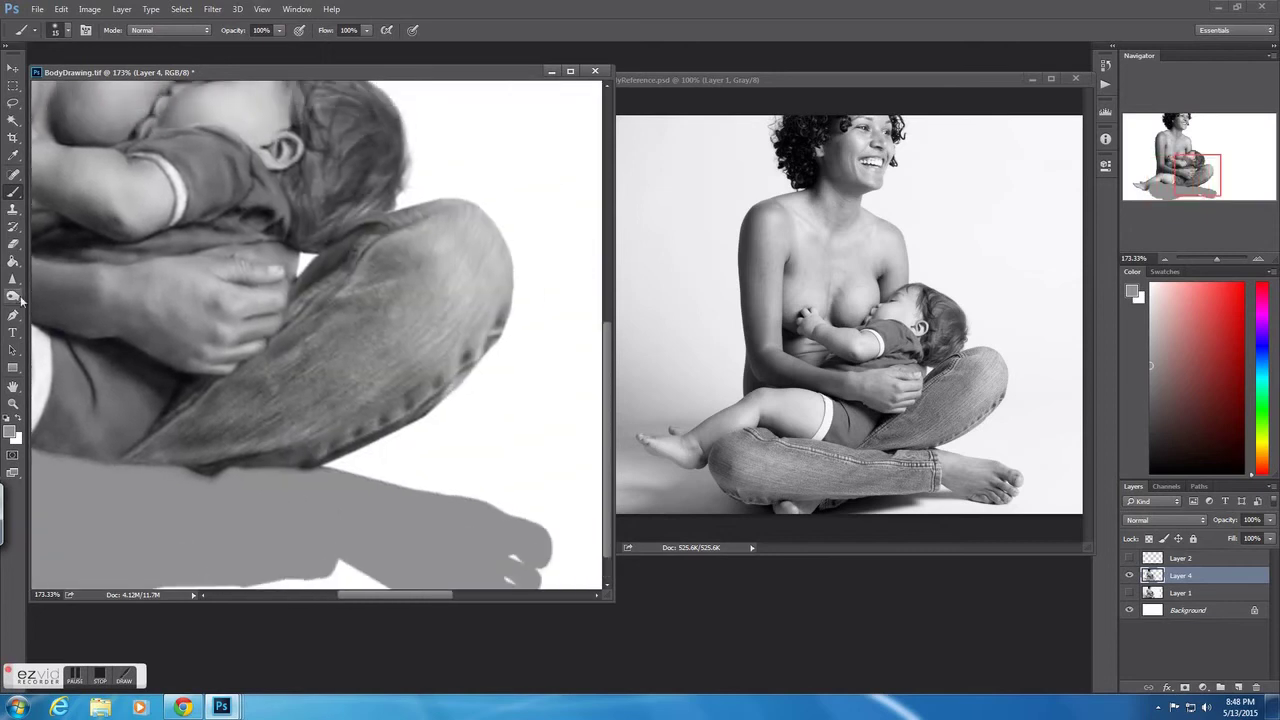
pyautogui.press('o')
# - Bring the reference photo forward and pan it to show the foot
pyautogui.scroll(2, 320, 330)
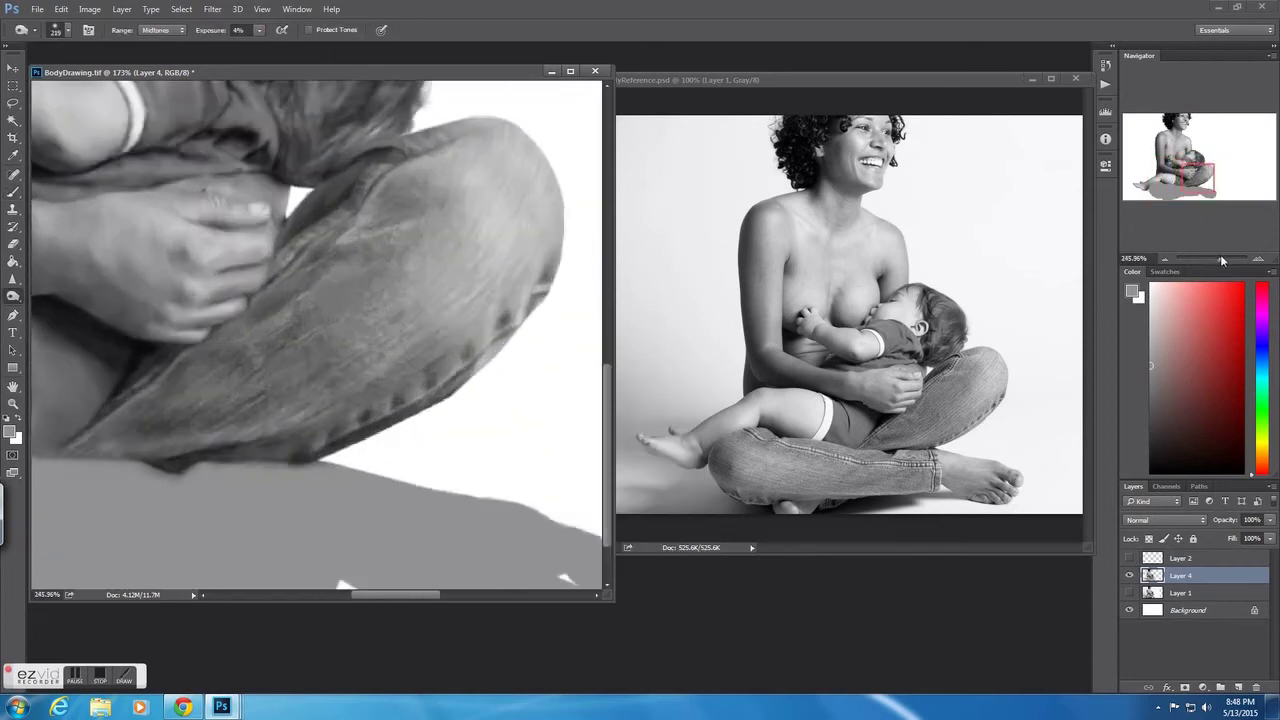
pyautogui.scroll(2, 320, 330)
pyautogui.click(913, 86)
pyautogui.scroll(3, 840, 320)
pyautogui.scroll(2, 840, 320)
pyautogui.moveTo(840, 450); pyautogui.dragTo(830, 280)
pyautogui.click(300, 300)
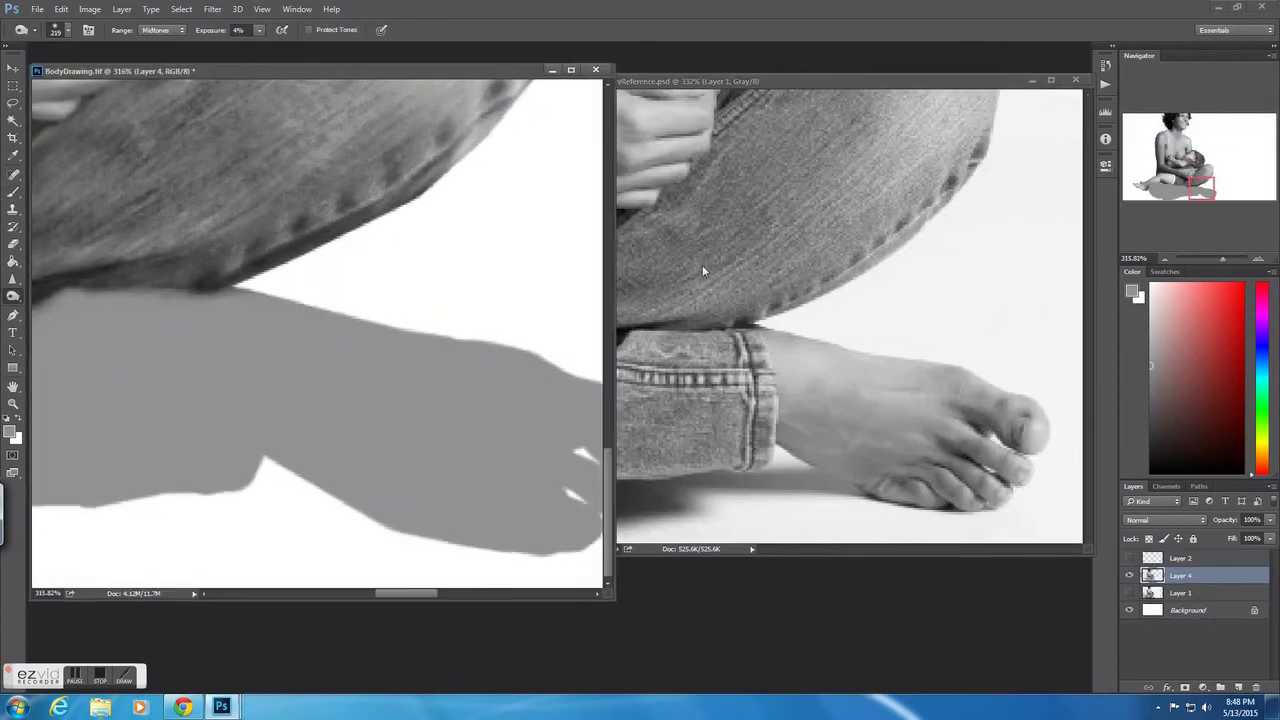
# - Set the brush to 10 px
pyautogui.rightClick(292, 380)
pyautogui.press('Return')
pyautogui.rightClick(375, 436)
pyautogui.press('Return')
pyautogui.hscroll(2, 391, 437)
pyautogui.rightClick(343, 333)
pyautogui.write('10')
pyautogui.press('Return')
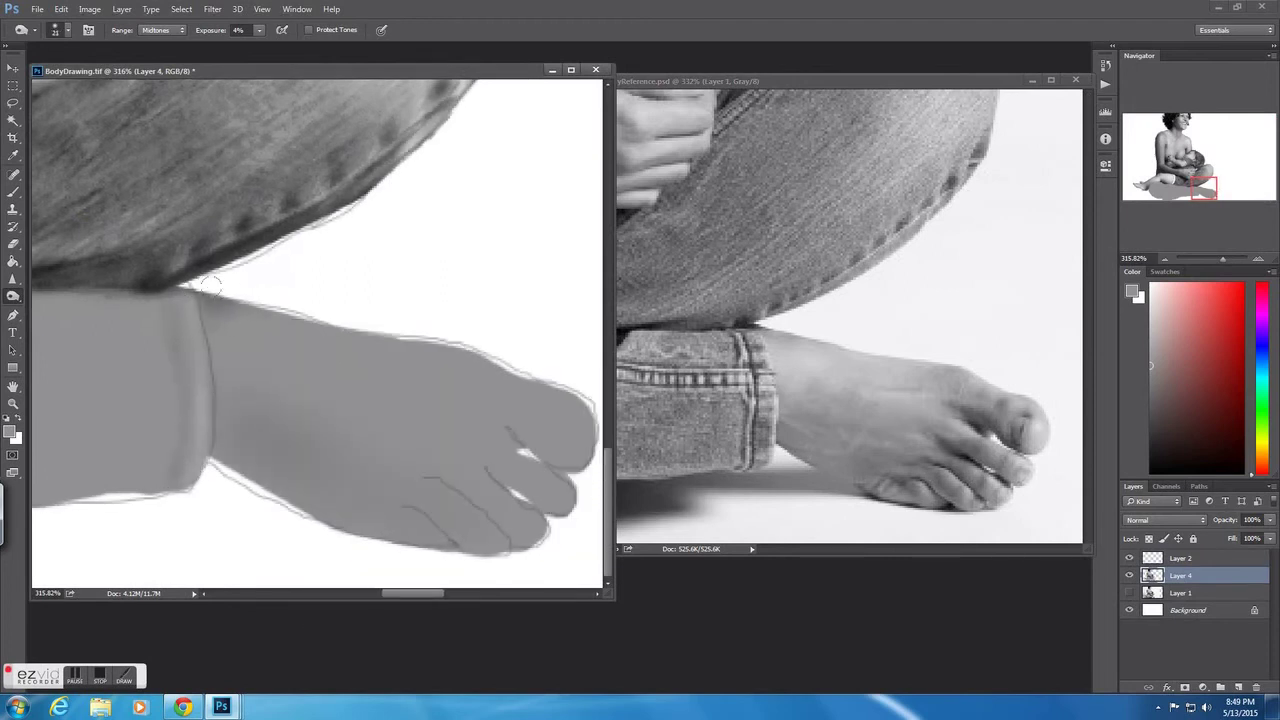
# - Hide the Layer 2 outline and lighten the cuff edge with a 5 px brush
pyautogui.click(1130, 558)
pyautogui.rightClick(140, 285)
pyautogui.write('5')
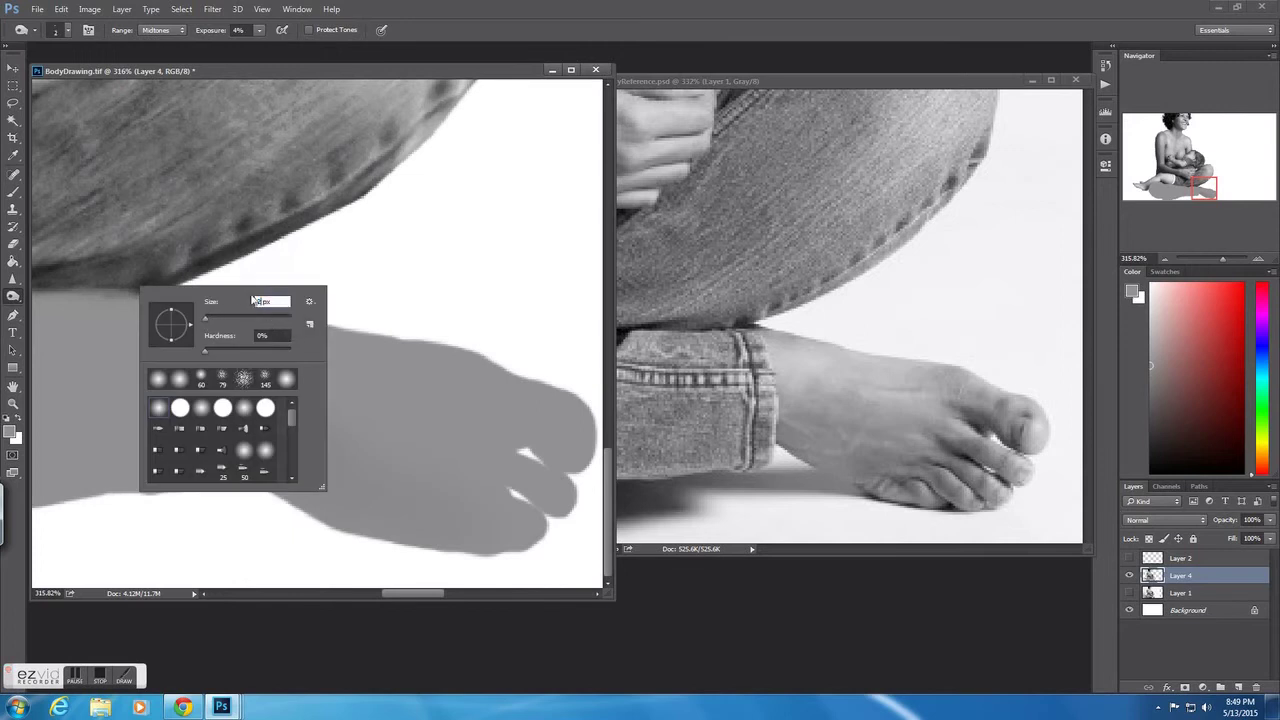
pyautogui.press('Return')
pyautogui.moveTo(215, 425)
pyautogui.mouseDown()
pyautogui.moveTo(211, 351)
pyautogui.moveTo(217, 457)
pyautogui.moveTo(213, 367)
pyautogui.moveTo(214, 446)
pyautogui.moveTo(177, 480)
pyautogui.moveTo(189, 383)
pyautogui.moveTo(177, 319)
pyautogui.mouseUp()
# - Raise exposure to 19% and lighten the cuff edge further
pyautogui.click(183, 707)
pyautogui.click(221, 707)
pyautogui.press('1')
pyautogui.press('9')
pyautogui.moveTo(223, 384)
pyautogui.mouseDown()
pyautogui.moveTo(209, 346)
pyautogui.moveTo(220, 437)
pyautogui.moveTo(217, 390)
pyautogui.mouseUp()
# - Lower exposure to 8% and shrink the brush
pyautogui.rightClick(272, 310)
pyautogui.click(330, 428)
pyautogui.press('0')
pyautogui.press('8')
pyautogui.press('[')
pyautogui.press('[')
pyautogui.press('[')
pyautogui.rightClick(540, 436)
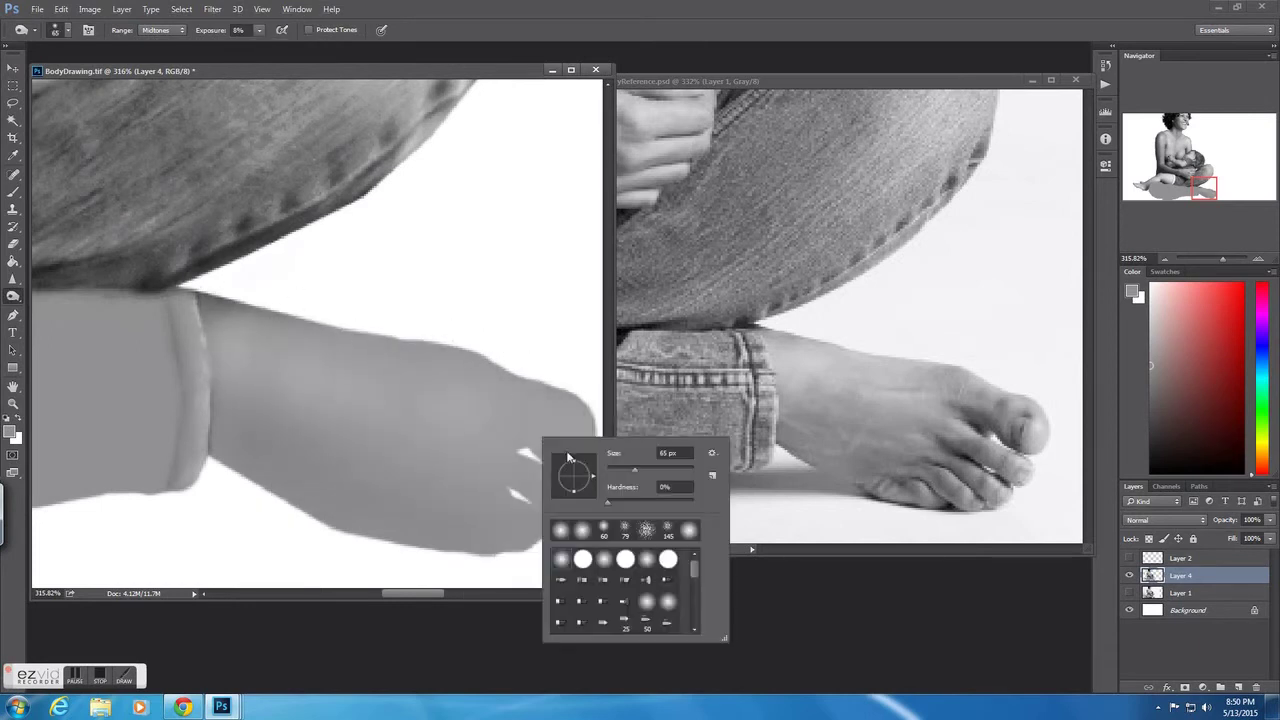
pyautogui.press('Escape')
# - Drop exposure to 5% and shrink the brush to a fine tip
pyautogui.press('0')
pyautogui.press('5')
pyautogui.rightClick(512, 466)
pyautogui.press('Escape')
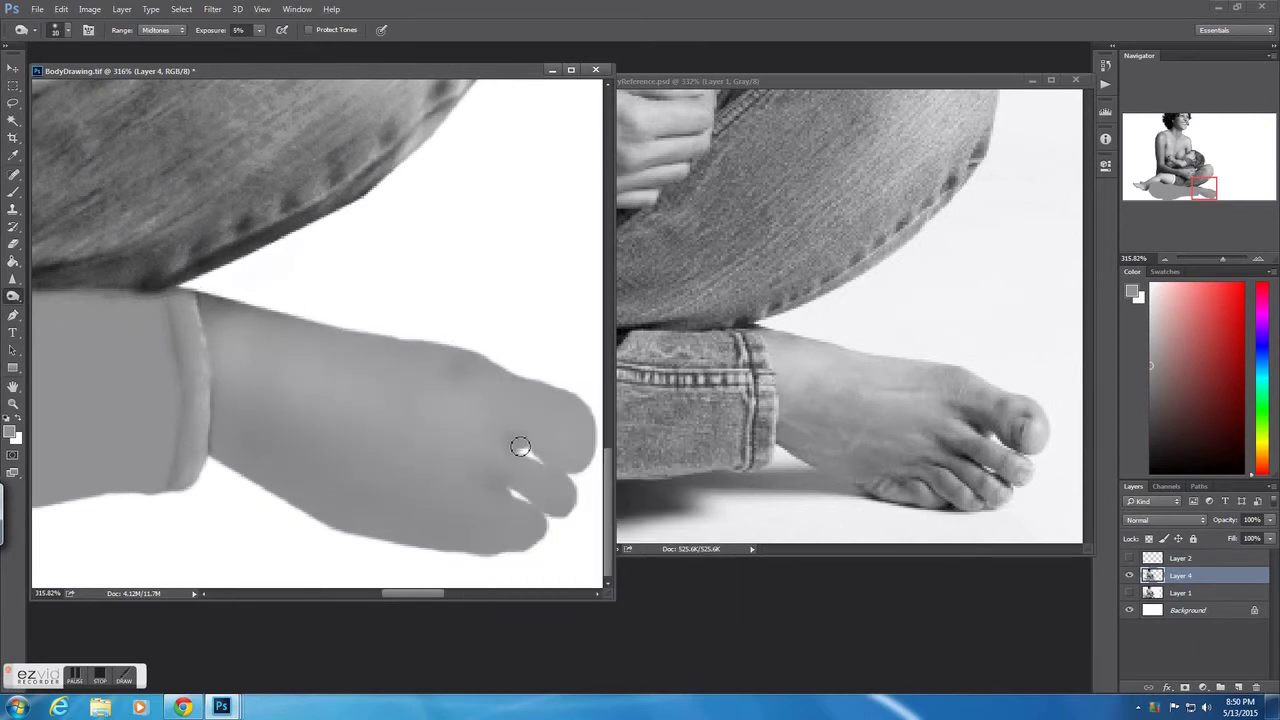
pyautogui.rightClick(498, 482)
pyautogui.press('Escape')
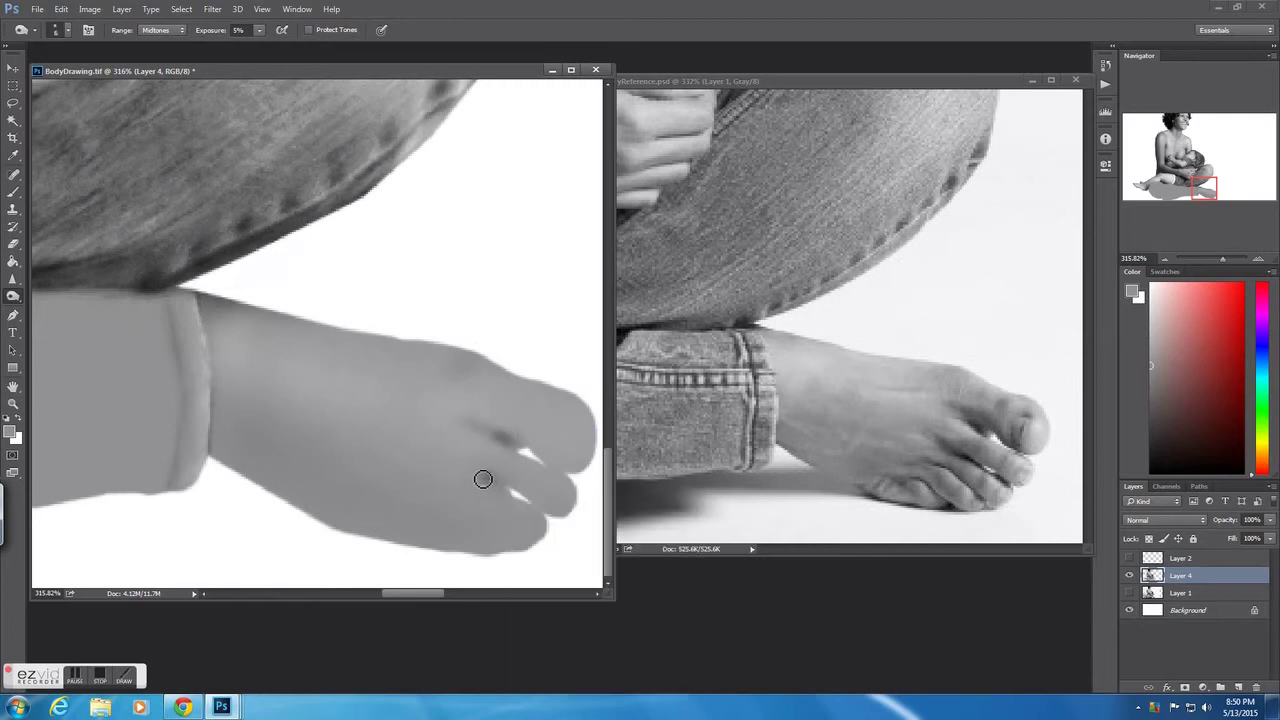
pyautogui.rightClick(502, 490)
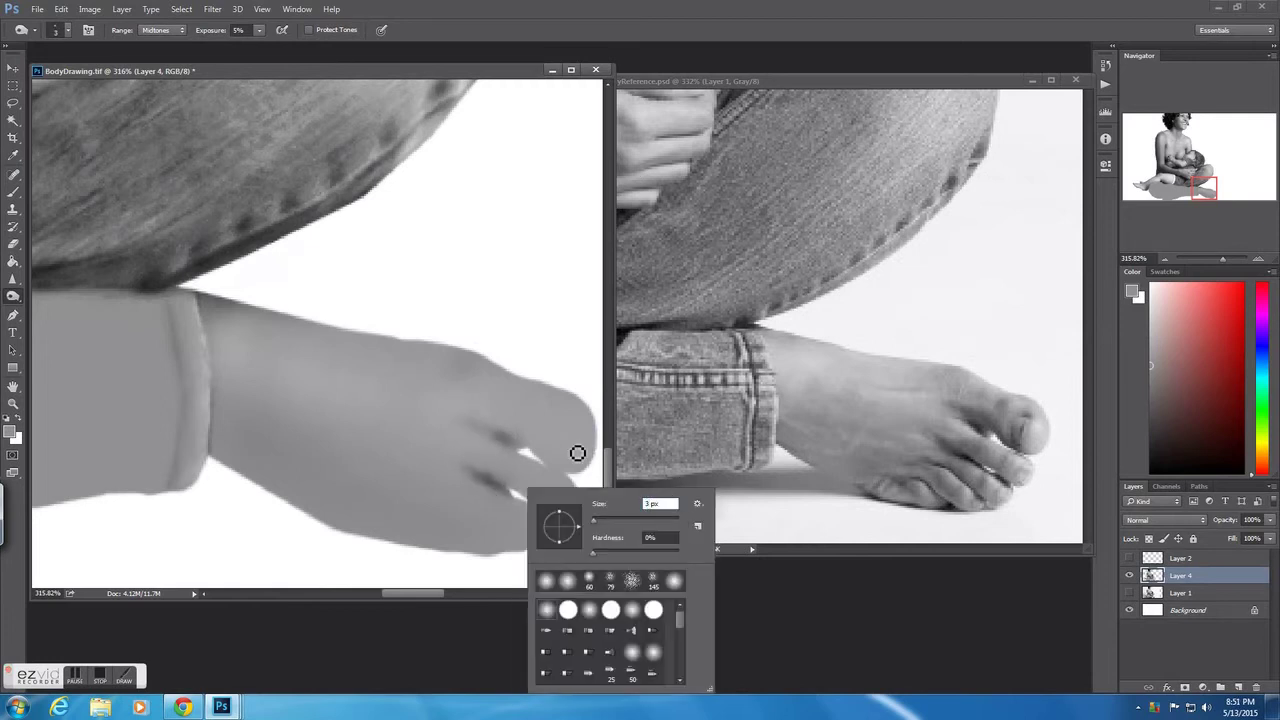
pyautogui.press('Escape')
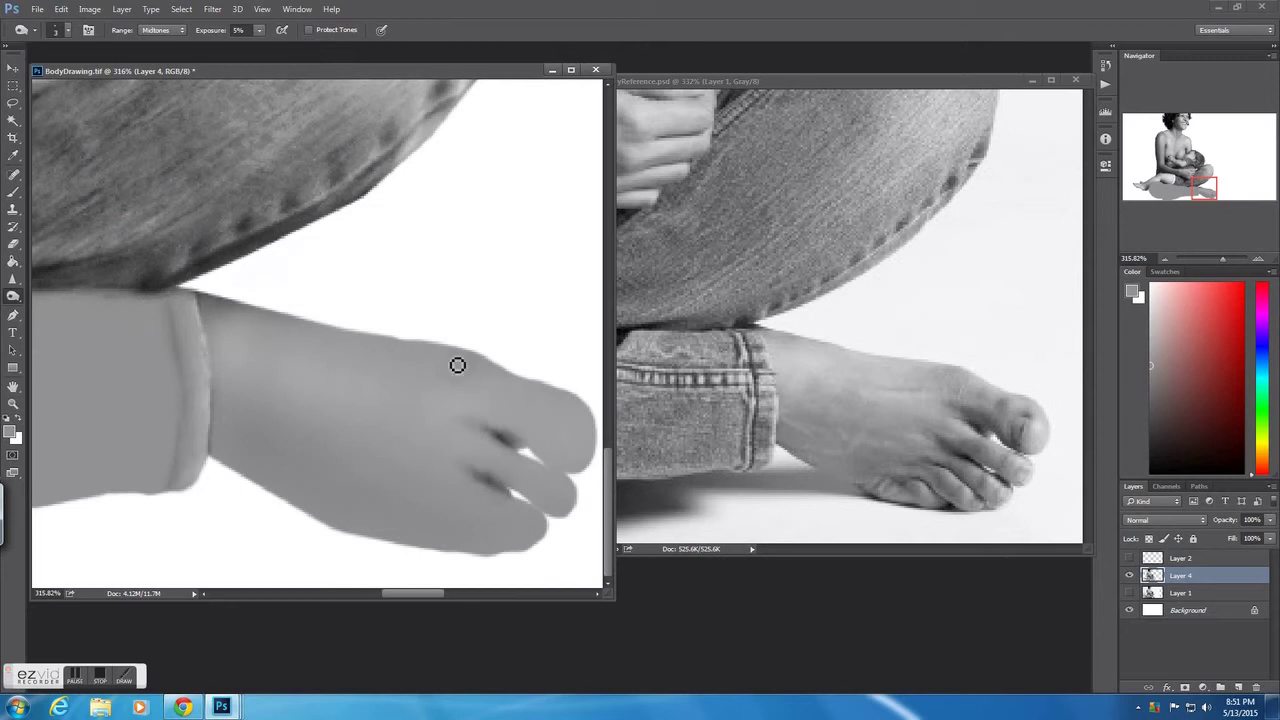
# - Show the Layer 2 outline, hide Layer 1, and fine-tune the brush size for the toe creases
pyautogui.click(1129, 593)
pyautogui.click(1129, 558)
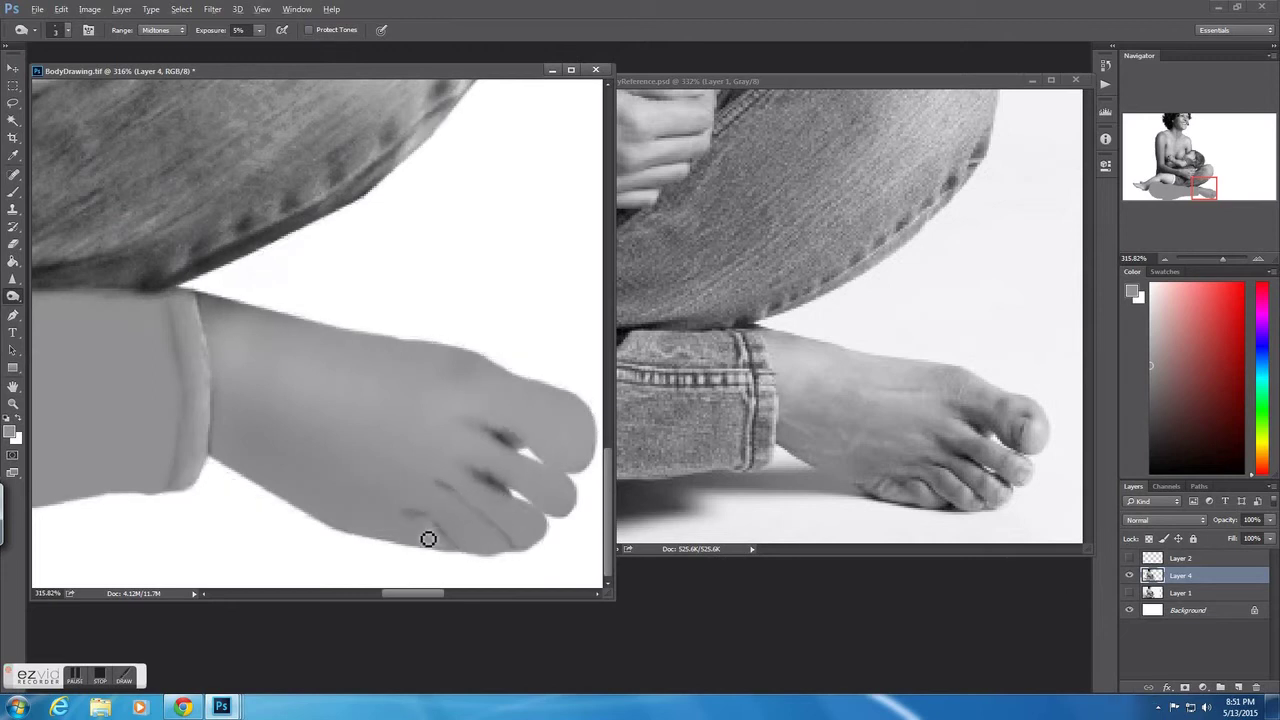
pyautogui.rightClick(454, 503)
pyautogui.press('Return')
pyautogui.rightClick(518, 430)
pyautogui.press('Return')
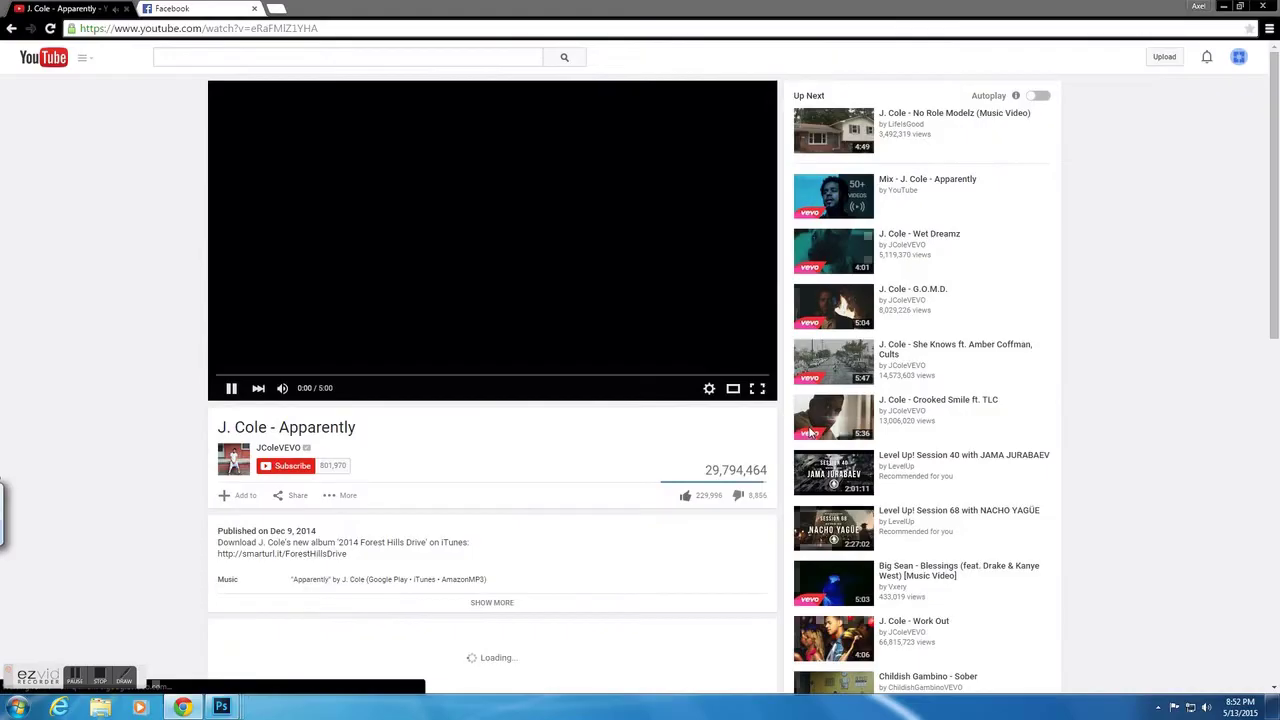
pyautogui.press(']')
# - Lighten the toes slightly with the Dodge tool at 2% exposure
pyautogui.press('0')
pyautogui.press('2')
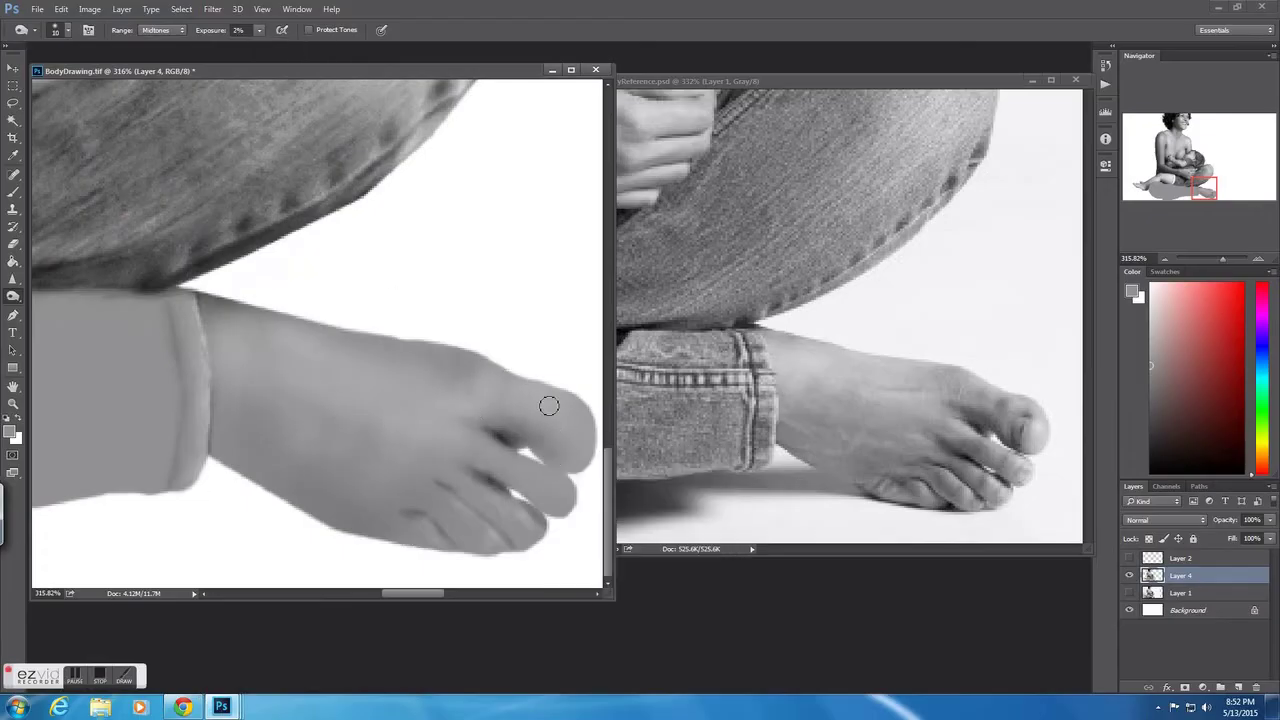
pyautogui.moveTo(585, 452); pyautogui.dragTo(569, 441)
pyautogui.rightClick(555, 438)
pyautogui.press('Escape')
# - Raise exposure to 7% and darken the toe's shadow areas with a smaller brush
pyautogui.press('0')
pyautogui.press('7')
pyautogui.rightClick(566, 388)
pyautogui.press('Escape')
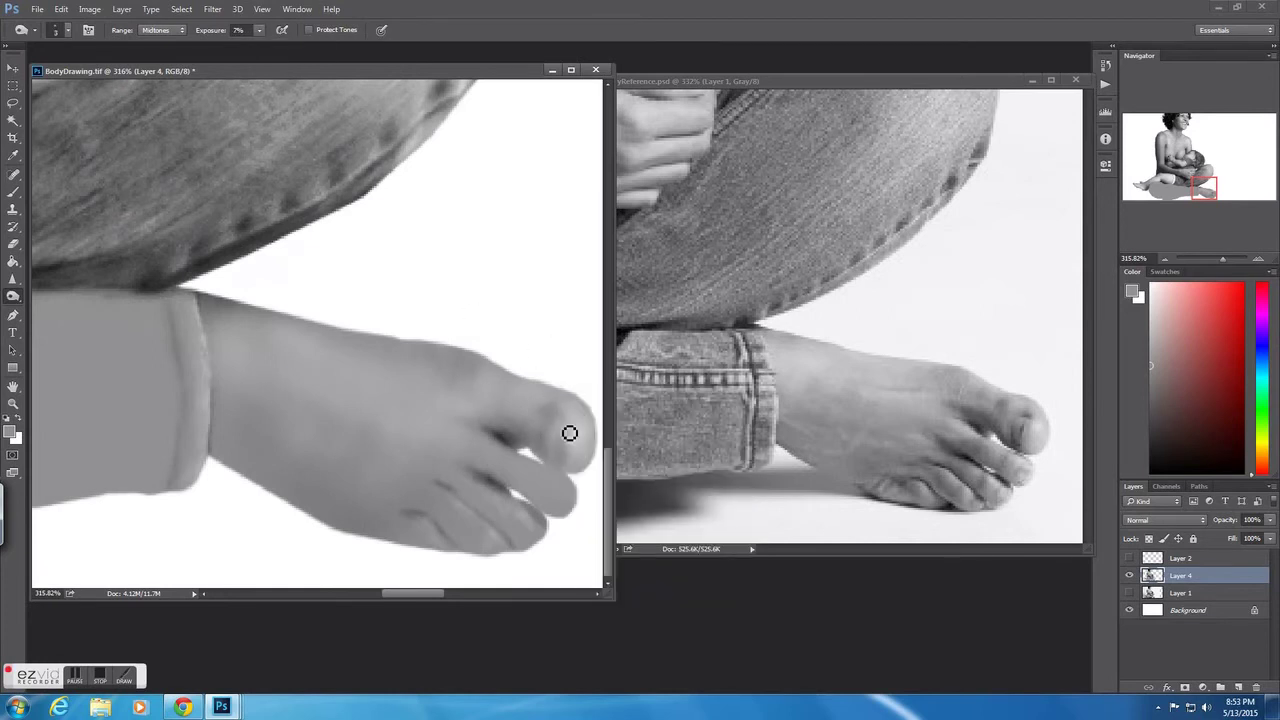
pyautogui.moveTo(573, 423); pyautogui.dragTo(563, 448)
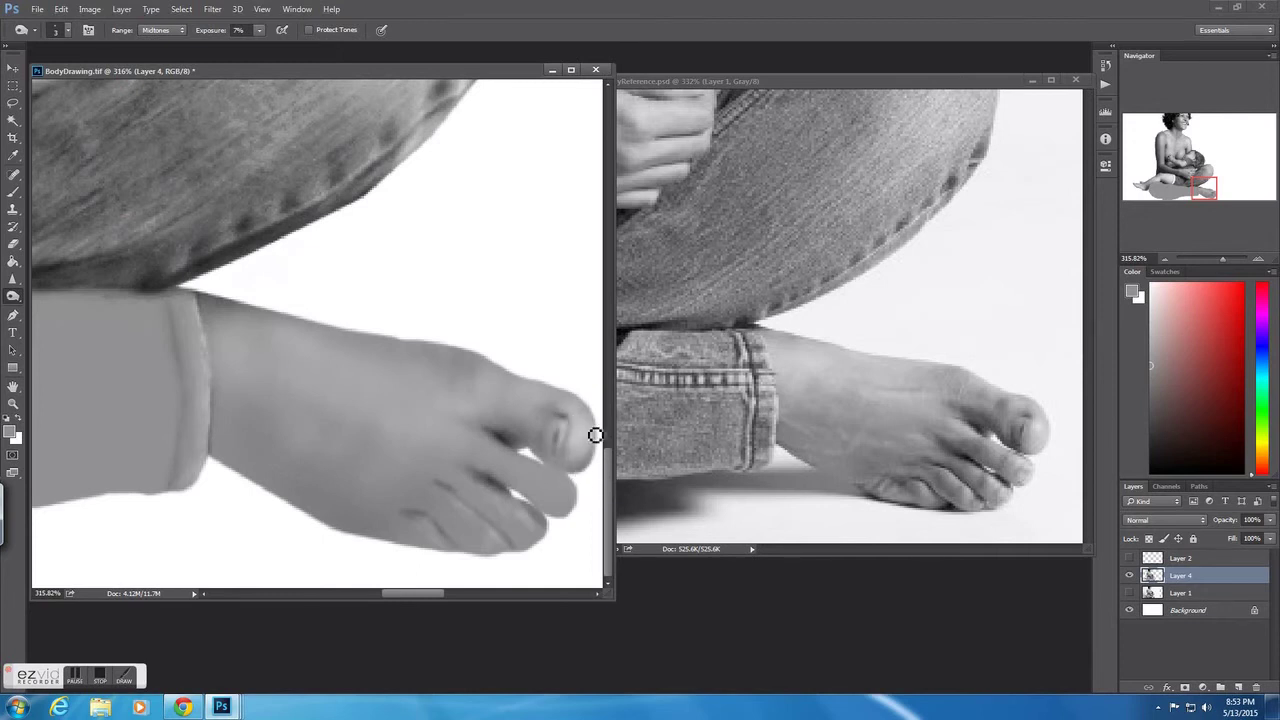
pyautogui.moveTo(533, 407); pyautogui.dragTo(535, 415)
pyautogui.rightClick(537, 410)
pyautogui.press('Escape')
# - Set the brush to 20 px, then 1 px, then enlarge it slightly
pyautogui.rightClick(540, 446)
pyautogui.write('20')
pyautogui.press('Return')
pyautogui.press('Escape')
pyautogui.rightClick(532, 462)
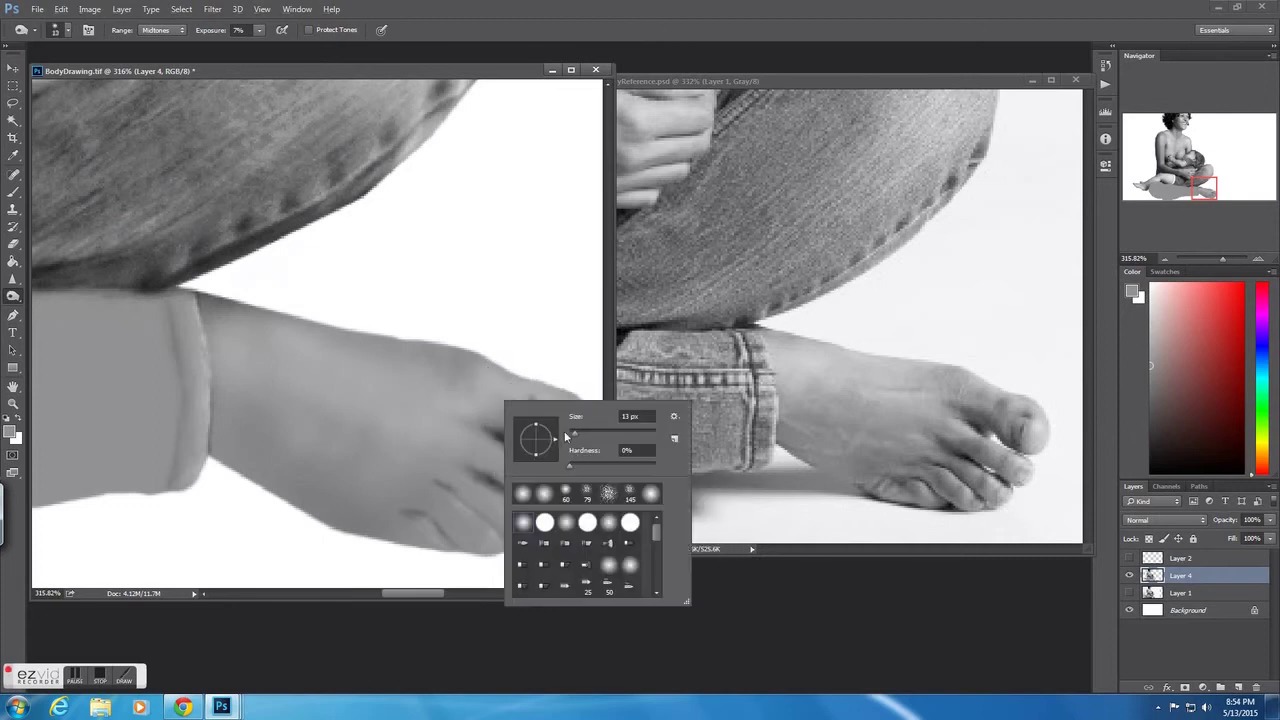
pyautogui.write('1')
pyautogui.press('Return')
pyautogui.press(']')
pyautogui.press(']')
pyautogui.press(']')
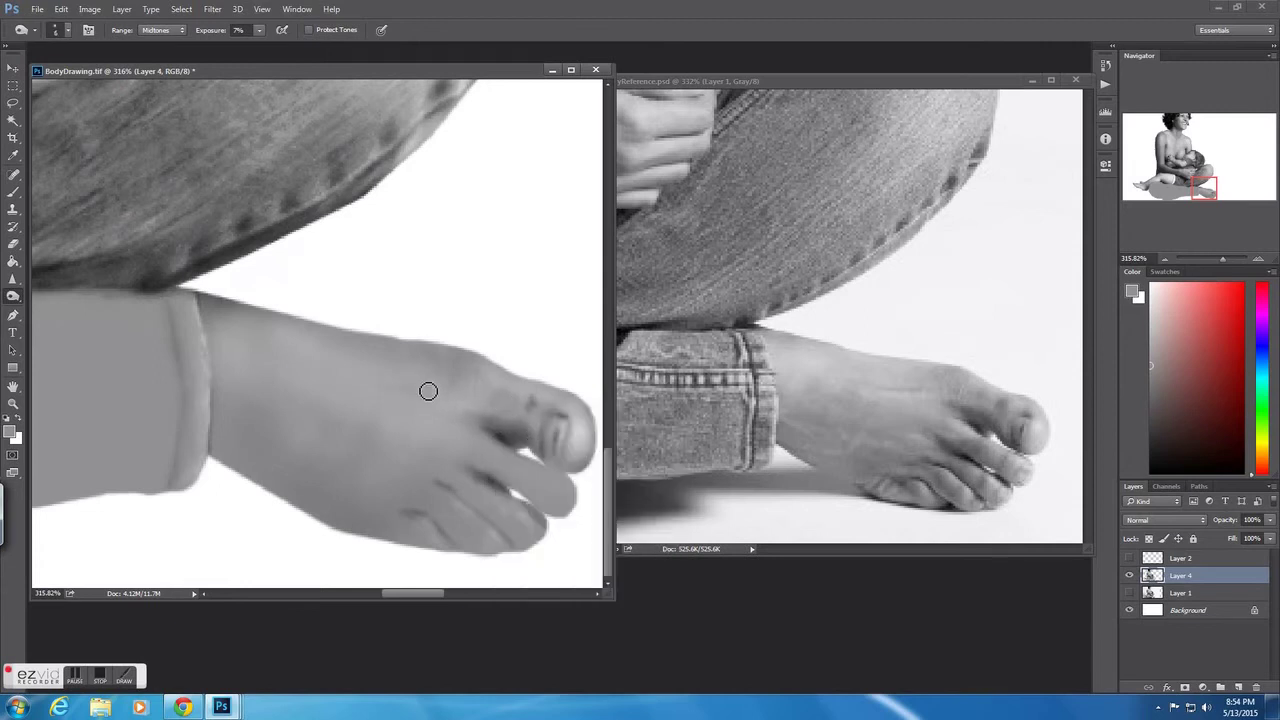
# - Adjust the brush size, settling on 15 px for the big-toe nail
pyautogui.rightClick(461, 441)
pyautogui.press('Escape')
pyautogui.rightClick(505, 468)
pyautogui.press('Escape')
pyautogui.press('Escape')
pyautogui.rightClick(480, 434)
pyautogui.press('Escape')
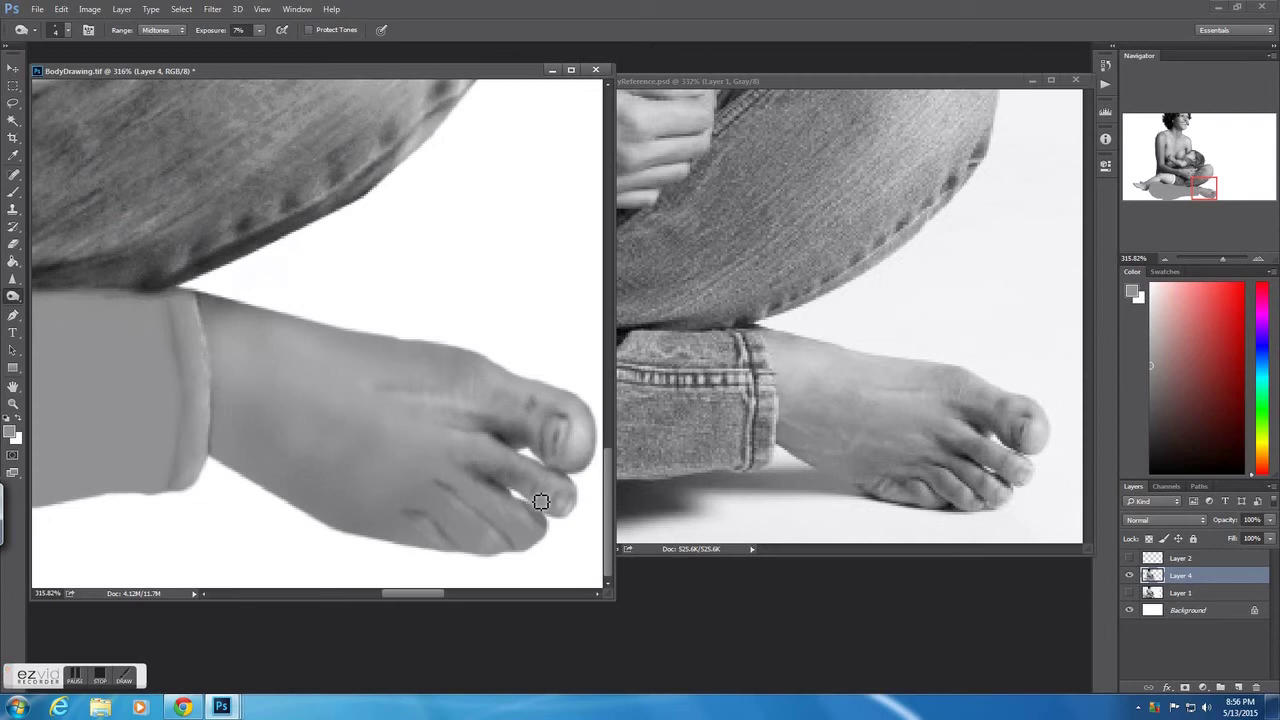
pyautogui.rightClick(505, 450)
pyautogui.write('15')
pyautogui.press('Return')
pyautogui.rightClick(566, 490)
pyautogui.press('Escape')
# - Fine-tune the brush around 4 px and subtly lighten the toe shading
pyautogui.rightClick(552, 530)
pyautogui.press('Return')
pyautogui.rightClick(501, 499)
pyautogui.press('Return')
pyautogui.rightClick(450, 494)
pyautogui.press('Return')
pyautogui.moveTo(482, 519)
pyautogui.mouseDown()
pyautogui.moveTo(517, 540)
pyautogui.moveTo(471, 494)
pyautogui.moveTo(489, 528)
pyautogui.moveTo(501, 494)
pyautogui.moveTo(483, 531)
pyautogui.moveTo(491, 554)
pyautogui.moveTo(497, 535)
pyautogui.moveTo(511, 546)
pyautogui.moveTo(480, 531)
pyautogui.moveTo(471, 557)
pyautogui.moveTo(443, 507)
pyautogui.mouseUp()
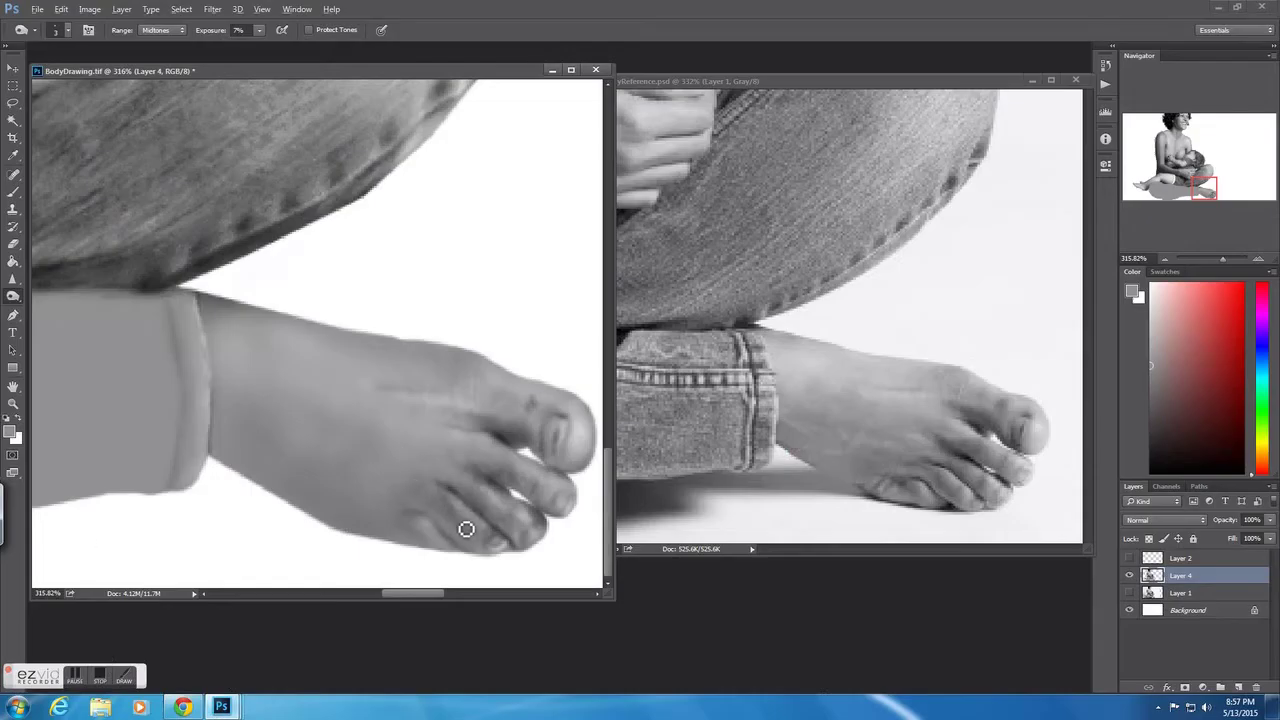
pyautogui.rightClick(466, 529)
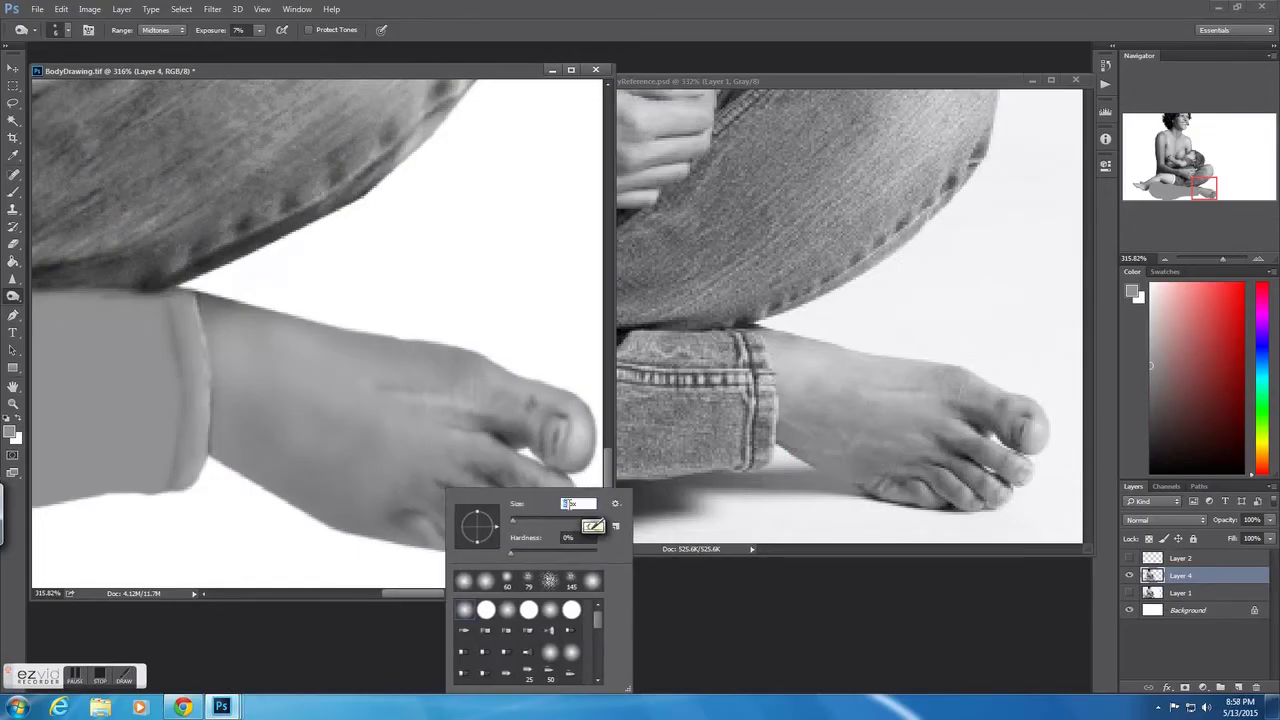
# - Resize the brush up to 30 px, then 21 px, for the toe creases
pyautogui.press('Return')
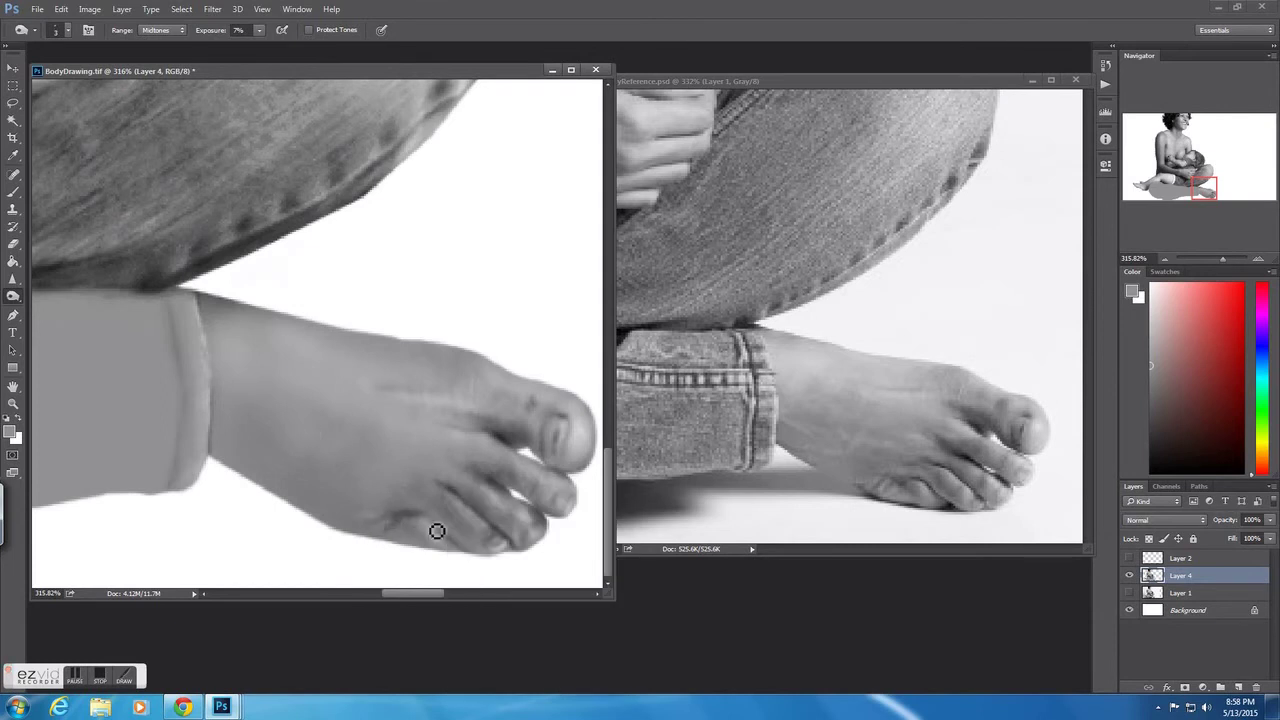
pyautogui.rightClick(500, 532)
pyautogui.press('Return')
pyautogui.rightClick(401, 473)
pyautogui.press('Return')
pyautogui.rightClick(302, 436)
pyautogui.press('Return')
pyautogui.rightClick(308, 412)
pyautogui.press('Return')
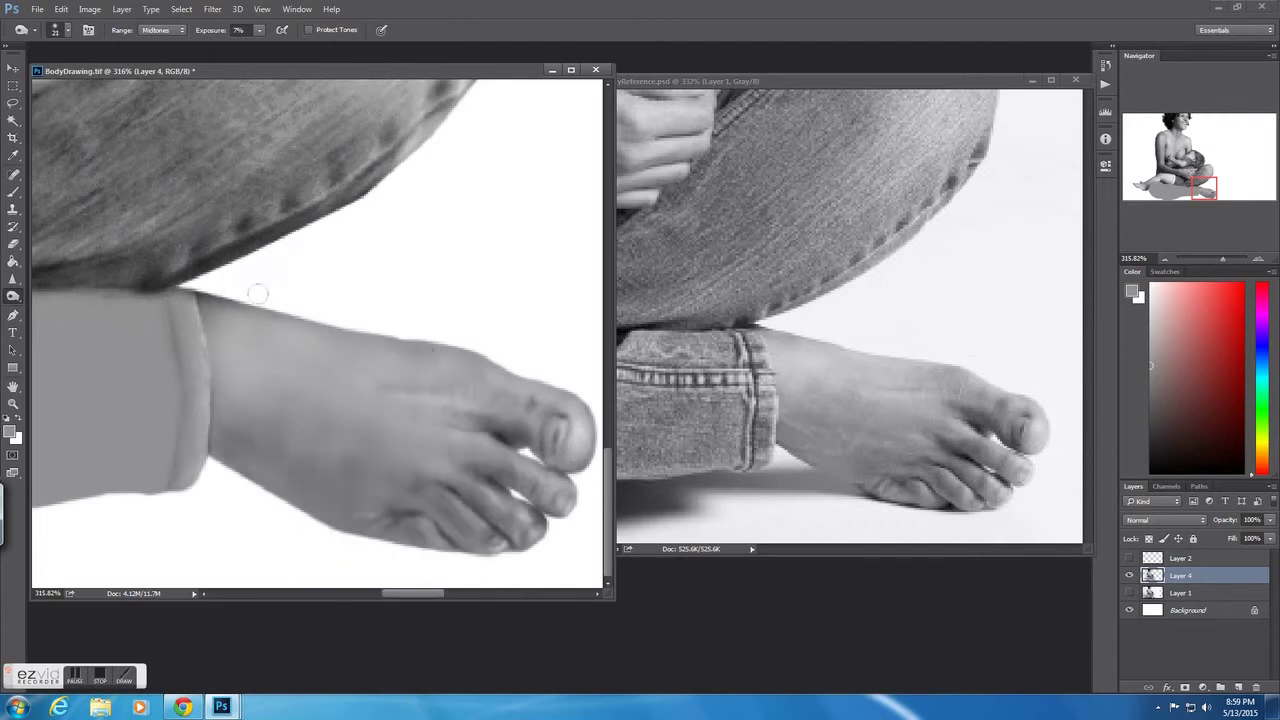
# - Switch the brush to 72 px, then back down to 24 px
pyautogui.rightClick(308, 330)
pyautogui.click(392, 550)
pyautogui.rightClick(420, 318)
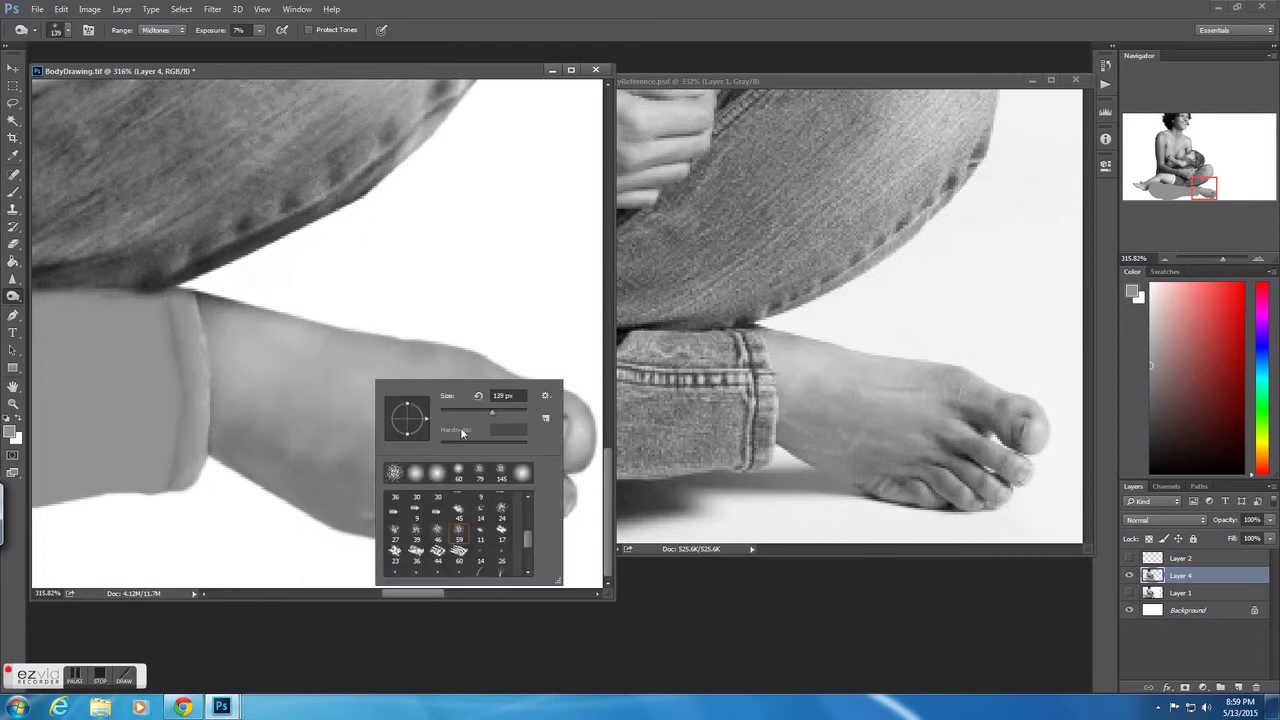
pyautogui.press('Return')
pyautogui.rightClick(376, 420)
pyautogui.click(387, 402)
pyautogui.press('Return')
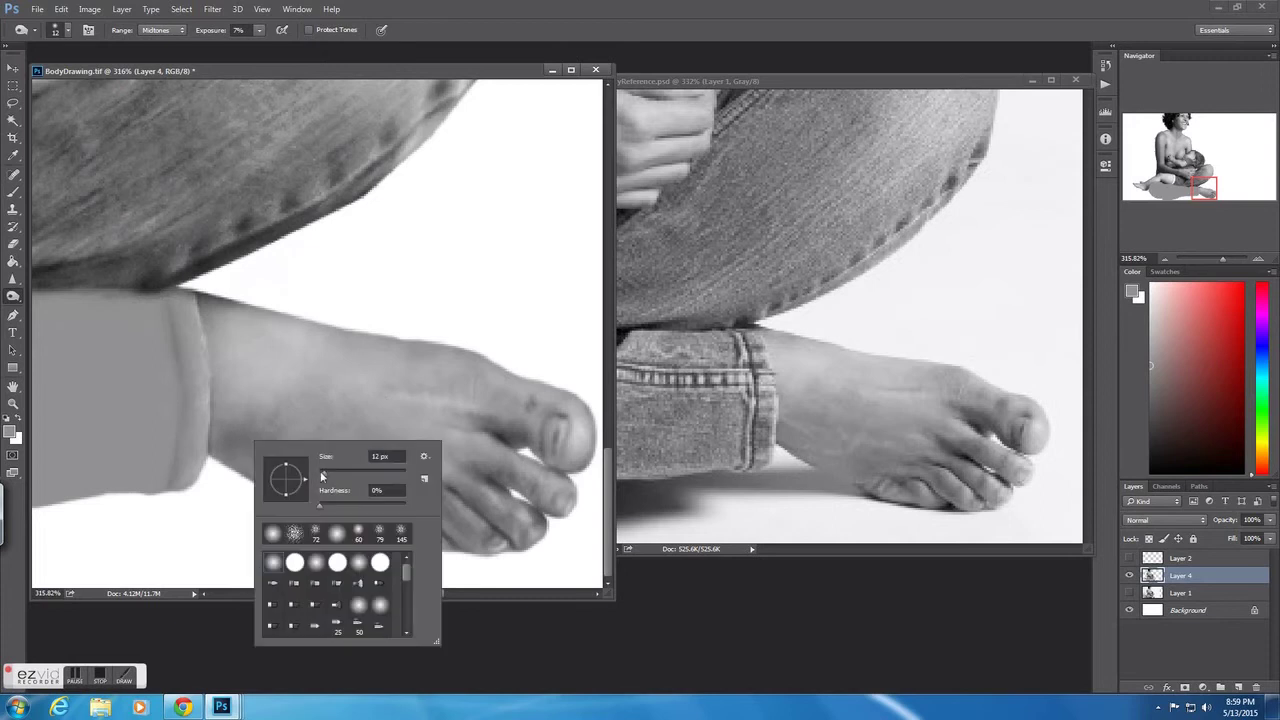
# - Keep adjusting brush size while shading the foot's toe creases
pyautogui.rightClick(240, 458)
pyautogui.rightClick(300, 448)
pyautogui.press('Return')
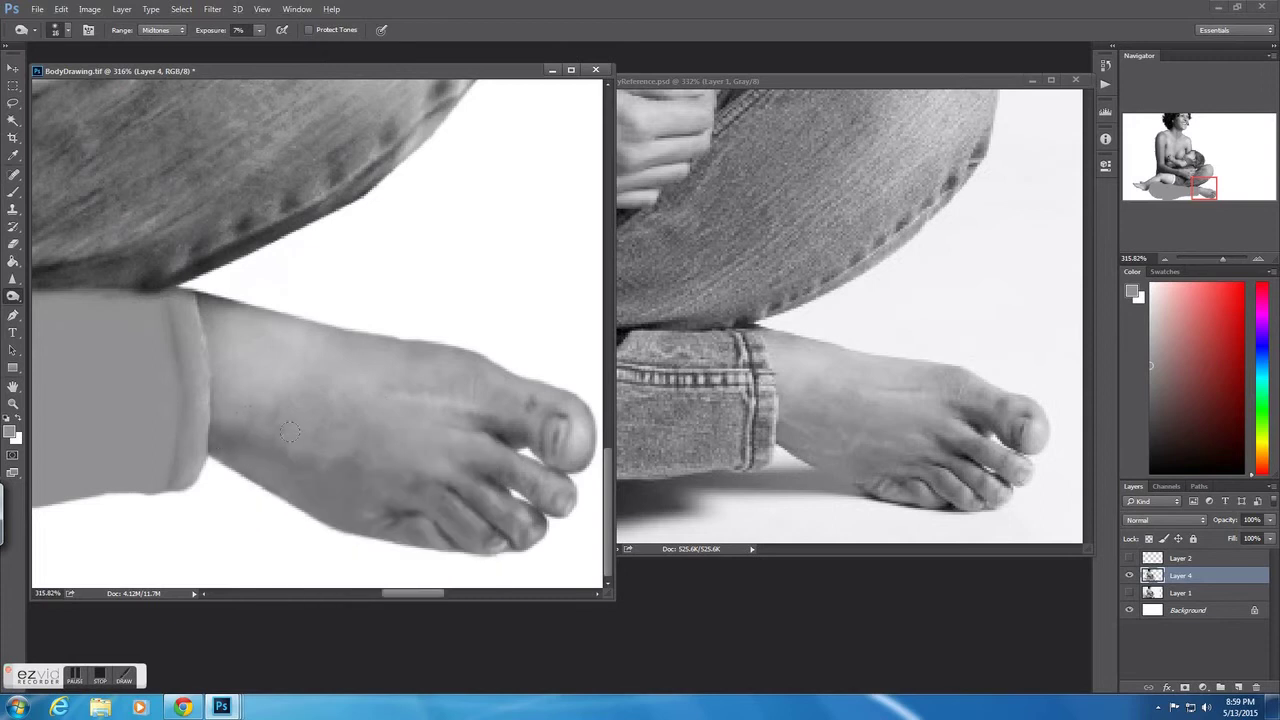
pyautogui.rightClick(330, 444)
pyautogui.rightClick(362, 420)
pyautogui.press('Return')
pyautogui.rightClick(341, 461)
pyautogui.press('Return')
pyautogui.rightClick(447, 503)
pyautogui.press('Return')
# - Shade the top-of-foot tendons with the brush at 20 px, then 15 px
pyautogui.rightClick(368, 489)
pyautogui.press('Return')
pyautogui.rightClick(402, 462)
pyautogui.press('Return')
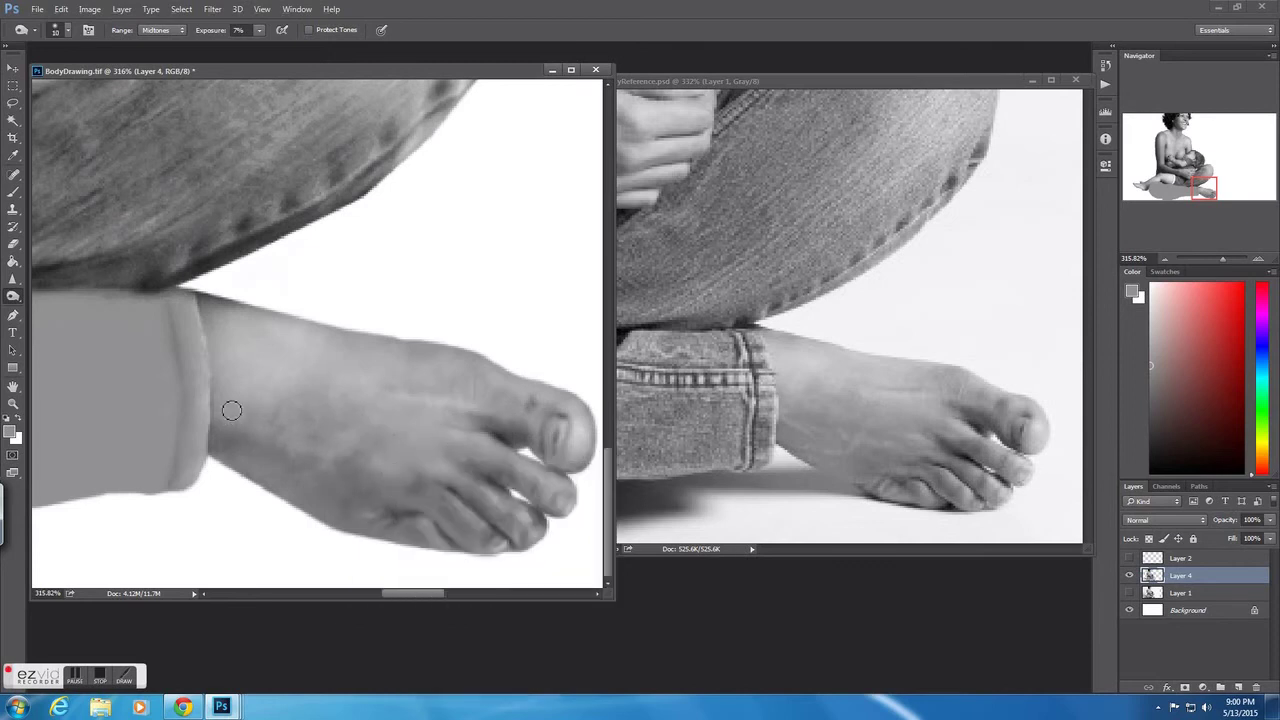
pyautogui.rightClick(230, 401)
pyautogui.press('Return')
pyautogui.rightClick(221, 379)
pyautogui.press('Return')
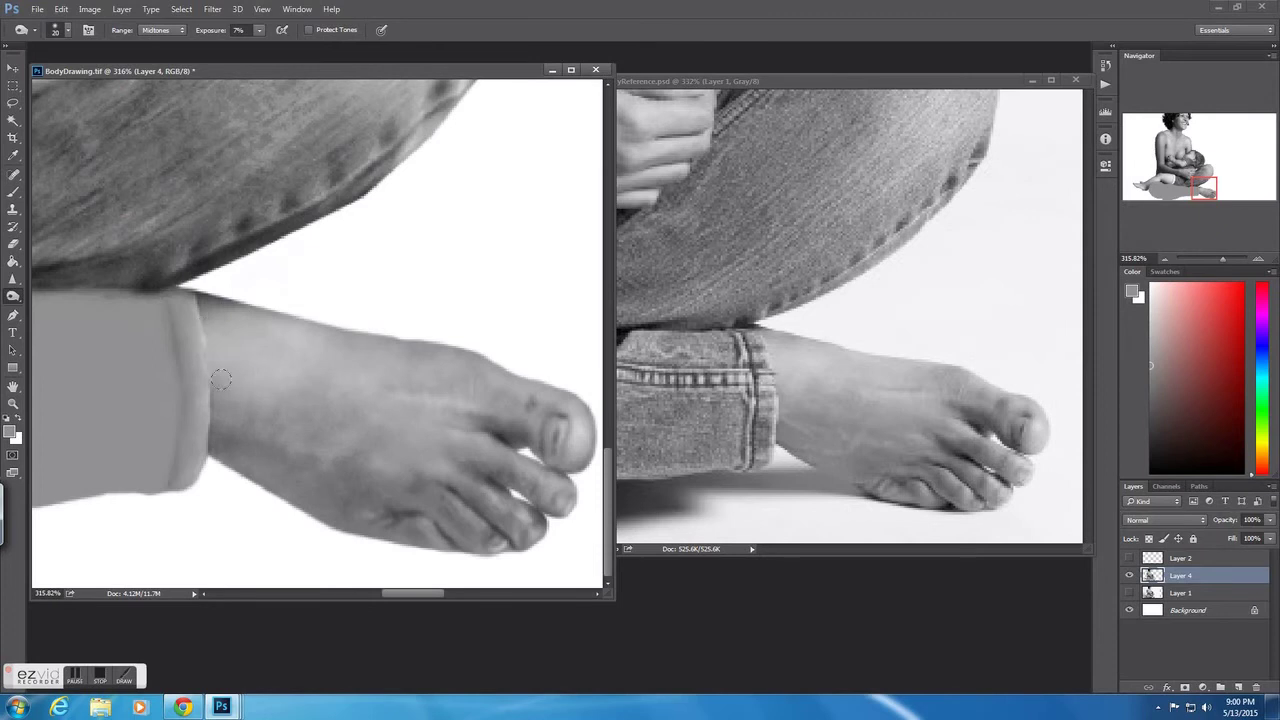
pyautogui.rightClick(391, 375)
pyautogui.press('Return')
# - Shrink the brush to 4 px, then 3 px, and zoom out with the Navigator slider
pyautogui.rightClick(496, 446)
pyautogui.press('Return')
pyautogui.rightClick(513, 458)
pyautogui.press('Return')
pyautogui.rightClick(546, 448)
pyautogui.press('Return')
pyautogui.rightClick(560, 448)
pyautogui.press('Return')
pyautogui.write('3')
pyautogui.press('Return')
pyautogui.moveTo(1222, 259); pyautogui.dragTo(1183, 262)
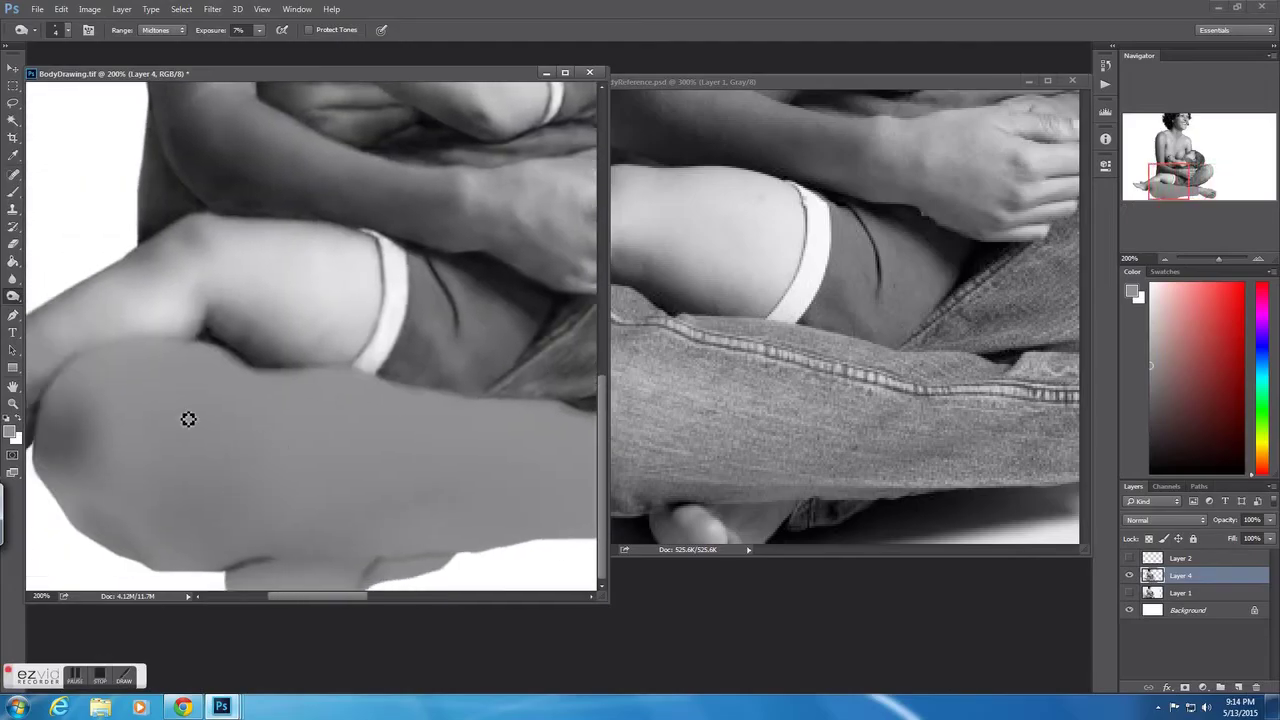
# - Pan to the jeans leg and set Burn exposure to about 12–16%
pyautogui.click(1130, 559)
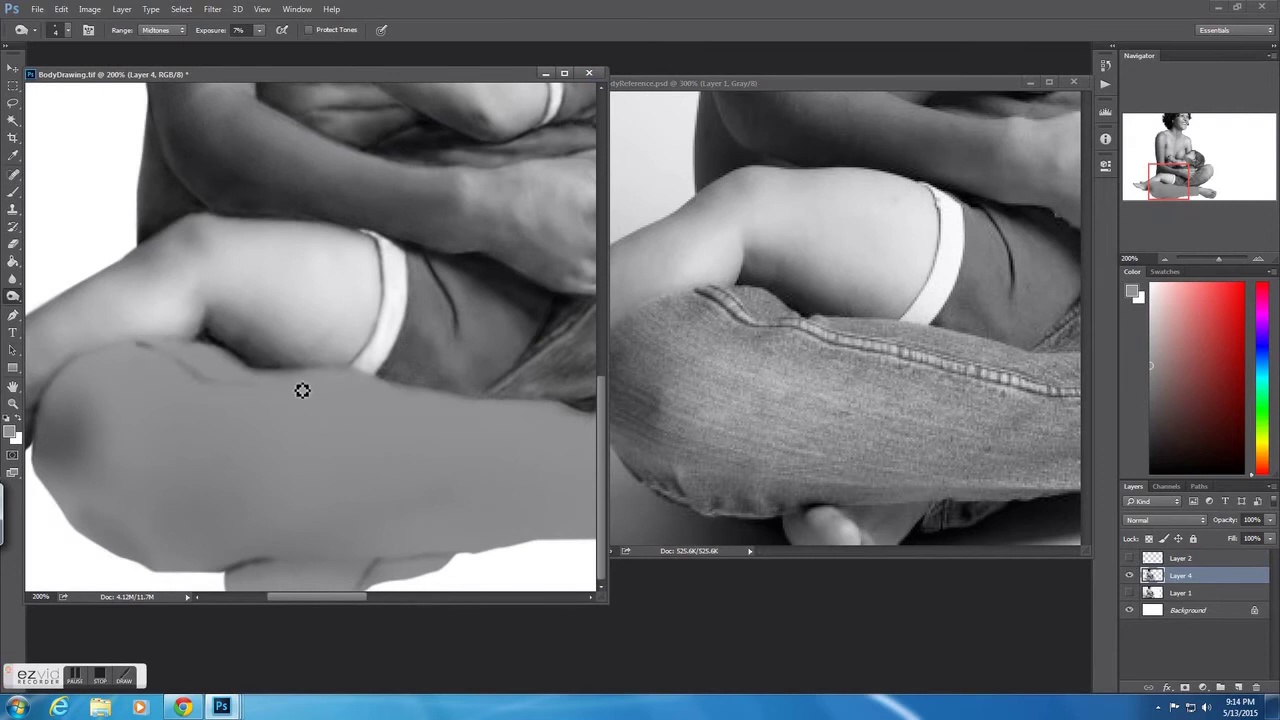
pyautogui.moveTo(393, 425); pyautogui.dragTo(345, 446)
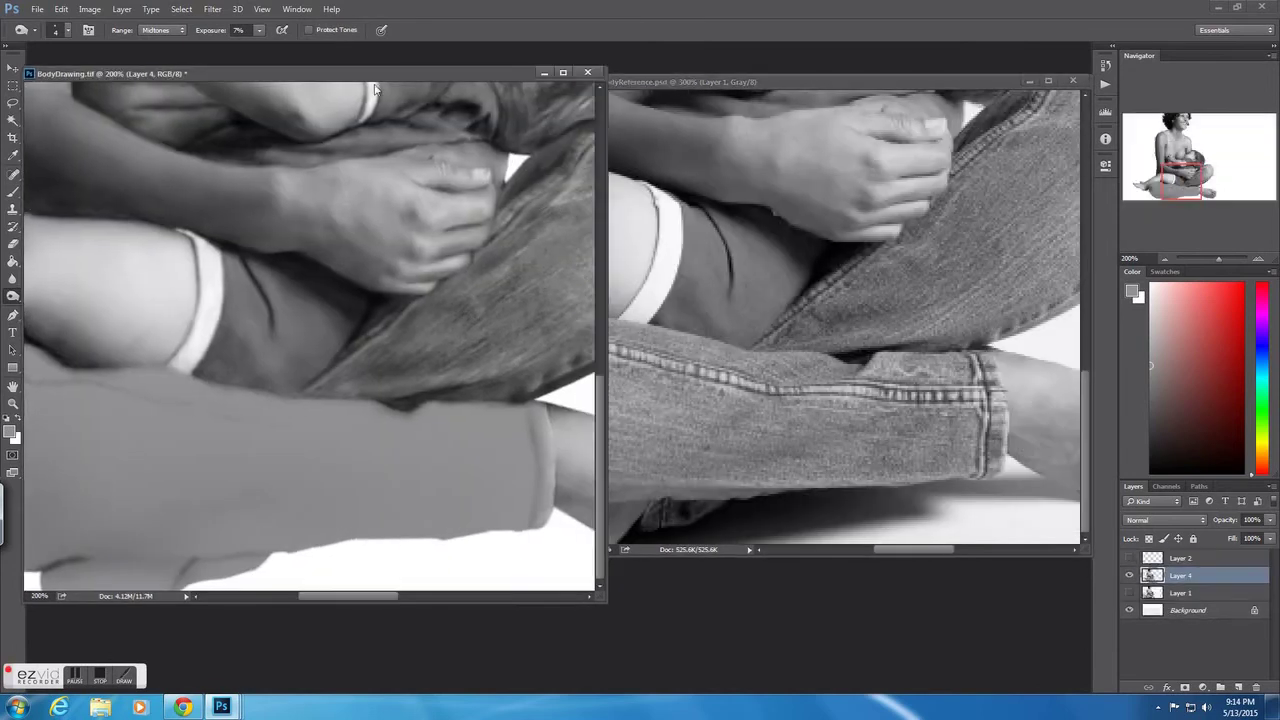
pyautogui.press('1')
pyautogui.press('6')
pyautogui.moveTo(259, 30); pyautogui.dragTo(252, 45)
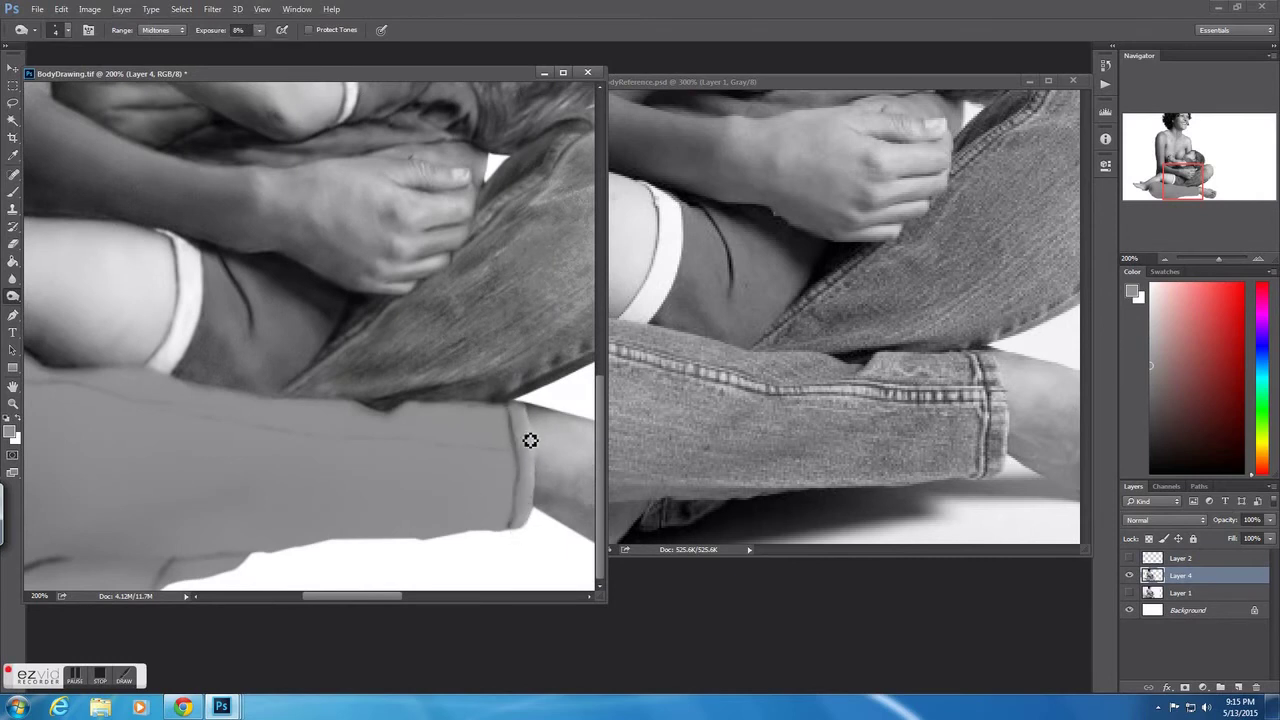
# - Burn the jeans cuff edge and lower leg edge, then undo some strokes at 5%
pyautogui.moveTo(521, 420); pyautogui.dragTo(534, 418)
pyautogui.moveTo(533, 449)
pyautogui.mouseDown()
pyautogui.moveTo(529, 496)
pyautogui.moveTo(520, 413)
pyautogui.mouseUp()
pyautogui.moveTo(408, 410); pyautogui.dragTo(227, 386)
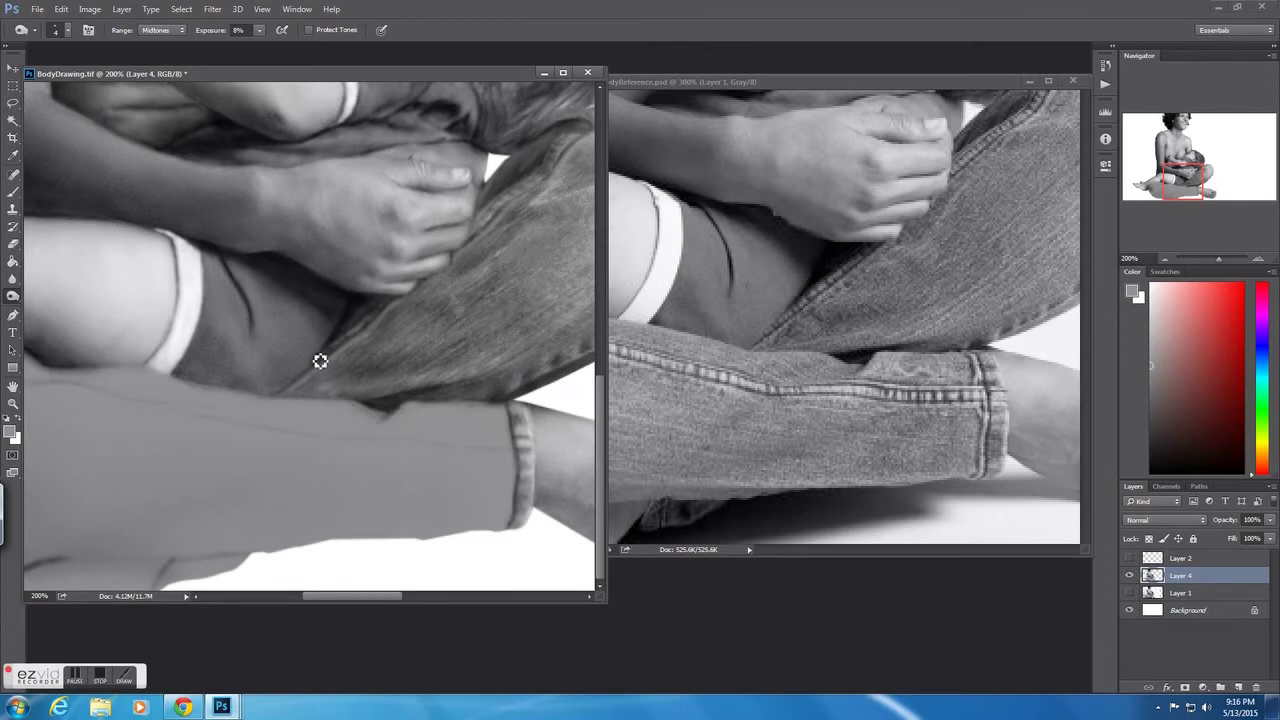
pyautogui.press('0')
pyautogui.press('5')
pyautogui.press(']')
pyautogui.press(']')
pyautogui.press(']')
pyautogui.hotkey('ctrl', 'z')
pyautogui.hotkey('ctrl', 'z')
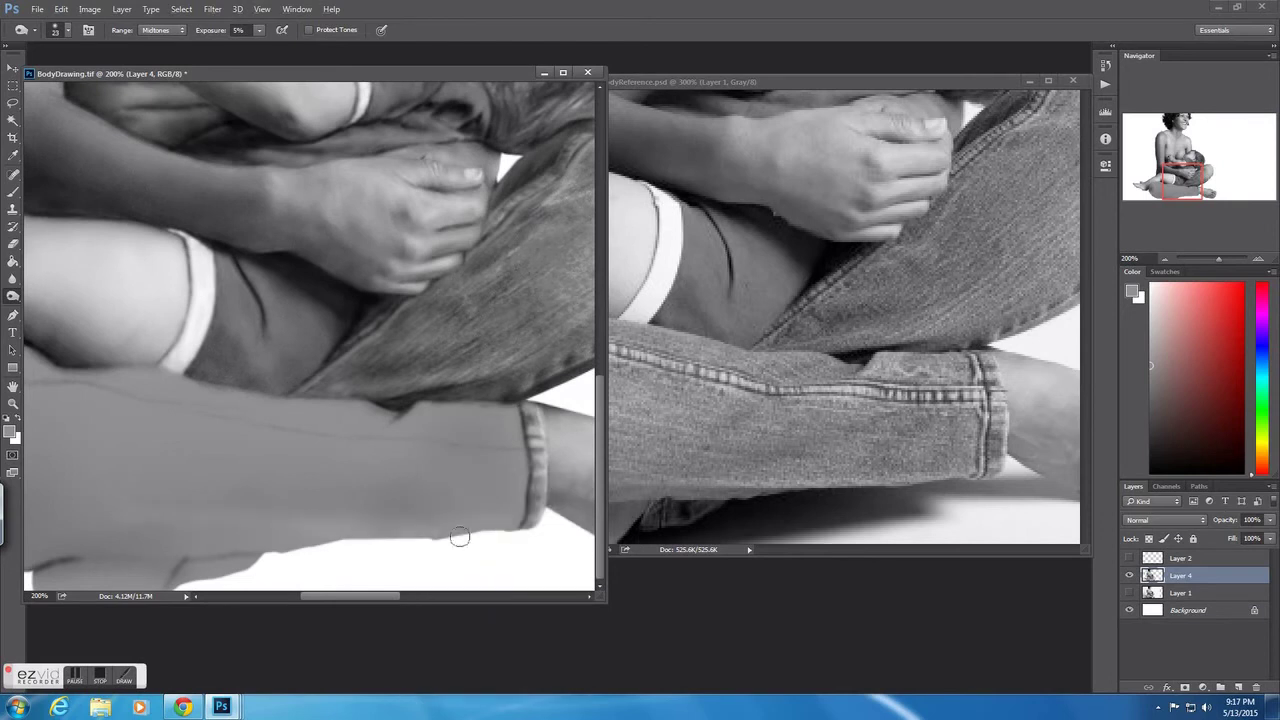
pyautogui.hscroll(-3, 459, 537)
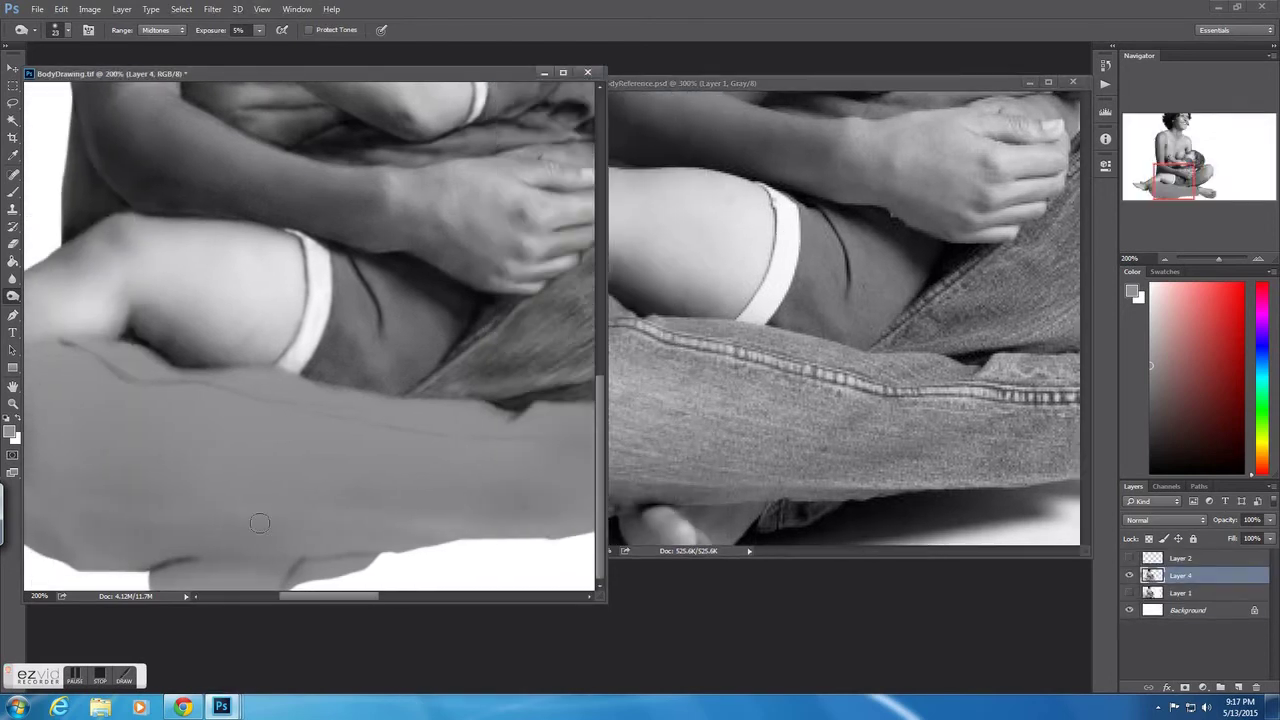
# - Line up the reference on the jeans leg and burn its main crease
pyautogui.rightClick(424, 533)
pyautogui.rightClick(468, 495)
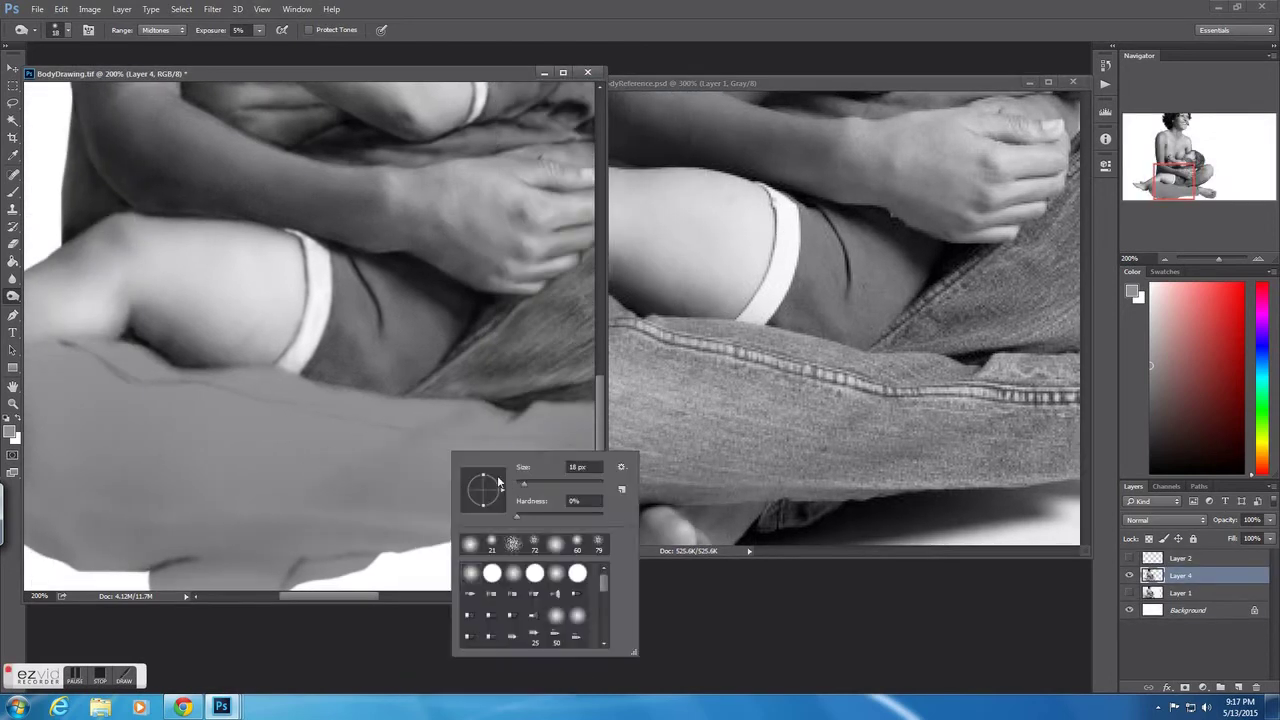
pyautogui.moveTo(813, 217); pyautogui.dragTo(835, 235)
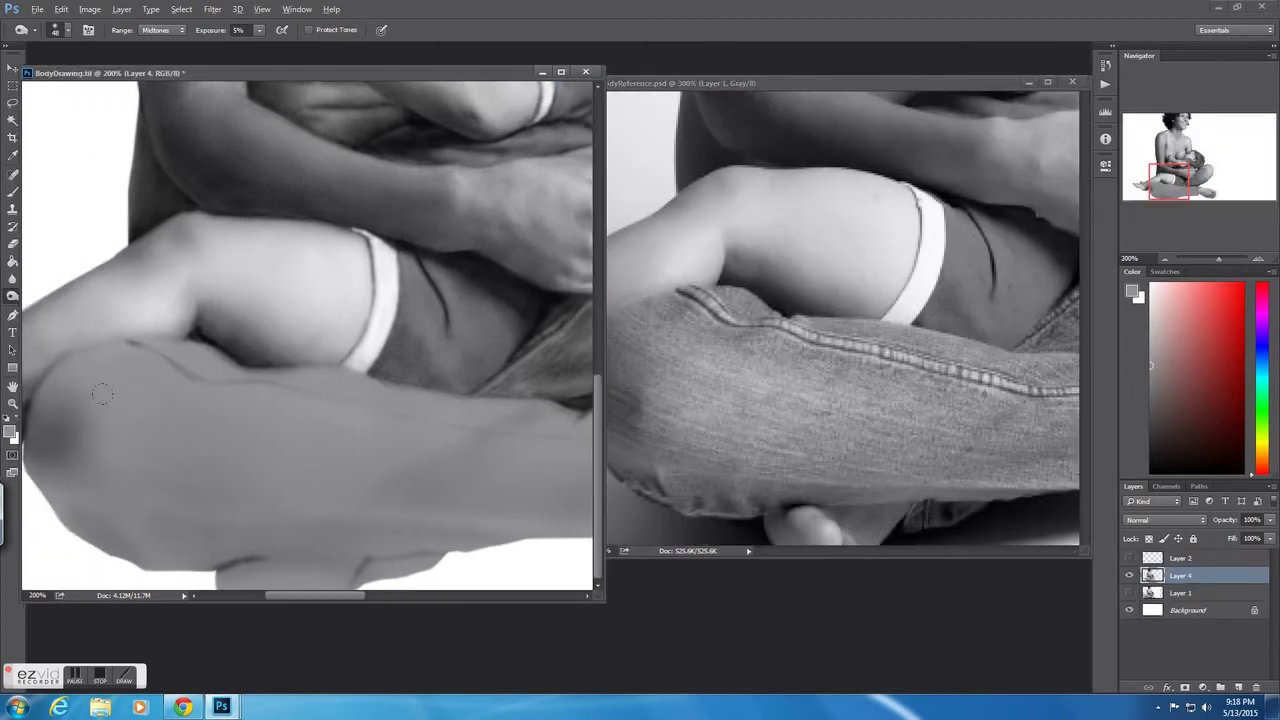
pyautogui.rightClick(320, 460)
pyautogui.press('Escape')
pyautogui.rightClick(160, 452)
pyautogui.press('Escape')
pyautogui.rightClick(206, 410)
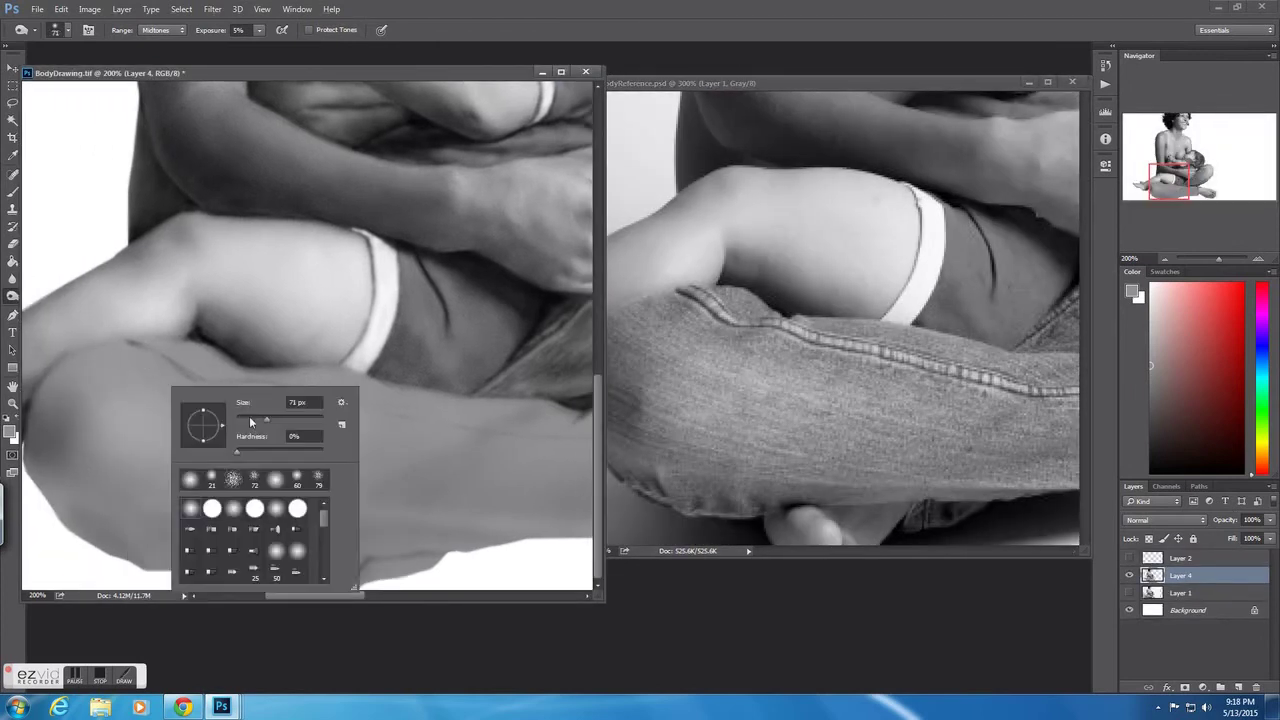
pyautogui.press('Escape')
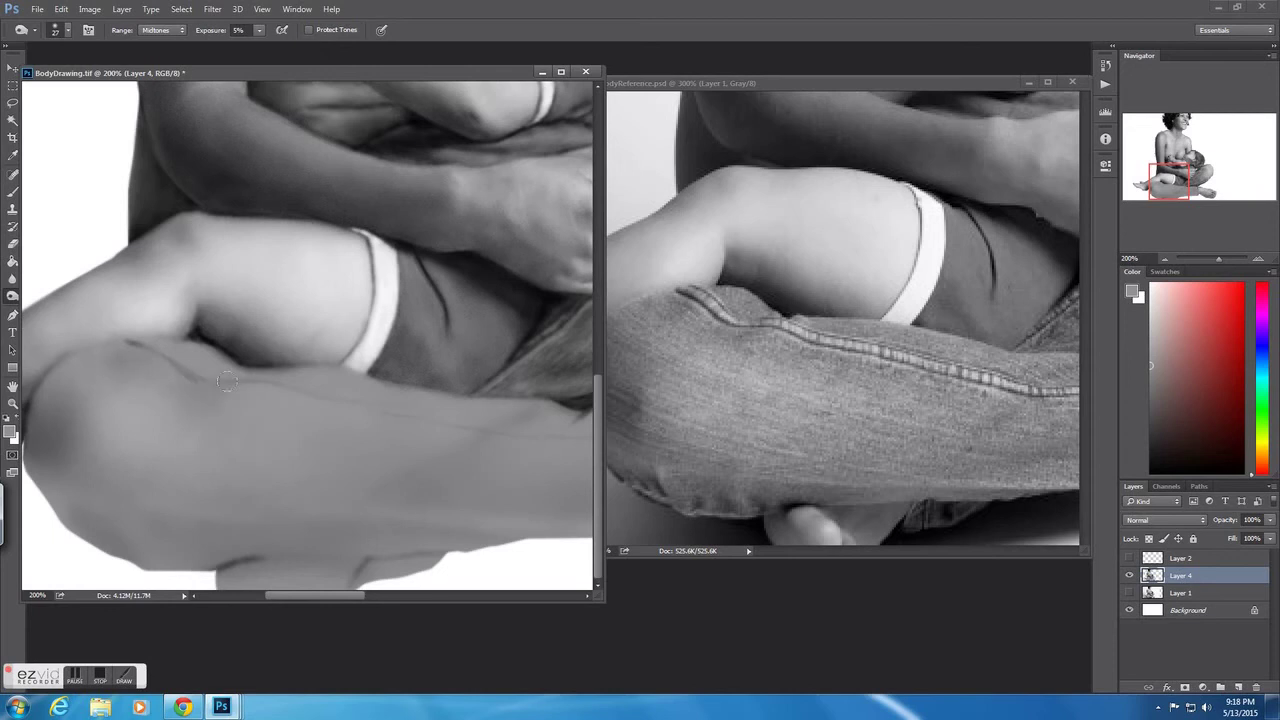
pyautogui.moveTo(227, 381); pyautogui.dragTo(150, 340)
# - Resize the brush to 30 px, then much larger, for the knee
pyautogui.rightClick(387, 398)
pyautogui.press('Escape')
pyautogui.rightClick(451, 408)
pyautogui.press('Escape')
pyautogui.hscroll(-1, 95, 478)
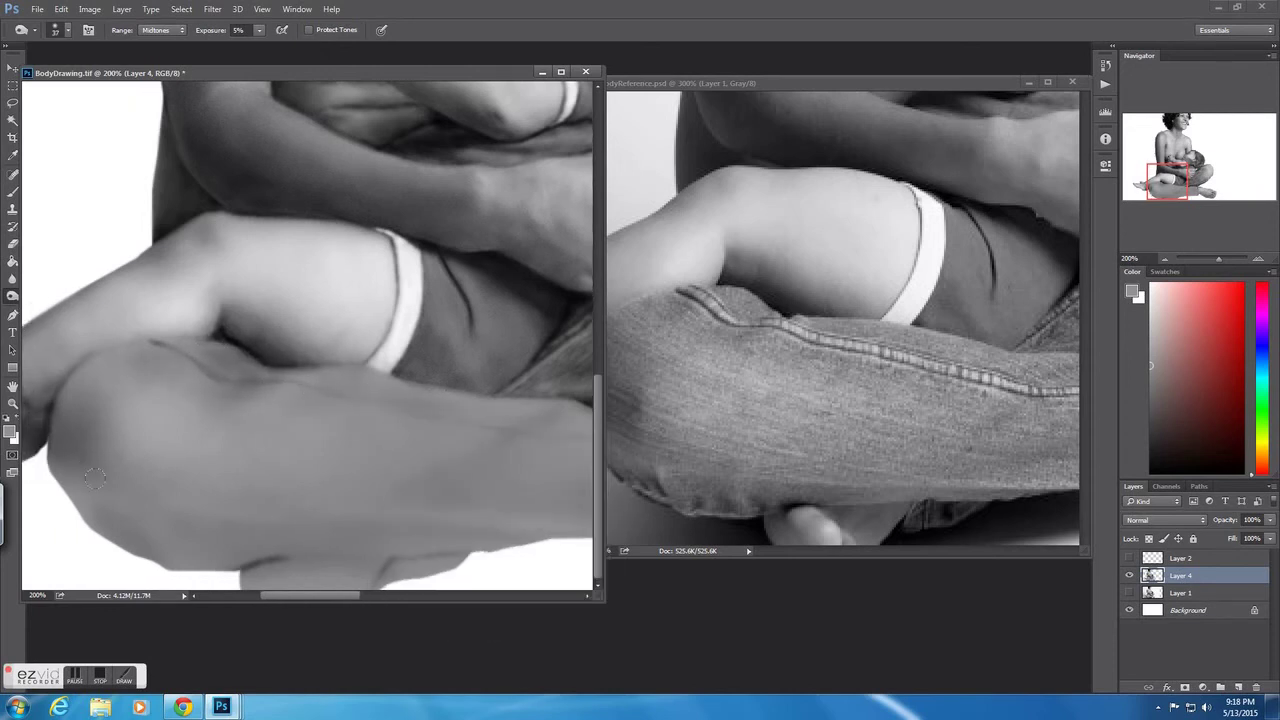
pyautogui.rightClick(132, 452)
pyautogui.press('Escape')
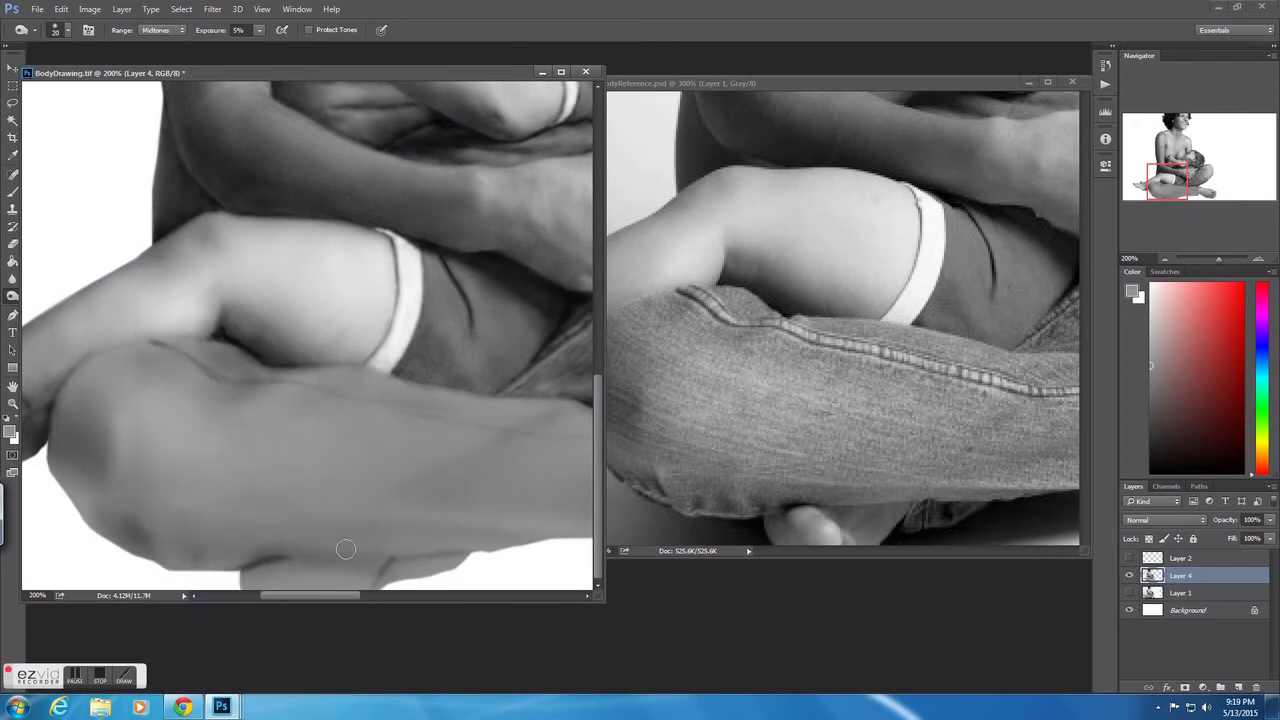
pyautogui.rightClick(344, 458)
pyautogui.press('Return')
# - Zoom out to show the torso and legs and keep adjusting the brush for the knee
pyautogui.hscroll(-5, 344, 486)
pyautogui.hotkey('ctrl', '-')
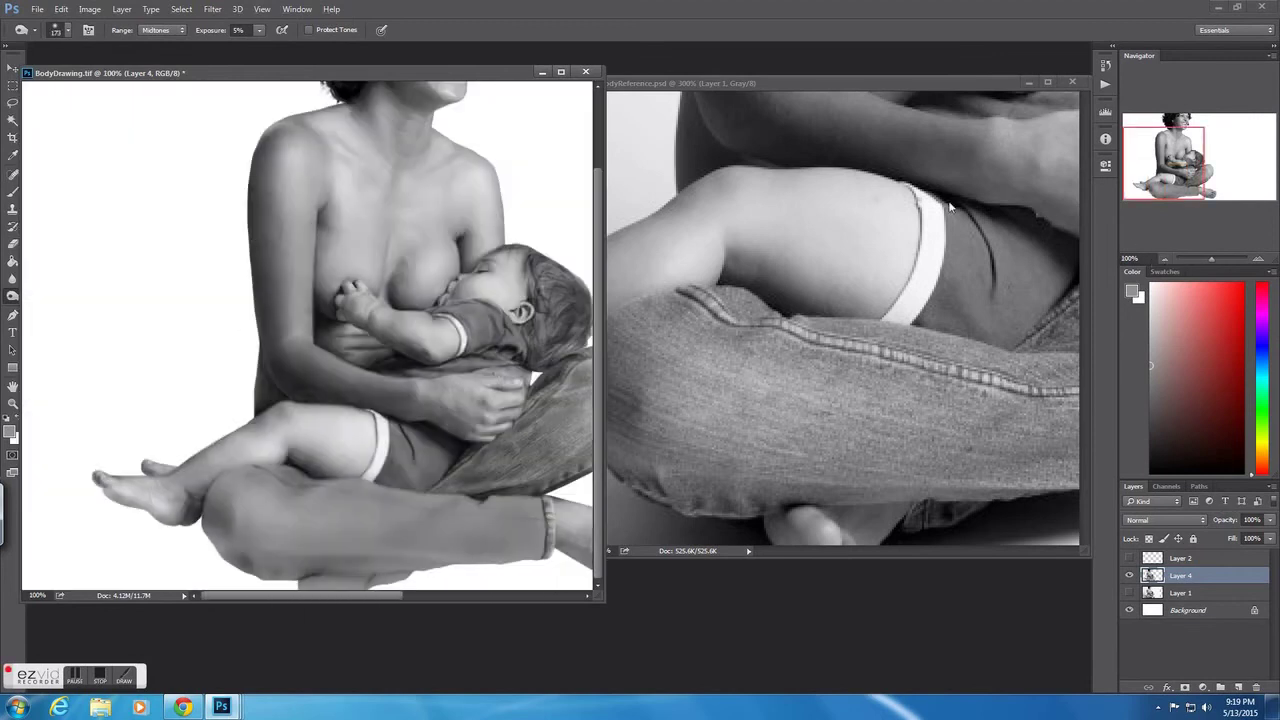
pyautogui.scroll(-1, 840, 320)
pyautogui.scroll(3, 840, 320)
pyautogui.rightClick(196, 463)
pyautogui.press('Return')
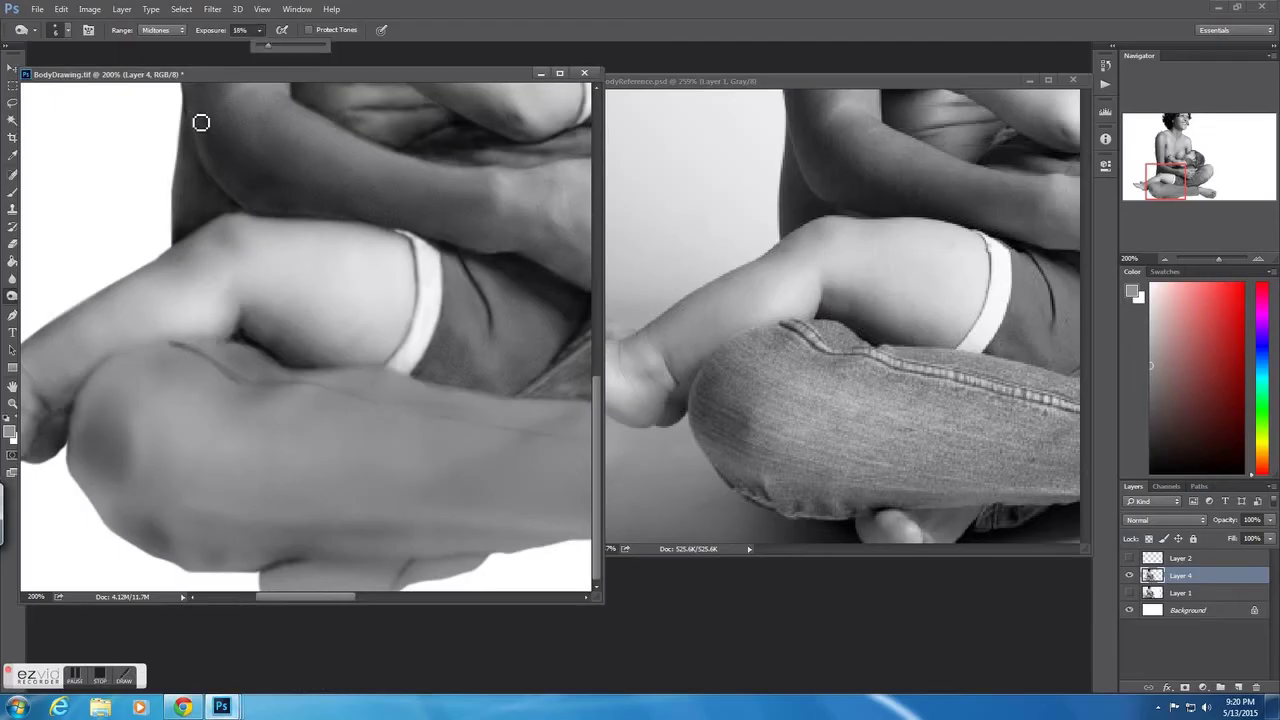
pyautogui.rightClick(254, 400)
# - Frame the hands and jeans cuff and set a smaller brush at low exposure
pyautogui.press('Return')
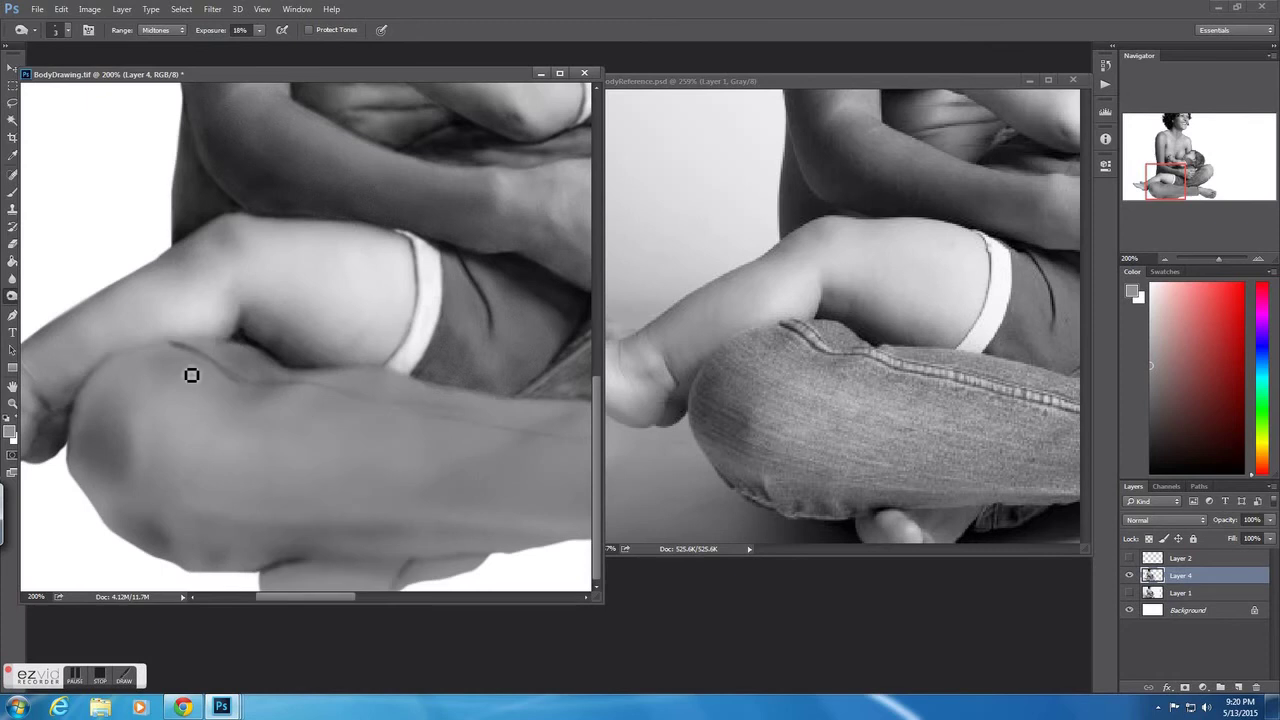
pyautogui.moveTo(308, 393); pyautogui.dragTo(206, 411)
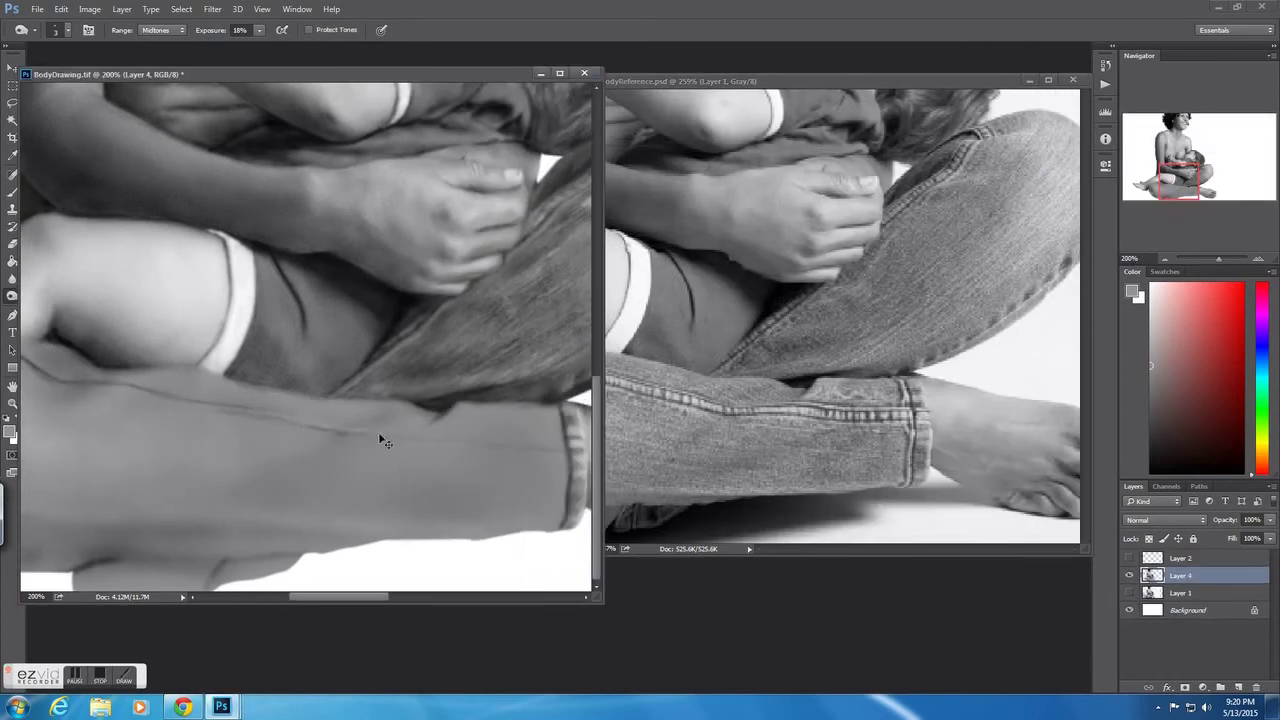
pyautogui.moveTo(269, 417); pyautogui.dragTo(480, 438)
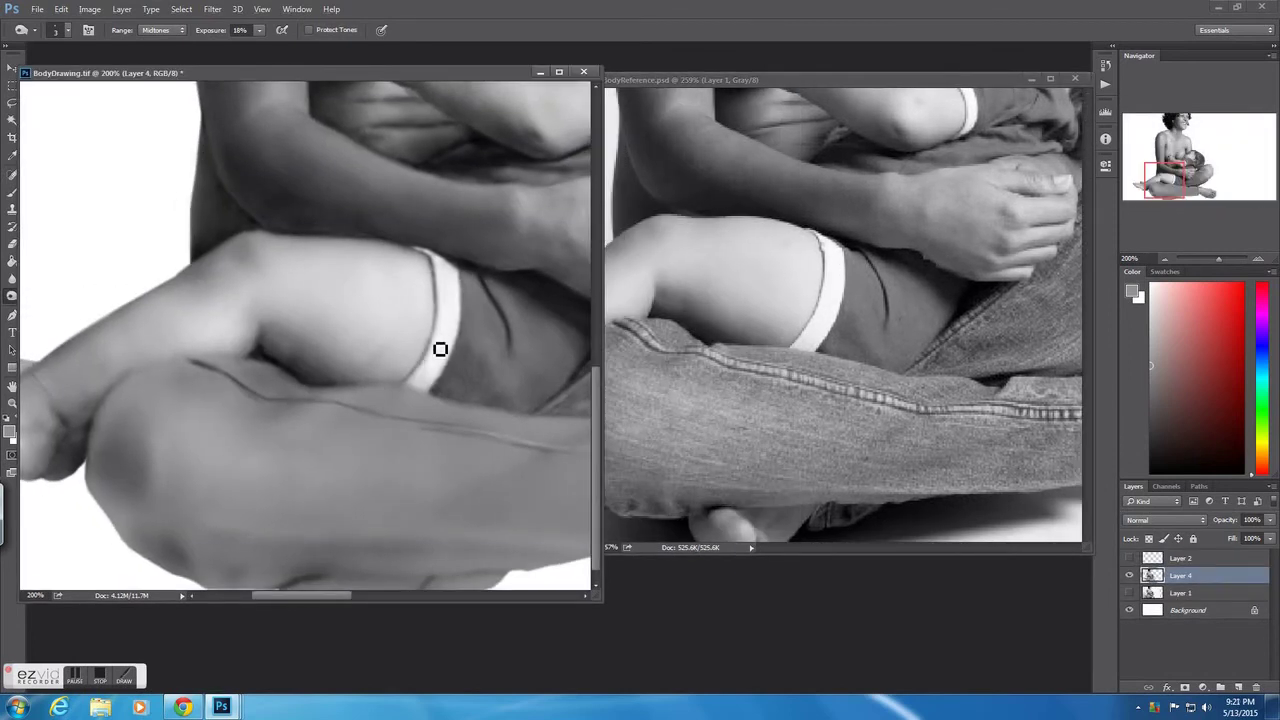
pyautogui.rightClick(277, 397)
pyautogui.press('Escape')
pyautogui.rightClick(302, 422)
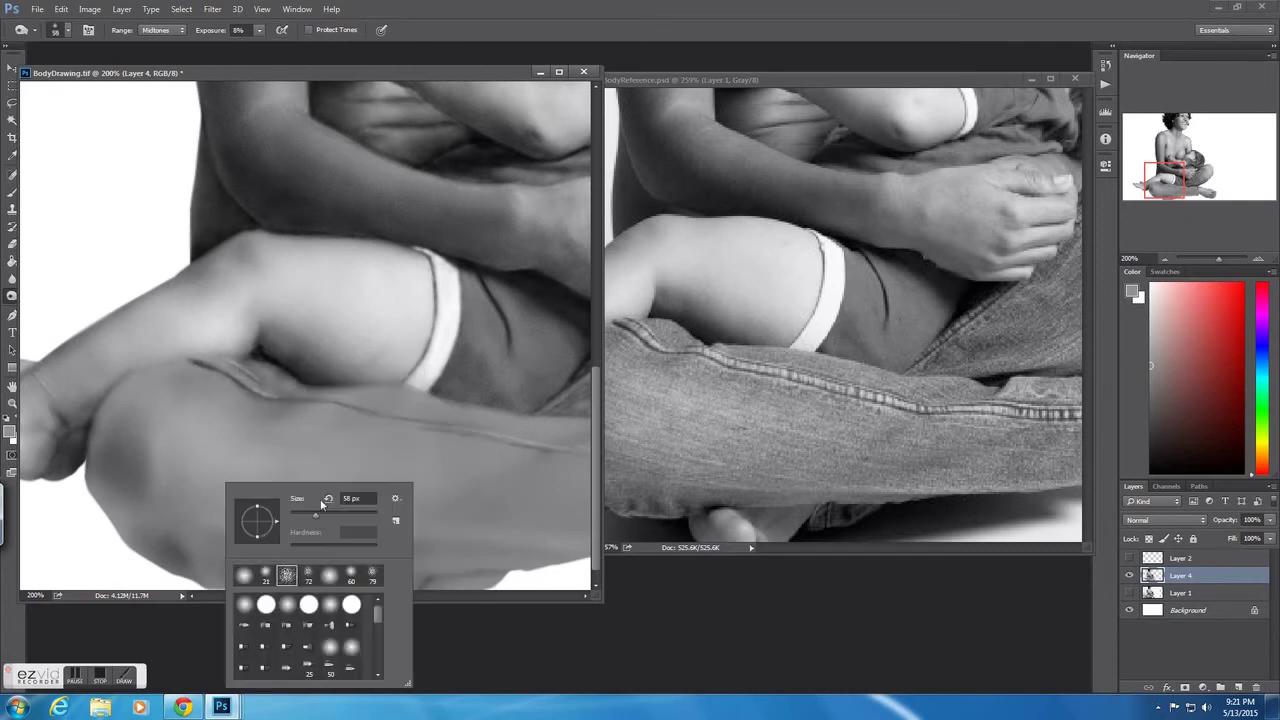
pyautogui.press('Return')
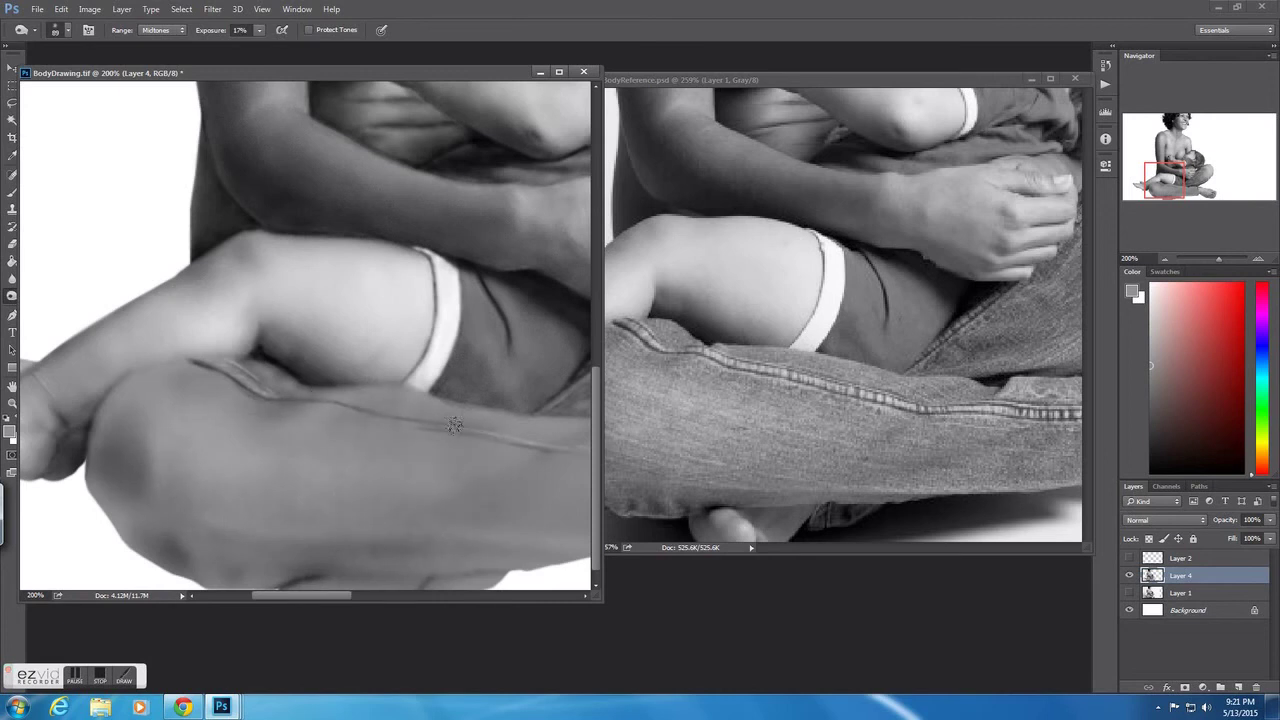
pyautogui.moveTo(454, 425); pyautogui.dragTo(254, 410)
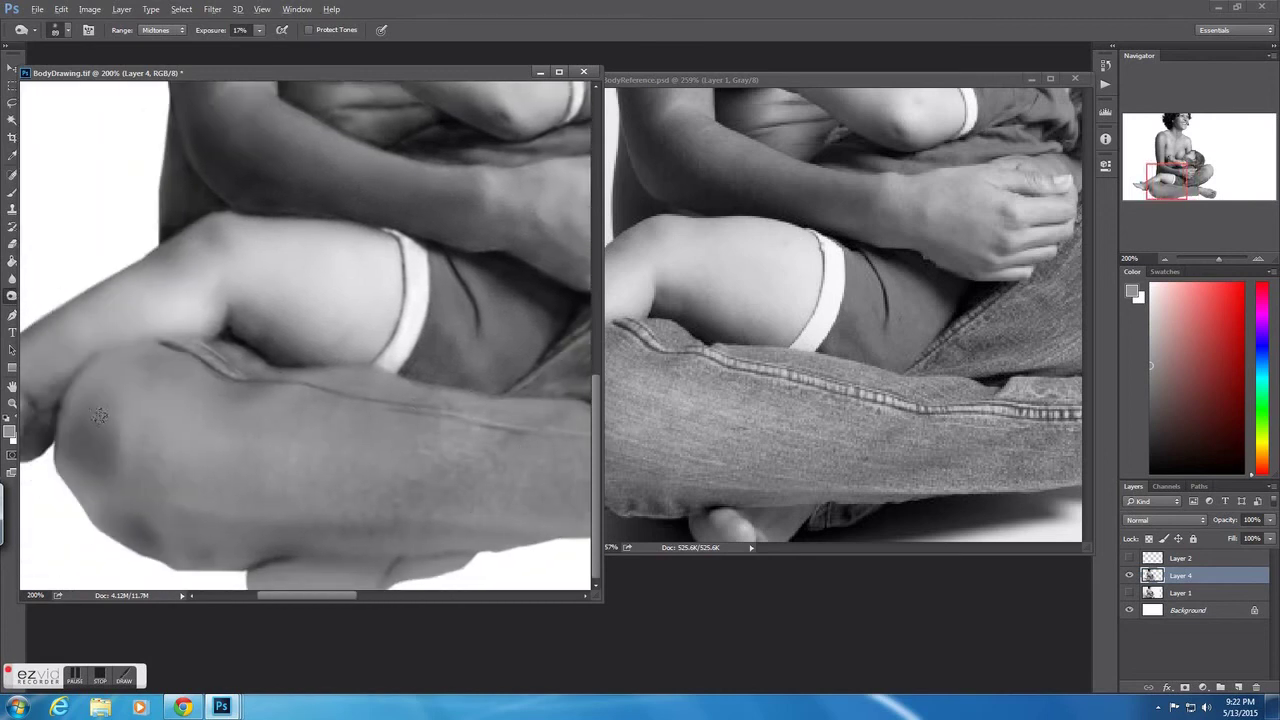
pyautogui.moveTo(288, 396); pyautogui.dragTo(70, 400)
pyautogui.rightClick(446, 430)
pyautogui.press('Return')
pyautogui.press('0')
pyautogui.press('9')
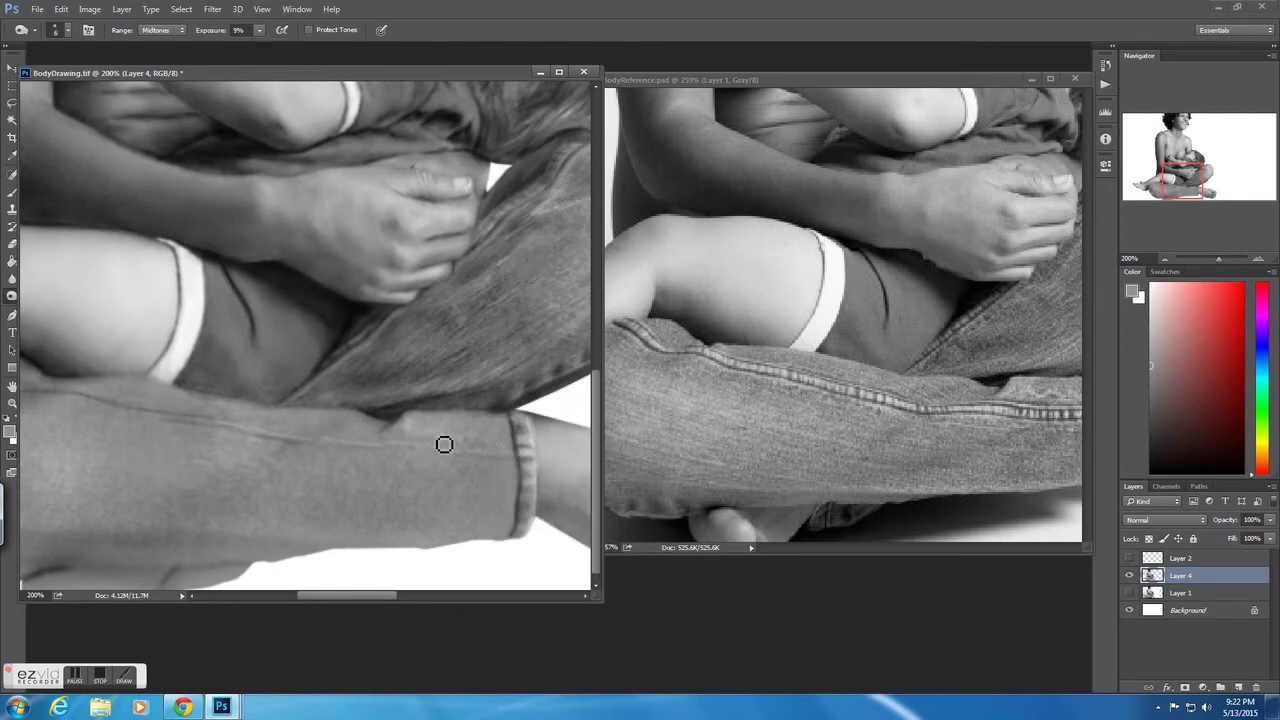
# - Lighten the jeans along the leg, darken the cuff with a smaller brush, and set exposure to 15%
pyautogui.moveTo(451, 418)
pyautogui.mouseDown()
pyautogui.moveTo(459, 447)
pyautogui.moveTo(513, 451)
pyautogui.mouseUp()
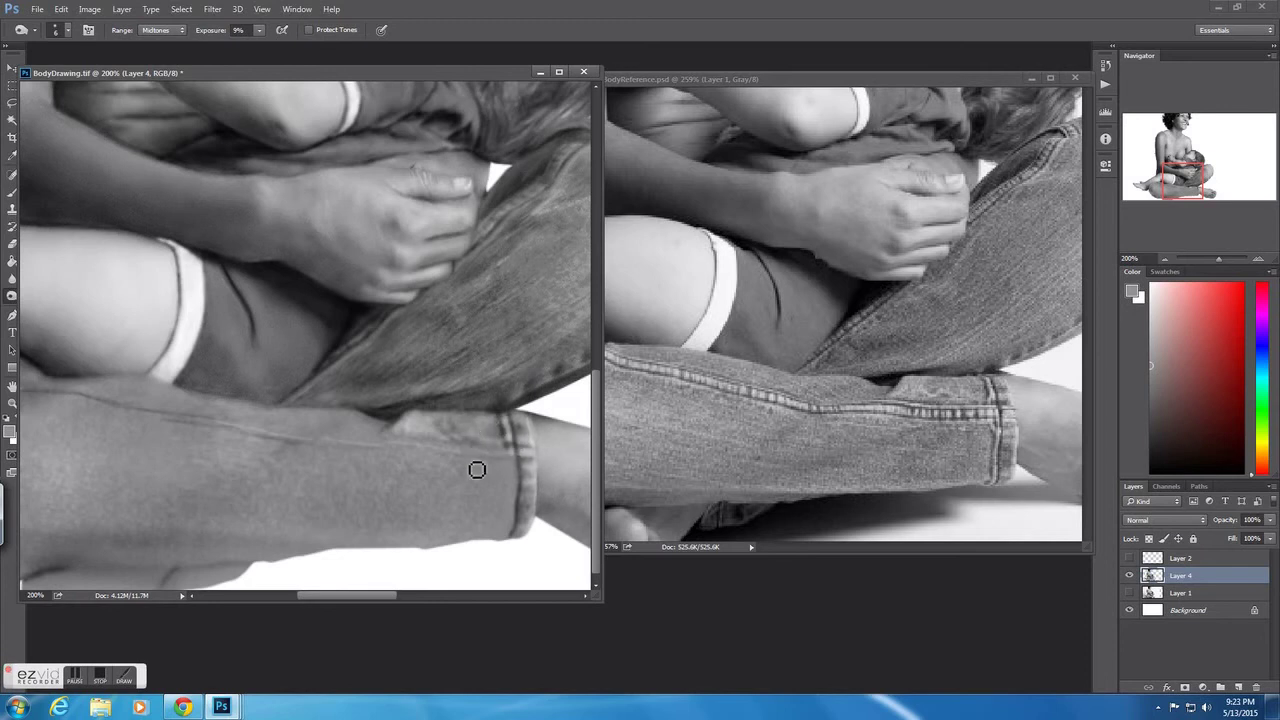
pyautogui.moveTo(430, 490); pyautogui.dragTo(427, 347)
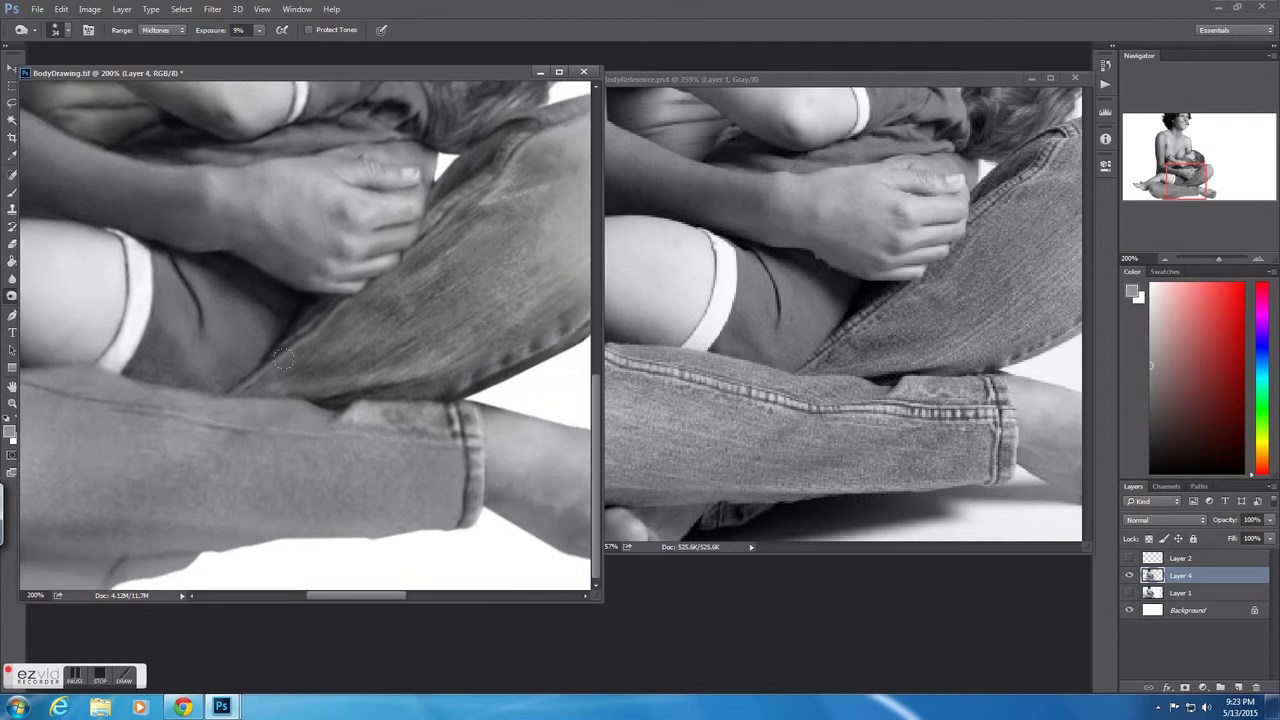
pyautogui.rightClick(455, 484)
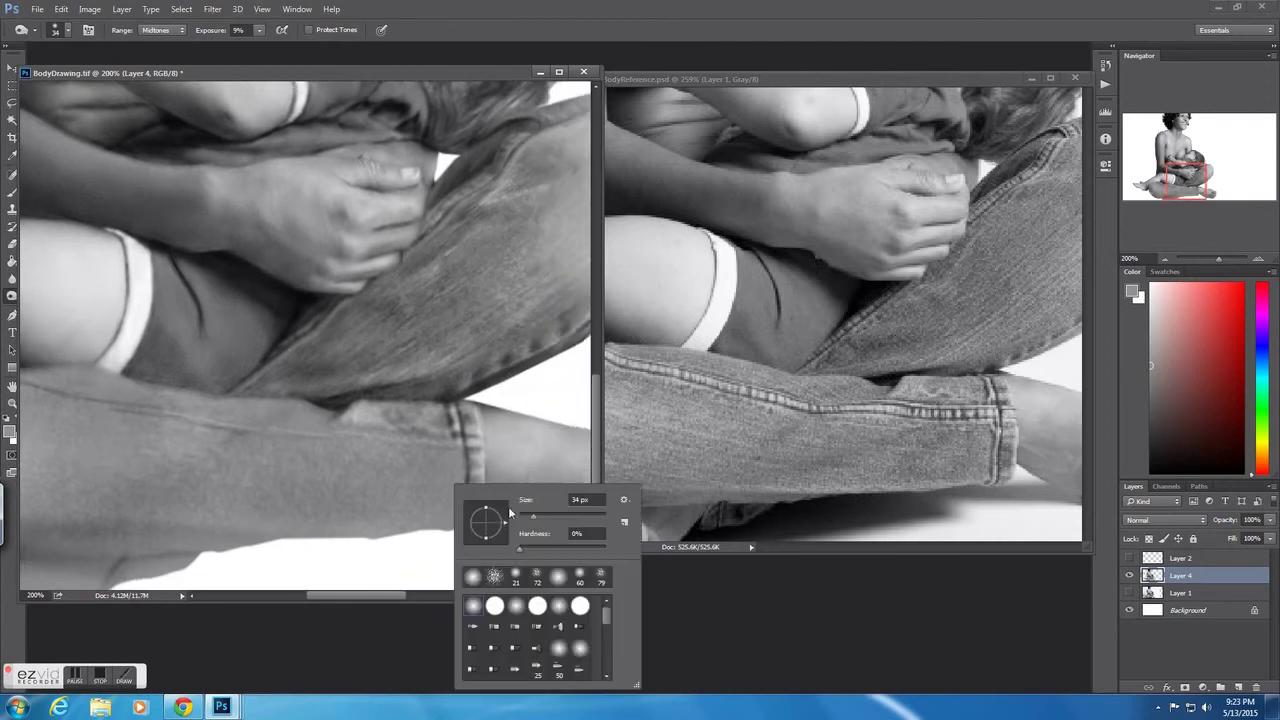
pyautogui.rightClick(426, 488)
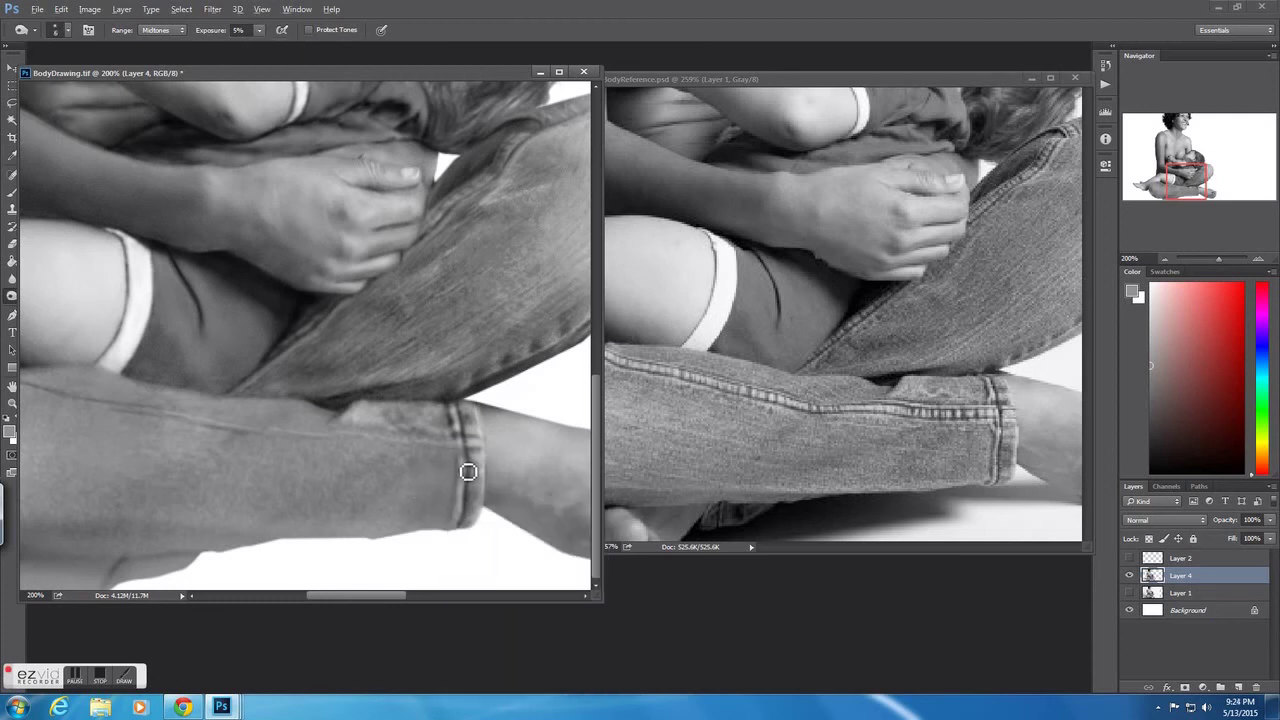
pyautogui.moveTo(444, 454)
pyautogui.mouseDown()
pyautogui.moveTo(403, 454)
pyautogui.moveTo(409, 444)
pyautogui.mouseUp()
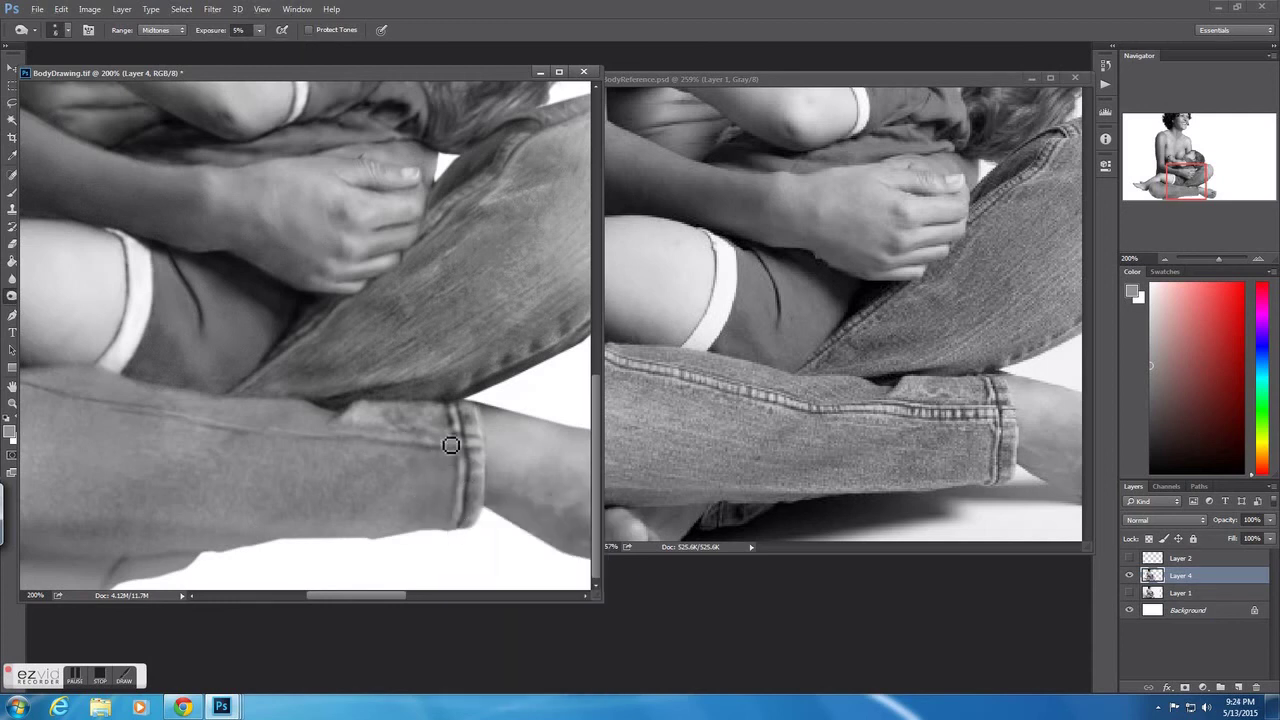
pyautogui.moveTo(259, 30); pyautogui.dragTo(270, 47)
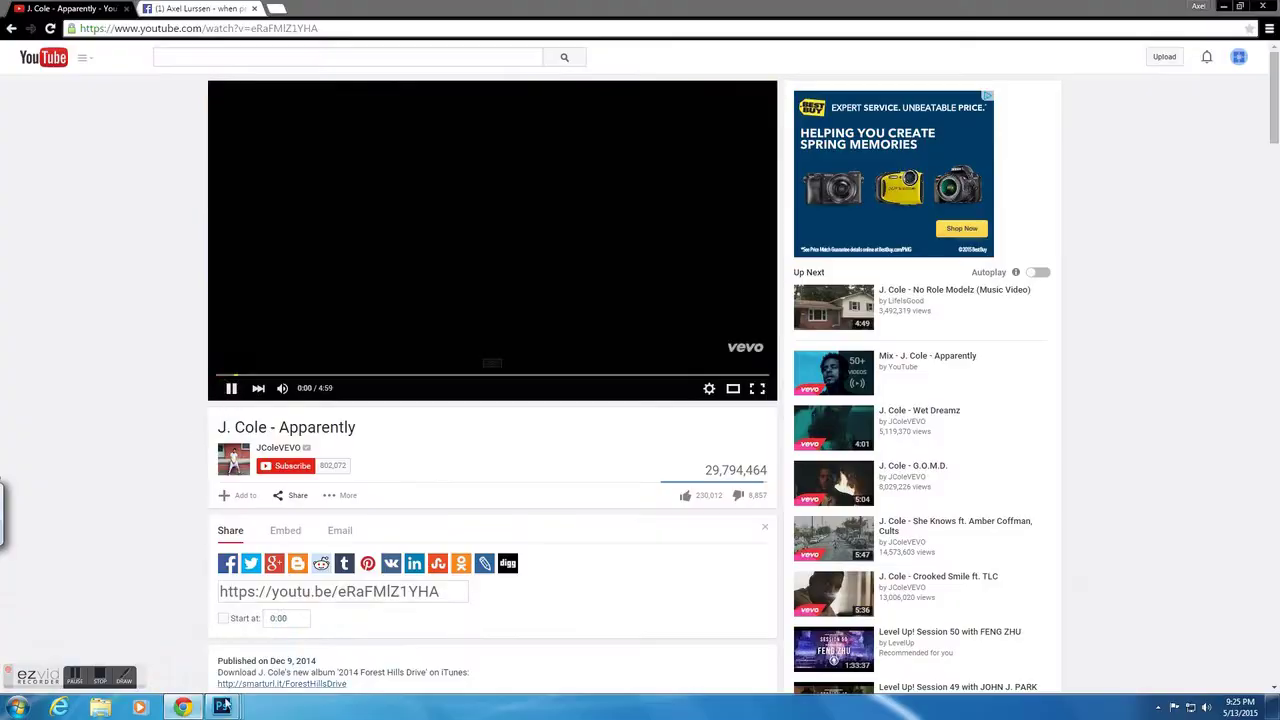
# - Shrink the Burn brush and darken the seam along the jeans toward the knee
pyautogui.click(222, 707)
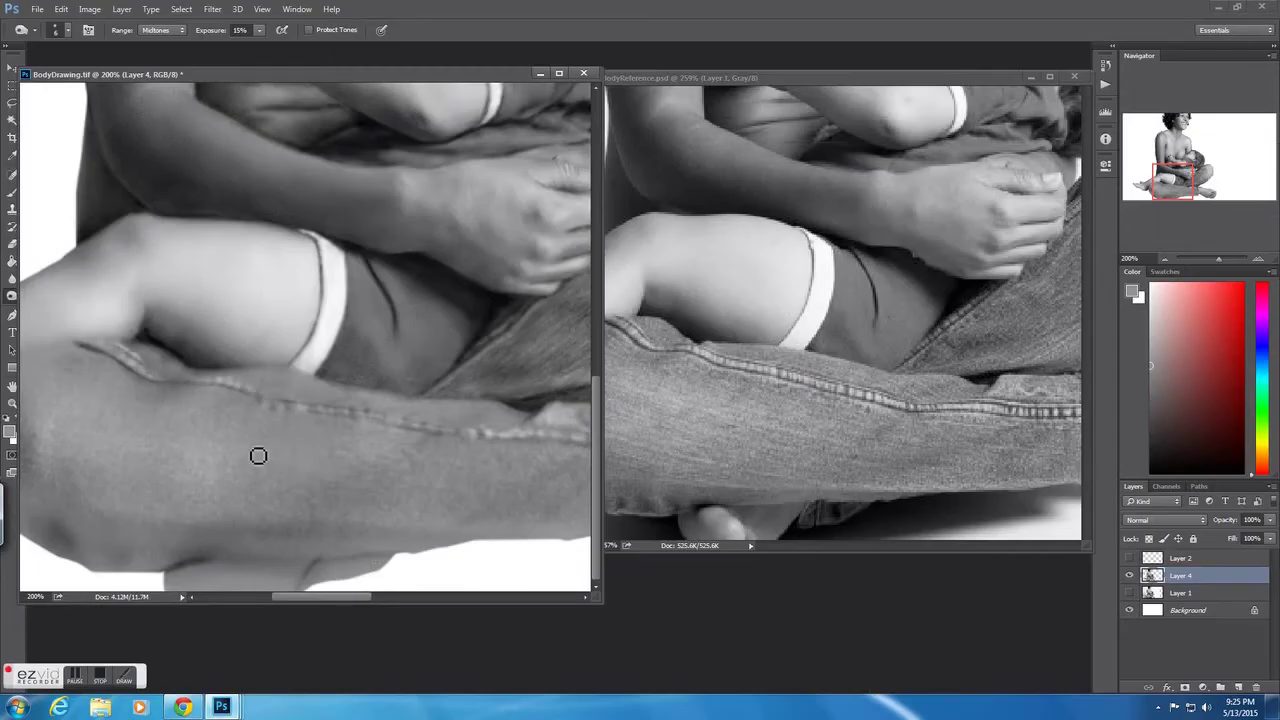
pyautogui.rightClick(514, 442)
pyautogui.moveTo(522, 477); pyautogui.dragTo(497, 474)
pyautogui.press('Return')
pyautogui.moveTo(168, 381); pyautogui.dragTo(228, 379)
pyautogui.moveTo(290, 408); pyautogui.dragTo(237, 383)
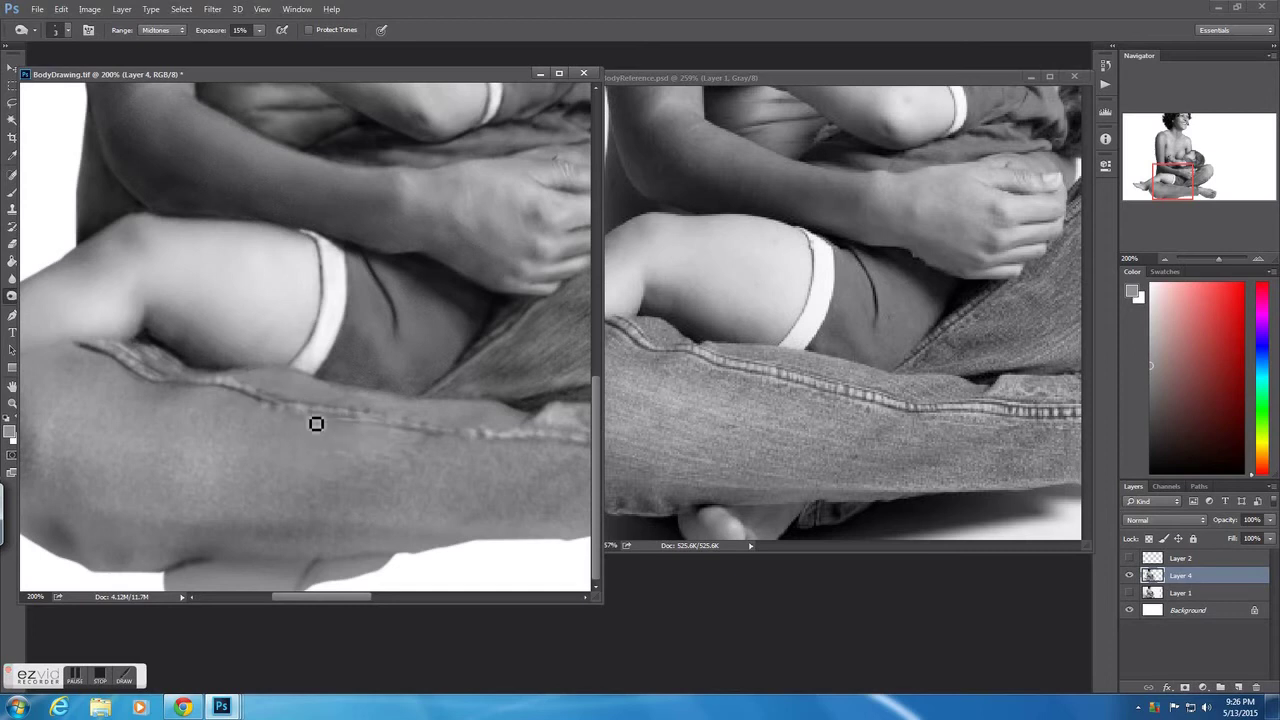
pyautogui.moveTo(471, 440)
pyautogui.mouseDown()
pyautogui.moveTo(284, 449)
pyautogui.moveTo(446, 457)
pyautogui.moveTo(157, 431)
pyautogui.mouseUp()
pyautogui.moveTo(367, 438); pyautogui.dragTo(328, 428)
pyautogui.moveTo(205, 416)
pyautogui.mouseDown()
pyautogui.moveTo(103, 403)
pyautogui.moveTo(280, 420)
pyautogui.moveTo(129, 380)
pyautogui.mouseUp()
pyautogui.moveTo(89, 466)
pyautogui.mouseDown()
pyautogui.moveTo(184, 554)
pyautogui.moveTo(243, 563)
pyautogui.moveTo(131, 560)
pyautogui.moveTo(286, 580)
pyautogui.moveTo(305, 565)
pyautogui.mouseUp()
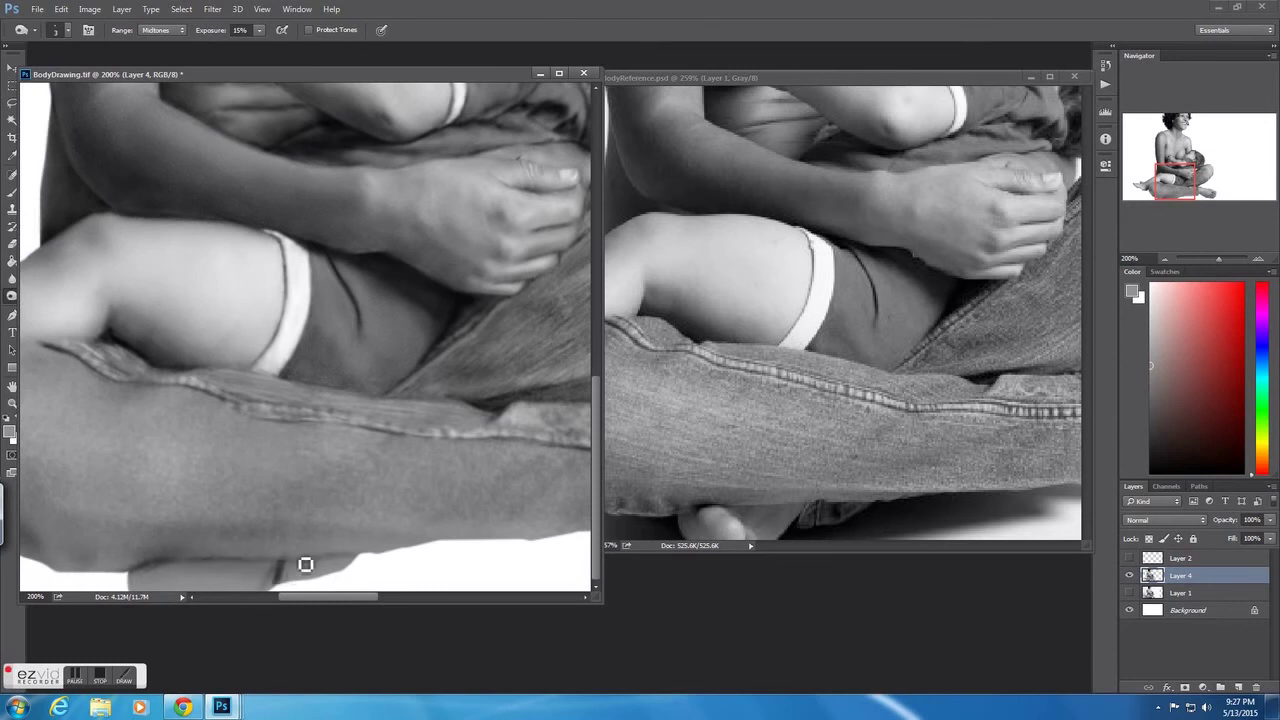
# - Set the brush to 13, zoom in on the mother's lap, and set exposure to 10%
pyautogui.rightClick(323, 571)
pyautogui.rightClick(316, 522)
pyautogui.moveTo(316, 522); pyautogui.dragTo(320, 522)
pyautogui.hotkey('ctrl', '0')
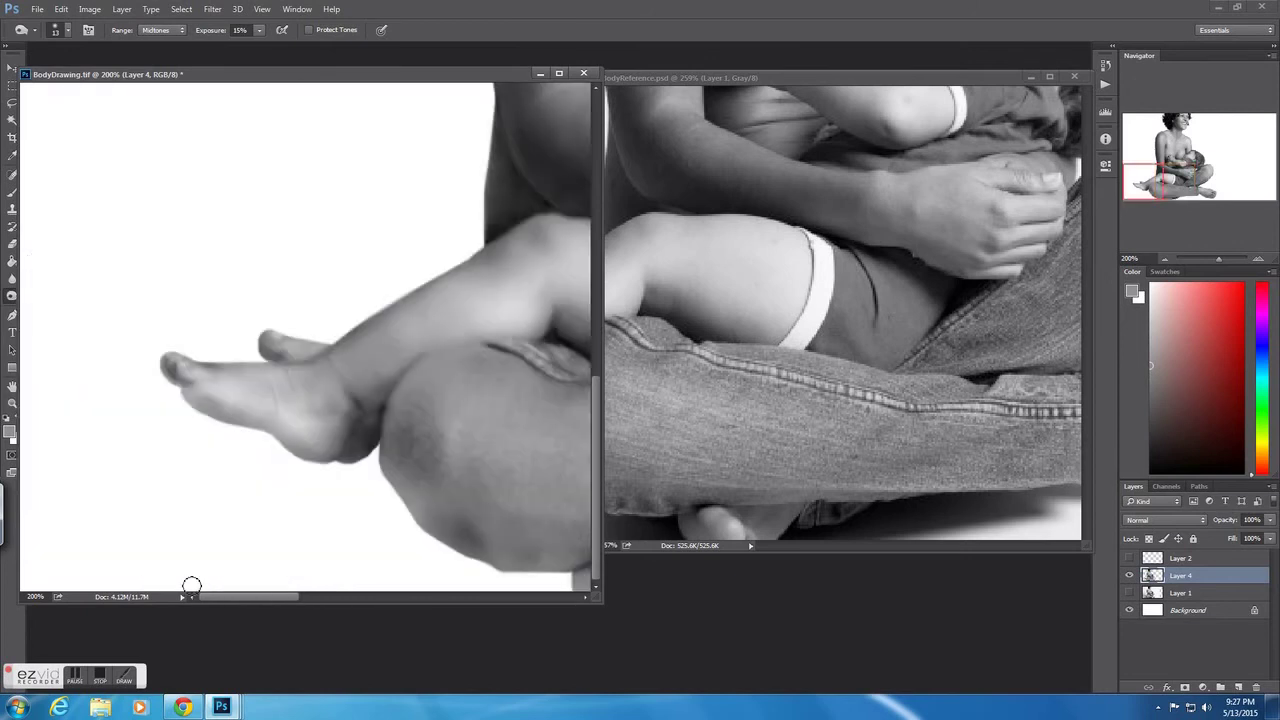
pyautogui.scroll(5, 1145, 175)
pyautogui.moveTo(1160, 160); pyautogui.dragTo(1167, 181)
pyautogui.press('r')
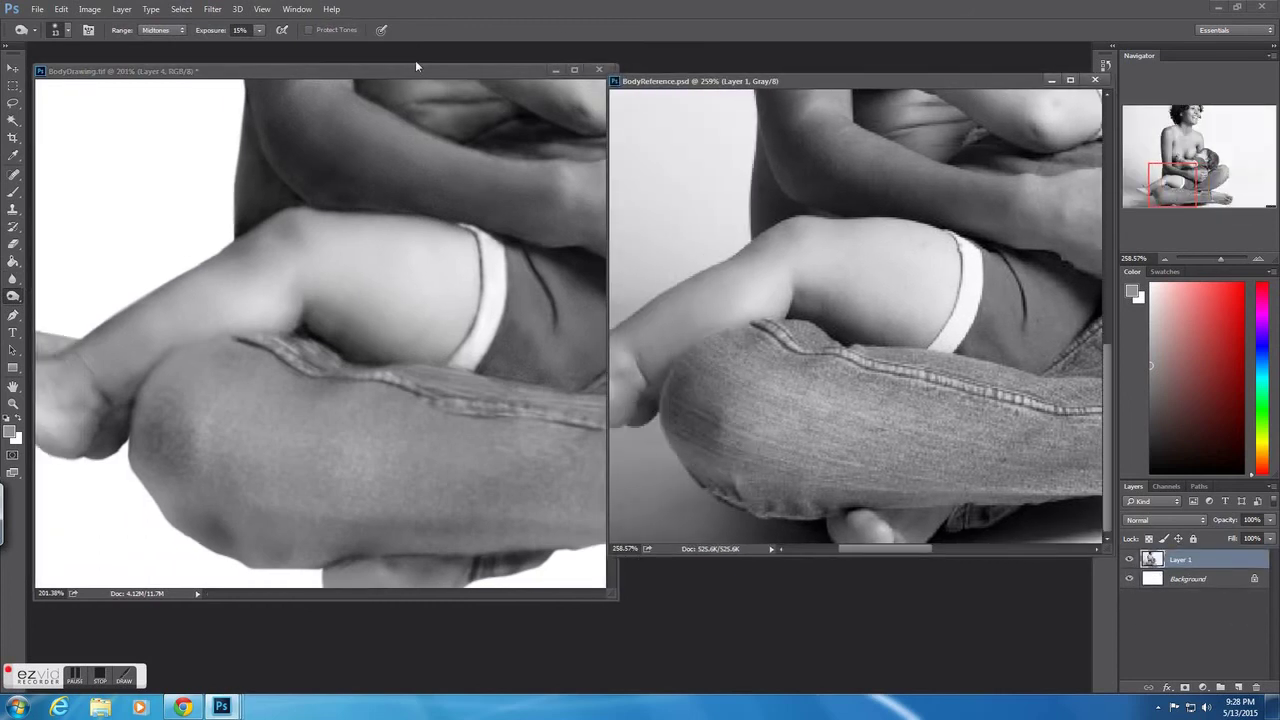
pyautogui.write('4')
pyautogui.press('1')
pyautogui.press('[')
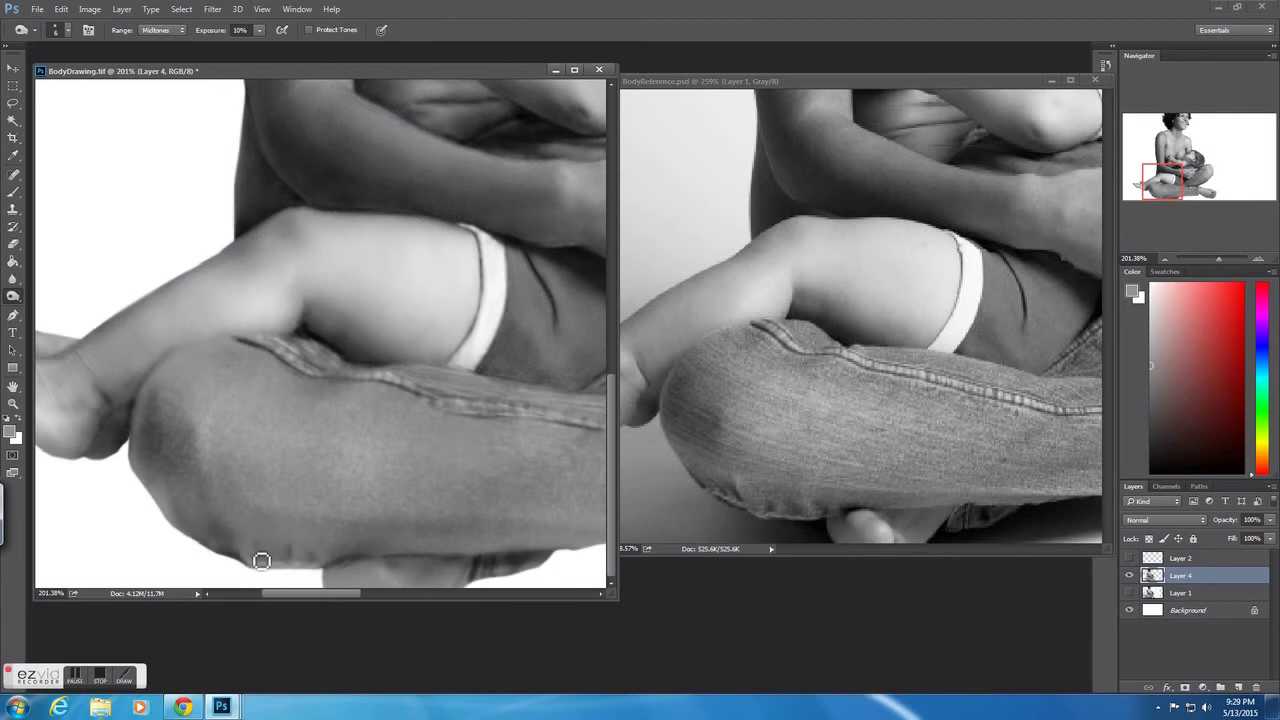
# - Resize the brush from 36 to 12 and darken the leg's underside near the bottom
pyautogui.rightClick(296, 567)
pyautogui.press('Escape')
pyautogui.rightClick(327, 567)
pyautogui.write('36')
pyautogui.press('Return')
pyautogui.rightClick(328, 570)
pyautogui.write('12')
pyautogui.press('Return')
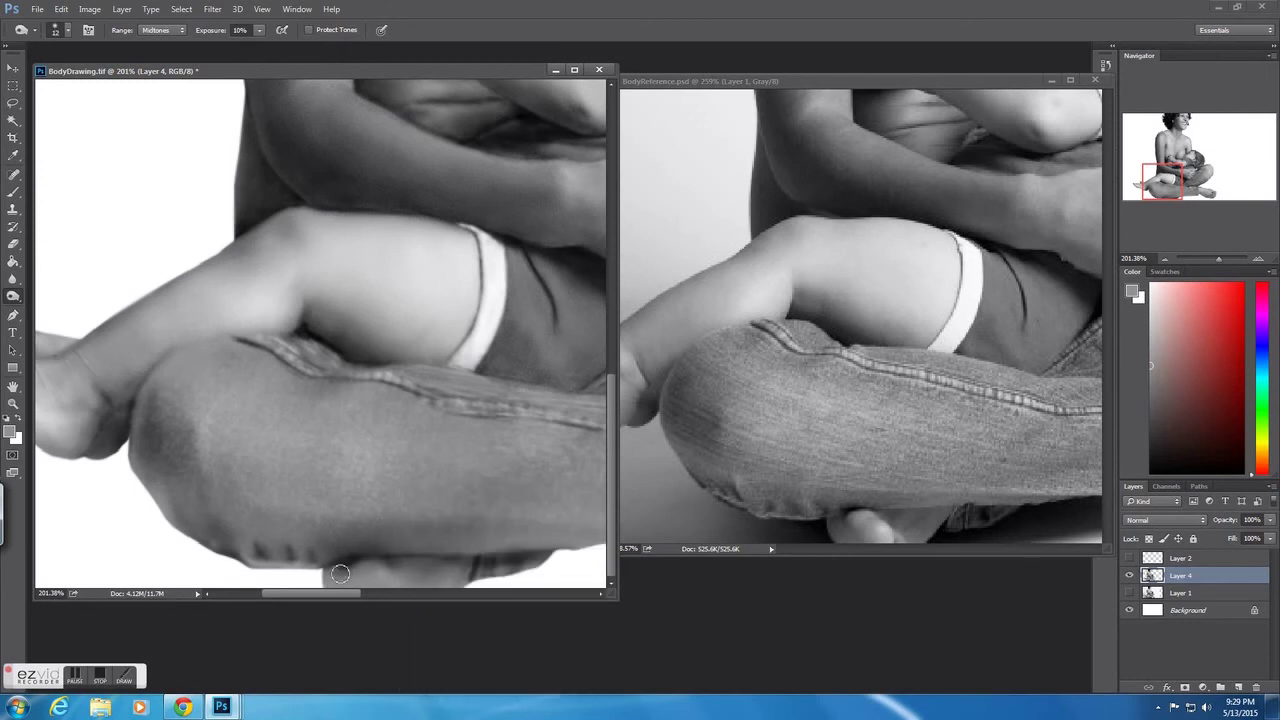
pyautogui.moveTo(342, 573); pyautogui.dragTo(334, 571)
# - Try brush sizes 6, 13 and 3, then fit the whole painting on screen
pyautogui.rightClick(400, 591)
pyautogui.write('6')
pyautogui.press('Return')
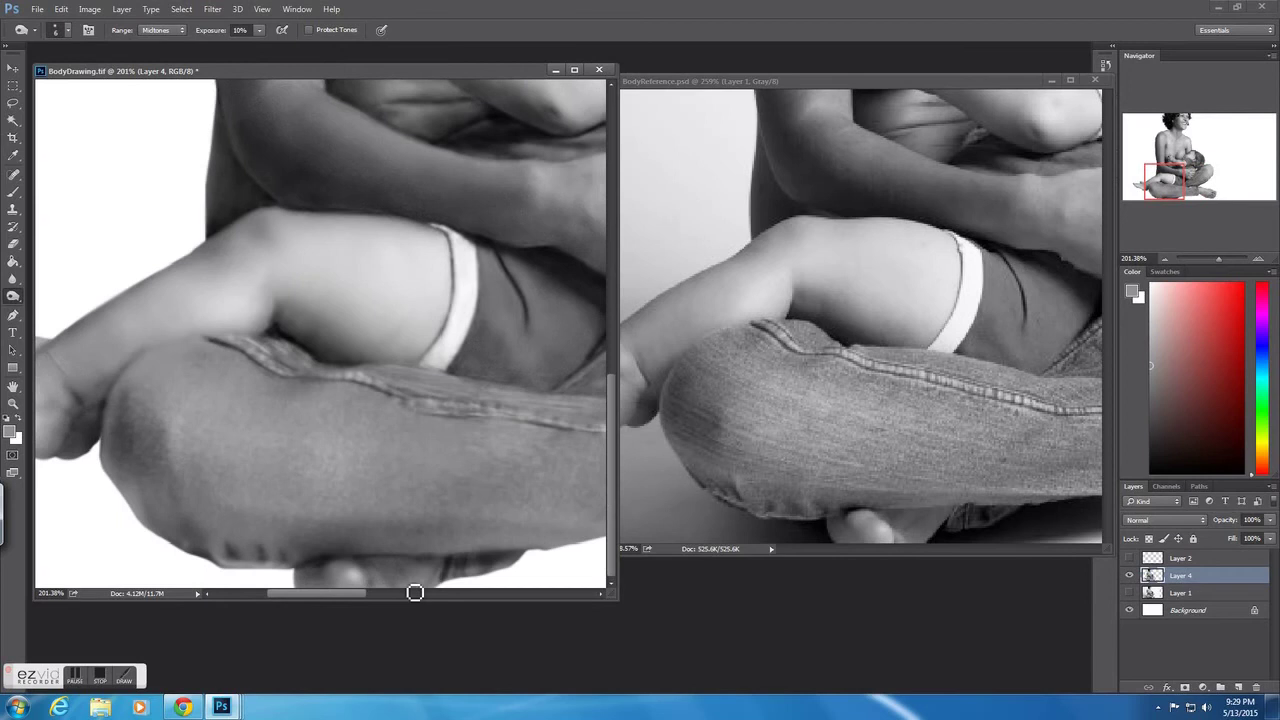
pyautogui.rightClick(404, 560)
pyautogui.rightClick(366, 574)
pyautogui.write('13')
pyautogui.press('Return')
pyautogui.rightClick(396, 589)
pyautogui.write('3')
pyautogui.press('Return')
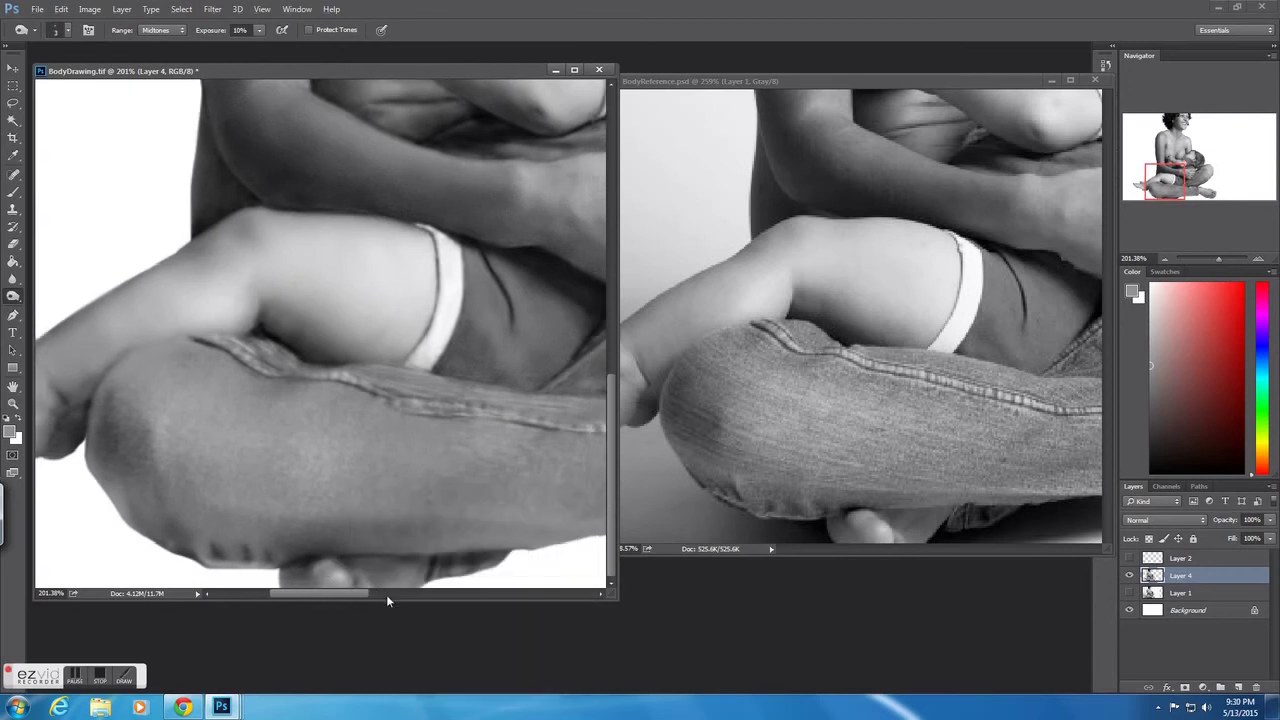
pyautogui.hotkey('ctrl', '0')
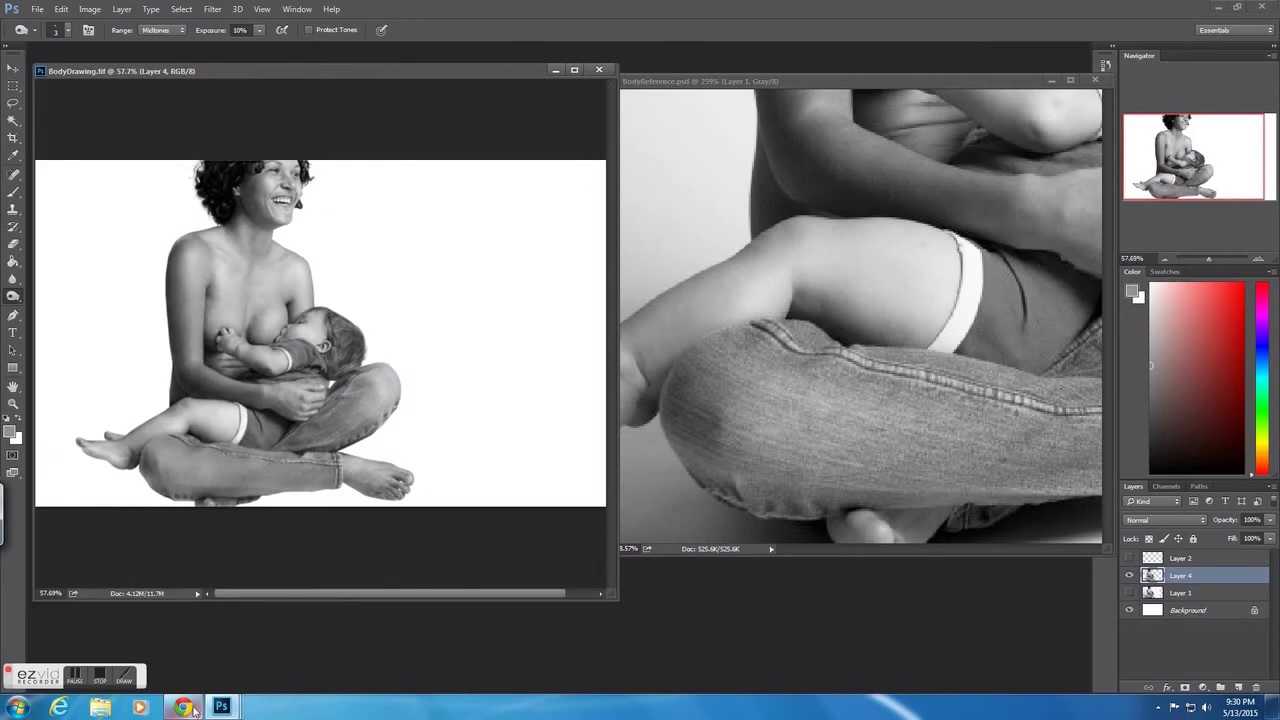
# - Change the music video, then return to the painting zoomed in on the lap
pyautogui.click(183, 707)
pyautogui.click(252, 386)
pyautogui.click(183, 707)
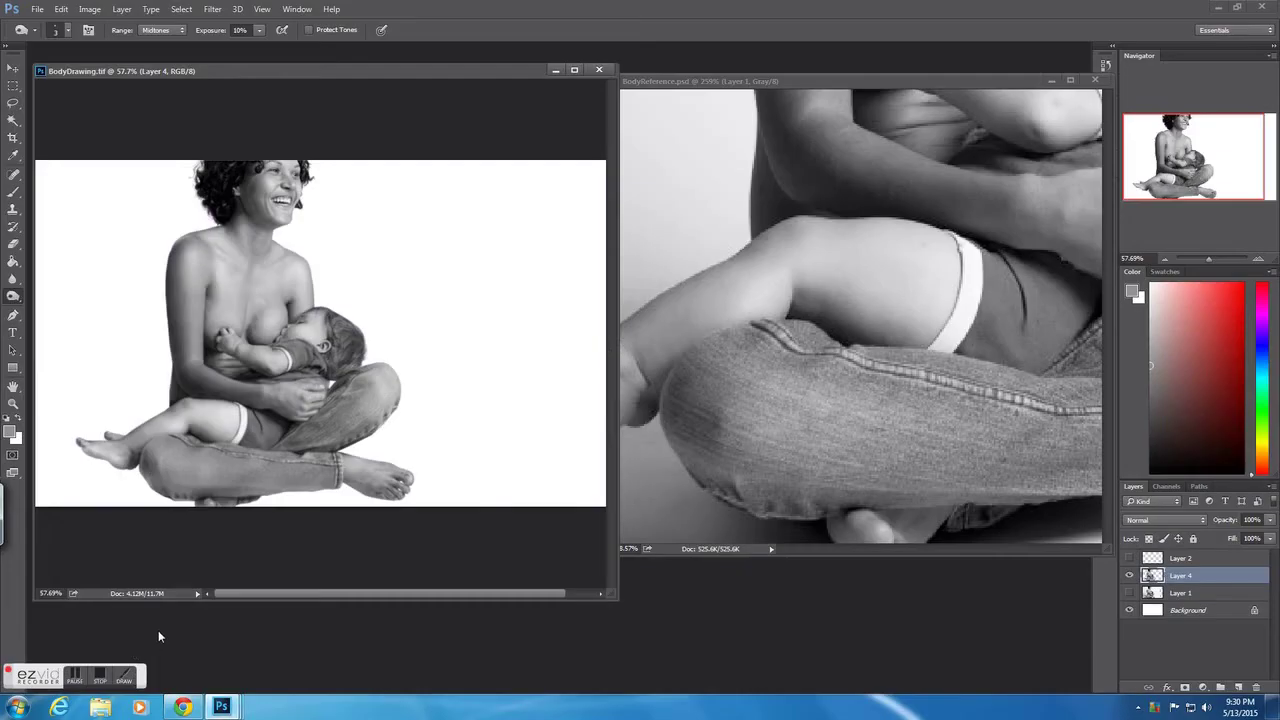
pyautogui.moveTo(1208, 258); pyautogui.dragTo(1218, 258)
# - Shrink the brush to about 7 px for detail work on the jeans
pyautogui.rightClick(314, 443)
pyautogui.press('Escape')
pyautogui.rightClick(233, 348)
pyautogui.press('Escape')
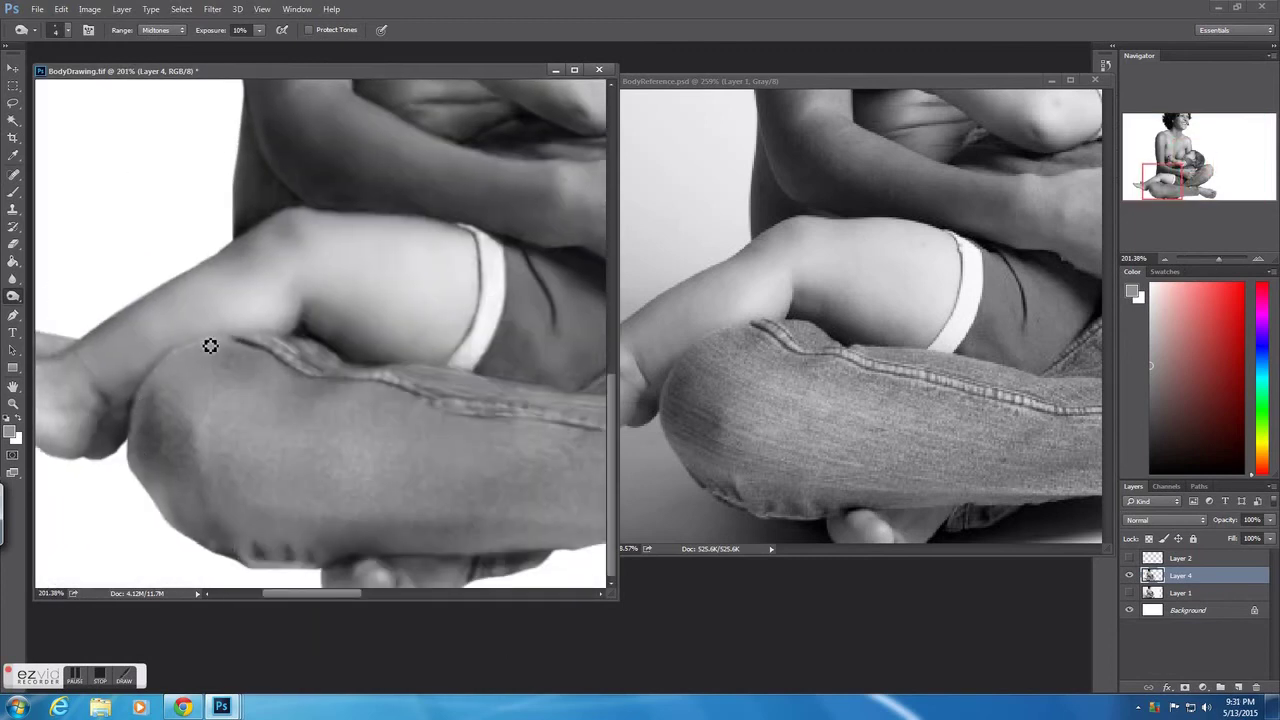
pyautogui.rightClick(241, 360)
pyautogui.press('Escape')
pyautogui.rightClick(289, 377)
pyautogui.press('Escape')
pyautogui.rightClick(365, 396)
pyautogui.moveTo(469, 422); pyautogui.dragTo(379, 389)
pyautogui.press('Return')
# - Resize the brush to 46 then 25 px and check the reference photo
pyautogui.hscroll(5, 349, 443)
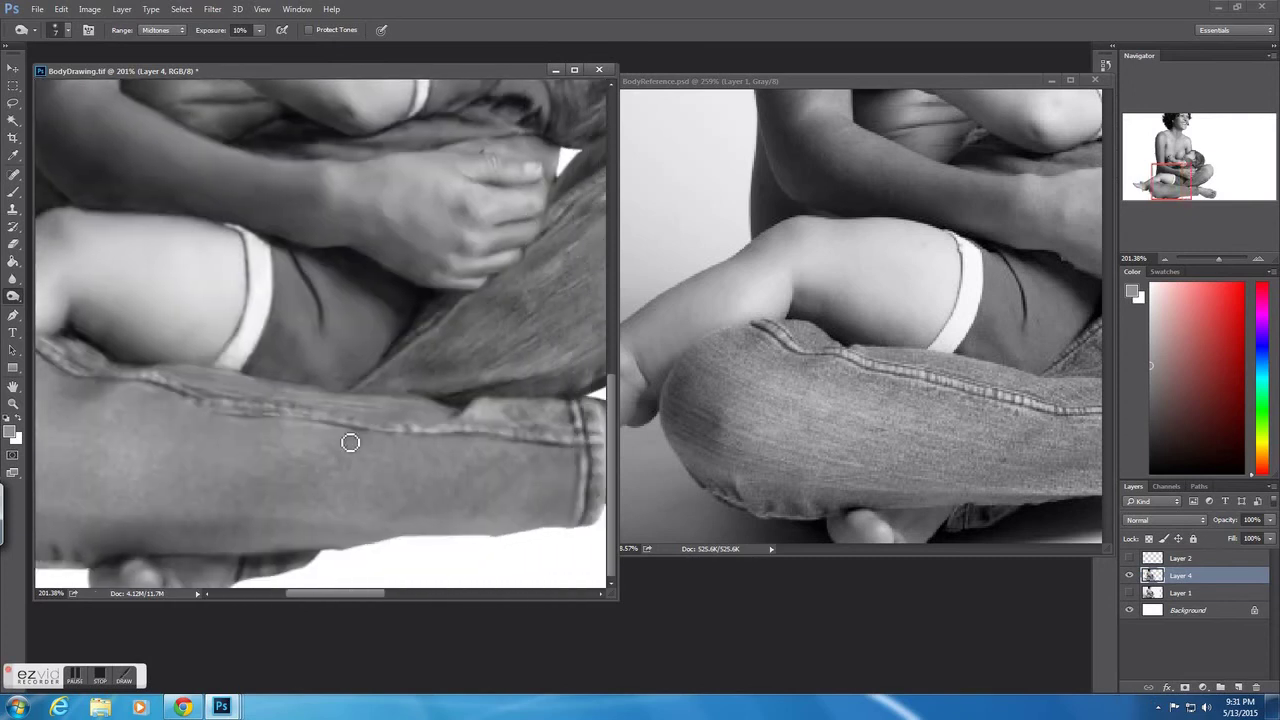
pyautogui.hscroll(-2, 372, 526)
pyautogui.hscroll(5, 465, 470)
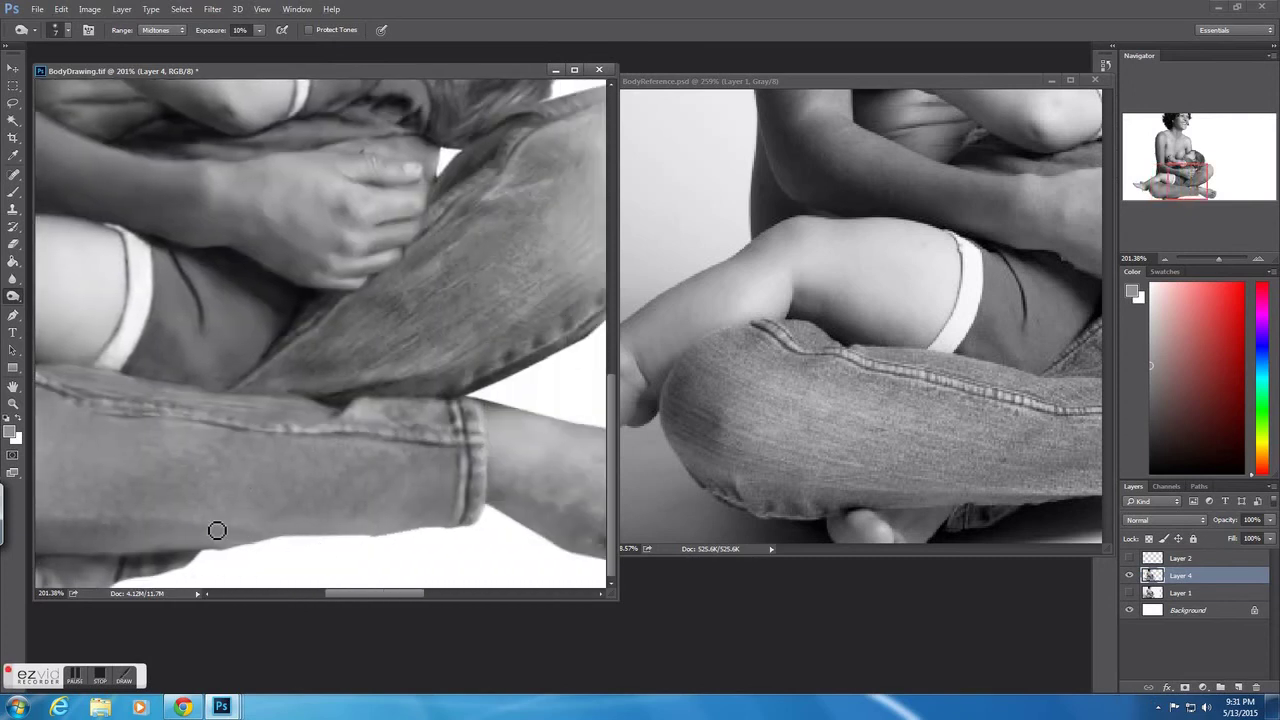
pyautogui.hscroll(-5, 285, 537)
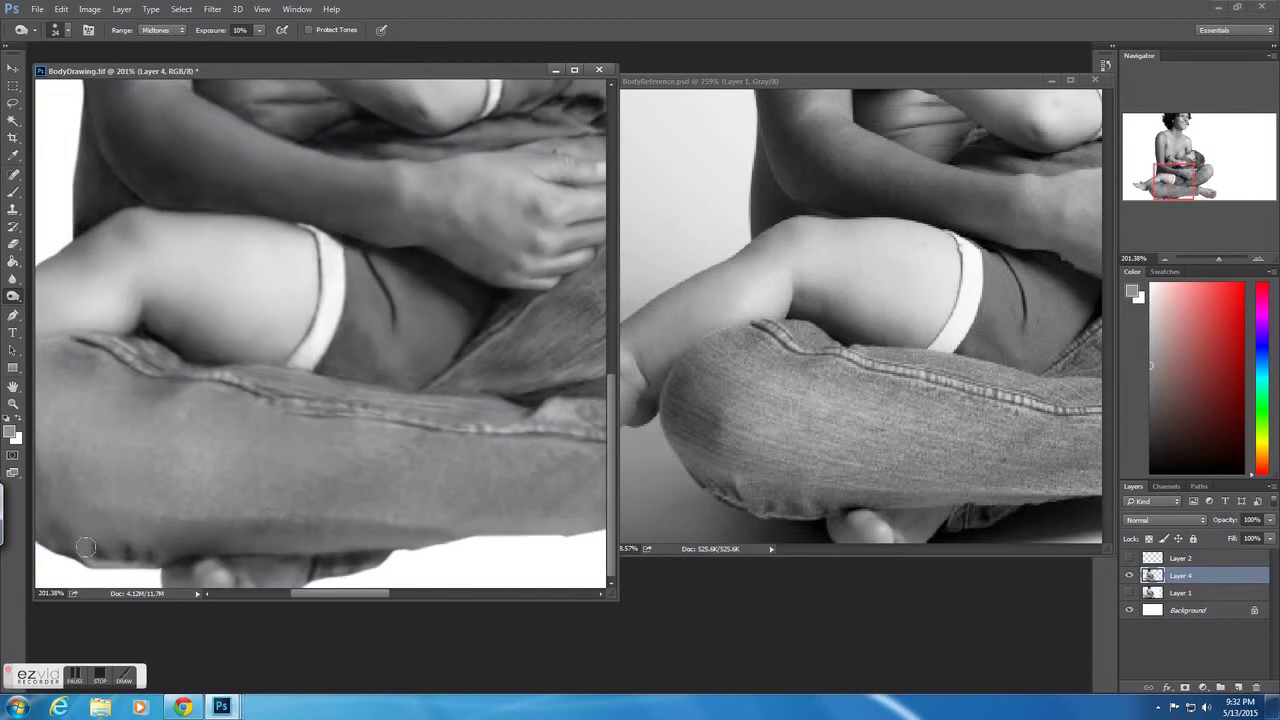
pyautogui.rightClick(320, 486)
pyautogui.click(413, 459)
pyautogui.rightClick(408, 460)
pyautogui.click(481, 478)
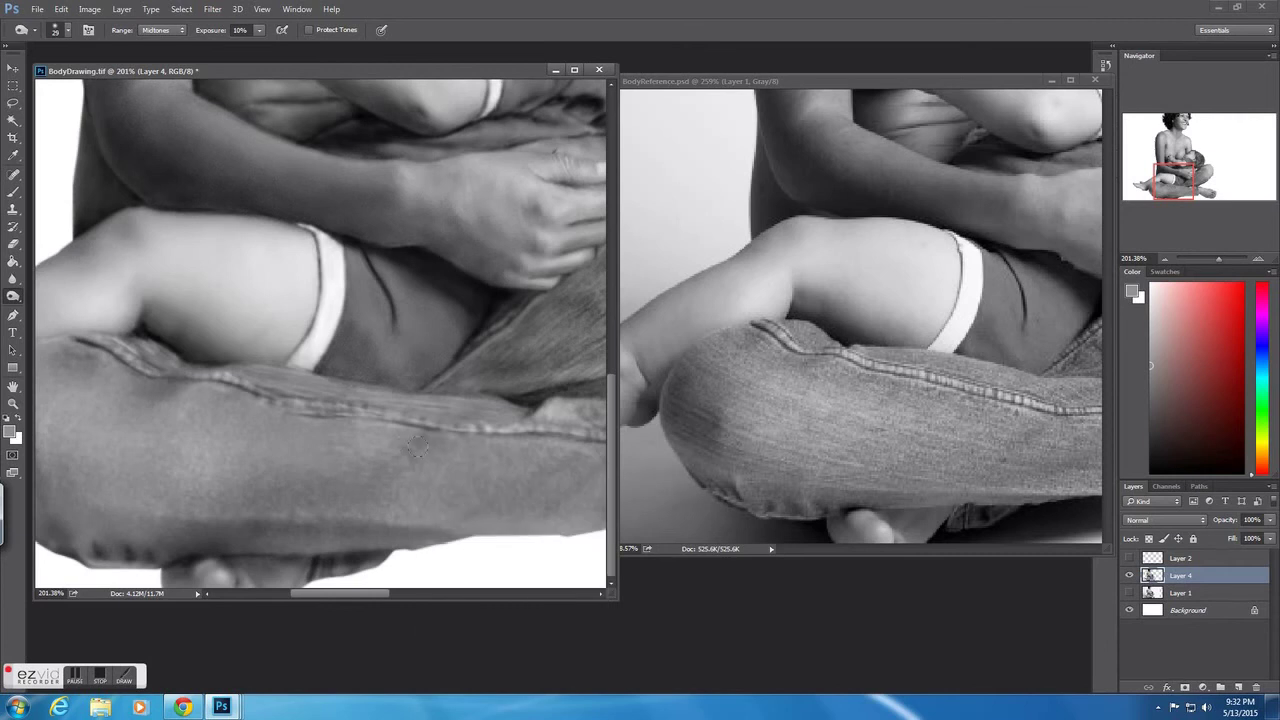
pyautogui.hscroll(3, 390, 469)
pyautogui.click(895, 90)
pyautogui.hscroll(5, 895, 95)
pyautogui.click(480, 447)
# - Adjust the brush size and hardness over the jeans under the baby's leg
pyautogui.rightClick(437, 490)
pyautogui.click(469, 537)
pyautogui.rightClick(504, 486)
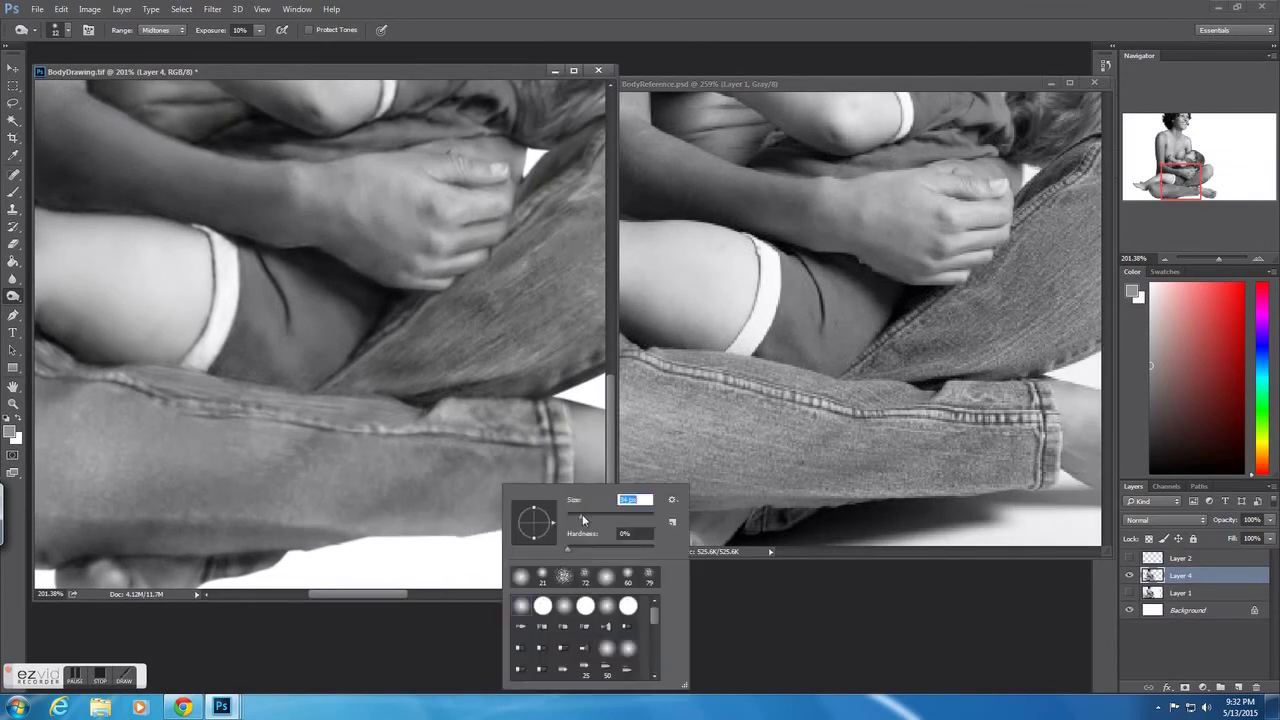
pyautogui.rightClick(384, 450)
pyautogui.click(329, 455)
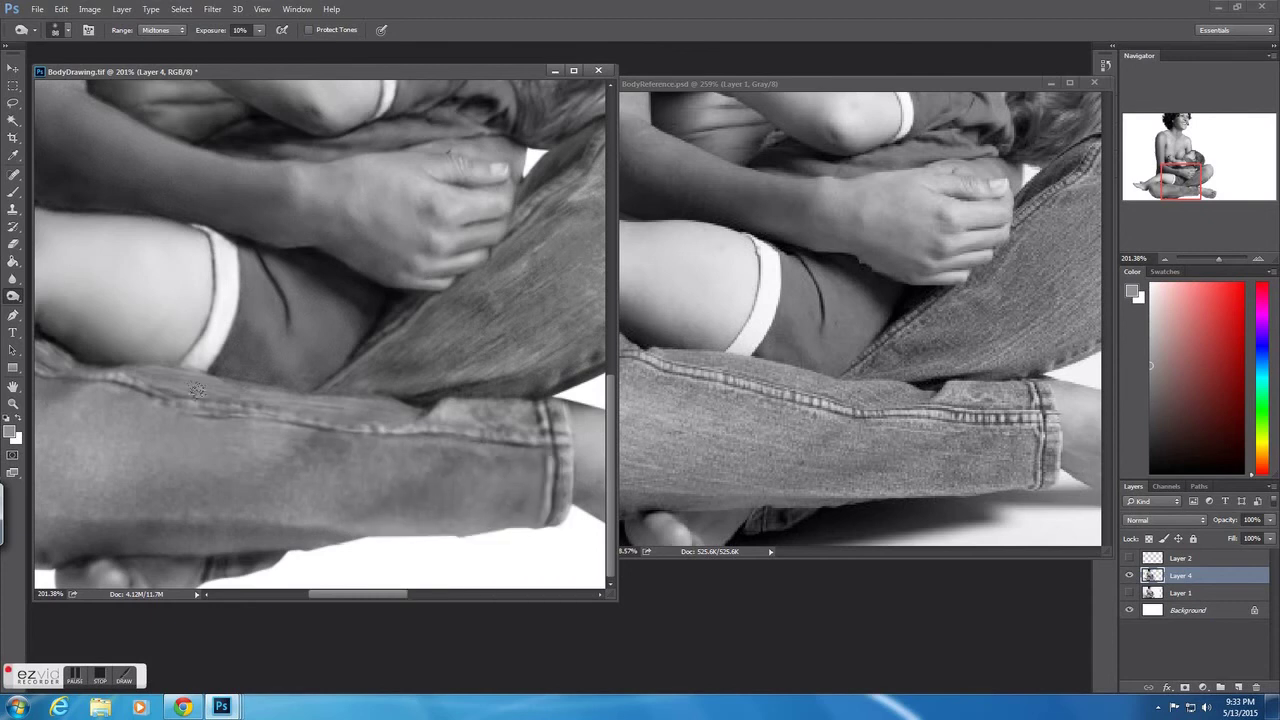
pyautogui.hscroll(-5, 160, 420)
pyautogui.hscroll(-4, 795, 114)
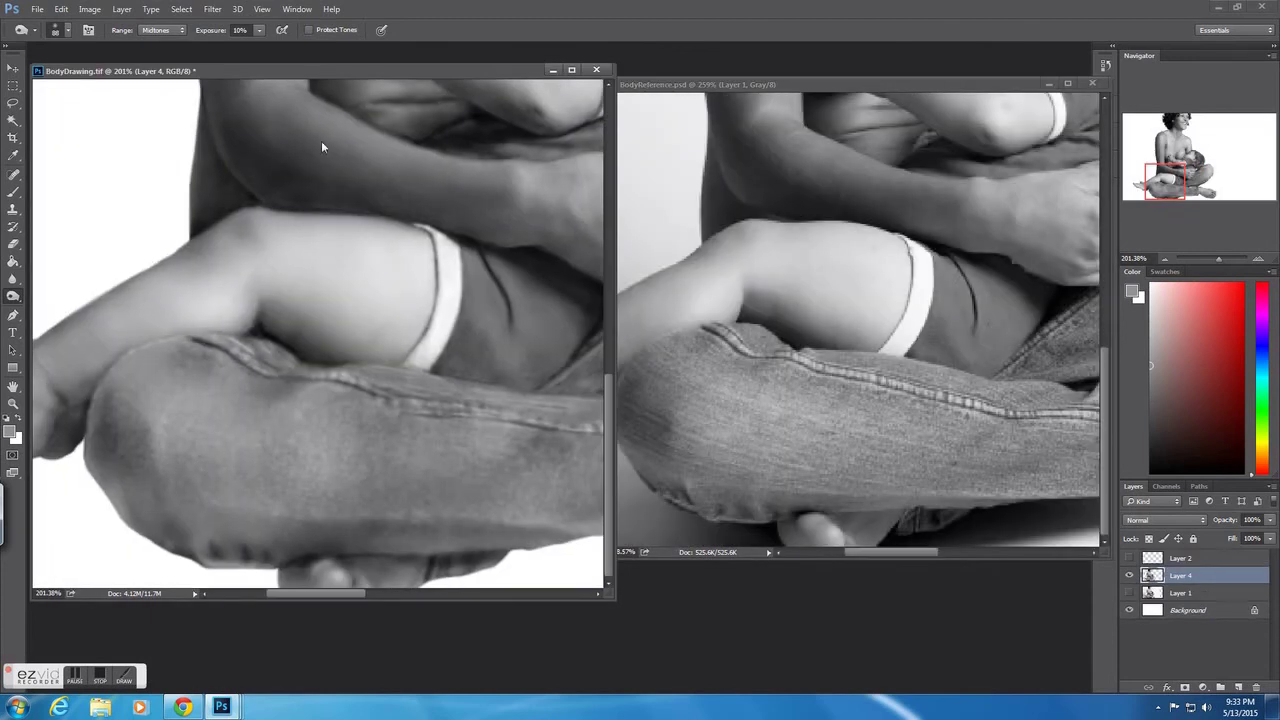
pyautogui.rightClick(244, 420)
pyautogui.rightClick(176, 386)
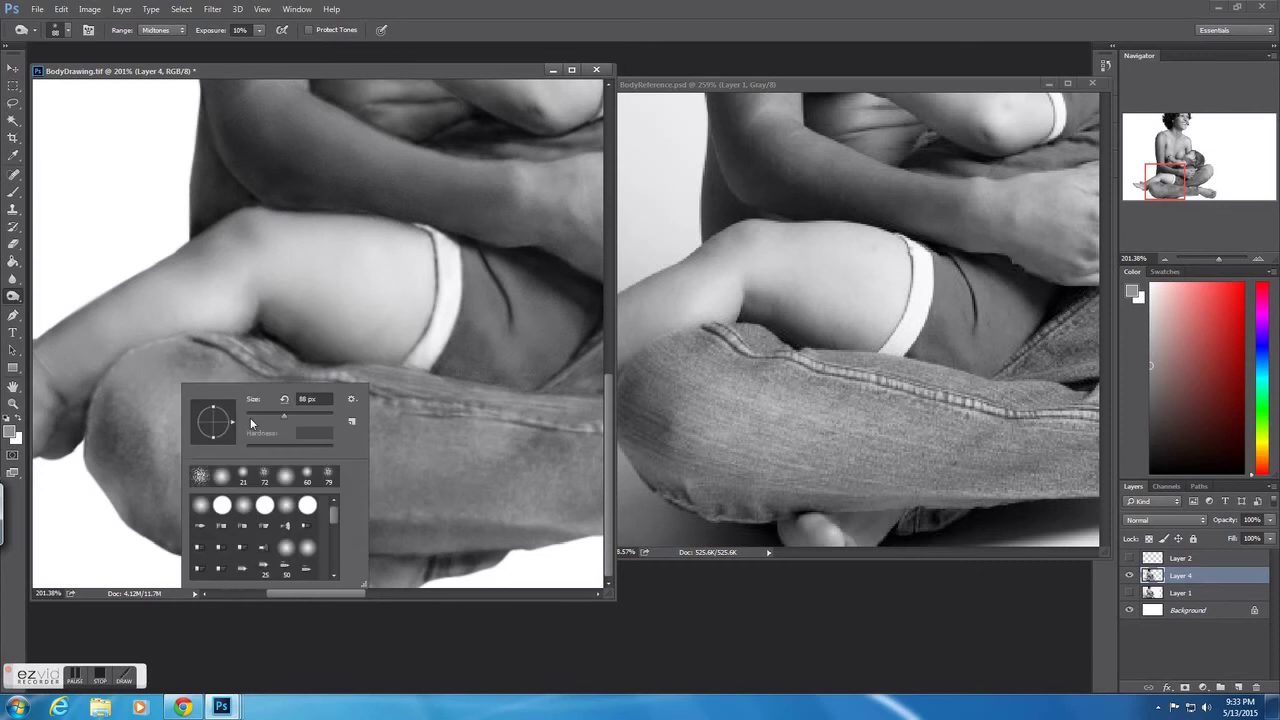
pyautogui.press('Escape')
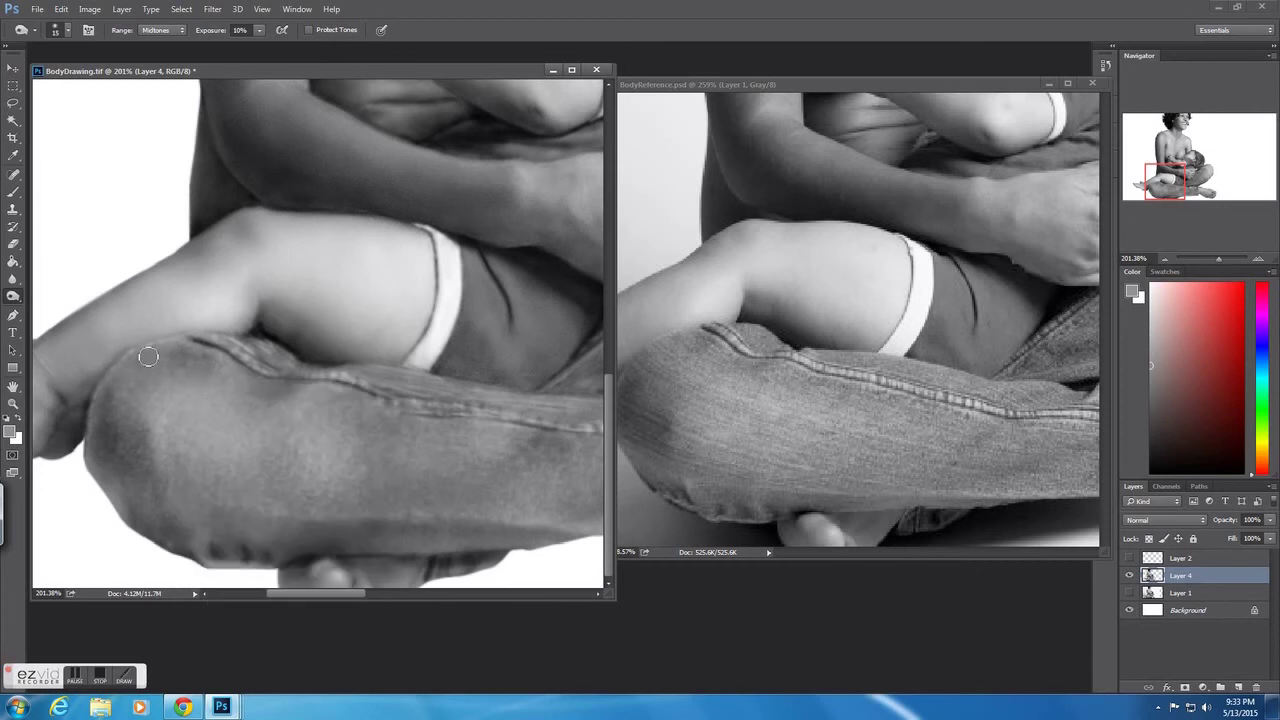
# - Switch from Blur to the Sharpen tool to bring out the denim texture
pyautogui.rightClick(150, 402)
pyautogui.rightClick(292, 425)
pyautogui.press('Escape')
pyautogui.moveTo(13, 279); pyautogui.dragTo(50, 298)
pyautogui.click(49, 292)
pyautogui.hscroll(3, 397, 452)
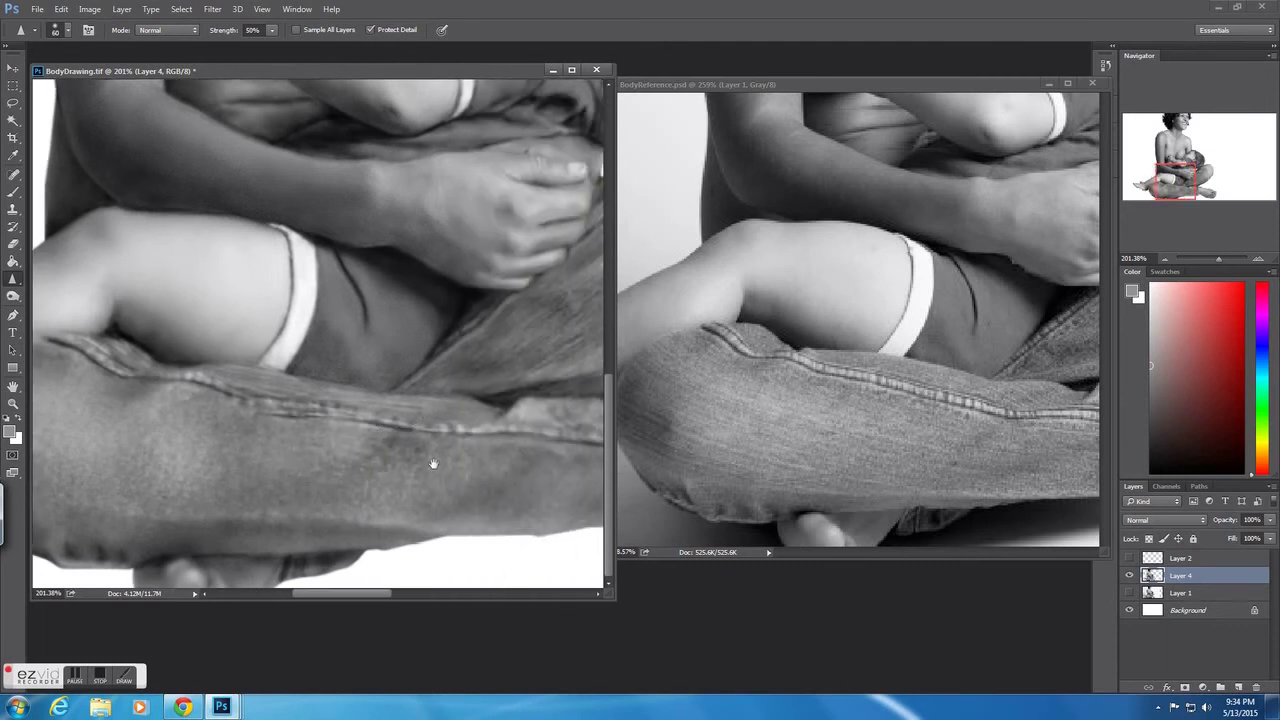
pyautogui.scroll(-3, 433, 463)
pyautogui.scroll(3, 267, 372)
# - Fit the drawing in view and set the Dodge tool to 2% exposure
pyautogui.hotkey('ctrl', '0')
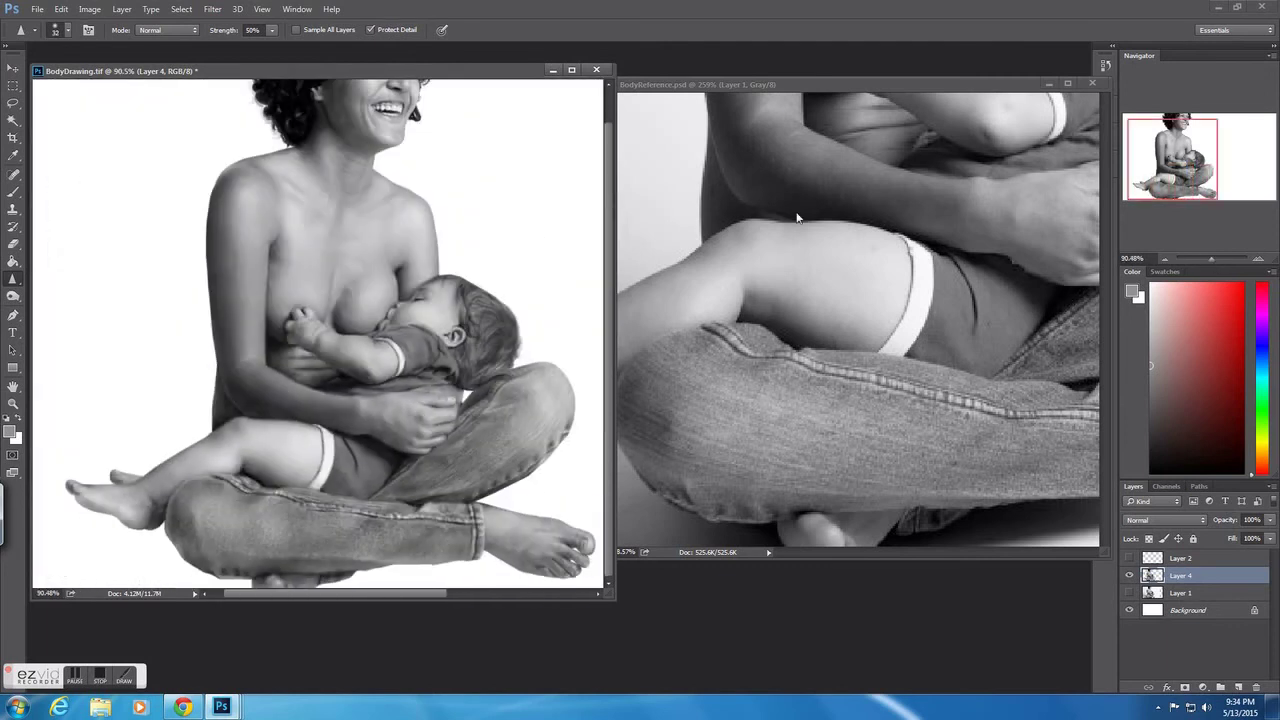
pyautogui.press('o')
pyautogui.rightClick(451, 524)
pyautogui.press('Escape')
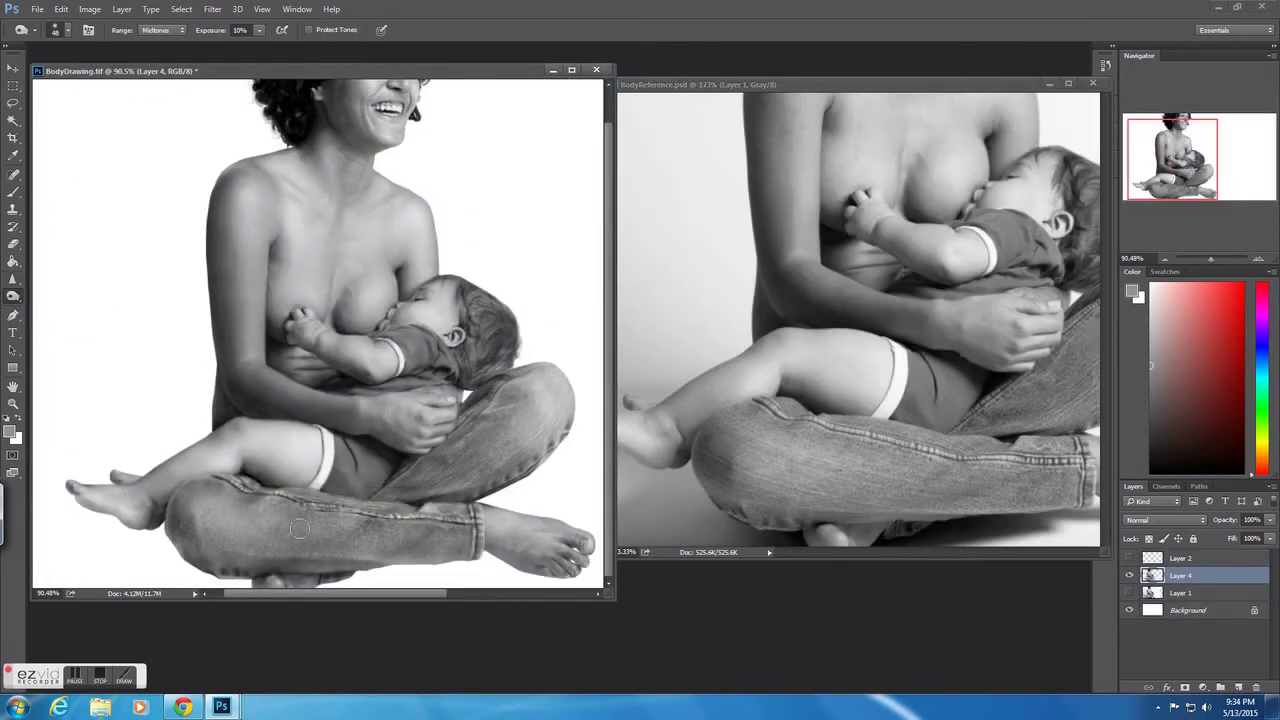
pyautogui.rightClick(325, 530)
pyautogui.rightClick(245, 525)
pyautogui.press('Escape')
pyautogui.press('0')
pyautogui.press('2')
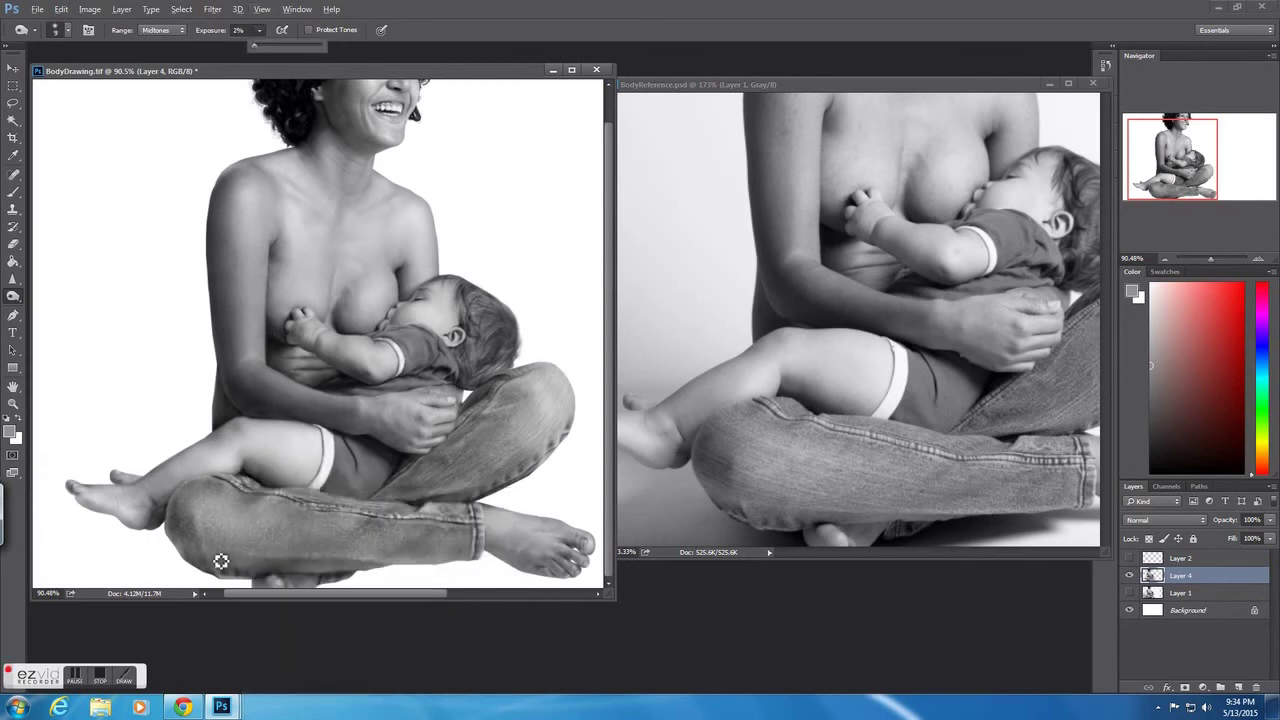
pyautogui.rightClick(358, 531)
pyautogui.press('Escape')
pyautogui.rightClick(426, 529)
pyautogui.press('Escape')
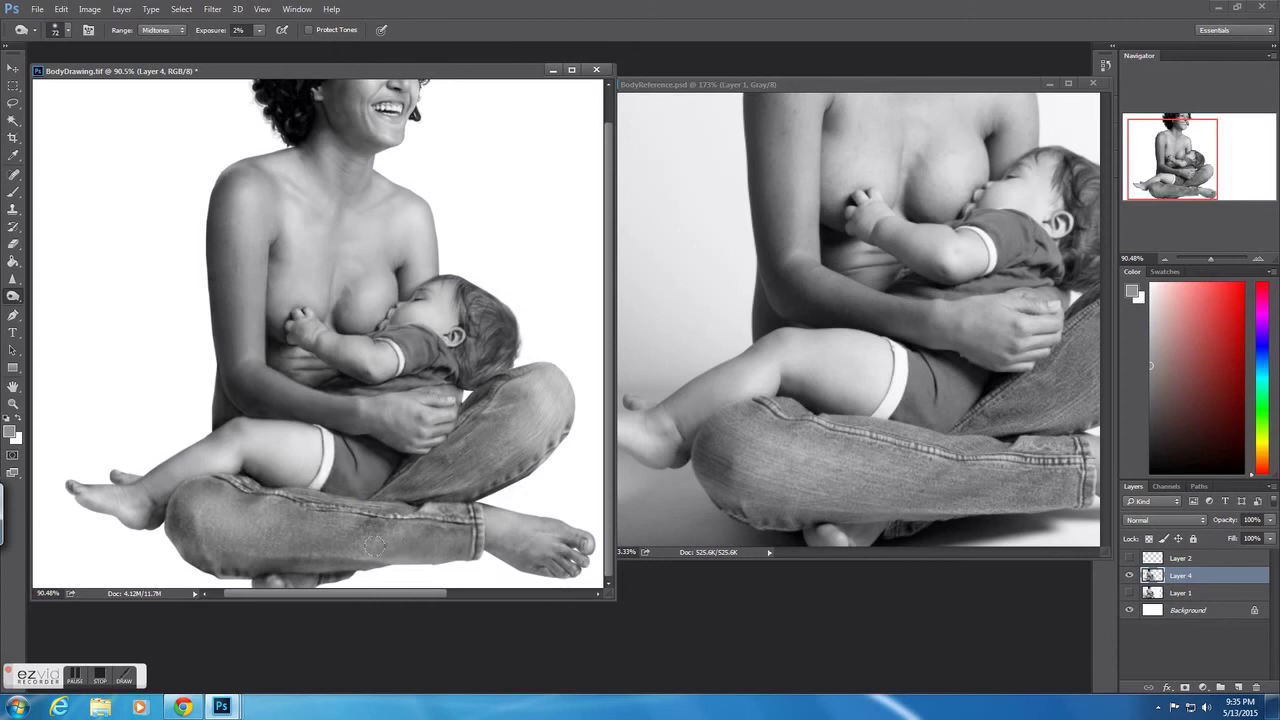
# - Show the whole reference photo at 100% beside the painting
pyautogui.scroll(-3, 373, 545)
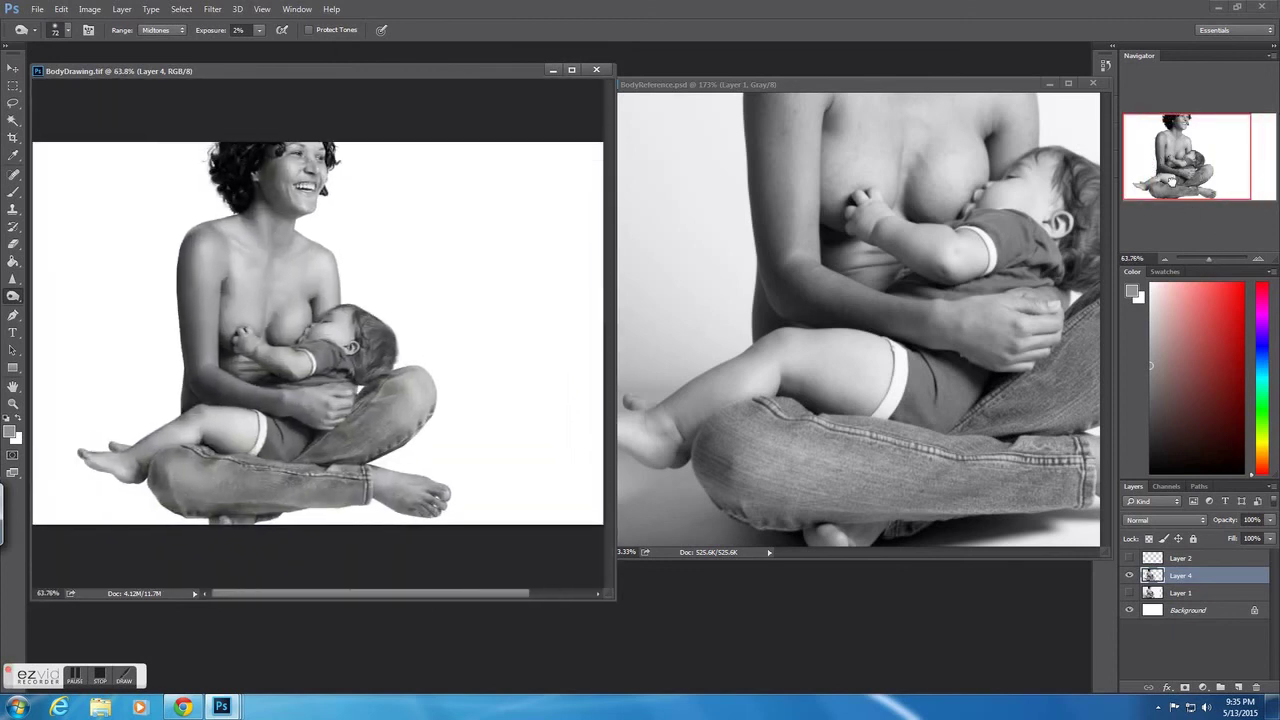
pyautogui.hotkey('ctrl', 'Tab')
pyautogui.moveTo(1208, 260); pyautogui.dragTo(1214, 262)
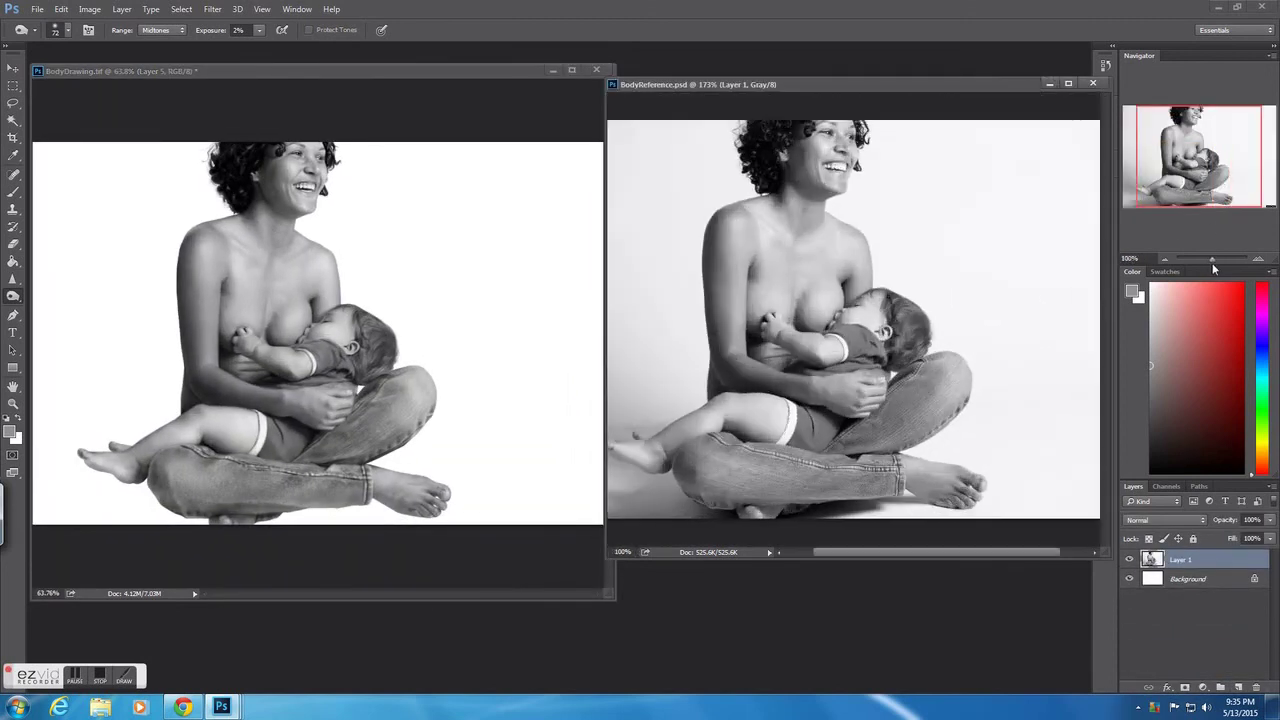
pyautogui.click(14, 193)
pyautogui.click(523, 72)
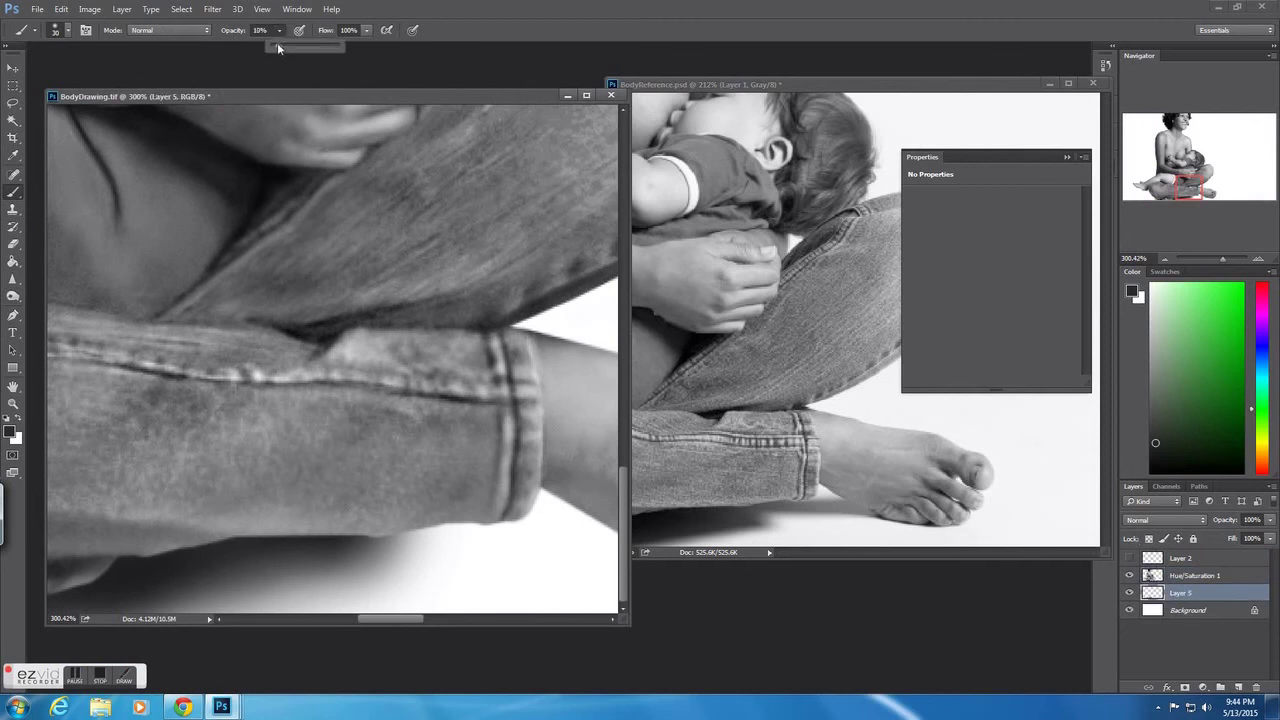
# - Shrink the brush to size 20 and frame the jeans cuff area
pyautogui.rightClick(318, 524)
pyautogui.press('Return')
pyautogui.rightClick(357, 525)
pyautogui.press('Return')
pyautogui.press('e')
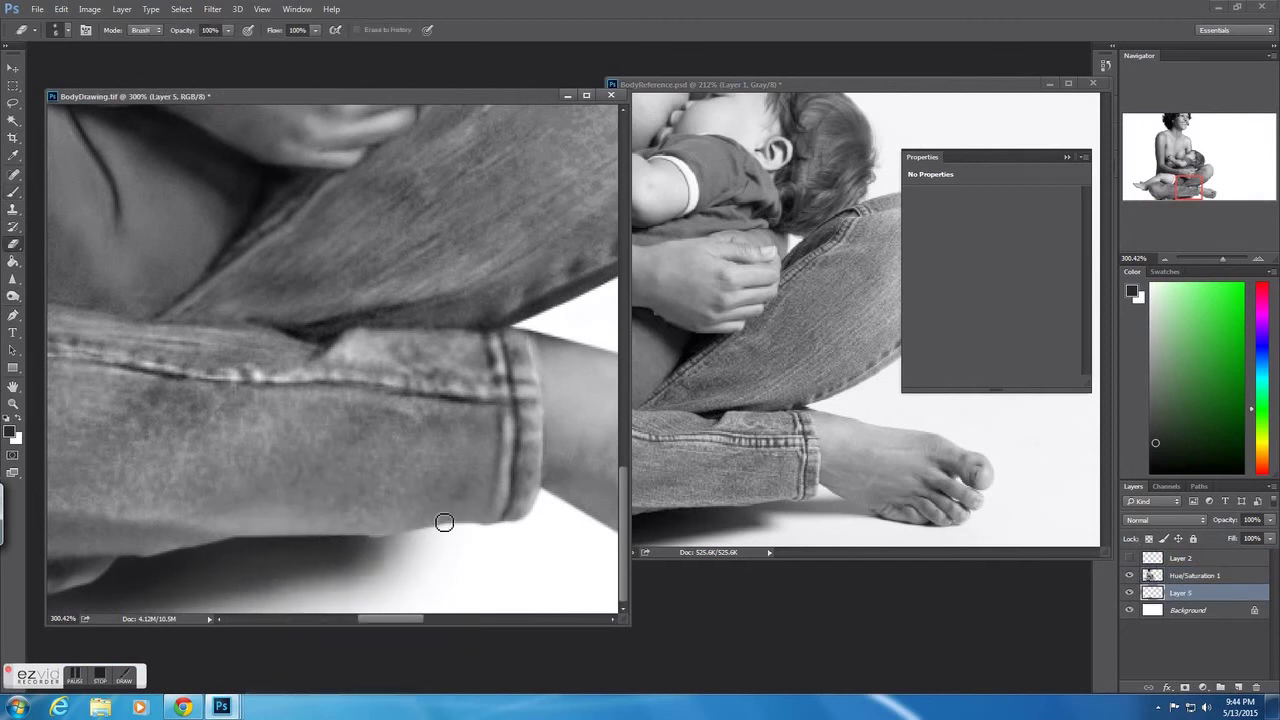
pyautogui.moveTo(318, 596); pyautogui.dragTo(225, 606)
pyautogui.press('b')
# - At very low opacity, paint soft black shadows under the jeans cuff and foot
pyautogui.moveTo(420, 560); pyautogui.dragTo(315, 560)
pyautogui.moveTo(530, 535)
pyautogui.mouseDown()
pyautogui.moveTo(283, 540)
pyautogui.moveTo(530, 538)
pyautogui.moveTo(285, 540)
pyautogui.moveTo(415, 538)
pyautogui.mouseUp()
pyautogui.moveTo(298, 530)
pyautogui.mouseDown()
pyautogui.moveTo(500, 550)
pyautogui.moveTo(295, 535)
pyautogui.moveTo(488, 550)
pyautogui.moveTo(395, 508)
pyautogui.moveTo(253, 508)
pyautogui.mouseUp()
pyautogui.moveTo(370, 555); pyautogui.dragTo(560, 585)
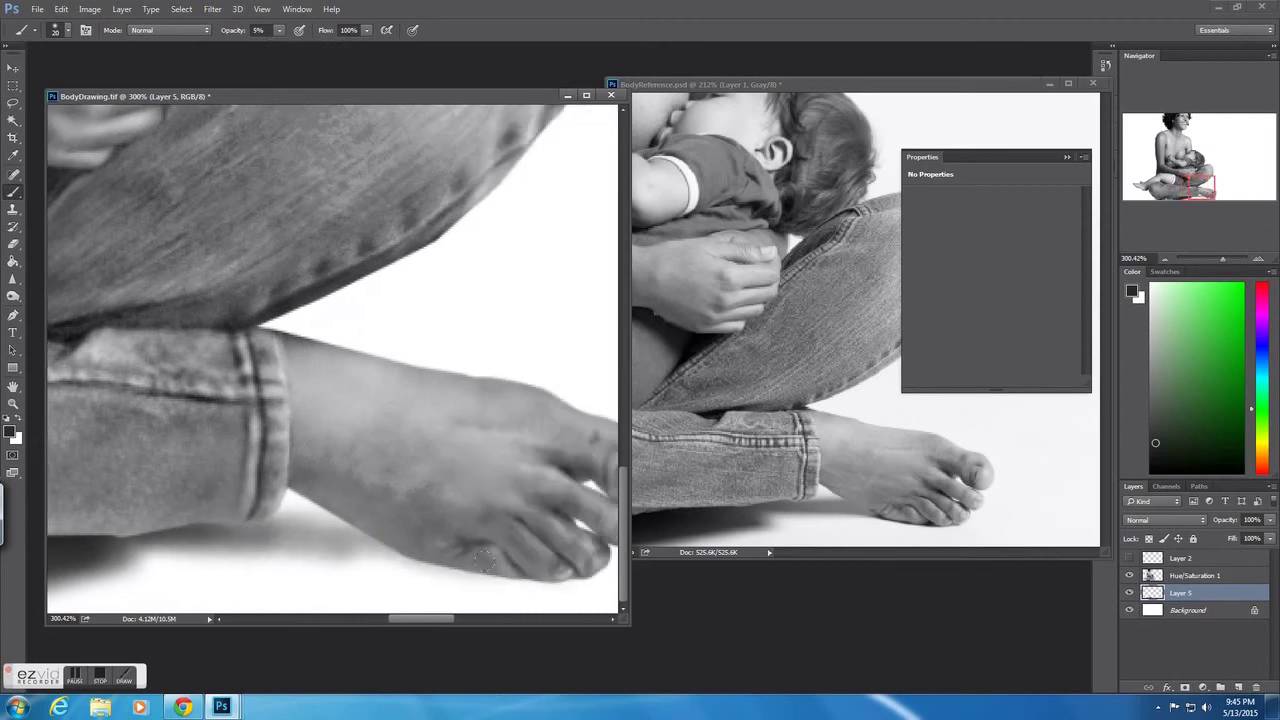
# - Raise brush opacity to 16% and darken shadows under the toes and leg
pyautogui.click(278, 30)
pyautogui.rightClick(400, 555)
pyautogui.press('Escape')
pyautogui.press('1')
pyautogui.press('6')
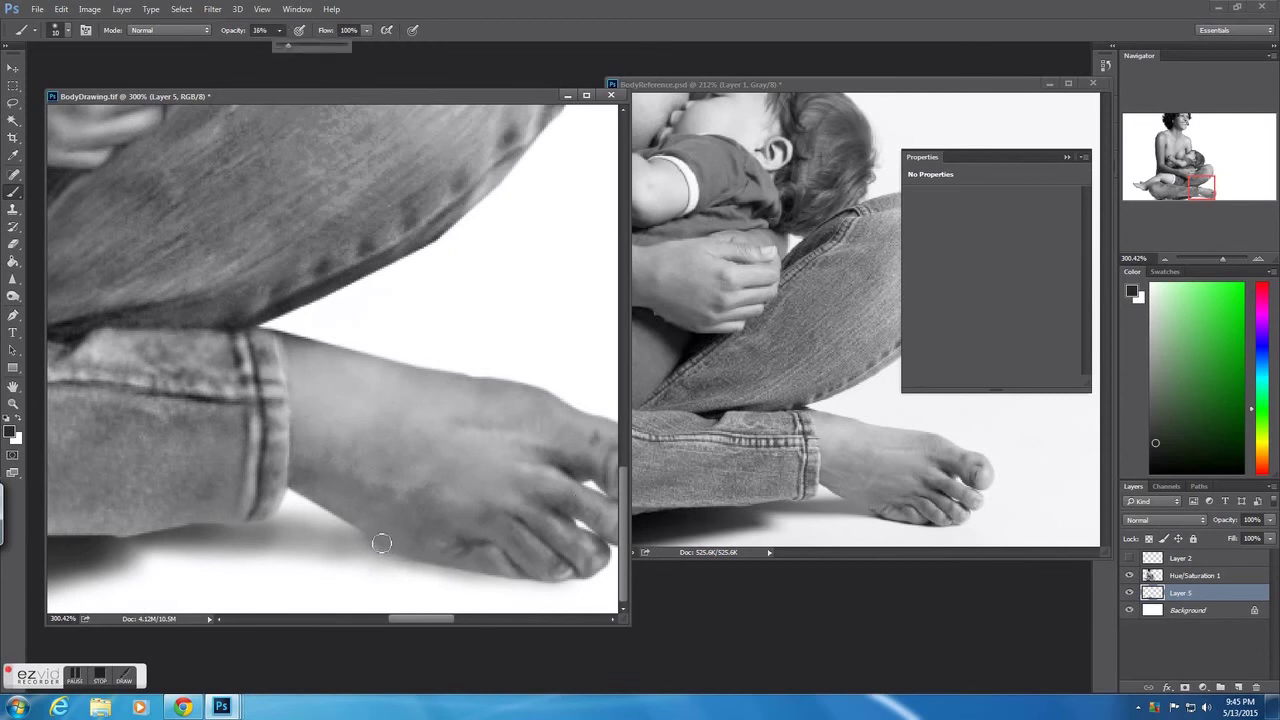
pyautogui.moveTo(530, 572); pyautogui.dragTo(410, 565)
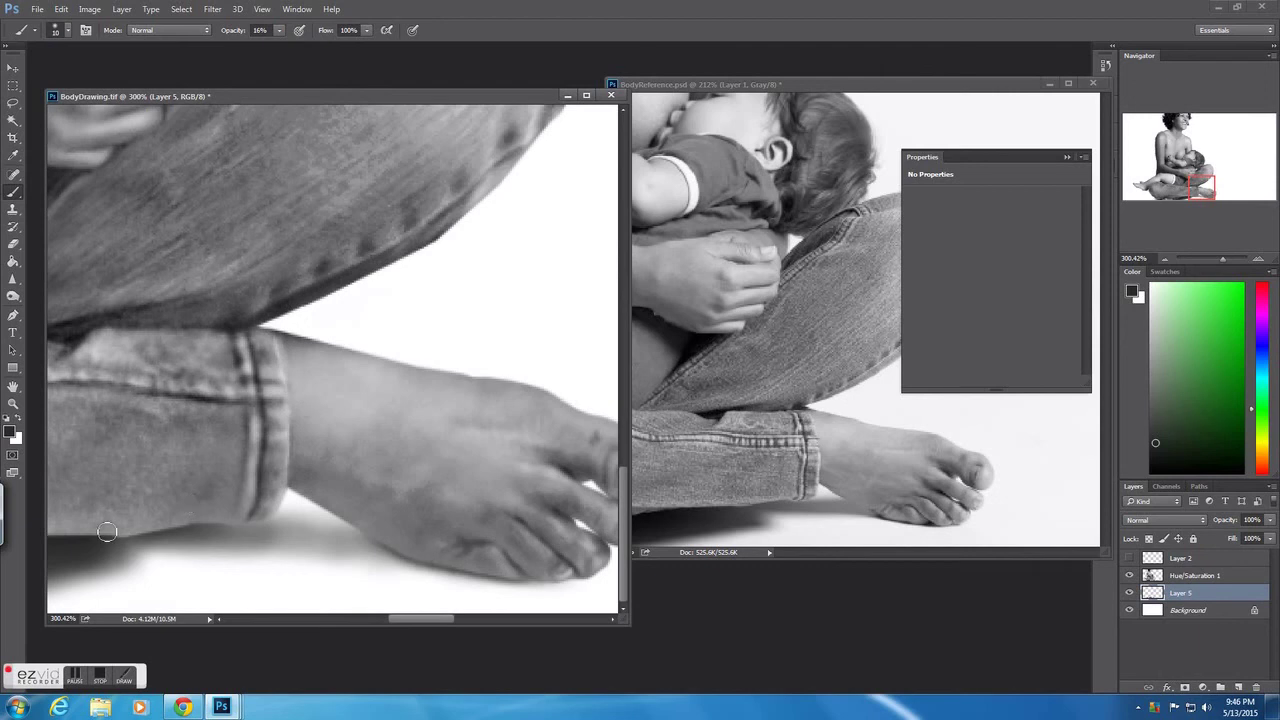
pyautogui.moveTo(389, 525); pyautogui.dragTo(287, 513)
# - Add more shadow below the leg with a smaller brush, then view the baby's legs
pyautogui.rightClick(278, 486)
pyautogui.moveTo(425, 504); pyautogui.dragTo(405, 504)
pyautogui.click(248, 555)
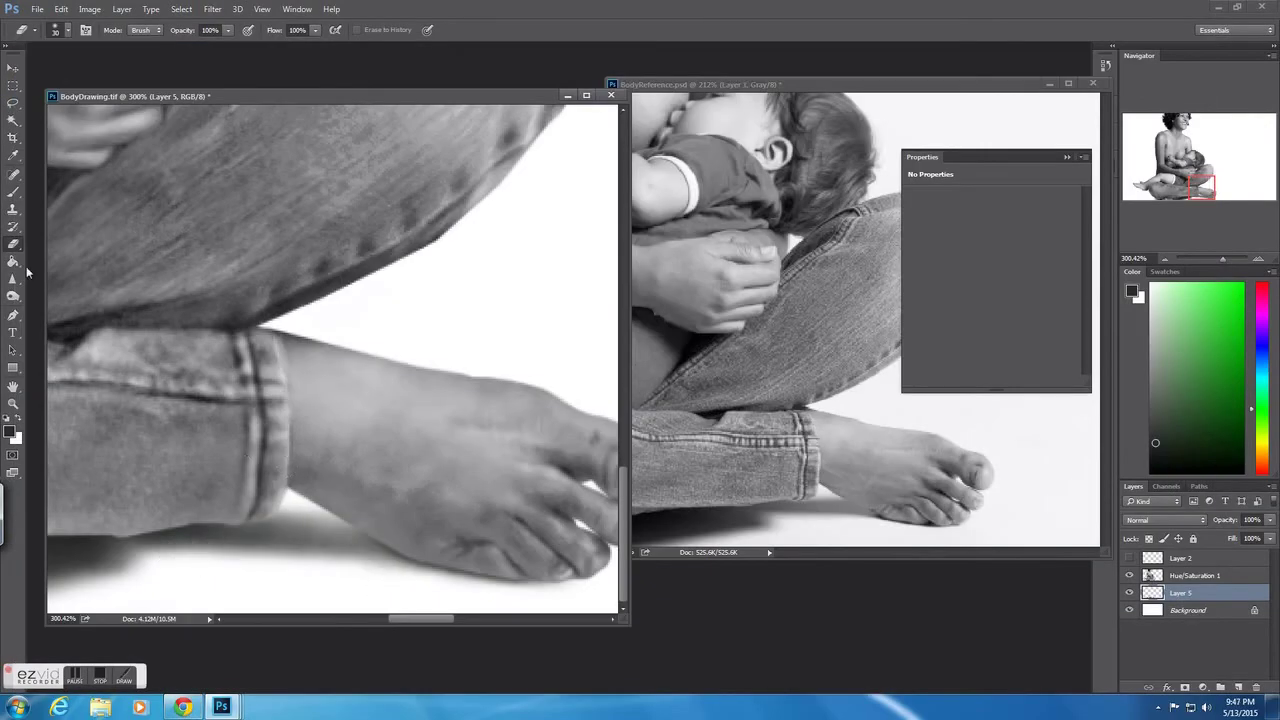
pyautogui.hscroll(-3, 206, 423)
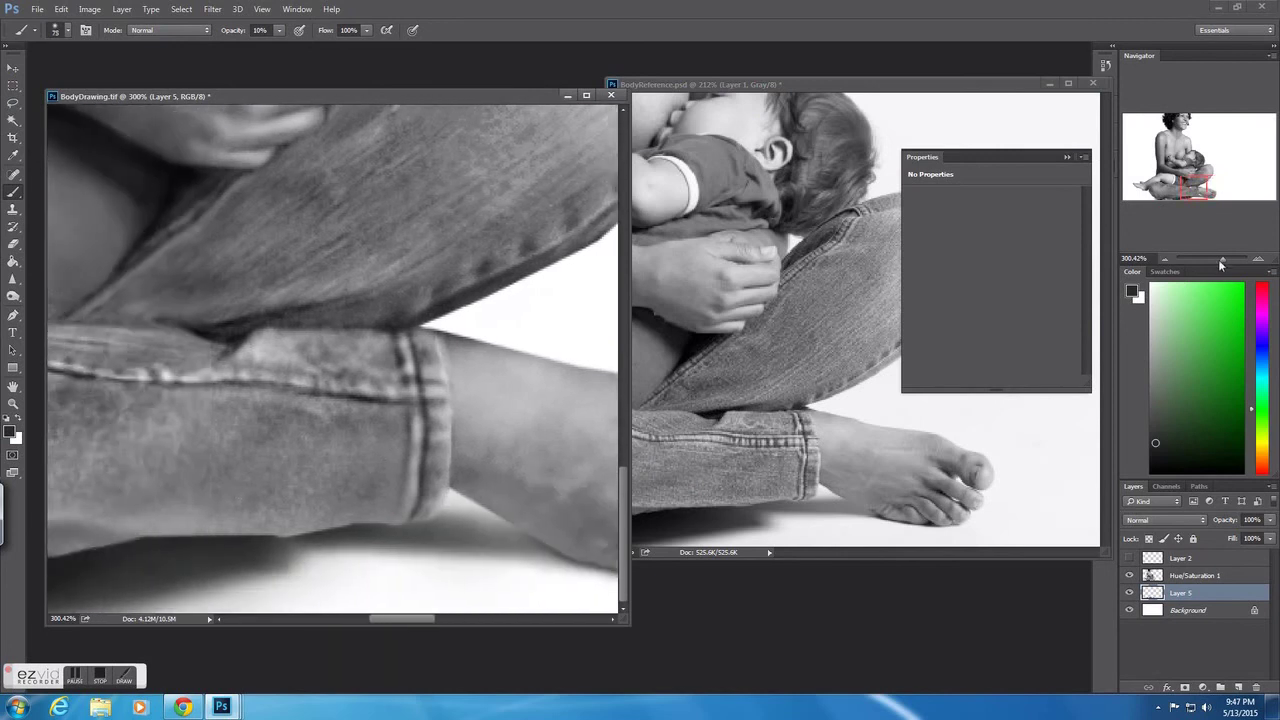
pyautogui.moveTo(1220, 263); pyautogui.dragTo(1216, 260)
pyautogui.moveTo(1190, 185); pyautogui.dragTo(1150, 182)
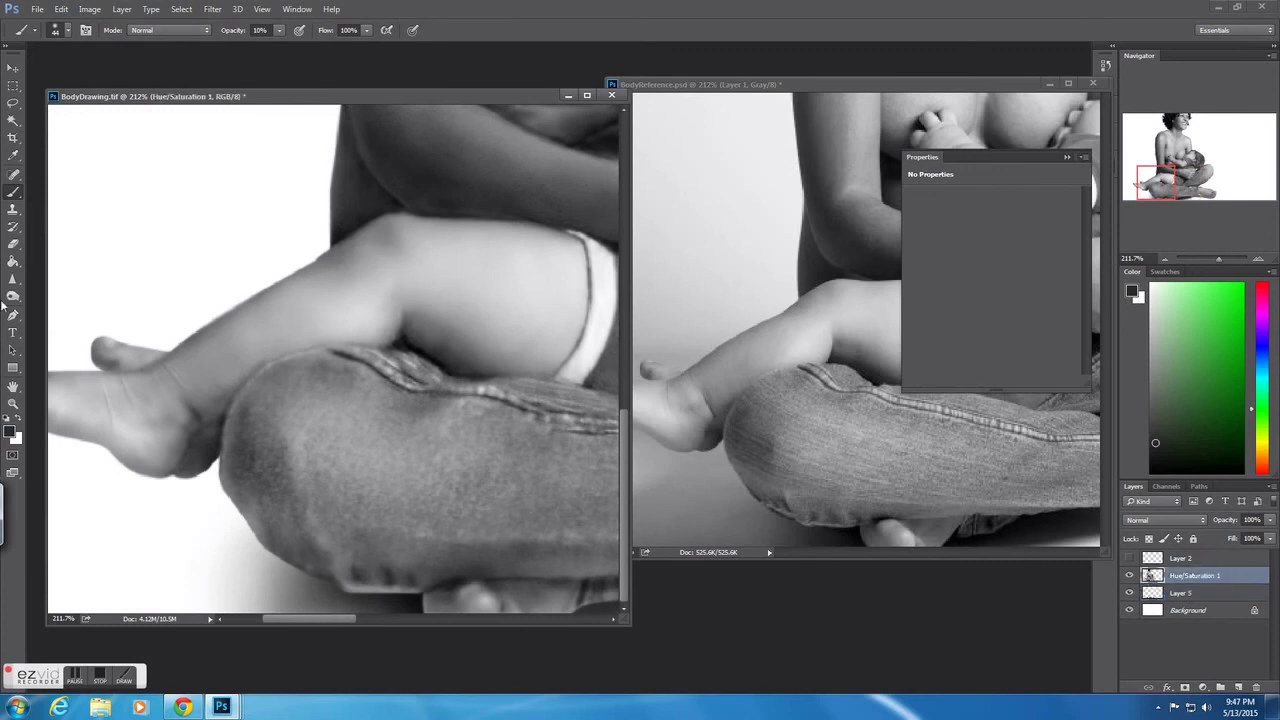
# - Resize the brush and bring the painting document to the front
pyautogui.rightClick(424, 615)
pyautogui.press('Return')
pyautogui.press(']')
pyautogui.press(']')
pyautogui.press(']')
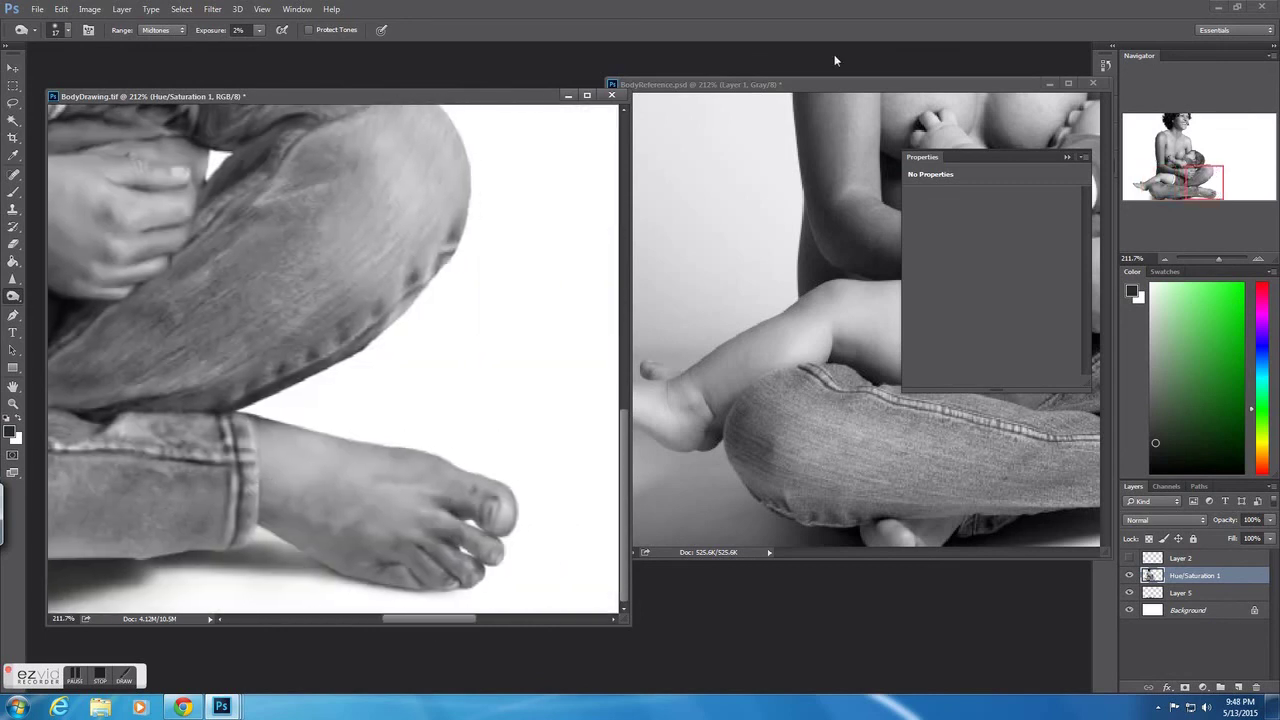
pyautogui.click(450, 380)
pyautogui.rightClick(383, 478)
pyautogui.press('Return')
pyautogui.rightClick(428, 442)
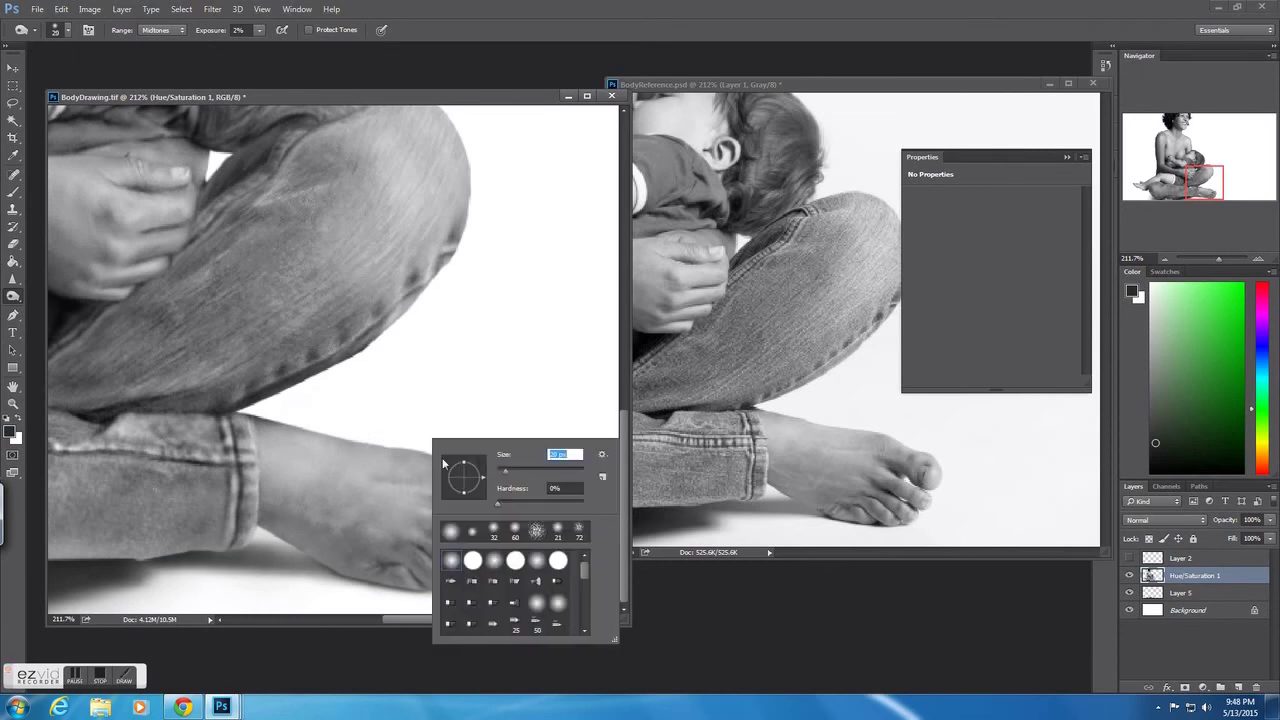
pyautogui.press('Return')
pyautogui.rightClick(484, 494)
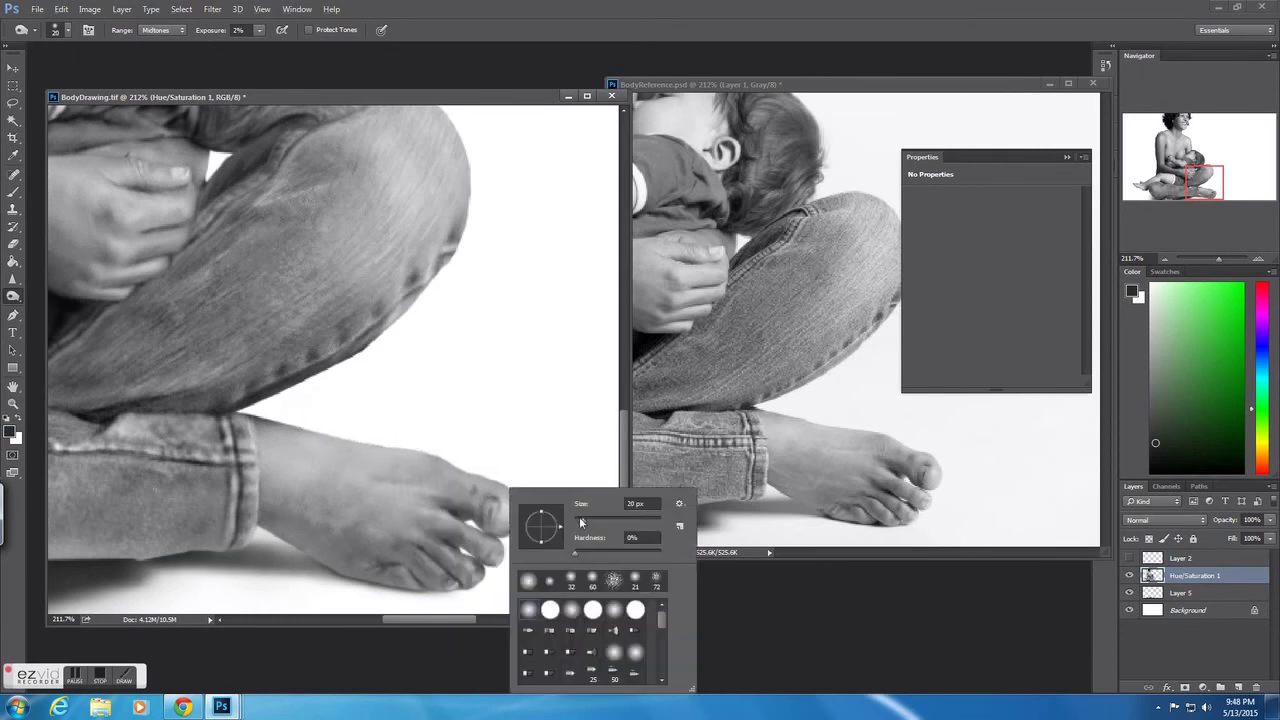
pyautogui.press('Return')
# - Show the baby's feet in both the drawing and the reference photo
pyautogui.moveTo(160, 510); pyautogui.dragTo(440, 436)
pyautogui.click(758, 266)
pyautogui.moveTo(758, 266); pyautogui.dragTo(980, 250)
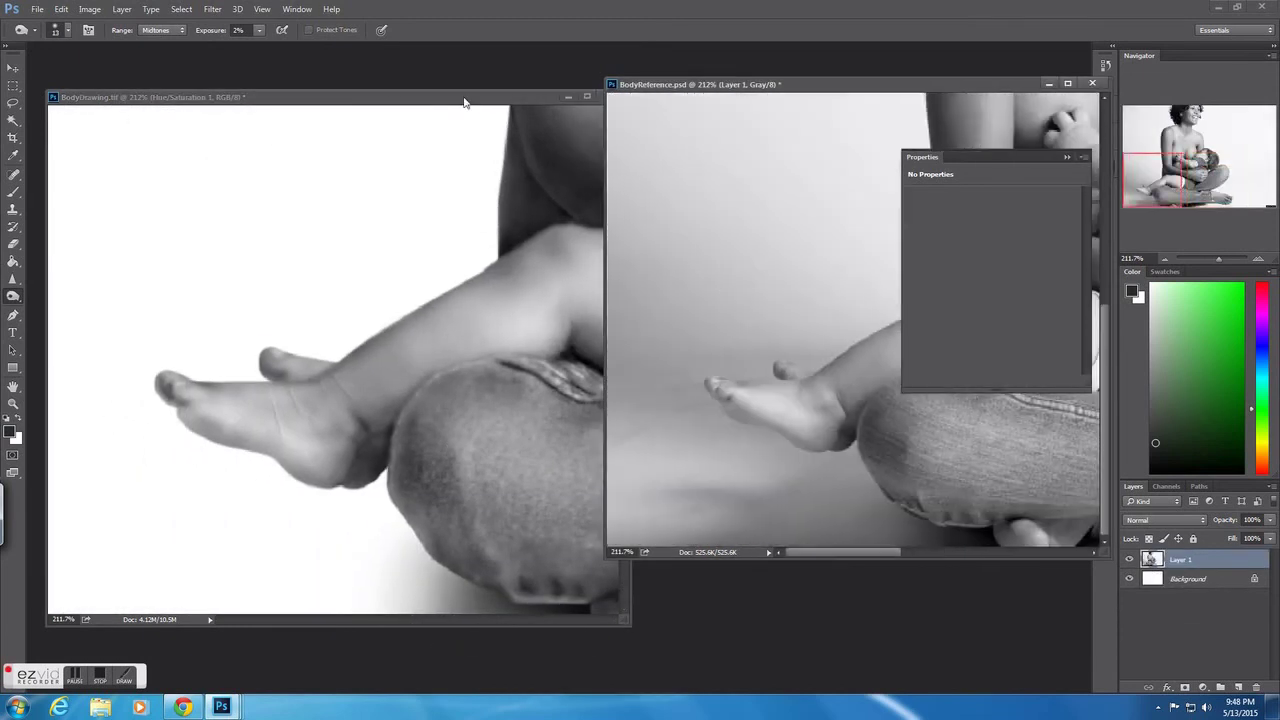
pyautogui.click(400, 500)
pyautogui.press('b')
pyautogui.moveTo(330, 621)
pyautogui.mouseDown()
pyautogui.moveTo(394, 621)
pyautogui.moveTo(292, 621)
pyautogui.mouseUp()
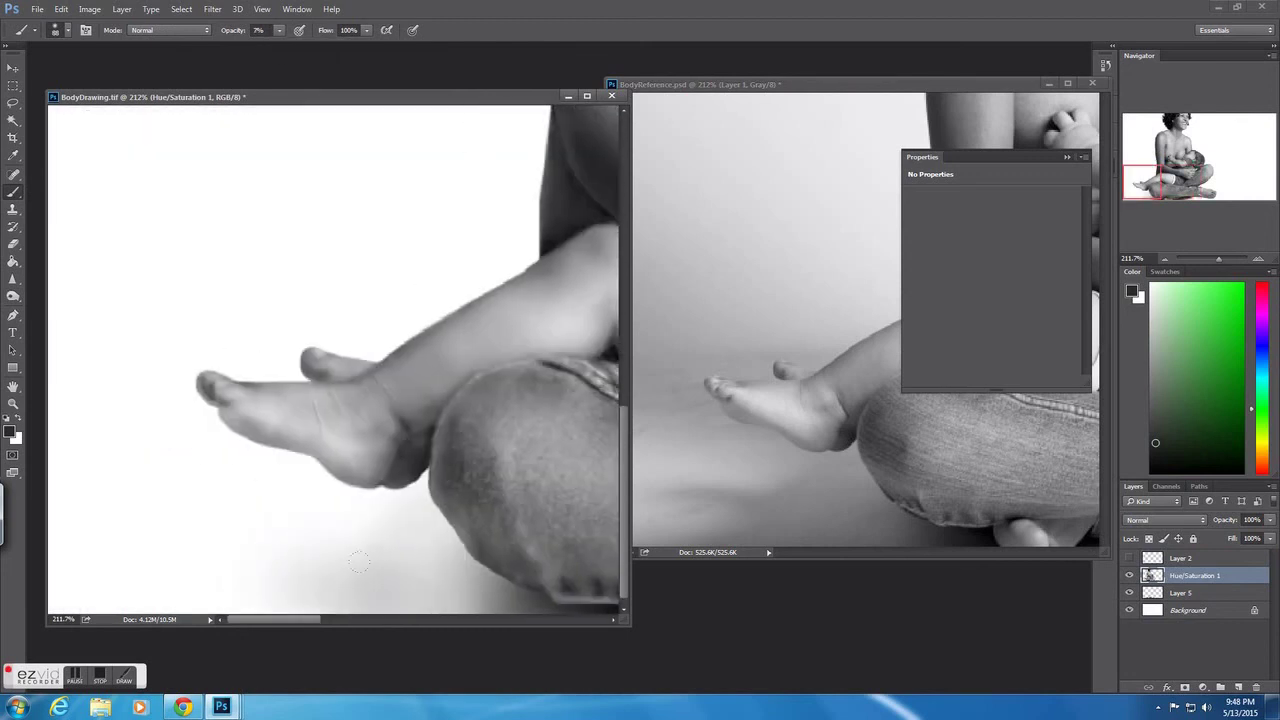
# - Paint a soft grey floor shadow at lower left and faintly darken the jeans knee
pyautogui.moveTo(260, 480)
pyautogui.mouseDown()
pyautogui.moveTo(100, 600)
pyautogui.moveTo(460, 420)
pyautogui.mouseUp()
pyautogui.moveTo(350, 470); pyautogui.dragTo(170, 610)
pyautogui.moveTo(220, 540)
pyautogui.mouseDown()
pyautogui.moveTo(166, 557)
pyautogui.moveTo(176, 570)
pyautogui.mouseUp()
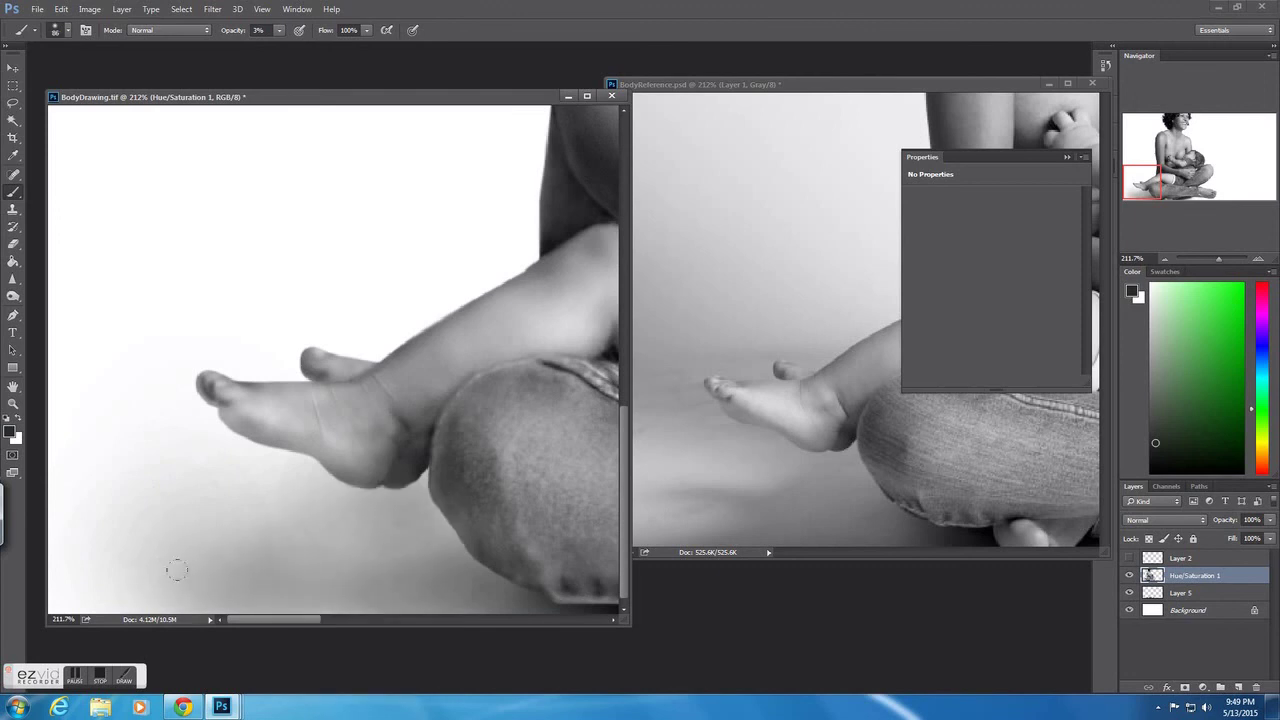
pyautogui.moveTo(484, 514); pyautogui.dragTo(519, 576)
# - Add broad faint background shading with a large brush, then shrink it to 72
pyautogui.rightClick(484, 541)
pyautogui.moveTo(410, 440); pyautogui.dragTo(468, 447)
pyautogui.moveTo(480, 300); pyautogui.dragTo(110, 450)
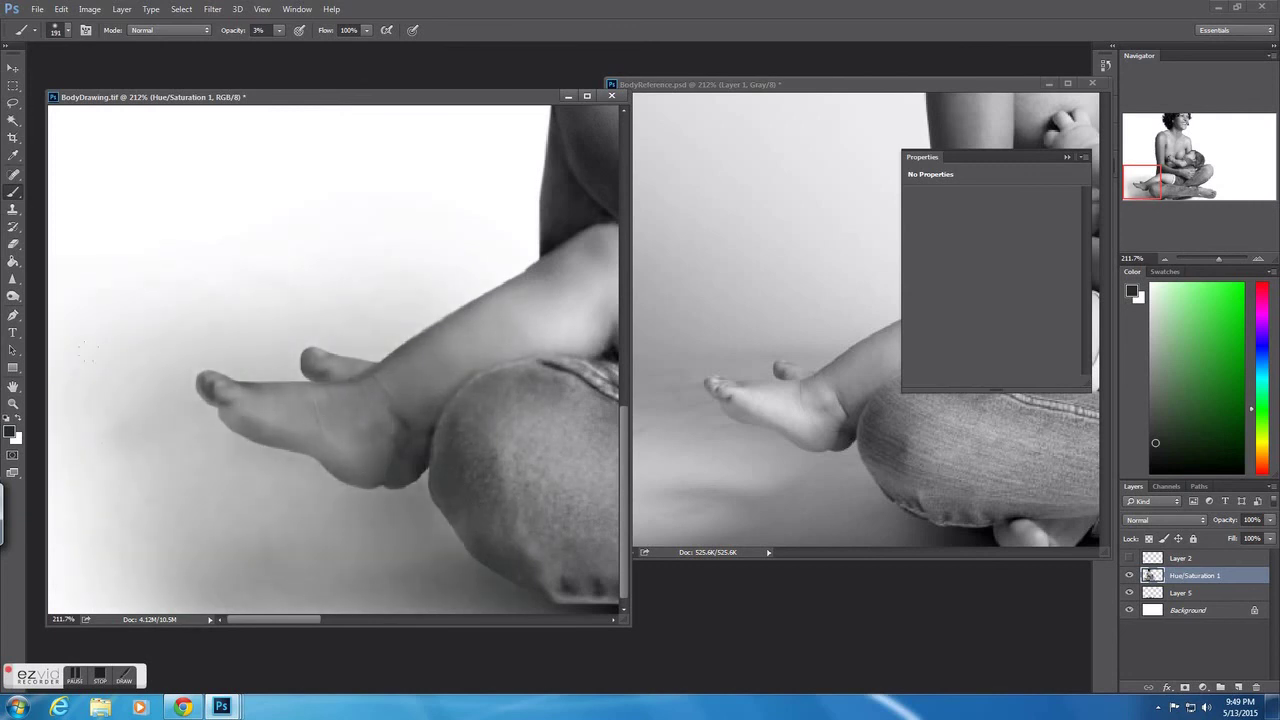
pyautogui.moveTo(200, 360); pyautogui.dragTo(120, 520)
pyautogui.rightClick(176, 406)
pyautogui.rightClick(388, 386)
# - Revert to the earlier brush-stroke state in History and dodge-lighten the floor shading
pyautogui.click(1105, 65)
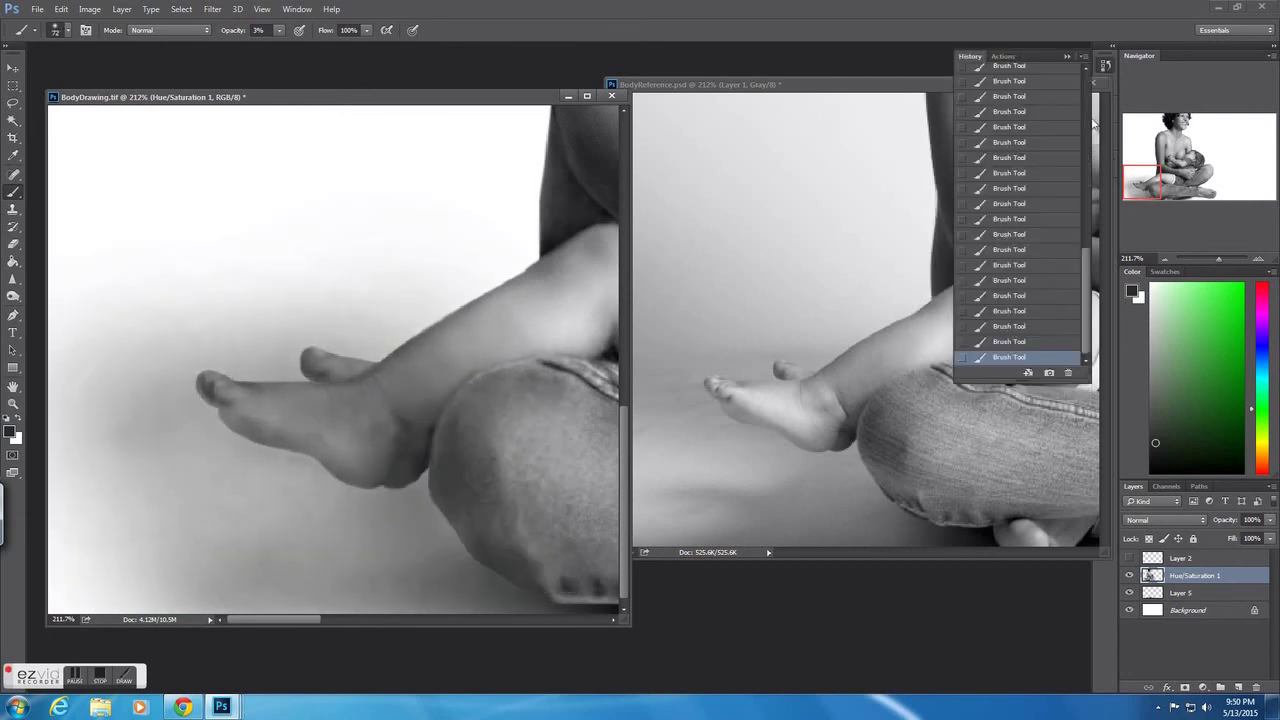
pyautogui.scroll(5, 1074, 150)
pyautogui.click(1030, 88)
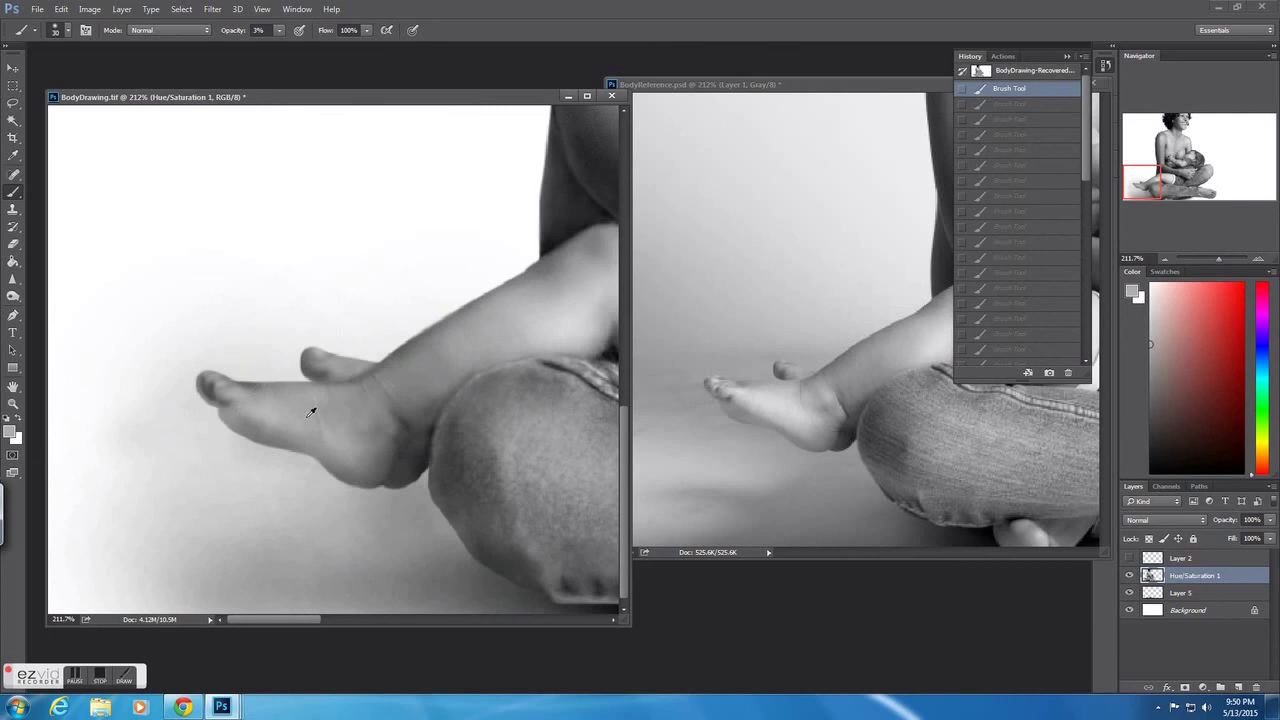
pyautogui.press('o')
pyautogui.moveTo(278, 407); pyautogui.dragTo(357, 432)
# - Reset colours and paint darker floor shadows left of the baby's foot on Layer 5
pyautogui.rightClick(494, 376)
pyautogui.hotkey('alt', '[')
pyautogui.press('b')
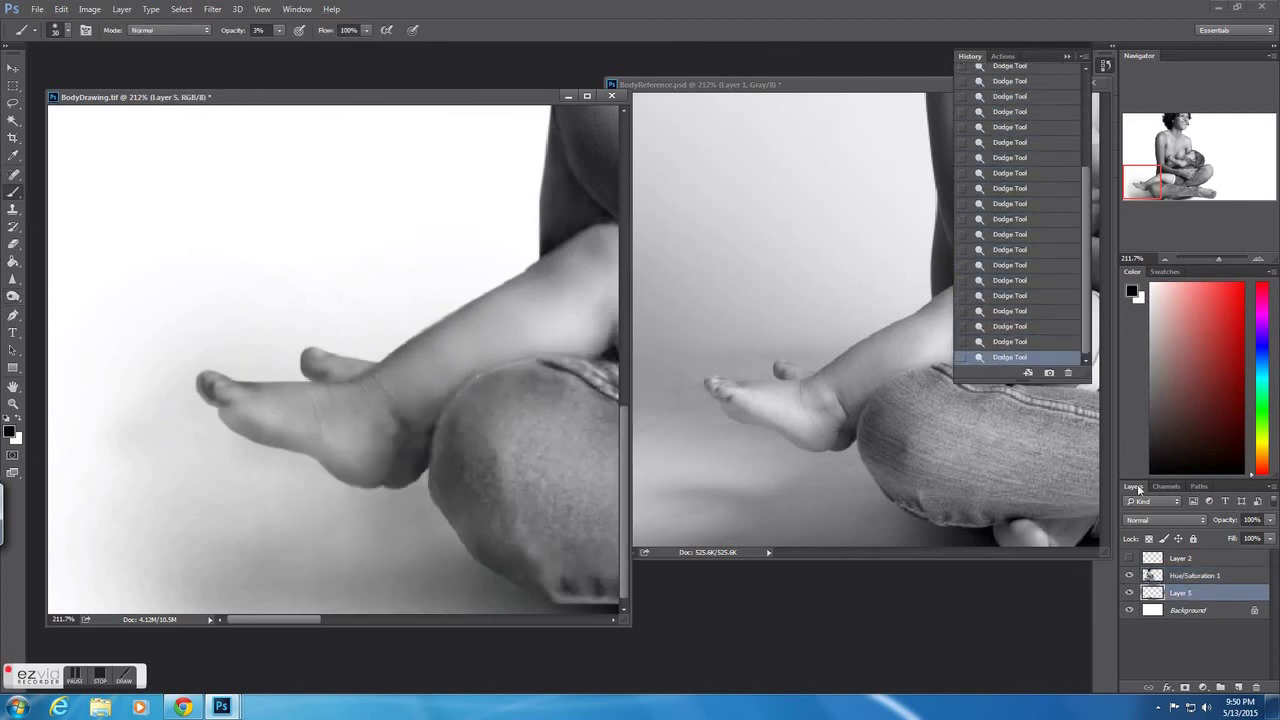
pyautogui.press('d')
pyautogui.moveTo(100, 500); pyautogui.dragTo(280, 590)
pyautogui.press('[')
pyautogui.press('[')
pyautogui.press('[')
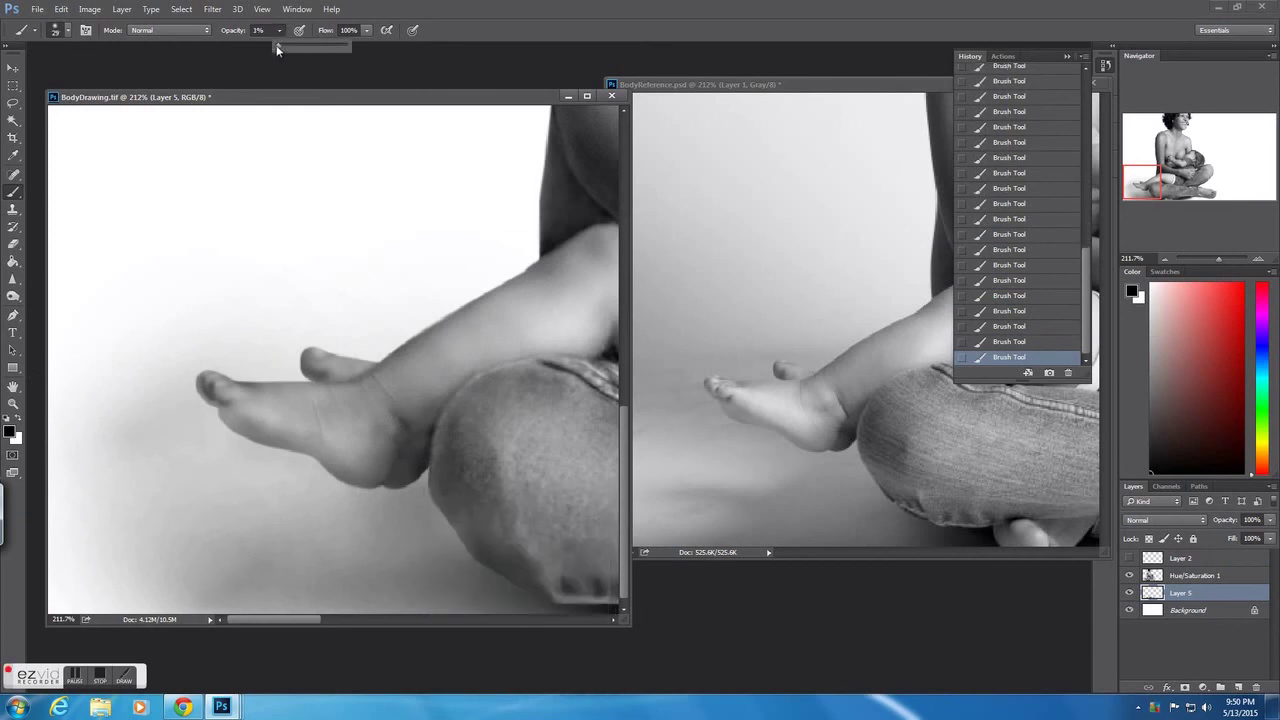
pyautogui.moveTo(114, 537); pyautogui.dragTo(206, 540)
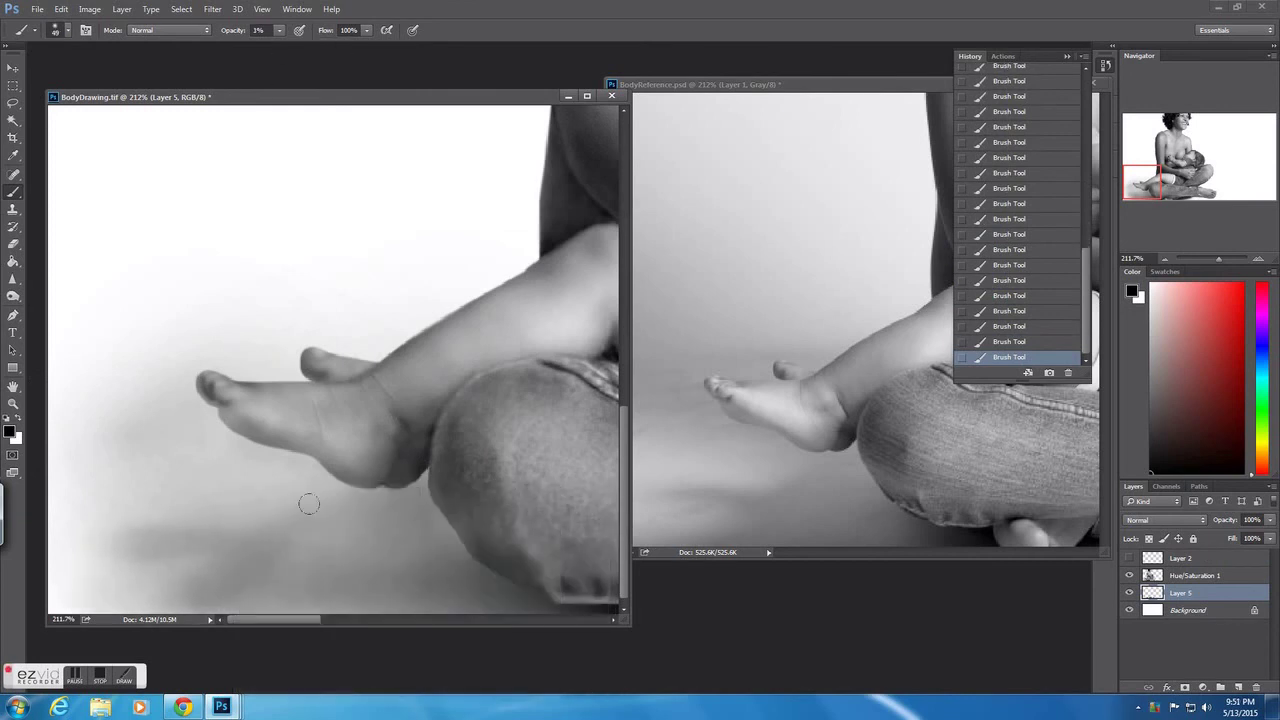
pyautogui.moveTo(306, 506); pyautogui.dragTo(120, 560)
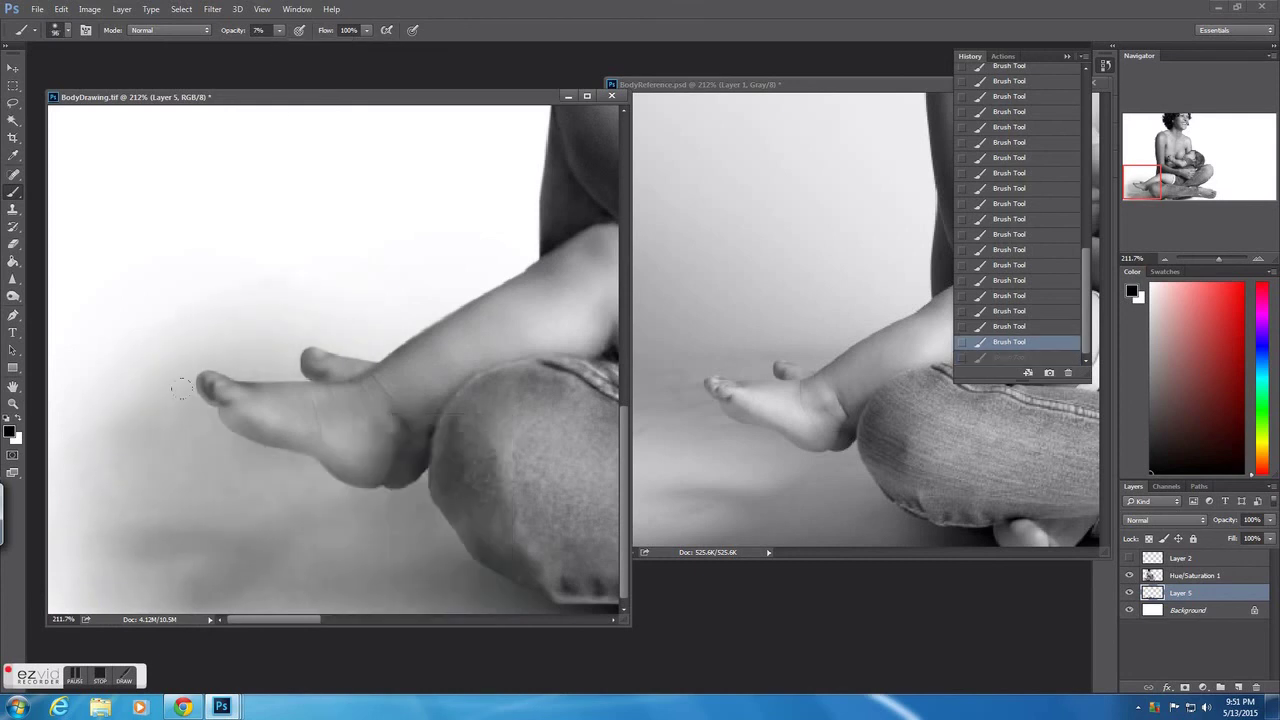
# - Zoom out to the whole painting, glance at the music video, and return
pyautogui.rightClick(415, 356)
pyautogui.moveTo(1218, 259); pyautogui.dragTo(1171, 262)
pyautogui.hotkey('ctrl', 'Tab')
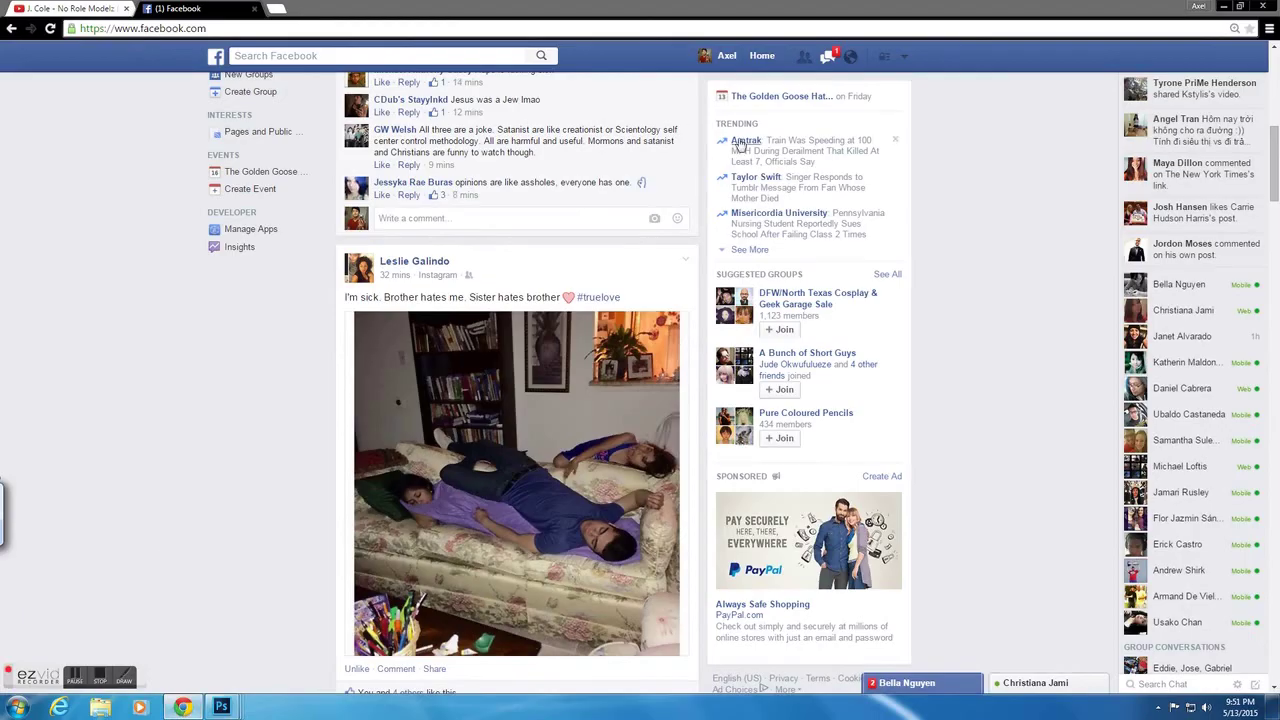
pyautogui.click(70, 8)
pyautogui.moveTo(221, 707)
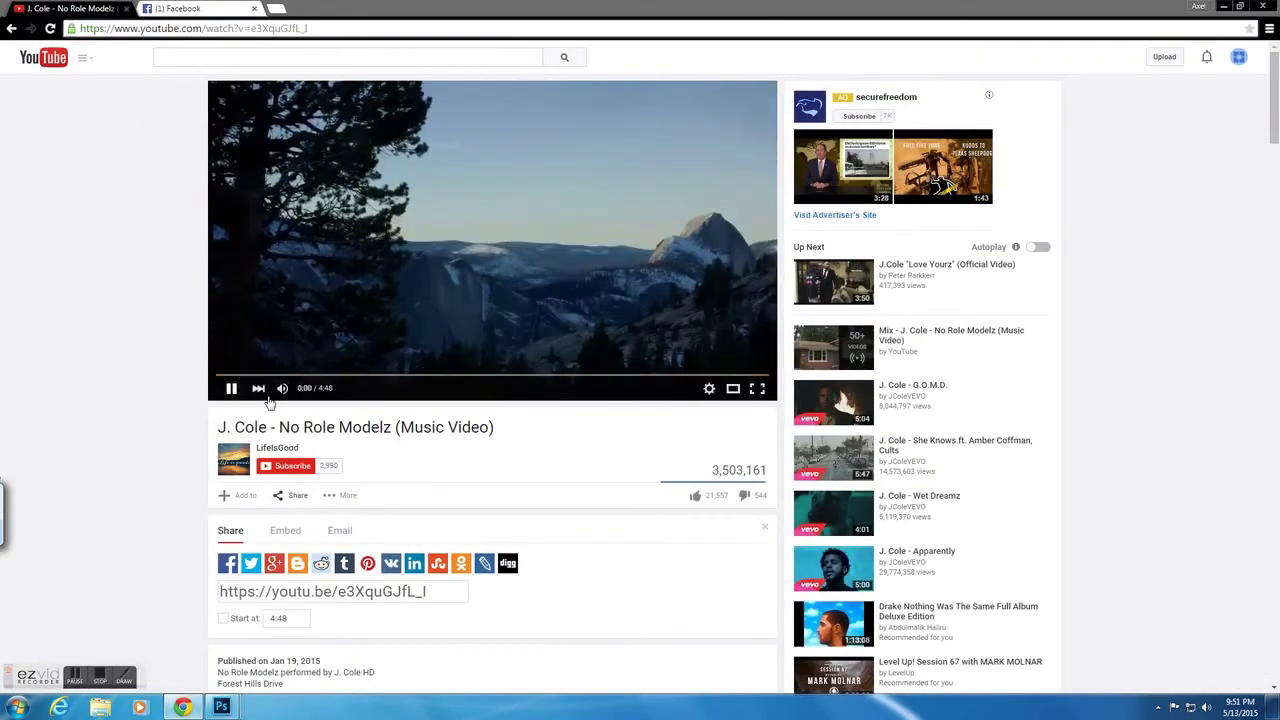
pyautogui.click(80, 625)
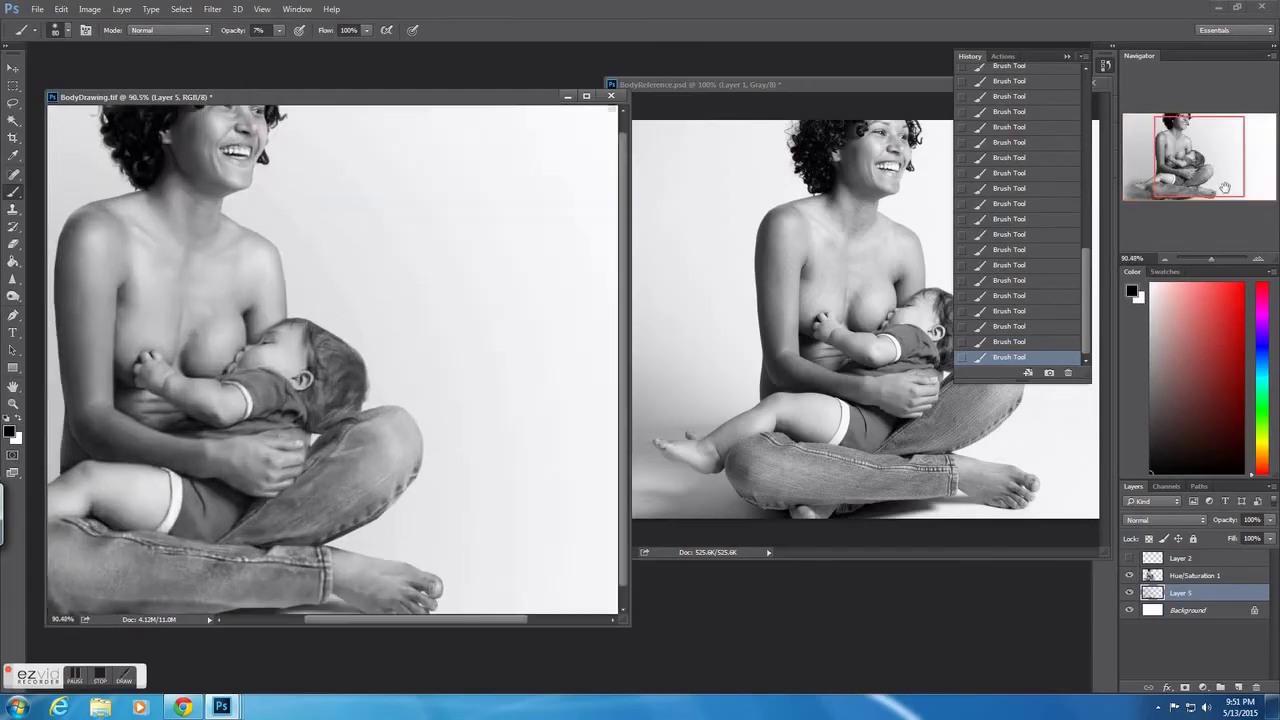
# - Paint a faint floor shadow at lower left, then switch to white with a larger brush
pyautogui.scroll(3, 113, 501)
pyautogui.rightClick(138, 597)
pyautogui.moveTo(138, 597); pyautogui.dragTo(145, 601)
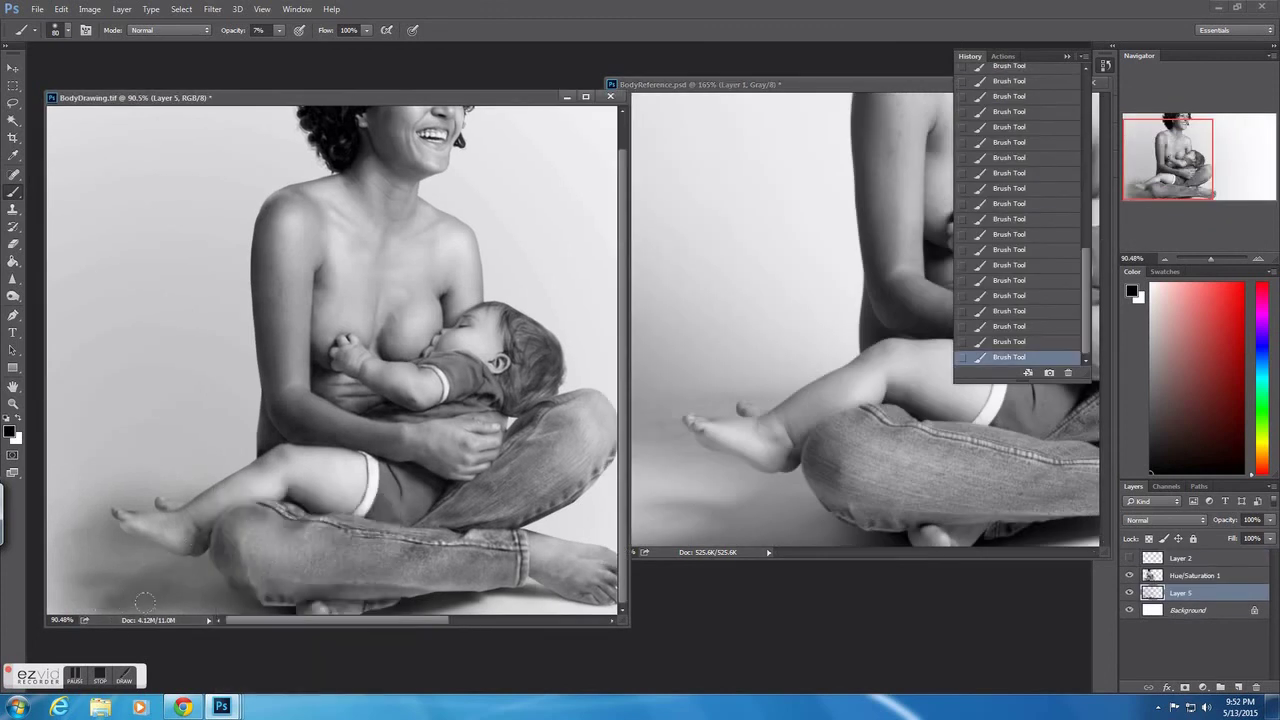
pyautogui.press('x')
pyautogui.rightClick(432, 384)
pyautogui.press('Escape')
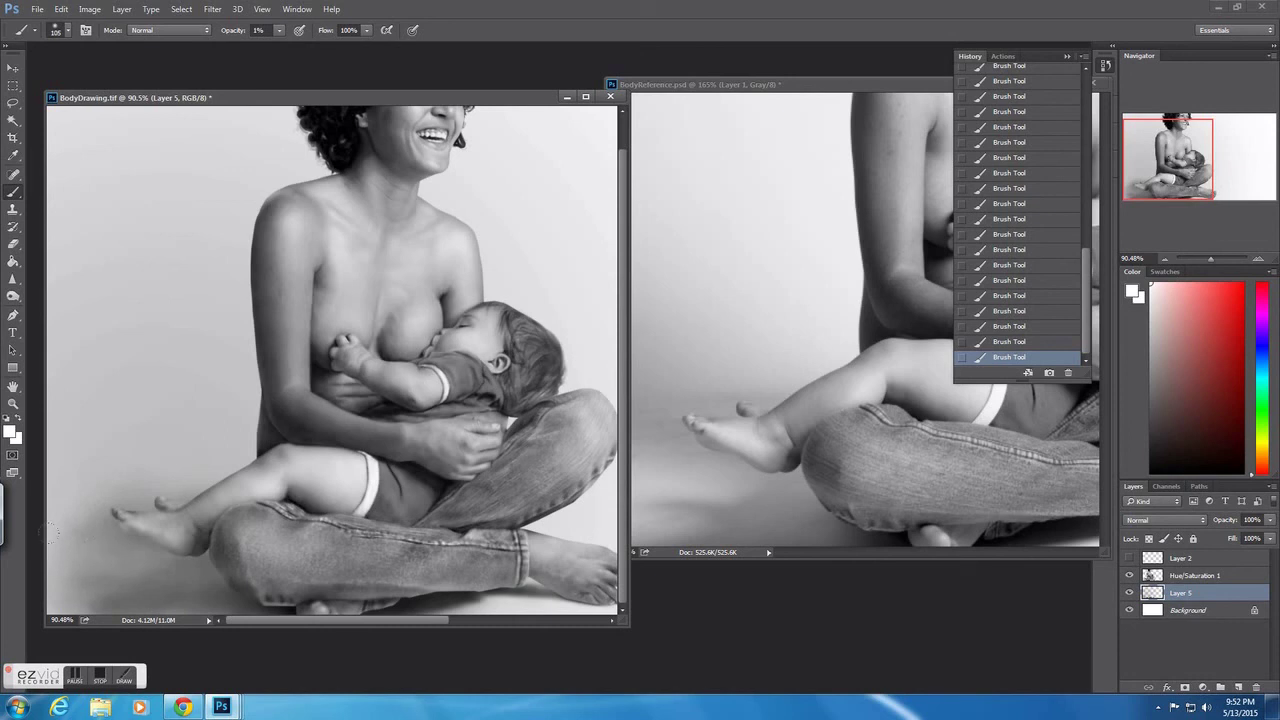
# - Pan the drawing and reference to show the baby's feet and the whole figure
pyautogui.rightClick(181, 445)
pyautogui.press('Escape')
pyautogui.moveTo(300, 400); pyautogui.dragTo(195, 400)
pyautogui.moveTo(850, 300)
pyautogui.mouseDown()
pyautogui.moveTo(1040, 239)
pyautogui.moveTo(880, 239)
pyautogui.mouseUp()
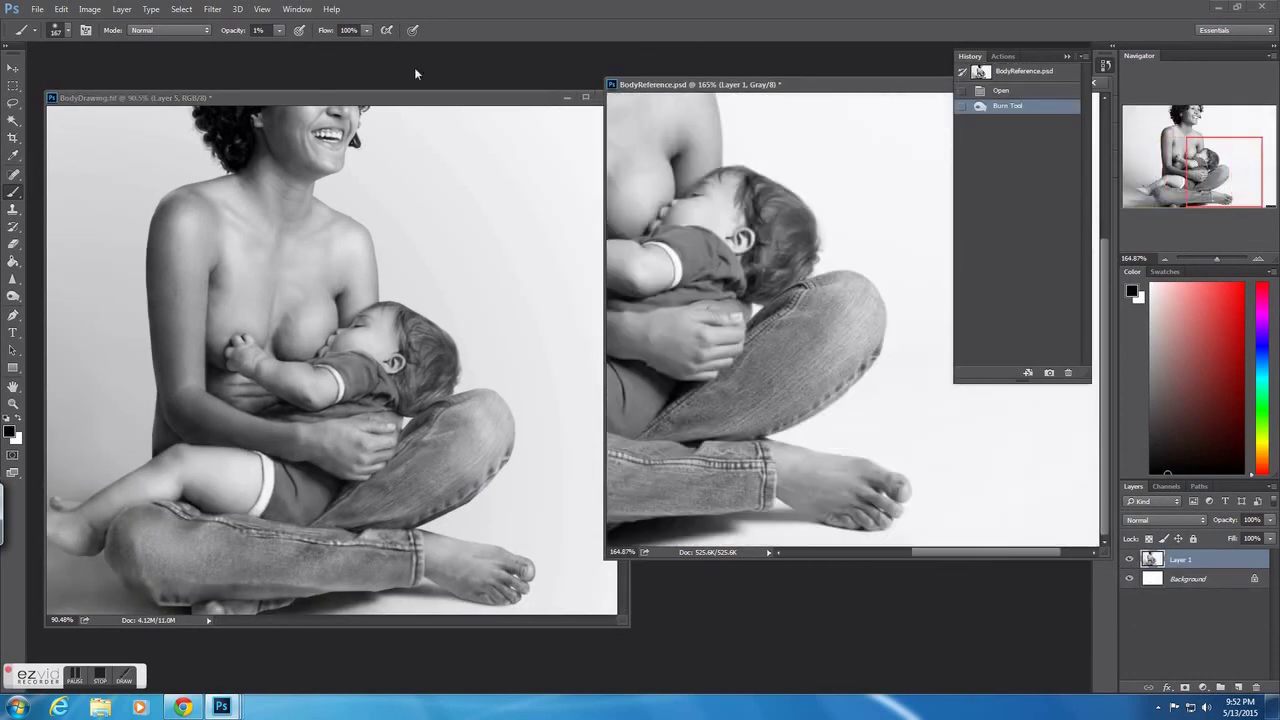
pyautogui.rightClick(480, 484)
pyautogui.press('Escape')
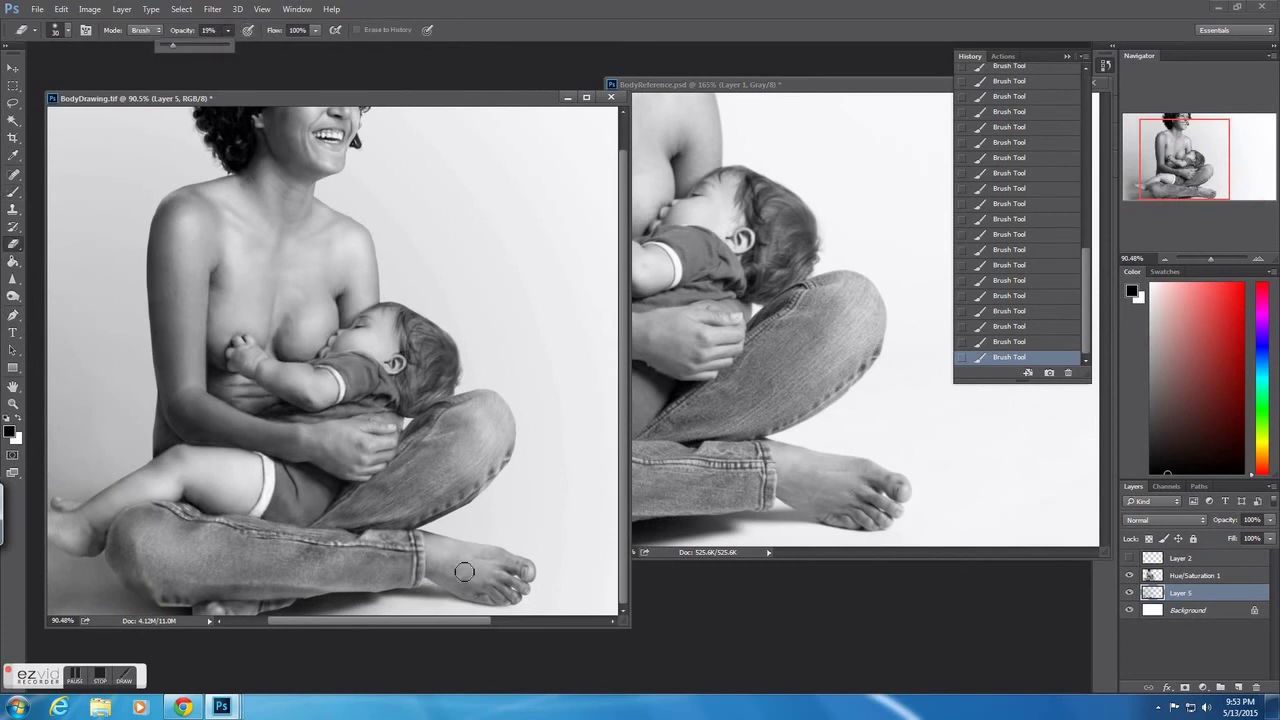
pyautogui.moveTo(358, 241); pyautogui.dragTo(463, 241)
pyautogui.moveTo(850, 400); pyautogui.dragTo(820, 200)
# - Burn the floor beside the baby's foot and paint a faint tone near the leg
pyautogui.press('o')
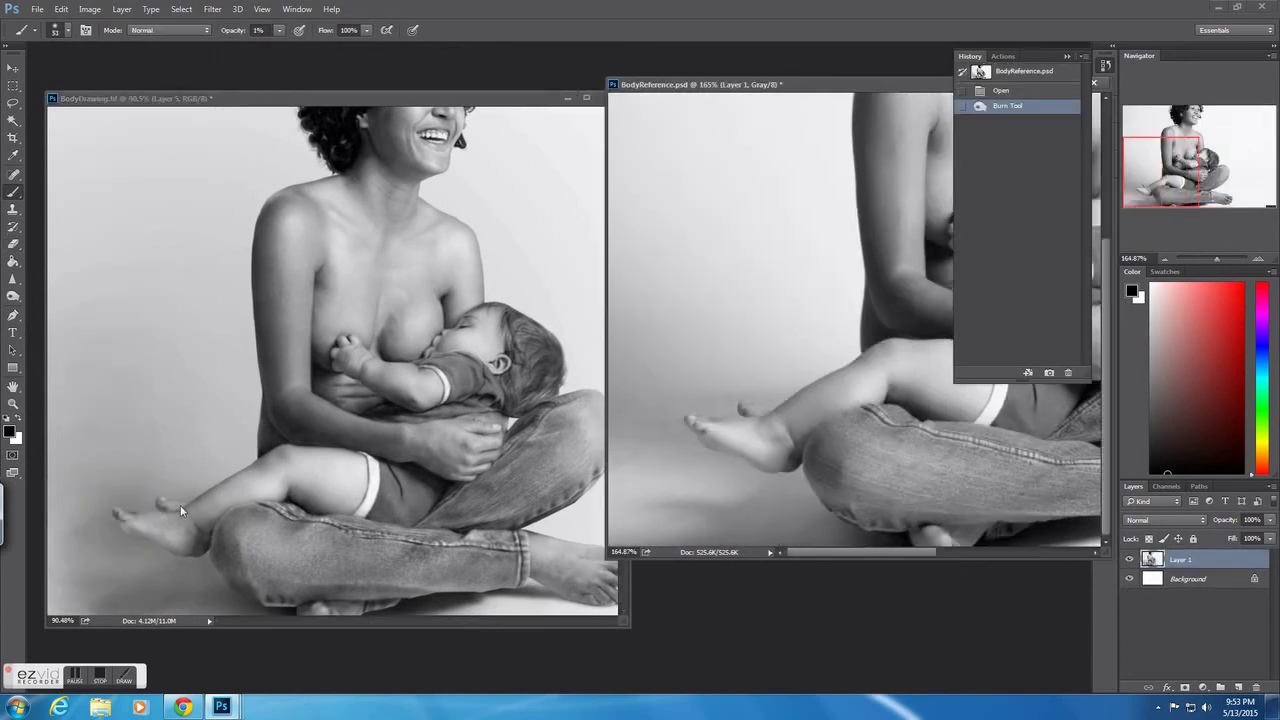
pyautogui.click(165, 544)
pyautogui.hotkey('alt', ']')
pyautogui.rightClick(146, 553)
pyautogui.press('Escape')
pyautogui.click(121, 540)
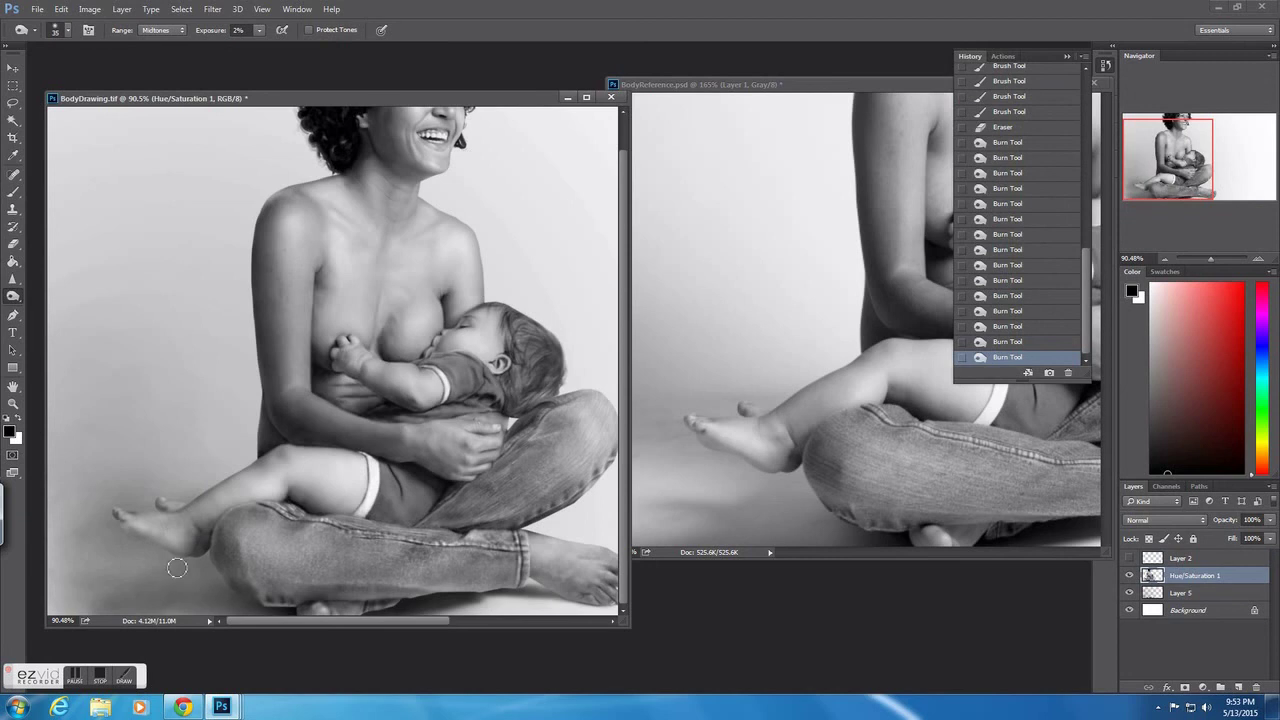
pyautogui.hotkey('alt', '[')
pyautogui.moveTo(202, 462); pyautogui.dragTo(139, 481)
# - Swap colours back and set up the eraser at lower opacity
pyautogui.press('x')
pyautogui.rightClick(236, 466)
pyautogui.press('Escape')
pyautogui.press('e')
pyautogui.rightClick(406, 418)
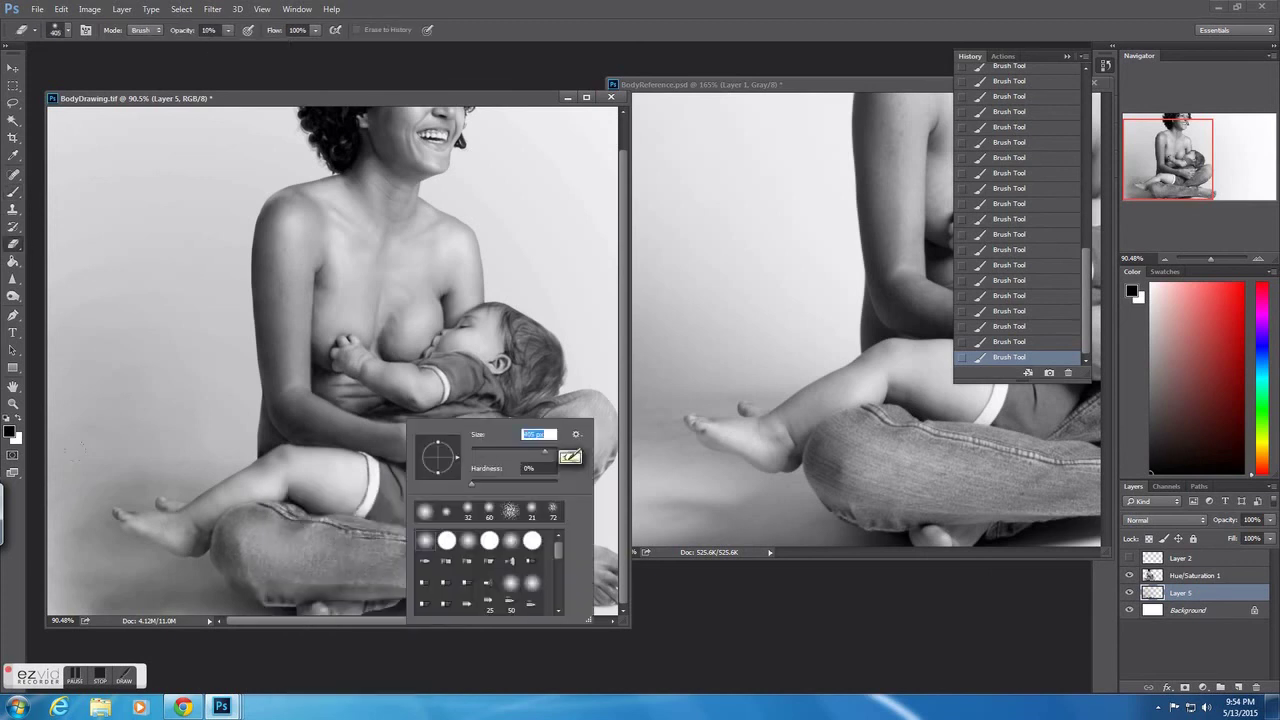
pyautogui.click(228, 31)
# - Paint a faint brush stroke on the lower figure
pyautogui.press('b')
pyautogui.rightClick(254, 402)
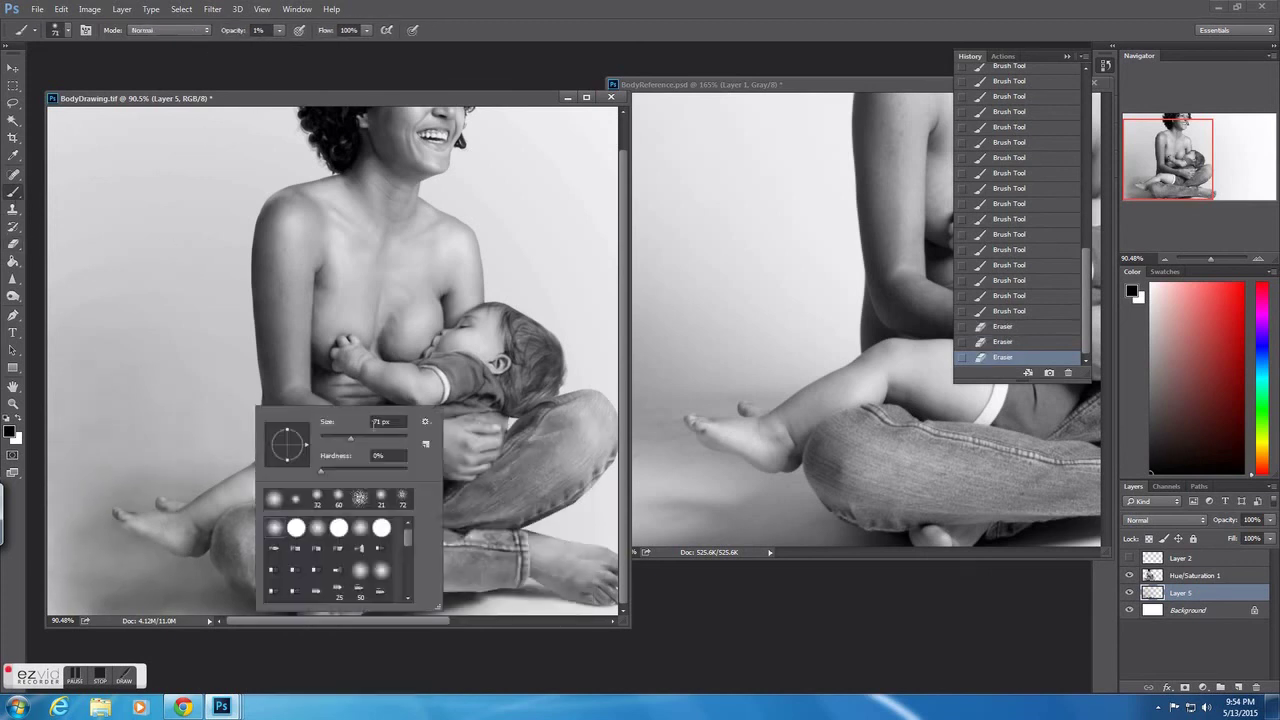
pyautogui.press('Escape')
pyautogui.moveTo(150, 470); pyautogui.dragTo(120, 490)
# - Erase excess with a small partial-strength eraser and merge visible layers into Background
pyautogui.rightClick(100, 424)
pyautogui.press('Escape')
pyautogui.rightClick(144, 484)
pyautogui.press('Escape')
pyautogui.scroll(-3, 143, 590)
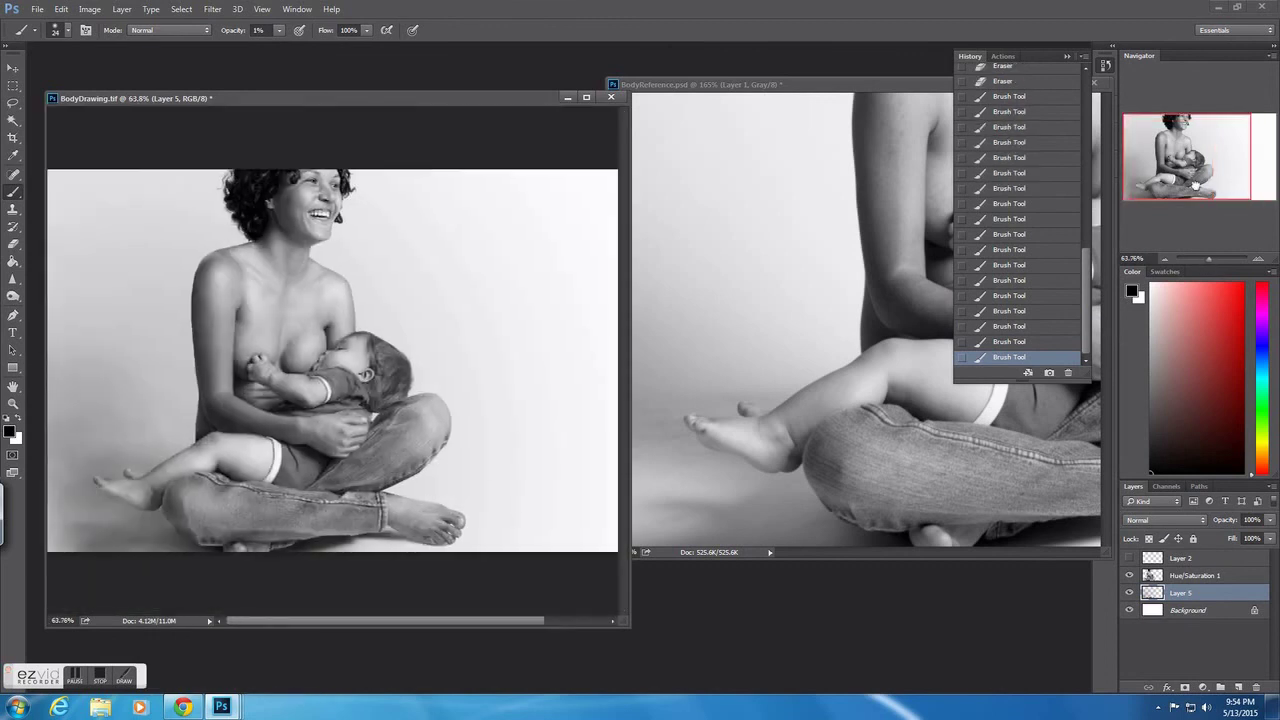
pyautogui.click(13, 246)
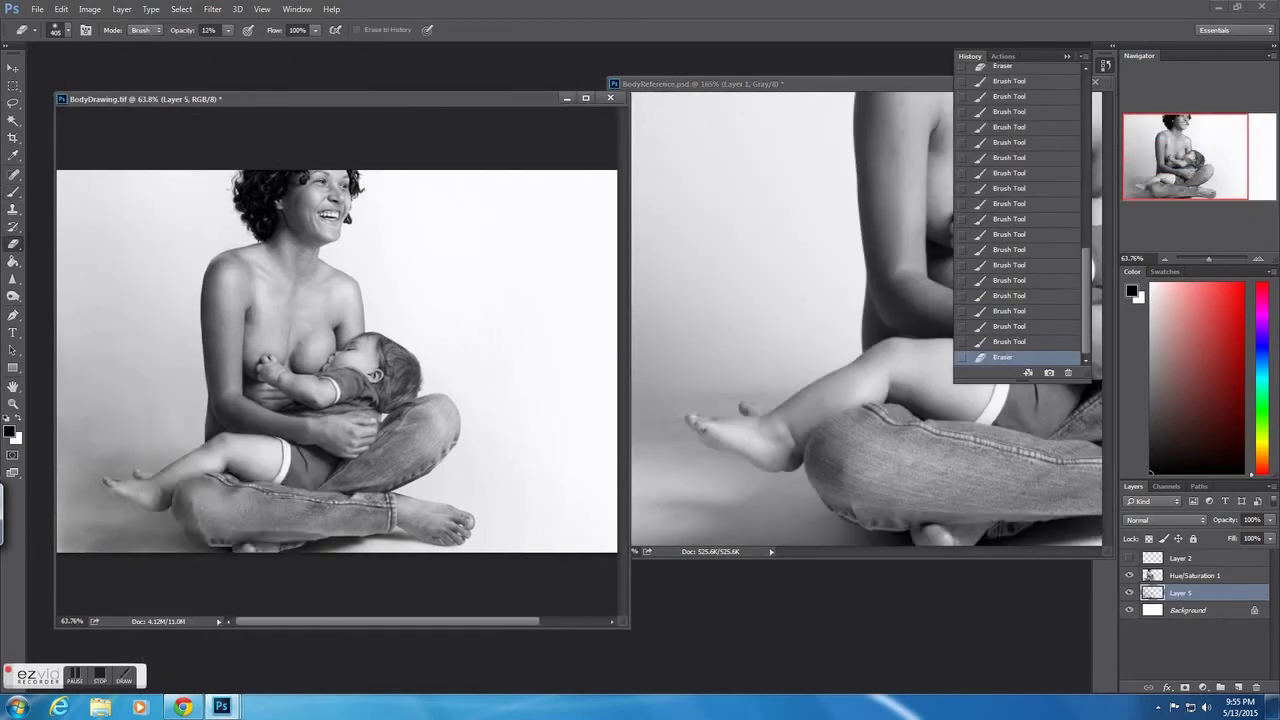
pyautogui.hotkey('ctrl', 'shift', 'e')
# - Dodge-lighten tones on the figure and duplicate Background as an Overlay layer
pyautogui.press('o')
pyautogui.moveTo(114, 451); pyautogui.dragTo(119, 531)
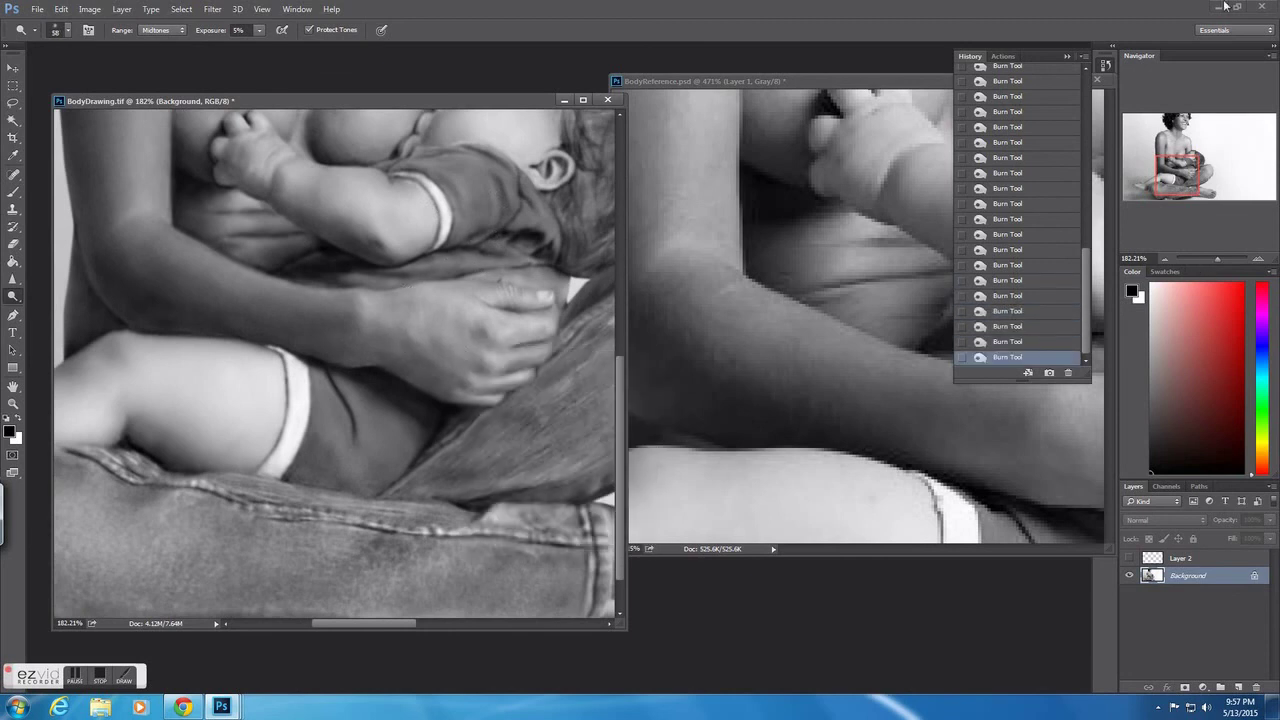
pyautogui.rightClick(1188, 575)
pyautogui.click(1150, 448)
pyautogui.press('Return')
pyautogui.click(1165, 520)
# - Apply a High Pass filter to the copy and set its opacity to 37%
pyautogui.click(1160, 440)
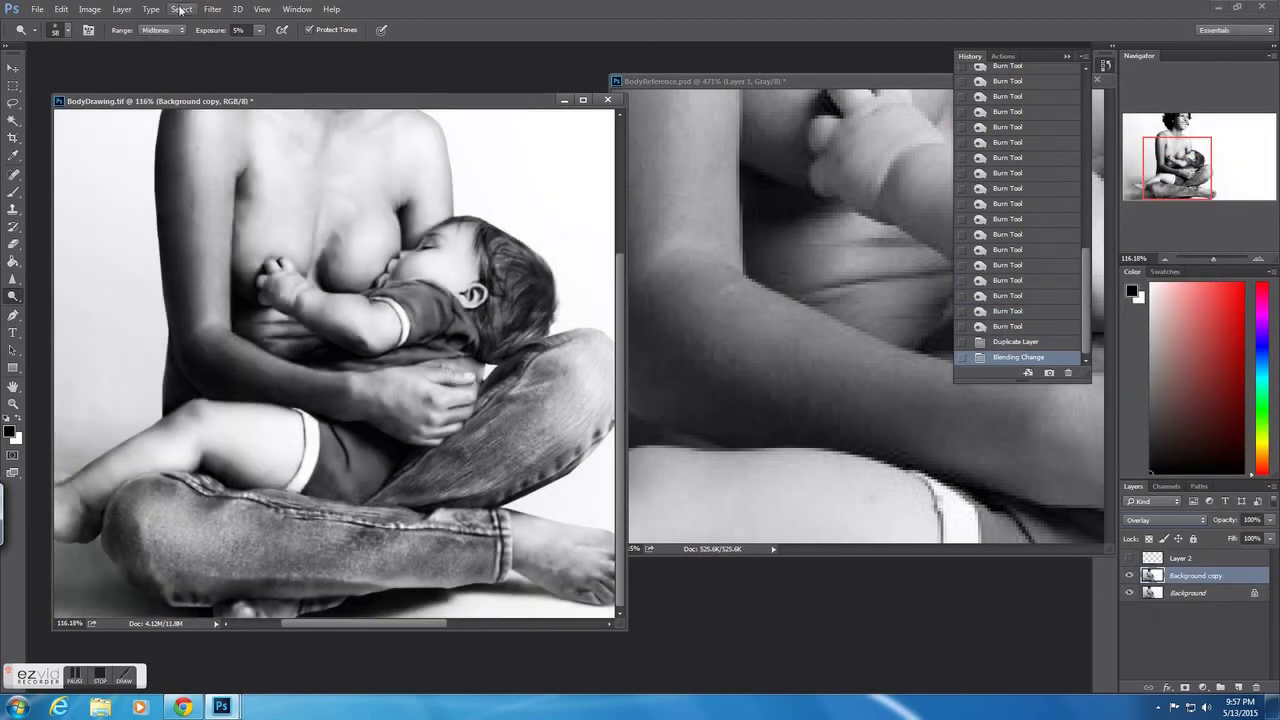
pyautogui.click(212, 9)
pyautogui.click(417, 277)
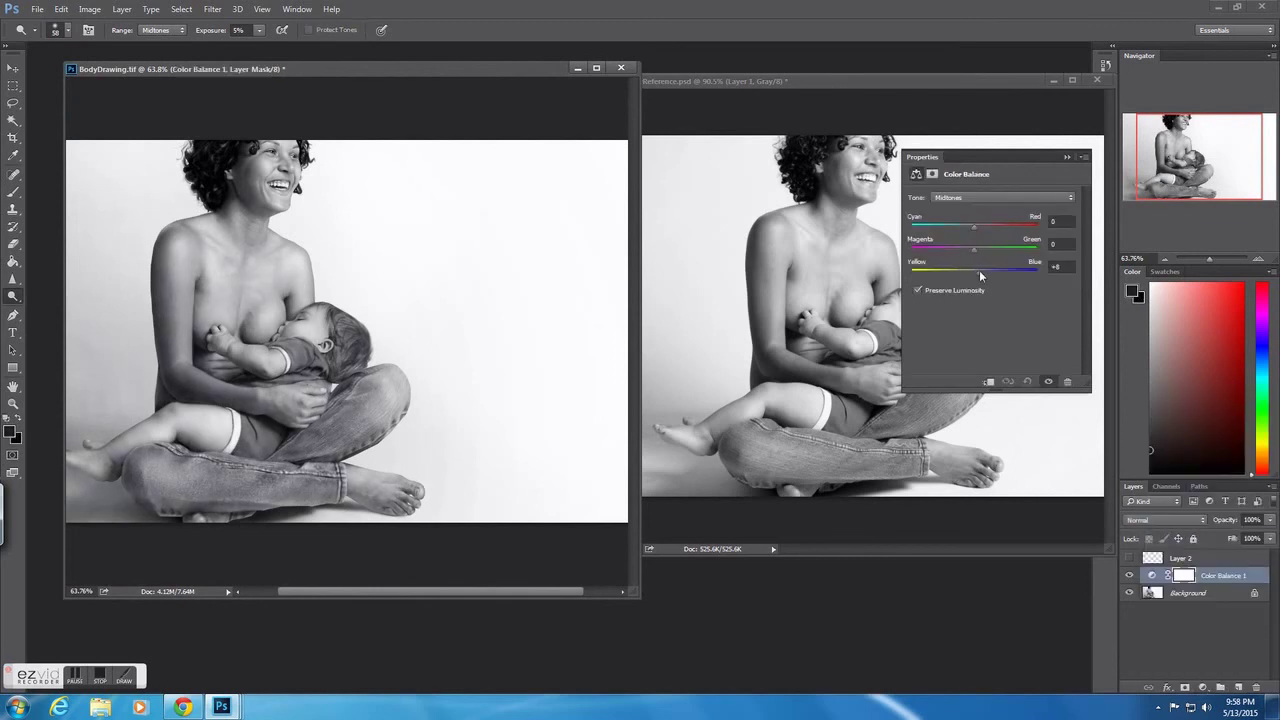
pyautogui.moveTo(1227, 534); pyautogui.dragTo(1230, 534)
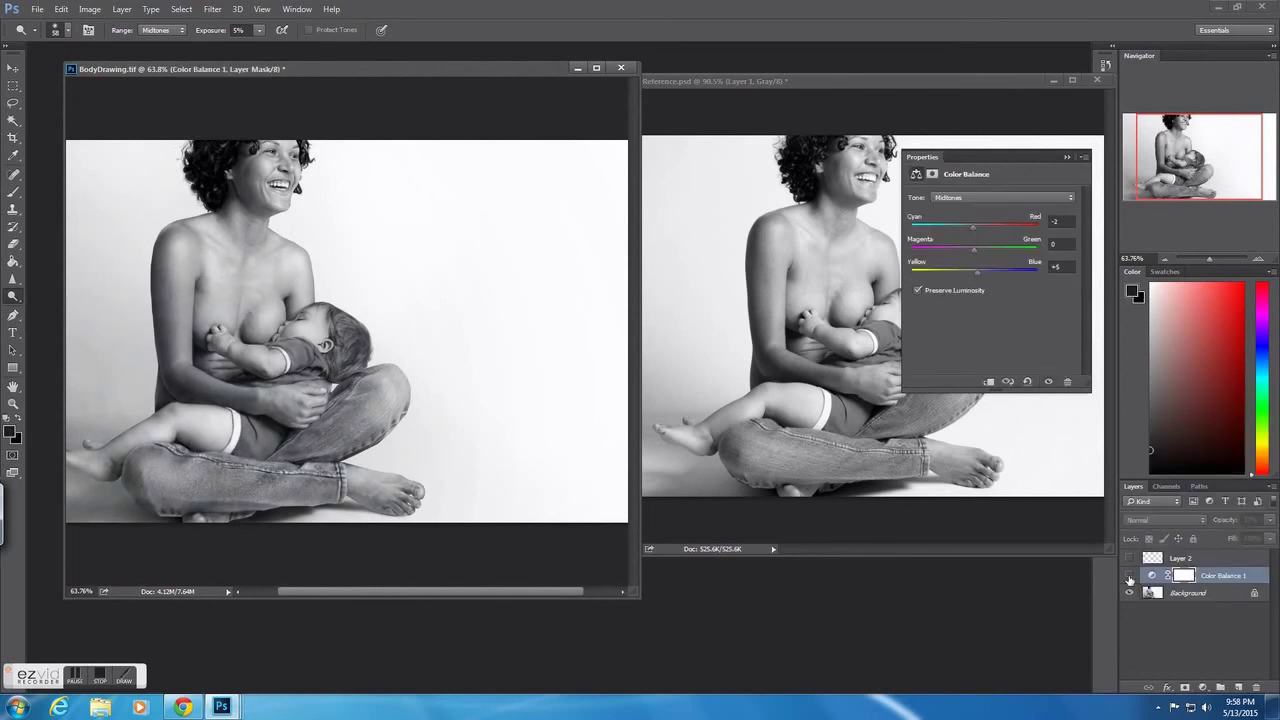
# - Merge the Color Balance 1 layer down into Background
pyautogui.keyDown('shift'); pyautogui.click(1188, 593); pyautogui.keyUp('shift')
pyautogui.click(1220, 576)
pyautogui.keyDown('shift'); pyautogui.click(1188, 593); pyautogui.keyUp('shift')
pyautogui.rightClick(1188, 593)
pyautogui.click(1140, 520)
# - Set up a smaller, weaker Burn brush and bring the reference photo forward
pyautogui.hotkey('shift', 'o')
pyautogui.rightClick(322, 232)
pyautogui.press('Escape')
pyautogui.press('[')
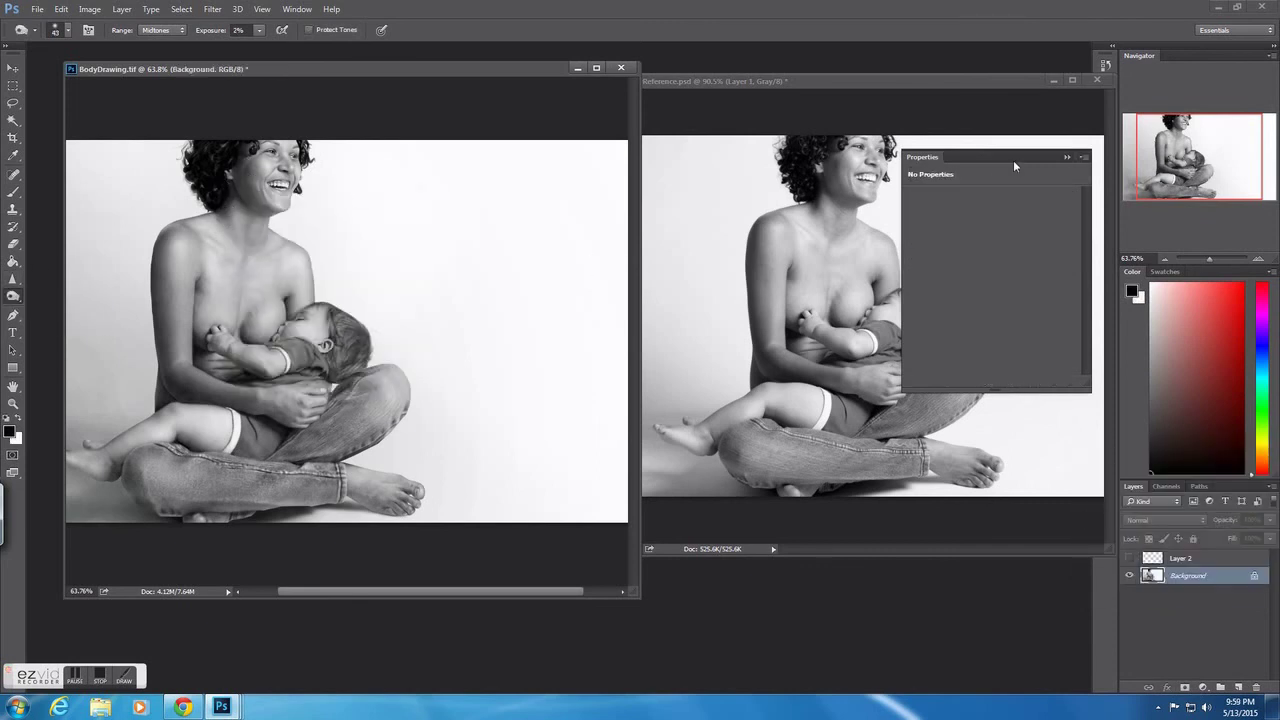
pyautogui.click(1013, 165)
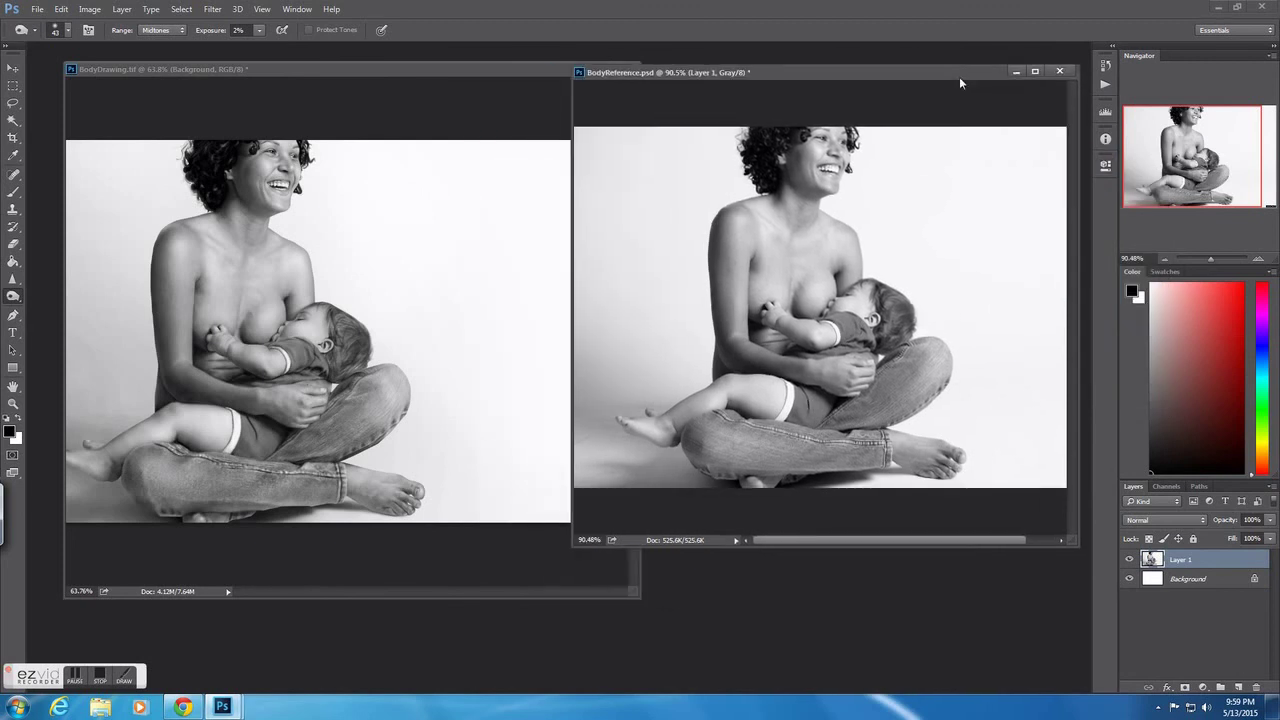
# - Zoom into the drawing and dodge light touches onto the baby's head with a resized brush
pyautogui.moveTo(495, 69); pyautogui.dragTo(466, 67)
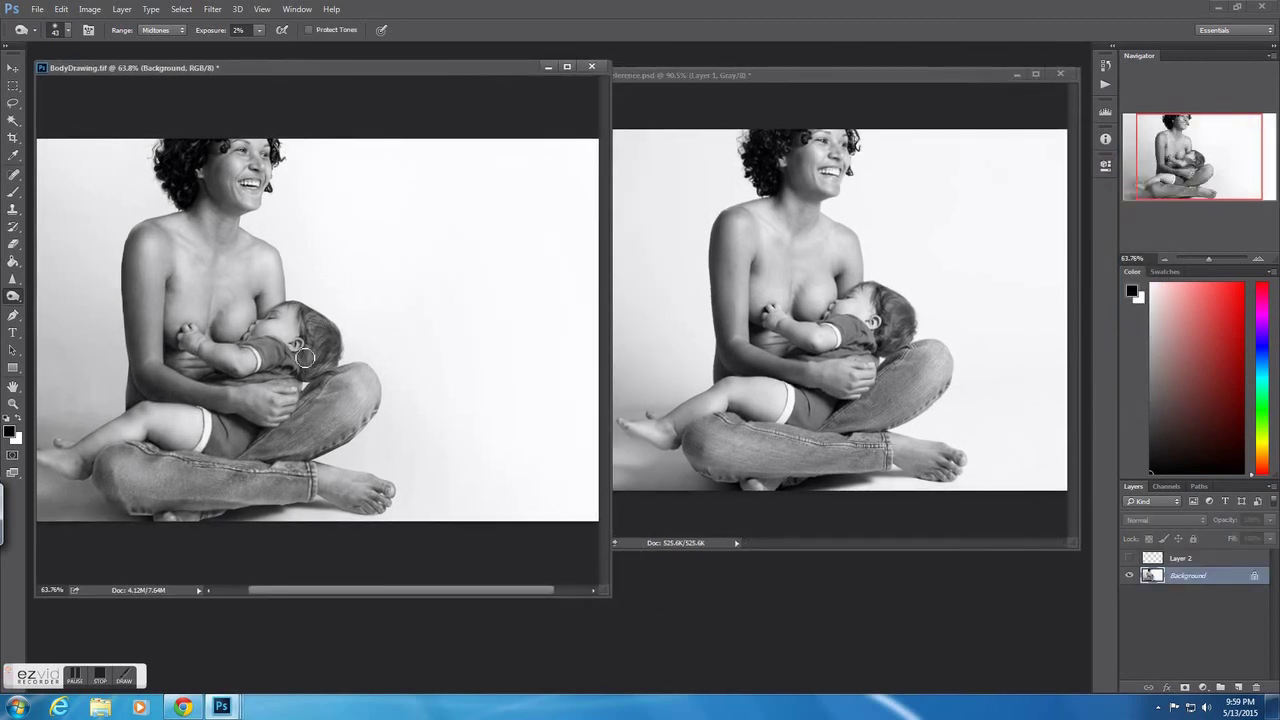
pyautogui.scroll(2, 305, 357)
pyautogui.scroll(2, 305, 357)
pyautogui.rightClick(272, 412)
pyautogui.press('Return')
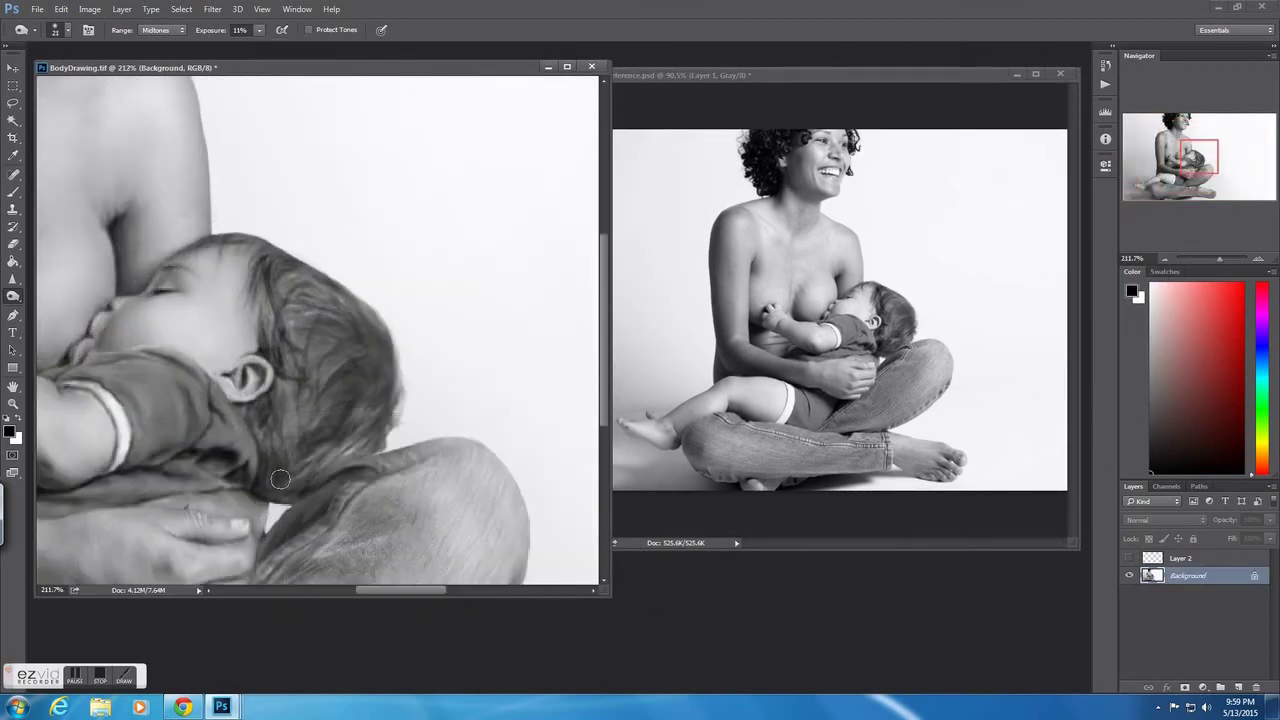
pyautogui.moveTo(1221, 252)
pyautogui.mouseDown()
pyautogui.moveTo(1207, 258)
pyautogui.moveTo(1221, 258)
pyautogui.mouseUp()
# - Brighten tones around the mother's face, chin and jaw with small dodge strokes
pyautogui.hotkey('ctrl', '0')
pyautogui.rightClick(392, 186)
pyautogui.press('Return')
pyautogui.moveTo(1192, 158); pyautogui.dragTo(1182, 129)
pyautogui.rightClick(400, 298)
pyautogui.press('Return')
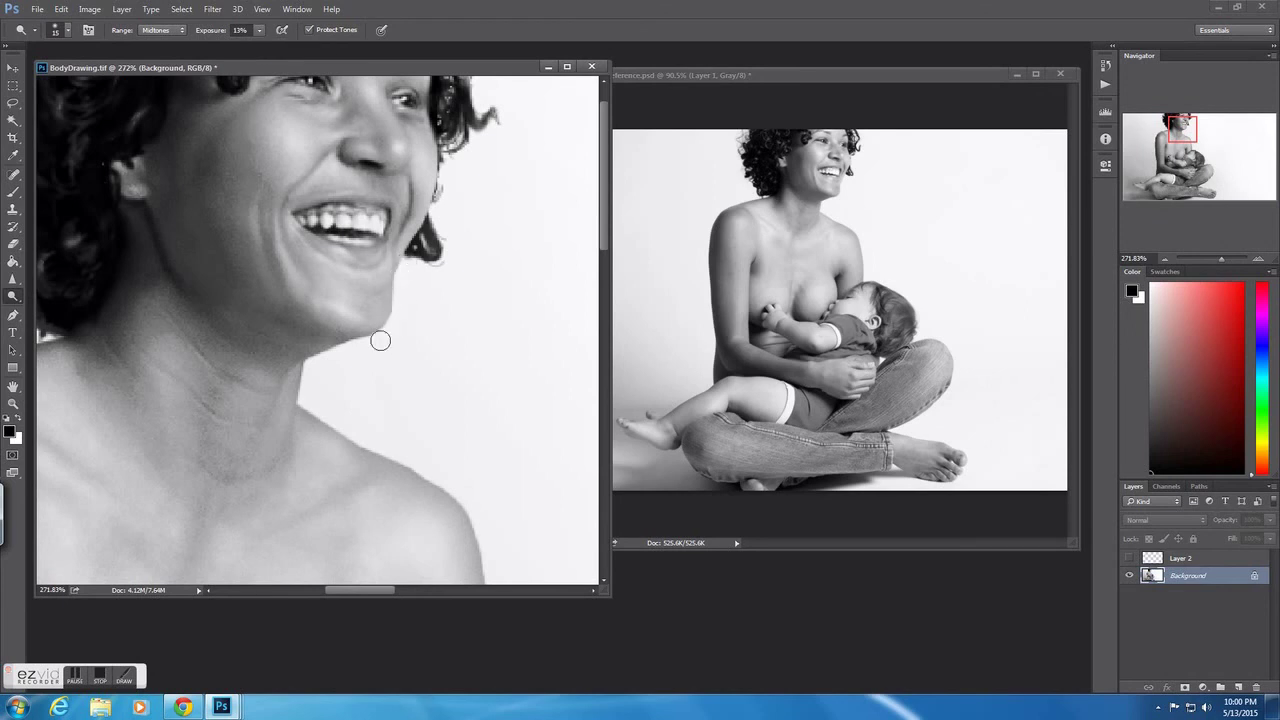
pyautogui.moveTo(1221, 258); pyautogui.dragTo(1210, 260)
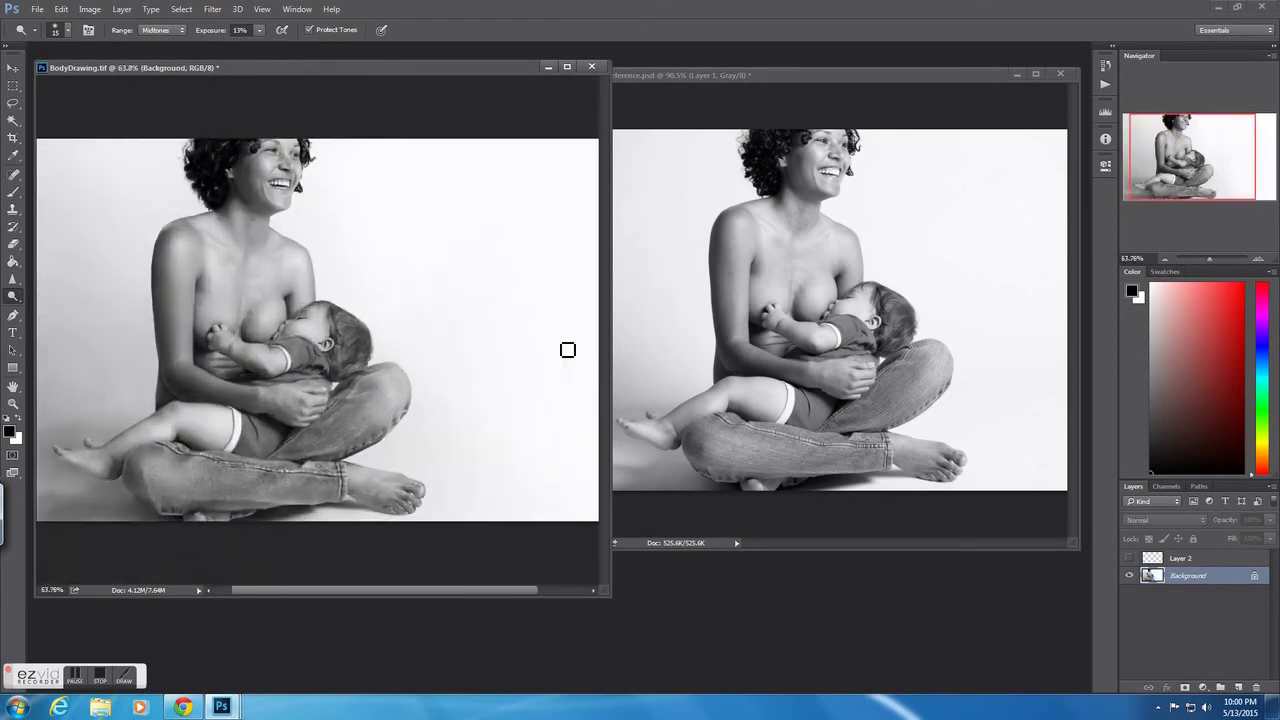
pyautogui.press('m')
pyautogui.moveTo(250, 67); pyautogui.dragTo(252, 56)
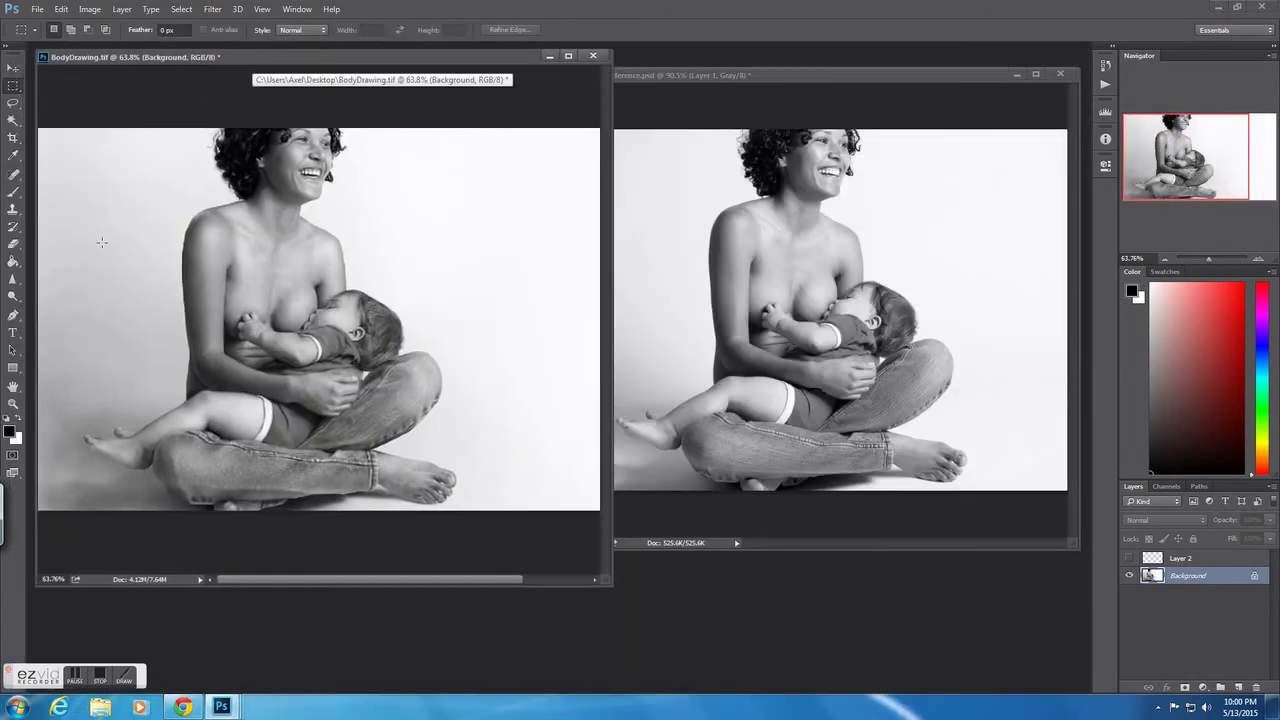